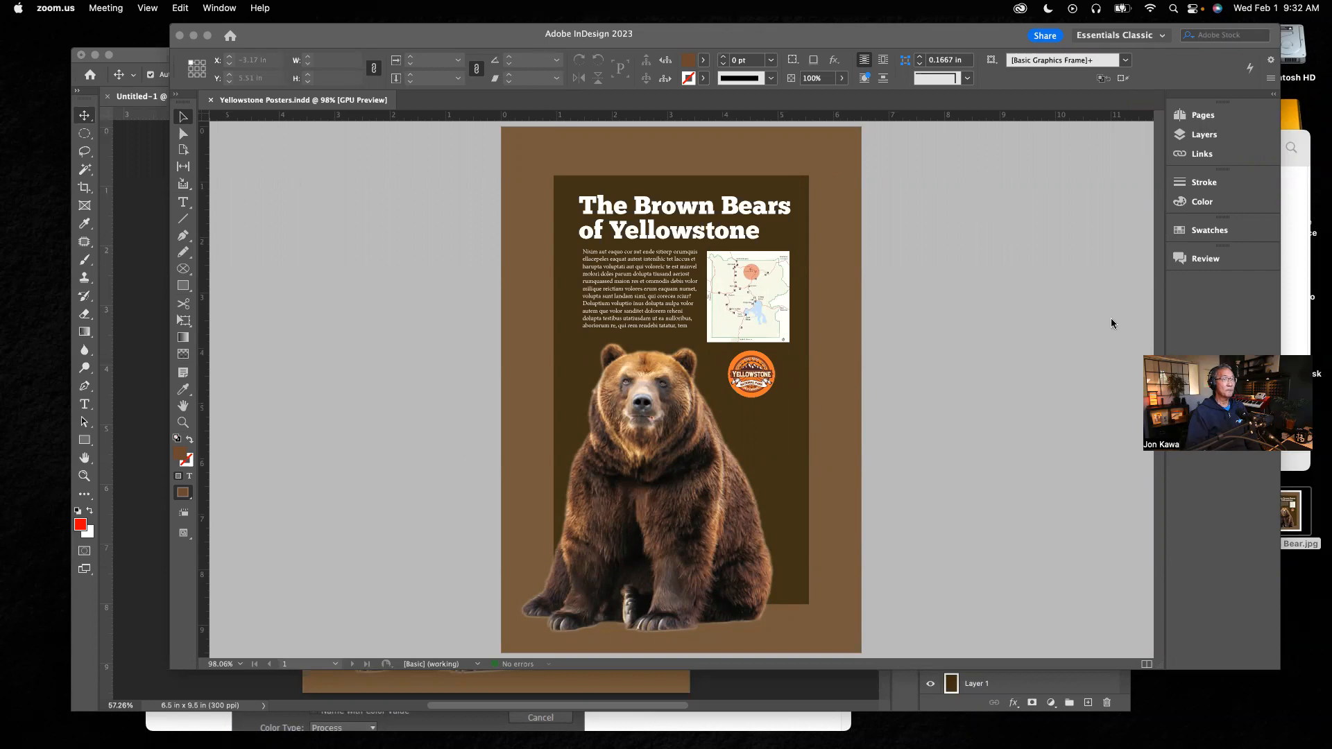
Step: Open the Layers panel and toggle the Type, Images and Background layers' visibility off and back on
{"action": "left_click", "coordinate": [1207, 141]}
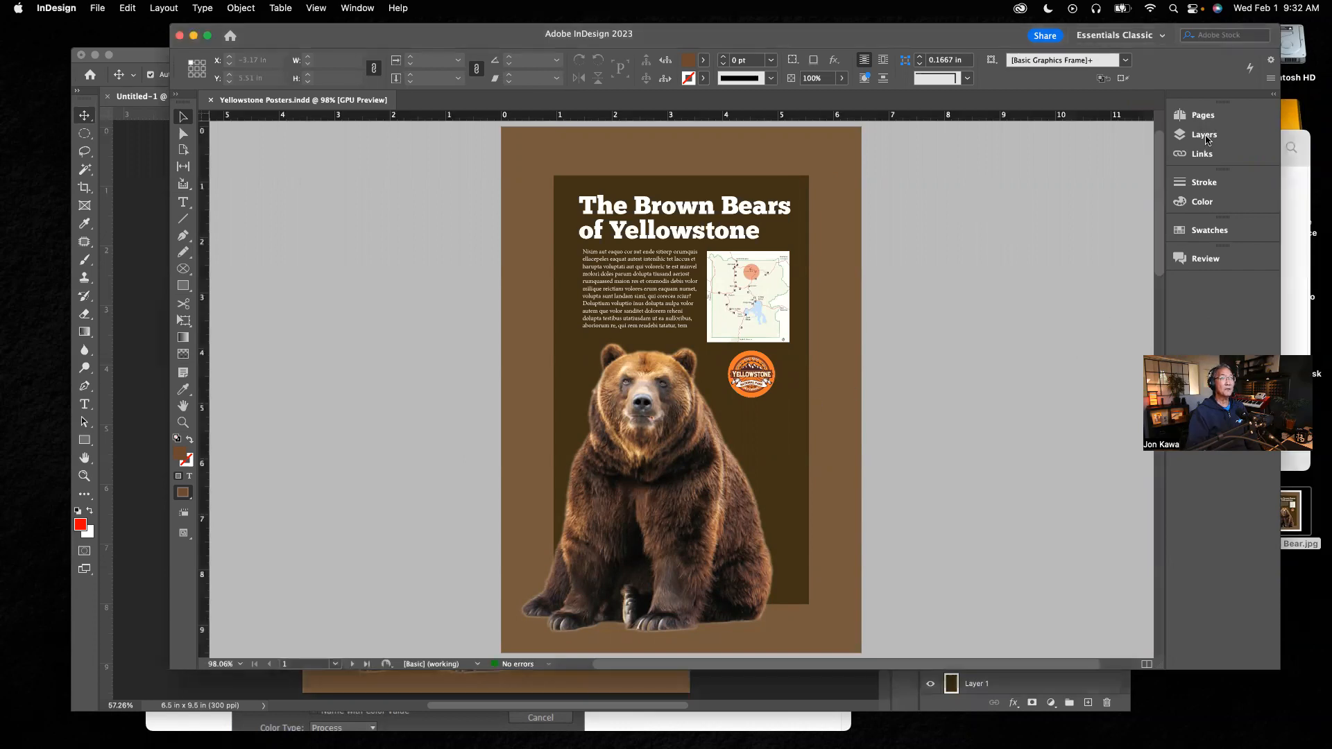
{"action": "left_click", "coordinate": [1207, 141]}
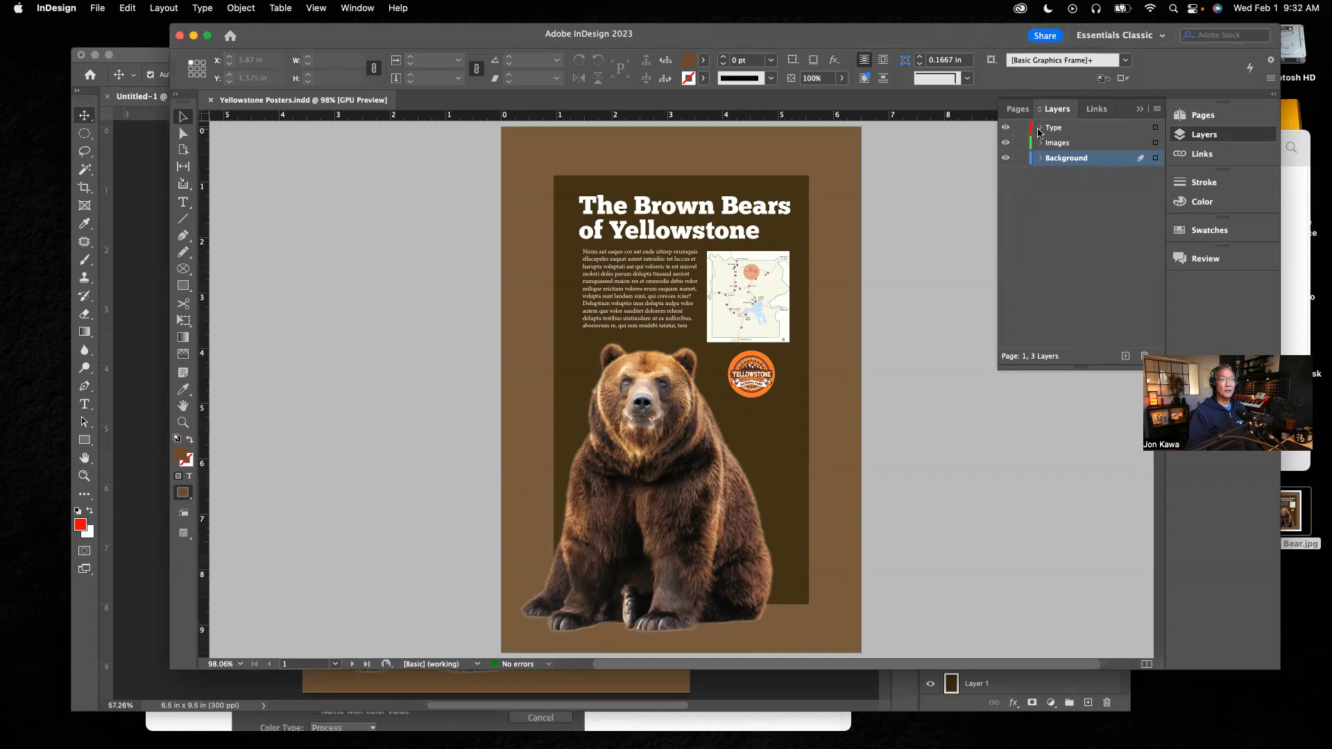
{"action": "left_click", "coordinate": [1005, 127]}
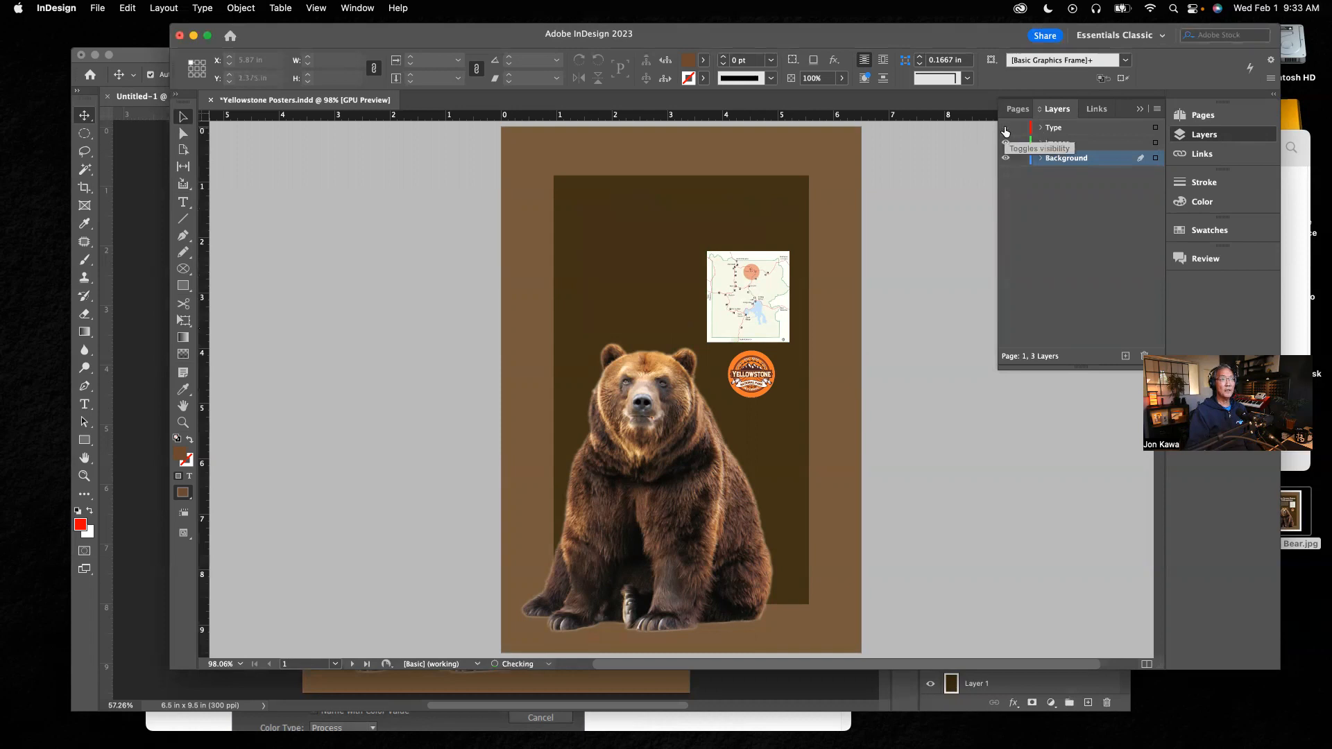
{"action": "left_click", "coordinate": [1005, 127]}
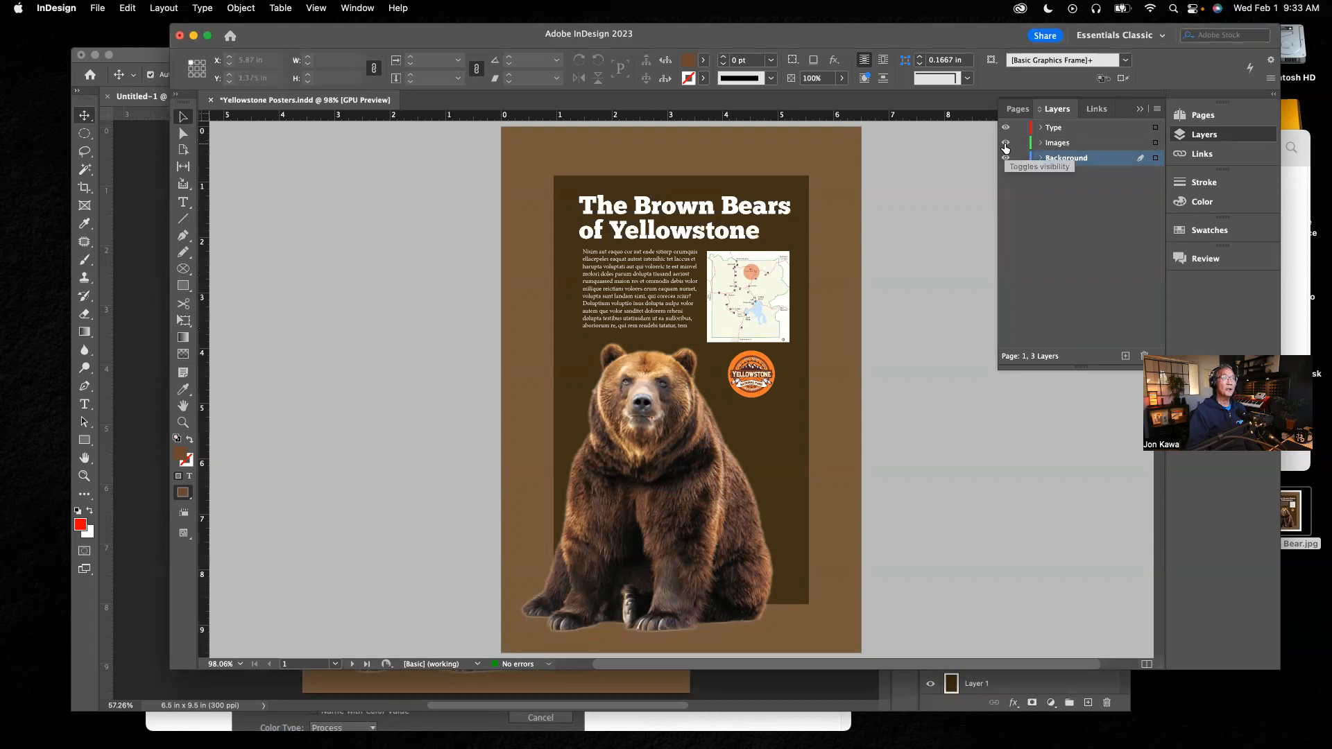
{"action": "left_click", "coordinate": [1004, 143]}
{"action": "left_click", "coordinate": [1005, 144]}
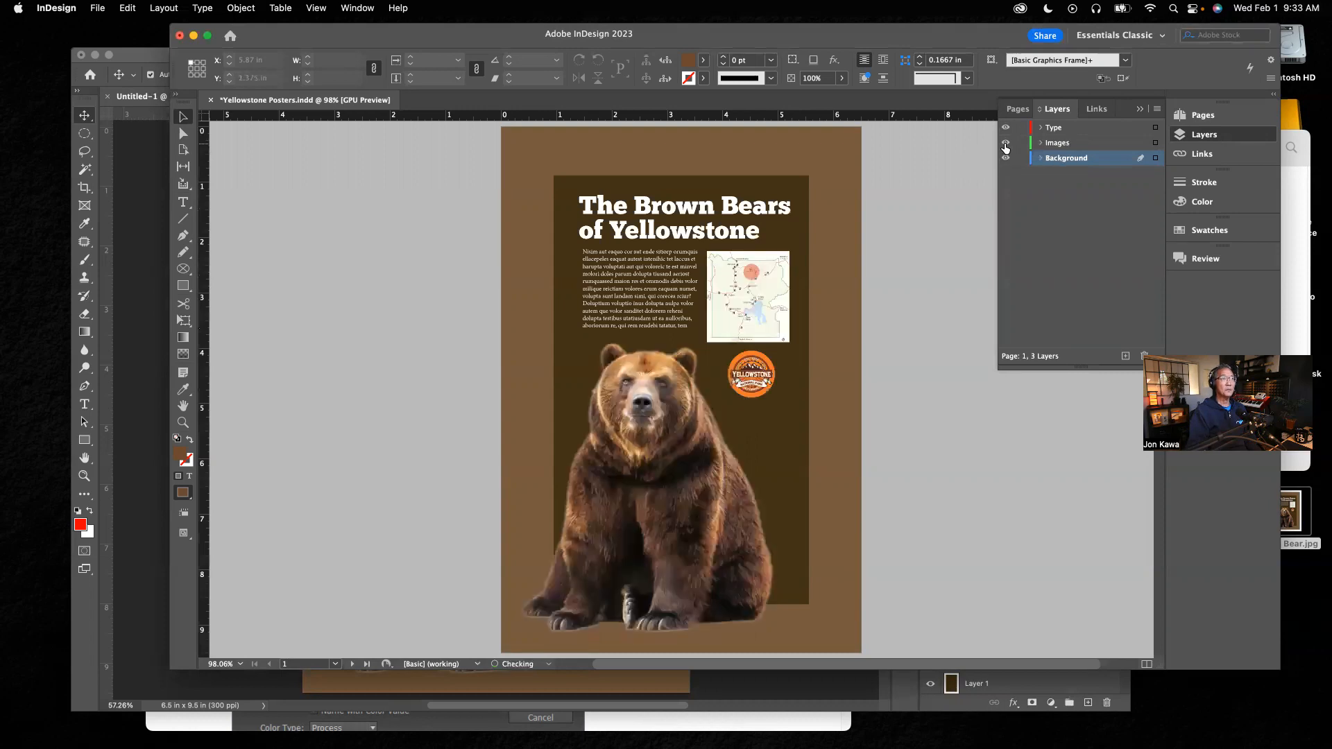
{"action": "left_click", "coordinate": [1006, 158]}
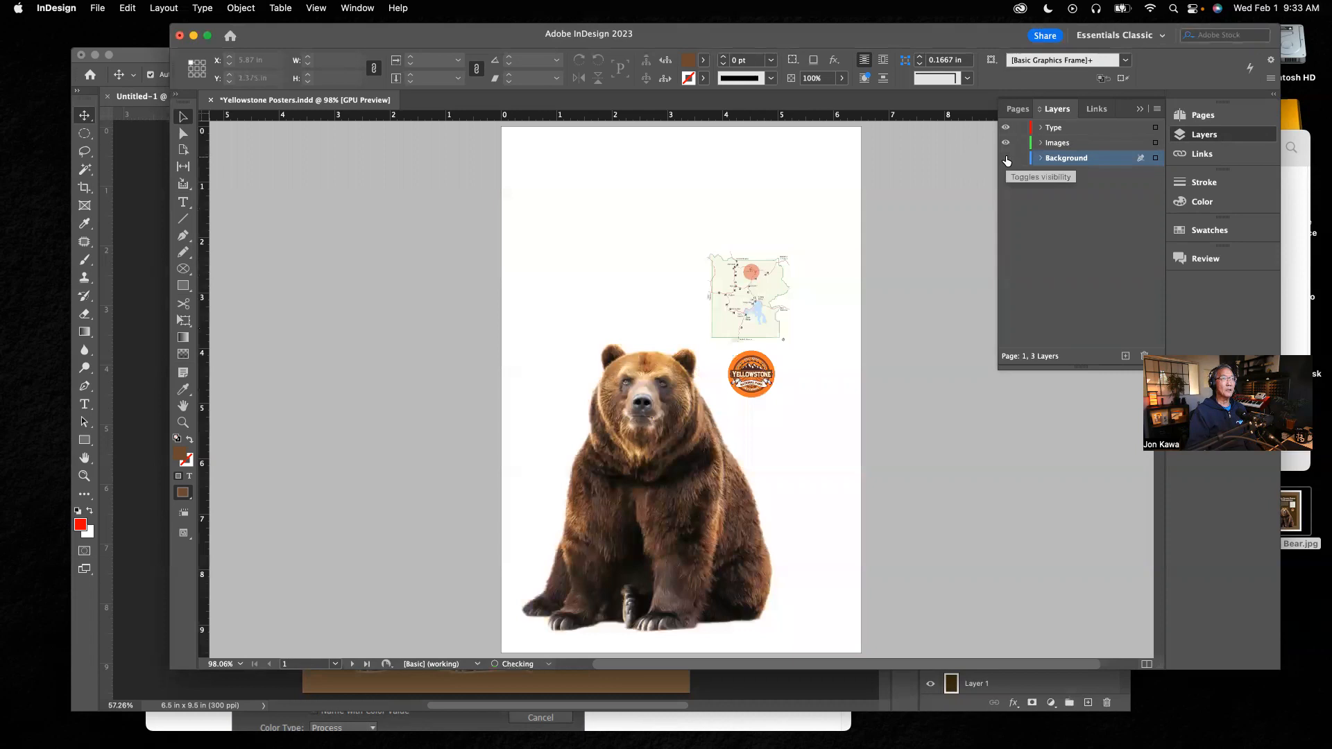
{"action": "left_click", "coordinate": [1006, 143]}
{"action": "left_click", "coordinate": [1005, 143]}
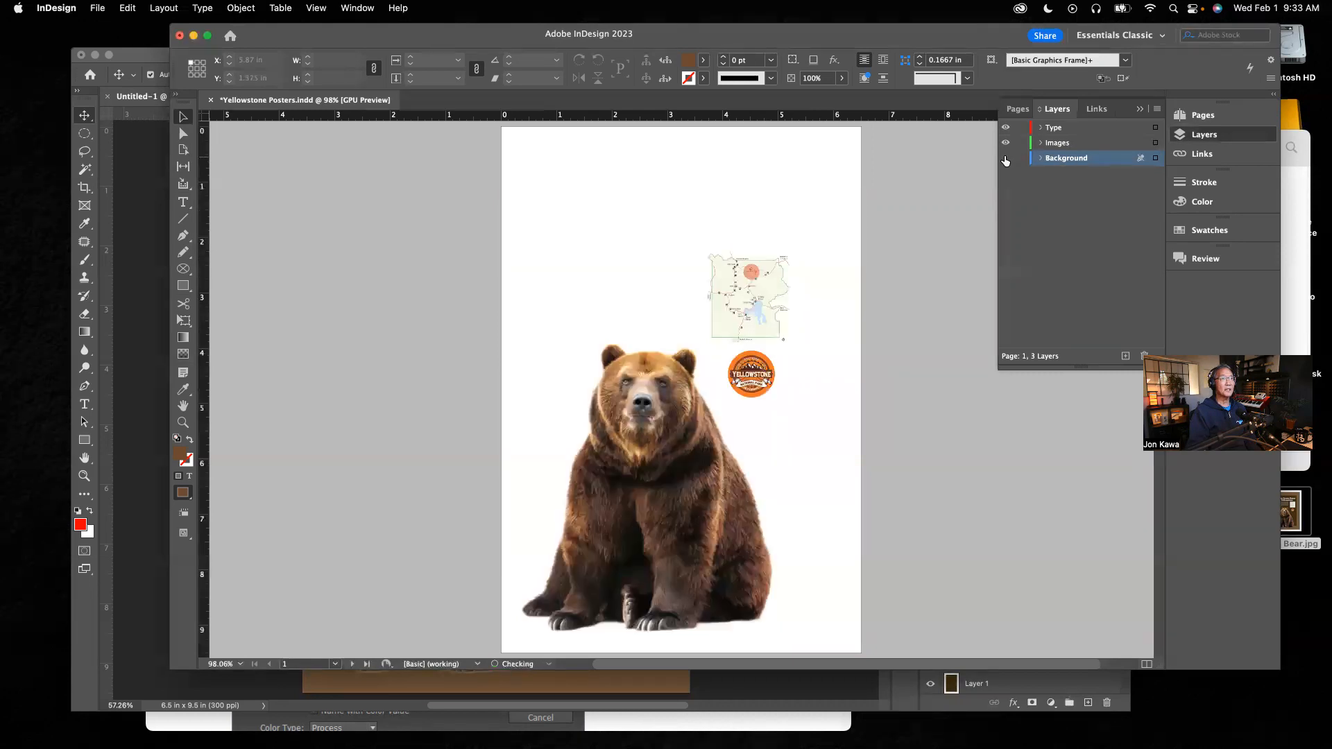
{"action": "left_click", "coordinate": [1005, 160]}
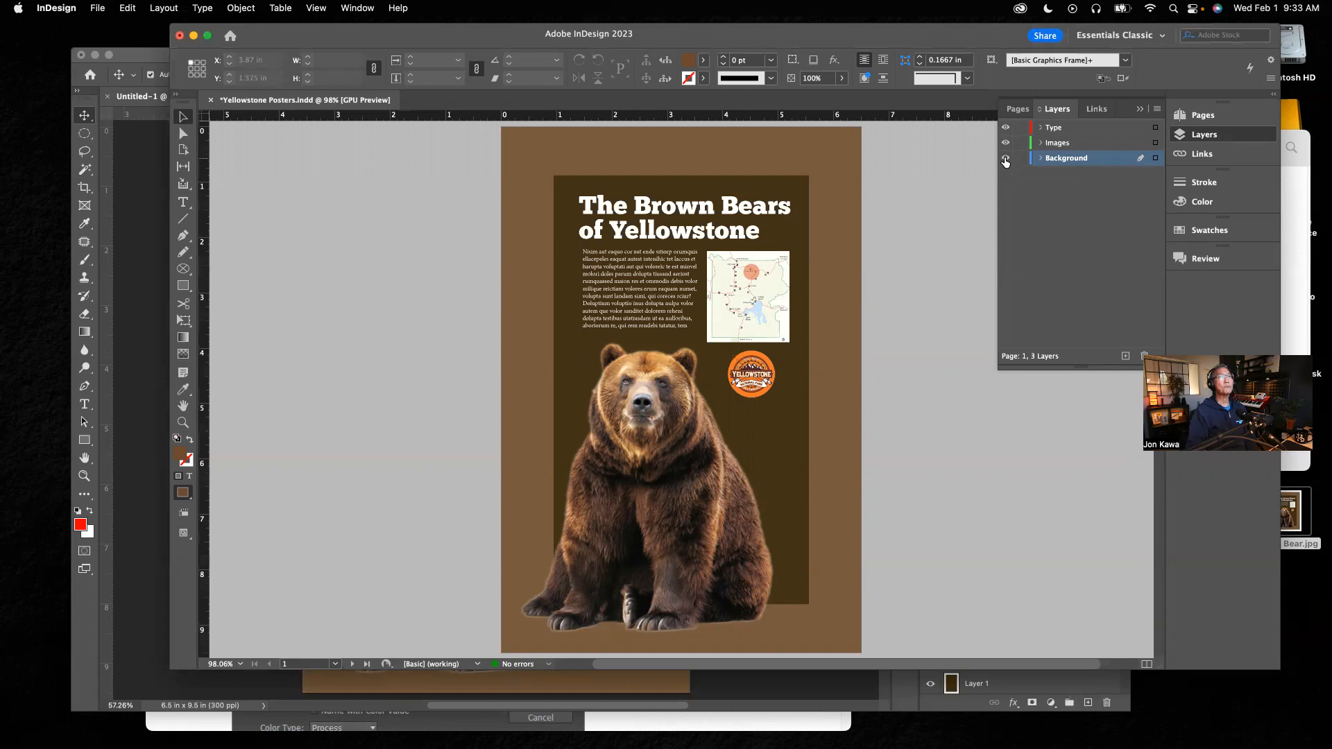
Step: Expand the Type layer, toggle its heading and body text frames' visibility off and on, and collapse it
{"action": "left_click", "coordinate": [1041, 129]}
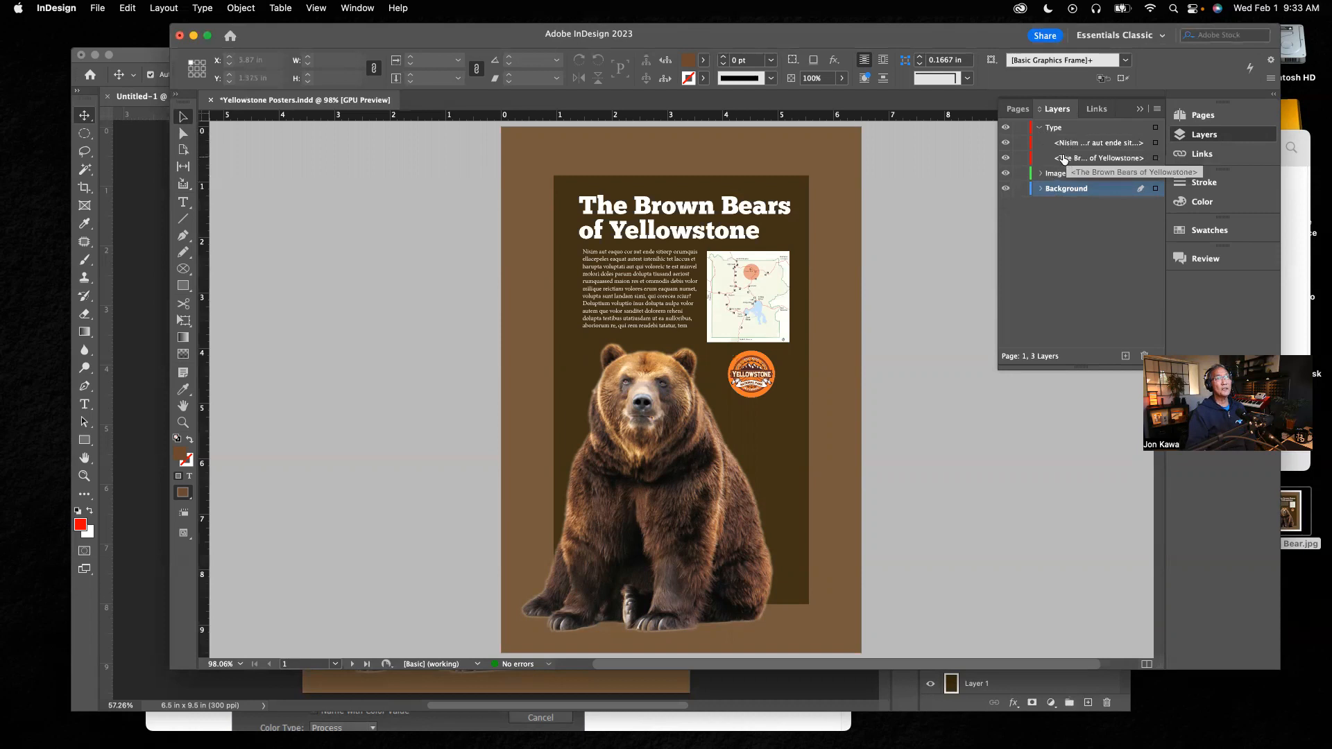
{"action": "left_click", "coordinate": [1005, 143]}
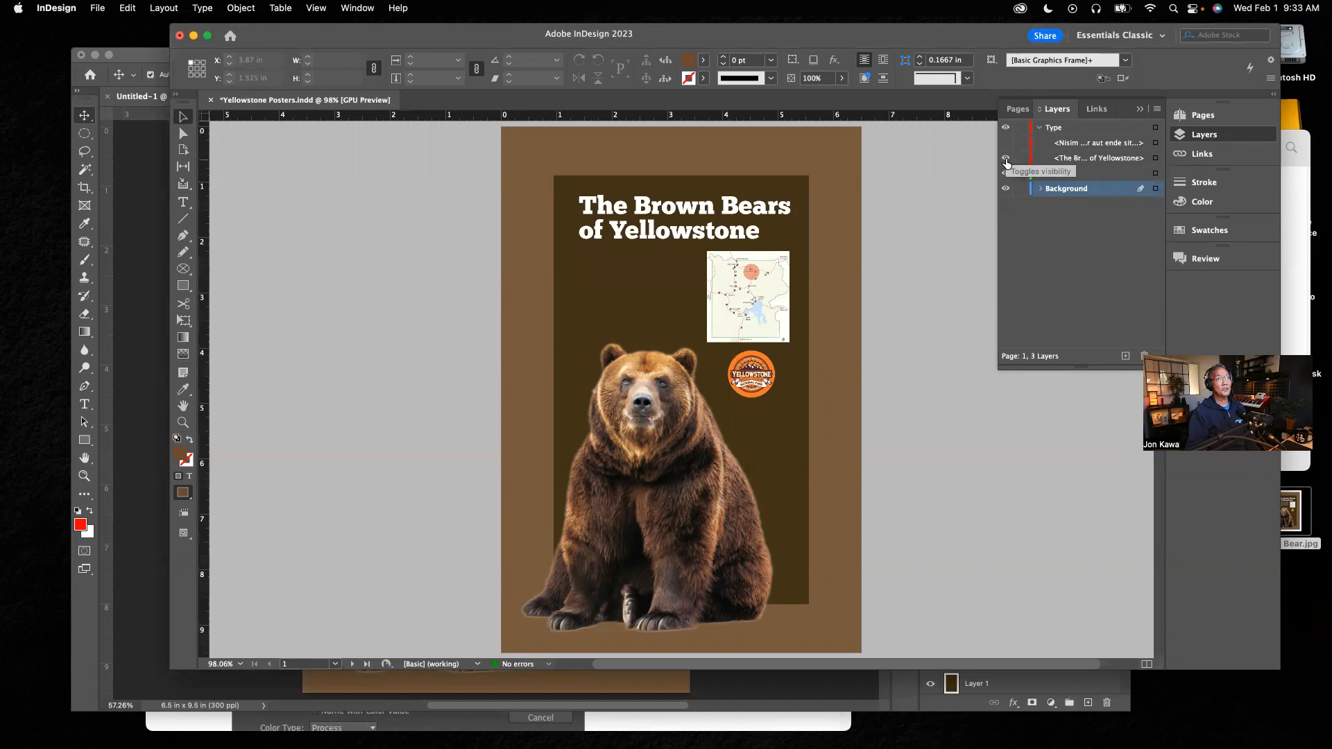
{"action": "left_click", "coordinate": [1006, 158]}
{"action": "left_click", "coordinate": [1006, 158]}
{"action": "left_click", "coordinate": [1005, 143]}
{"action": "left_click", "coordinate": [1039, 129]}
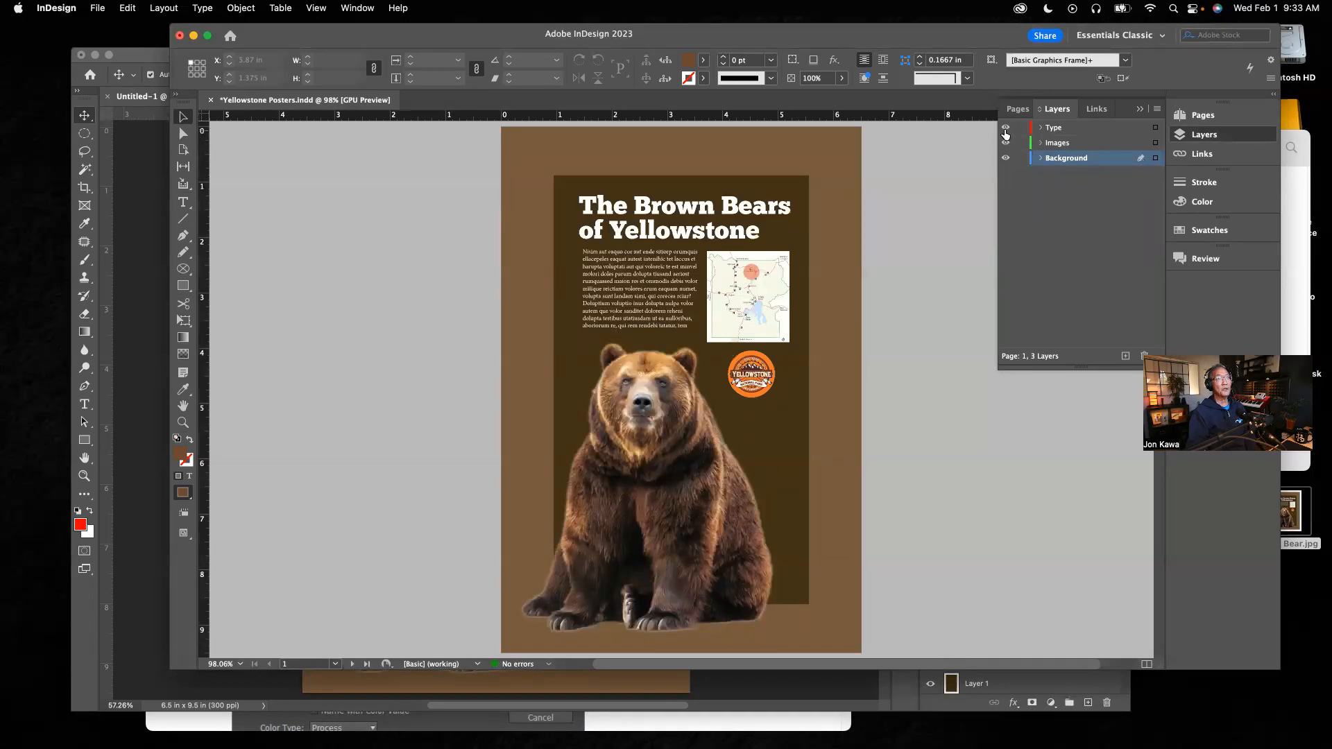
Step: Hide the Type layer, expand Images and toggle the map and logo items' visibility, then show Type again
{"action": "left_click", "coordinate": [1004, 128]}
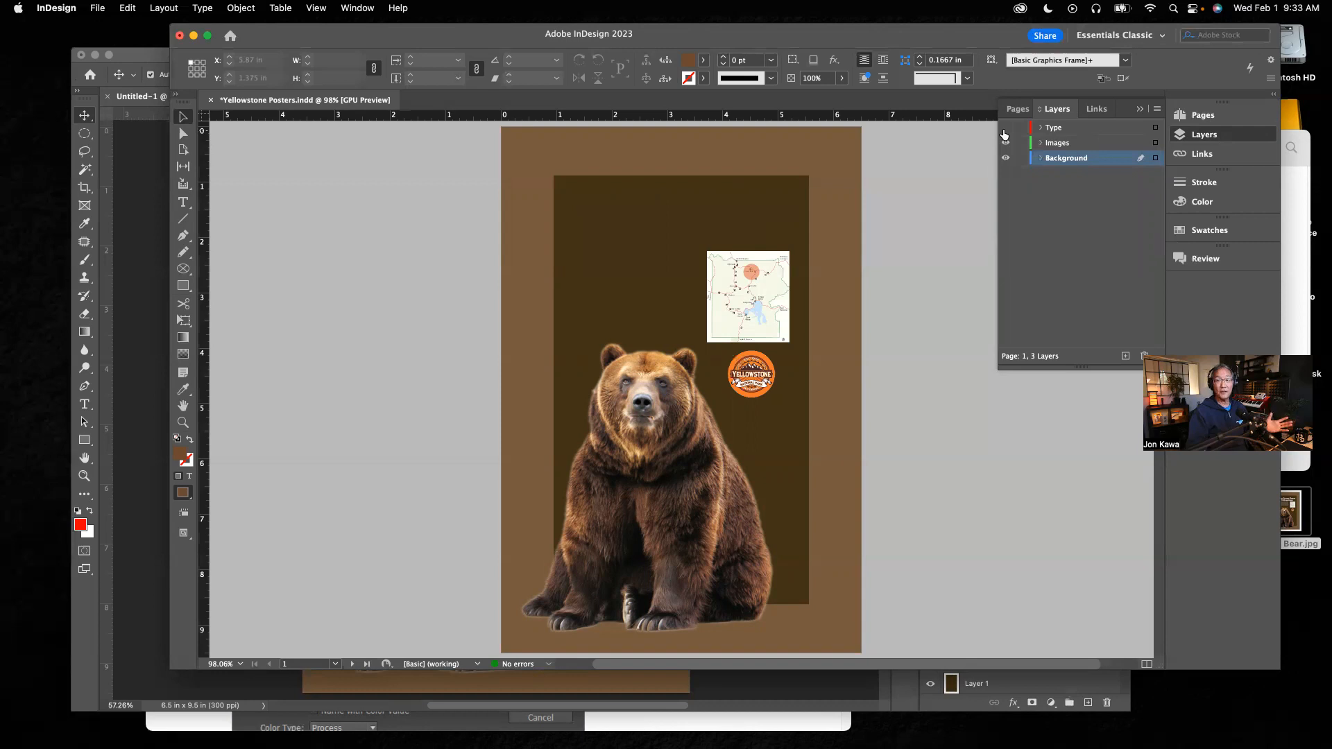
{"action": "left_click", "coordinate": [1039, 143]}
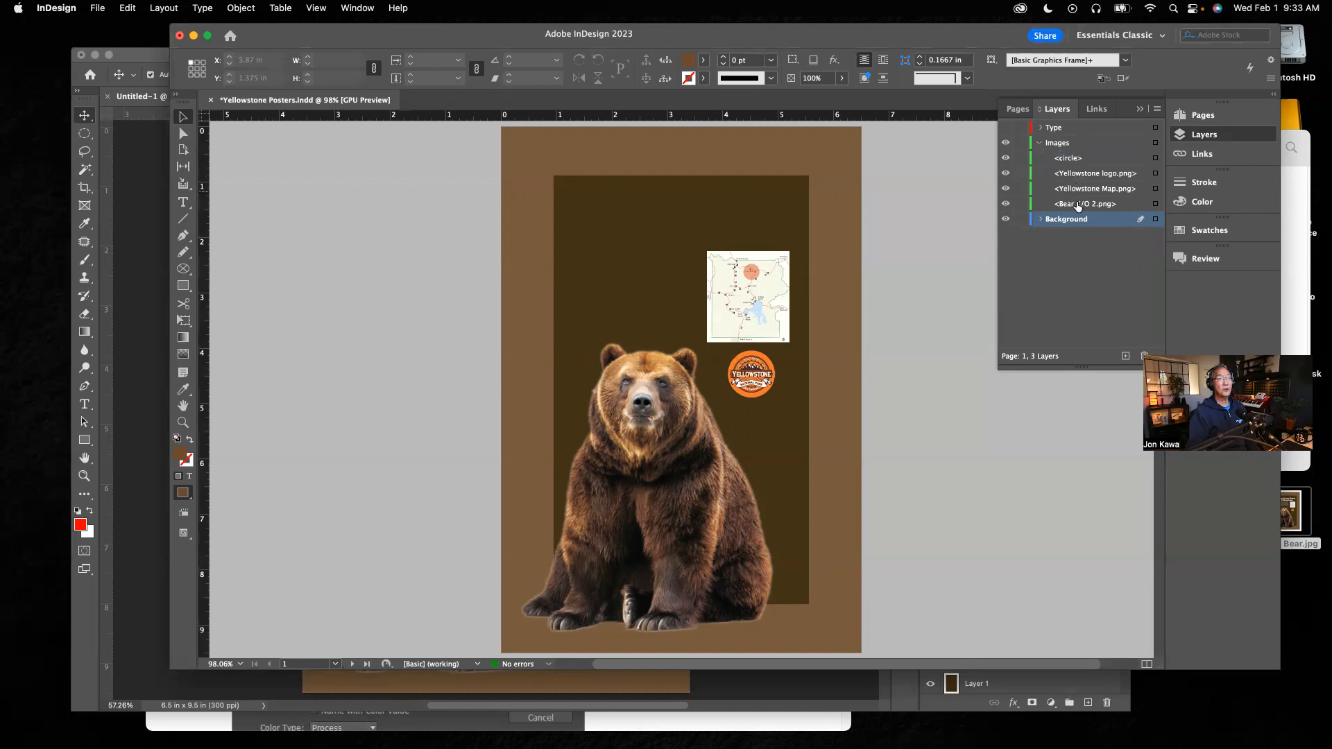
{"action": "left_click", "coordinate": [1004, 160]}
{"action": "left_click", "coordinate": [1003, 159]}
{"action": "left_click", "coordinate": [1005, 173]}
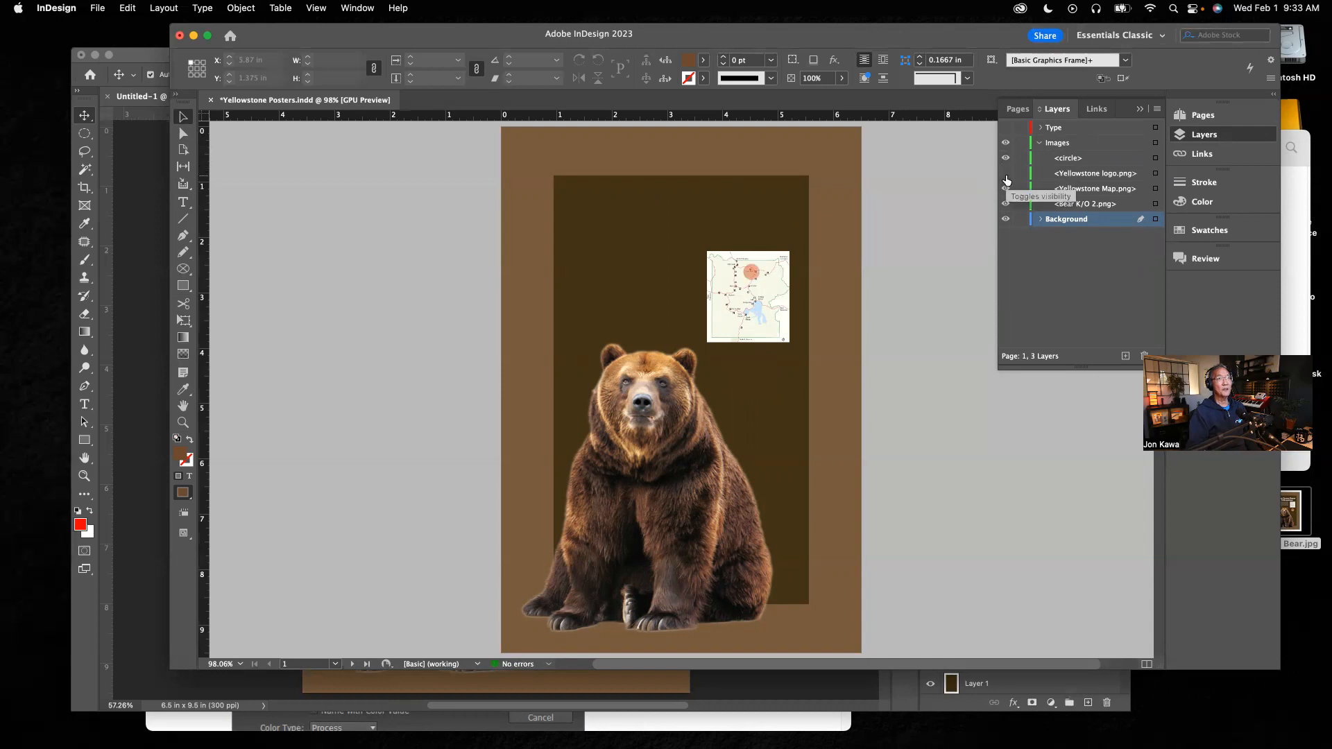
{"action": "left_click", "coordinate": [1006, 177]}
{"action": "left_click", "coordinate": [1005, 188]}
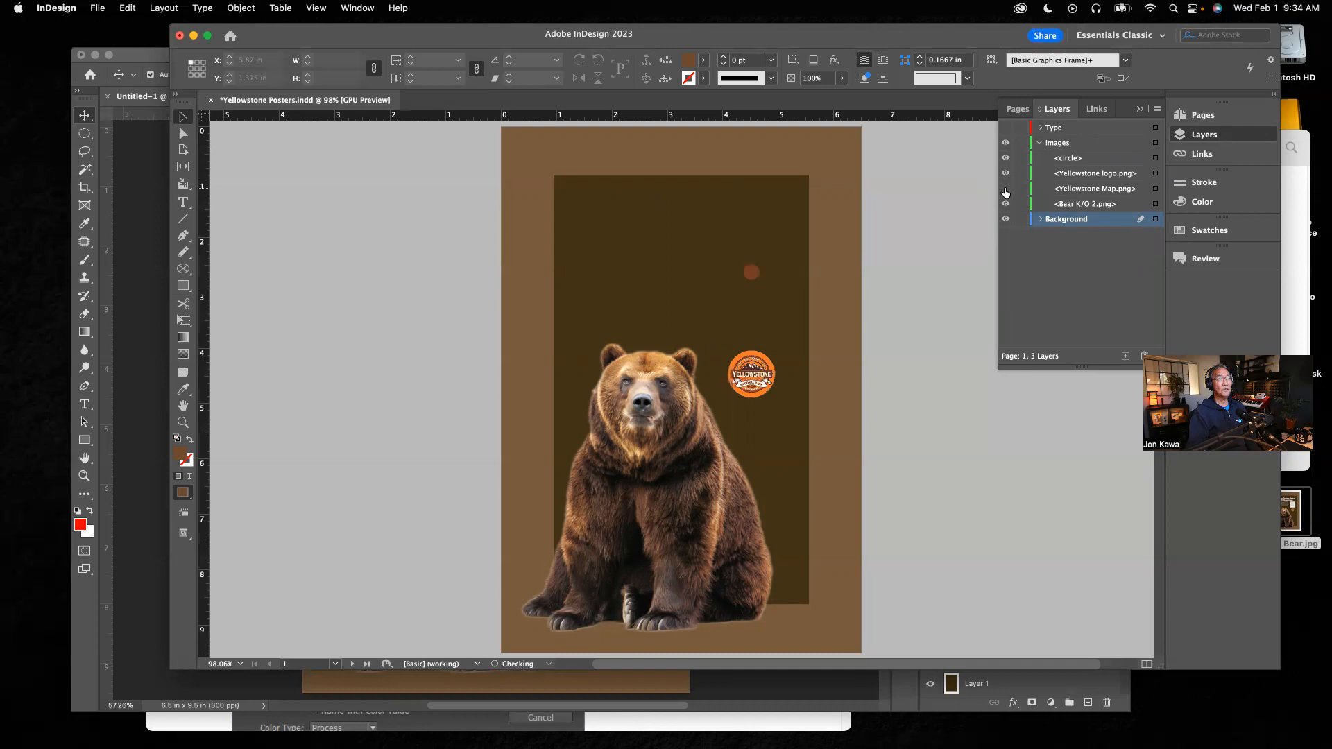
{"action": "left_click", "coordinate": [1006, 189]}
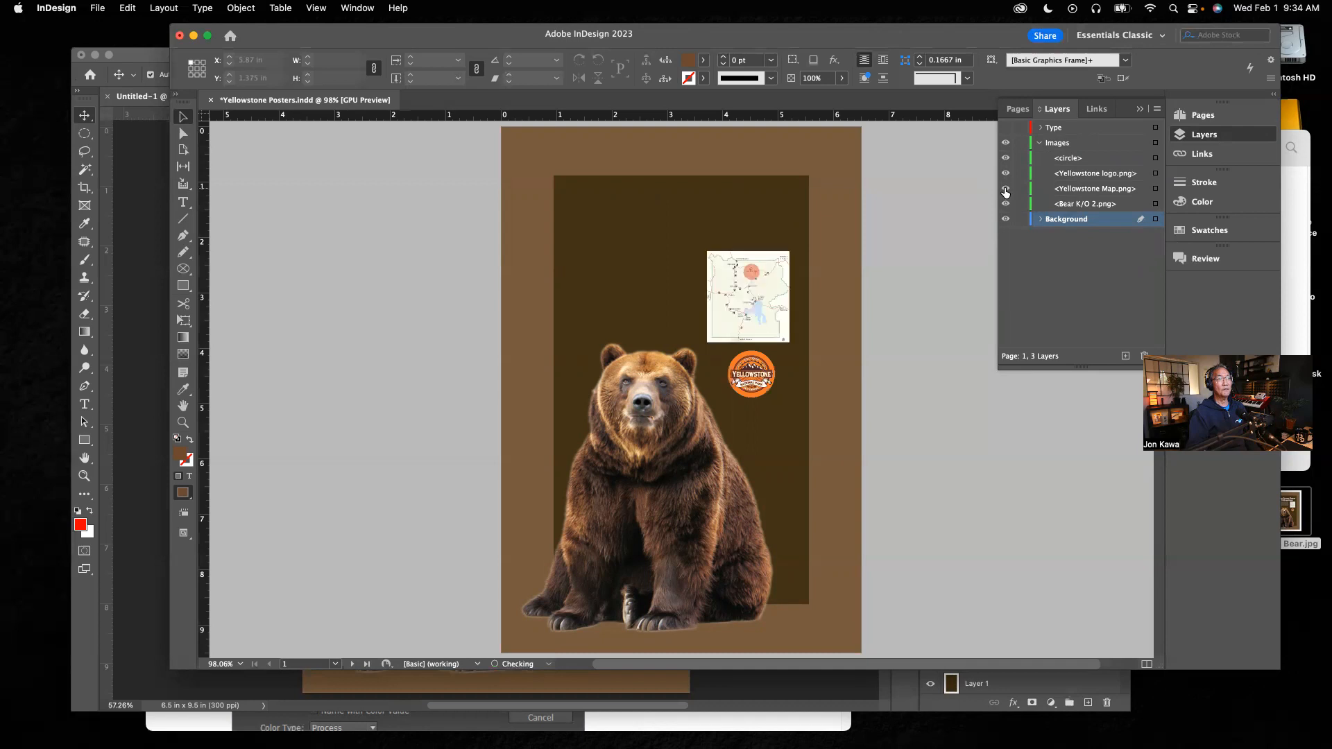
{"action": "left_click", "coordinate": [1038, 144]}
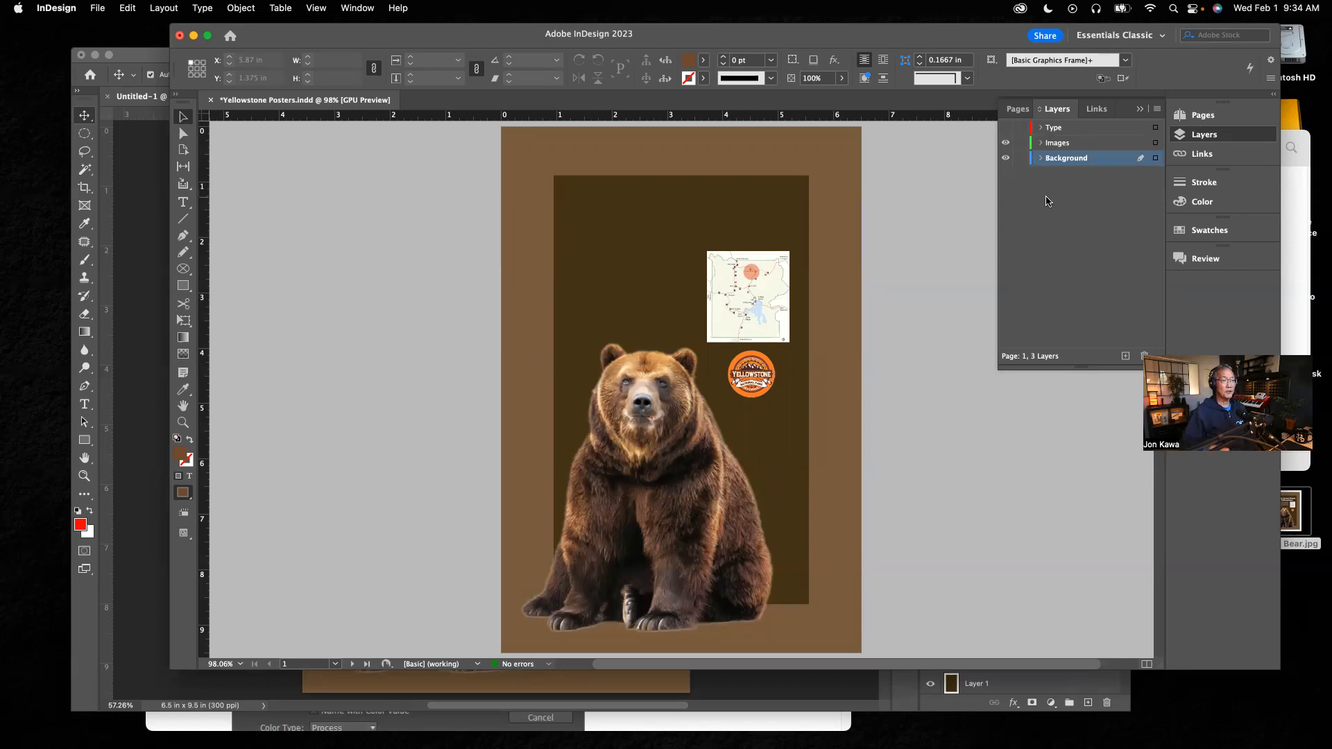
{"action": "left_click", "coordinate": [1006, 128]}
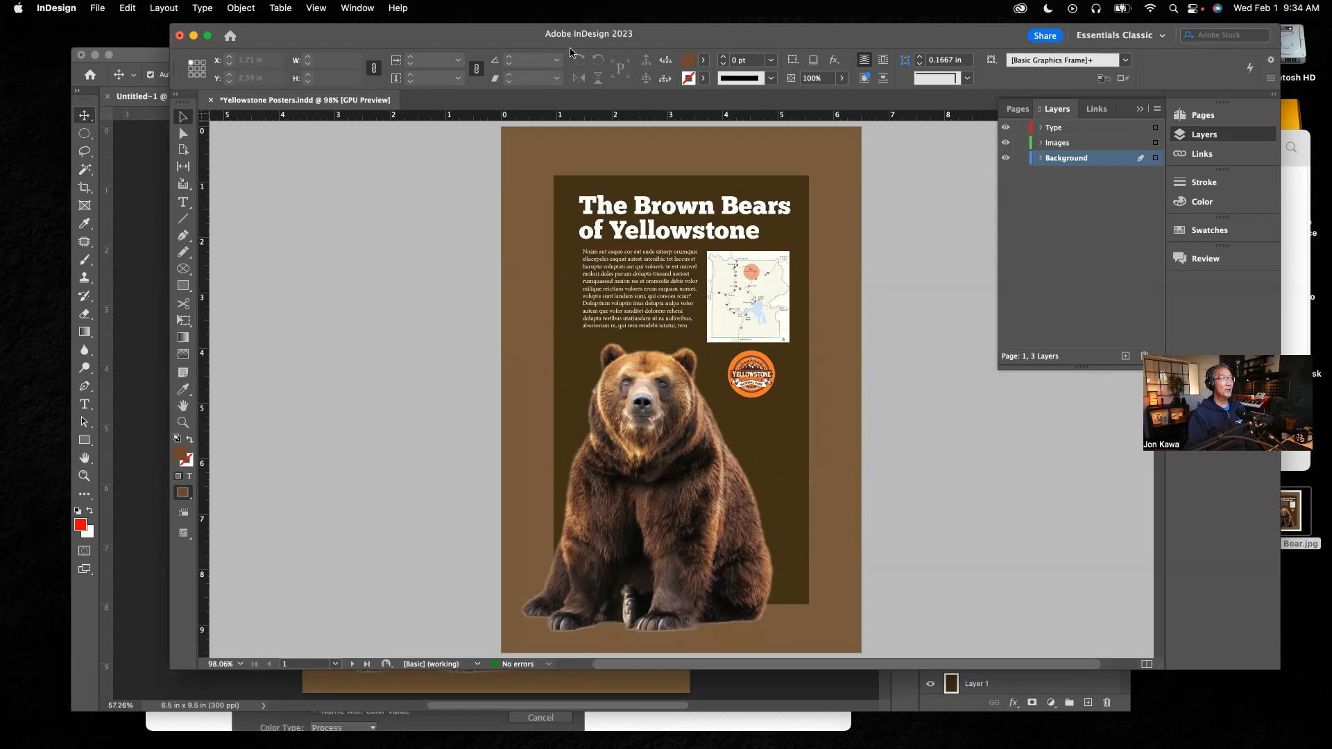
Step: Switch to the Photoshop version of the poster and reposition its window
{"action": "left_click", "coordinate": [140, 63]}
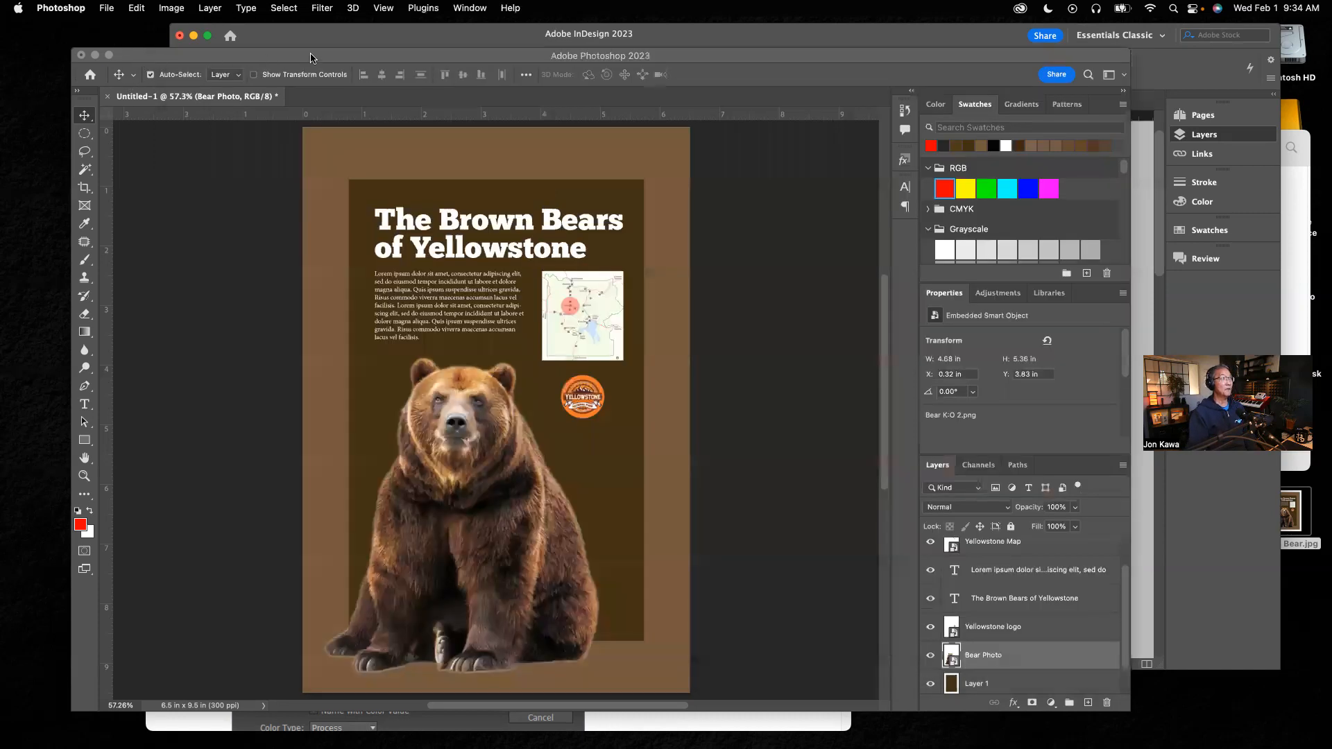
{"action": "left_click_drag", "start_coordinate": [490, 62], "coordinate": [503, 87]}
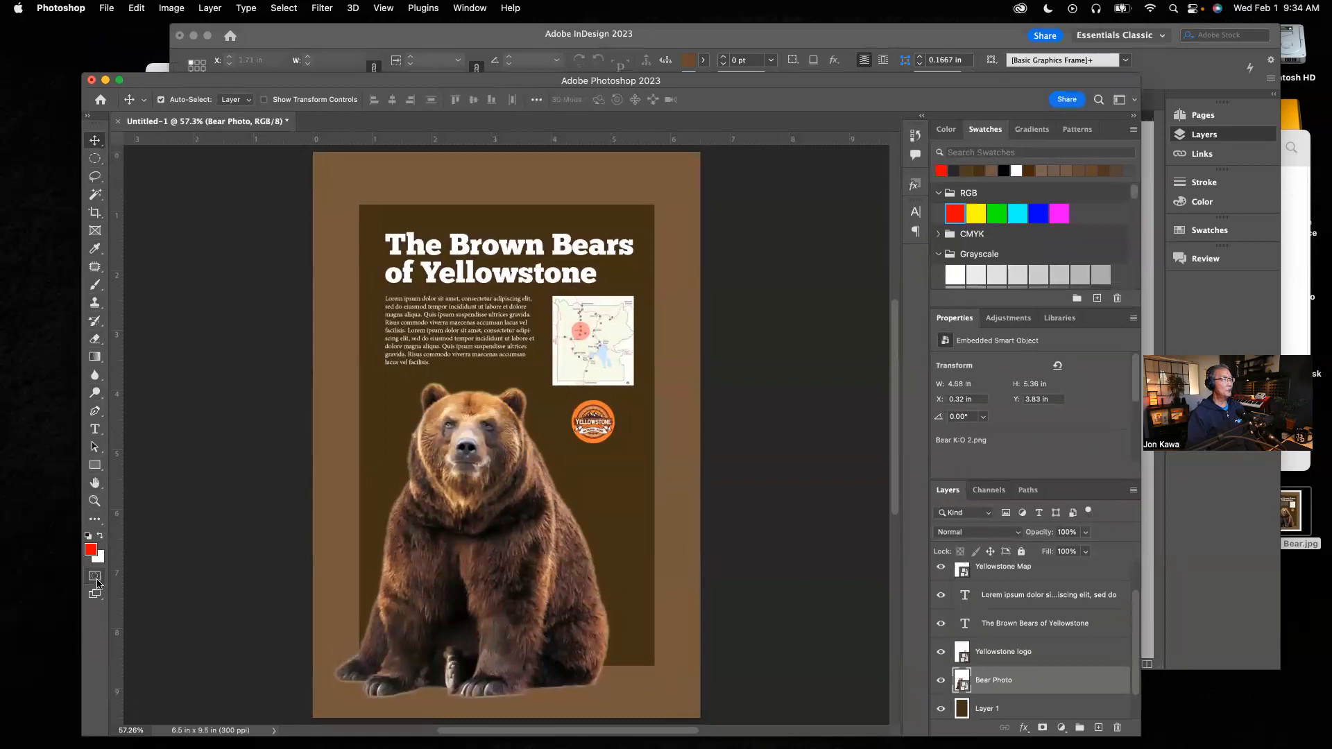
Step: Switch between the InDesign and Photoshop posters, collapsing InDesign's Layers panel along the way
{"action": "left_click", "coordinate": [319, 43]}
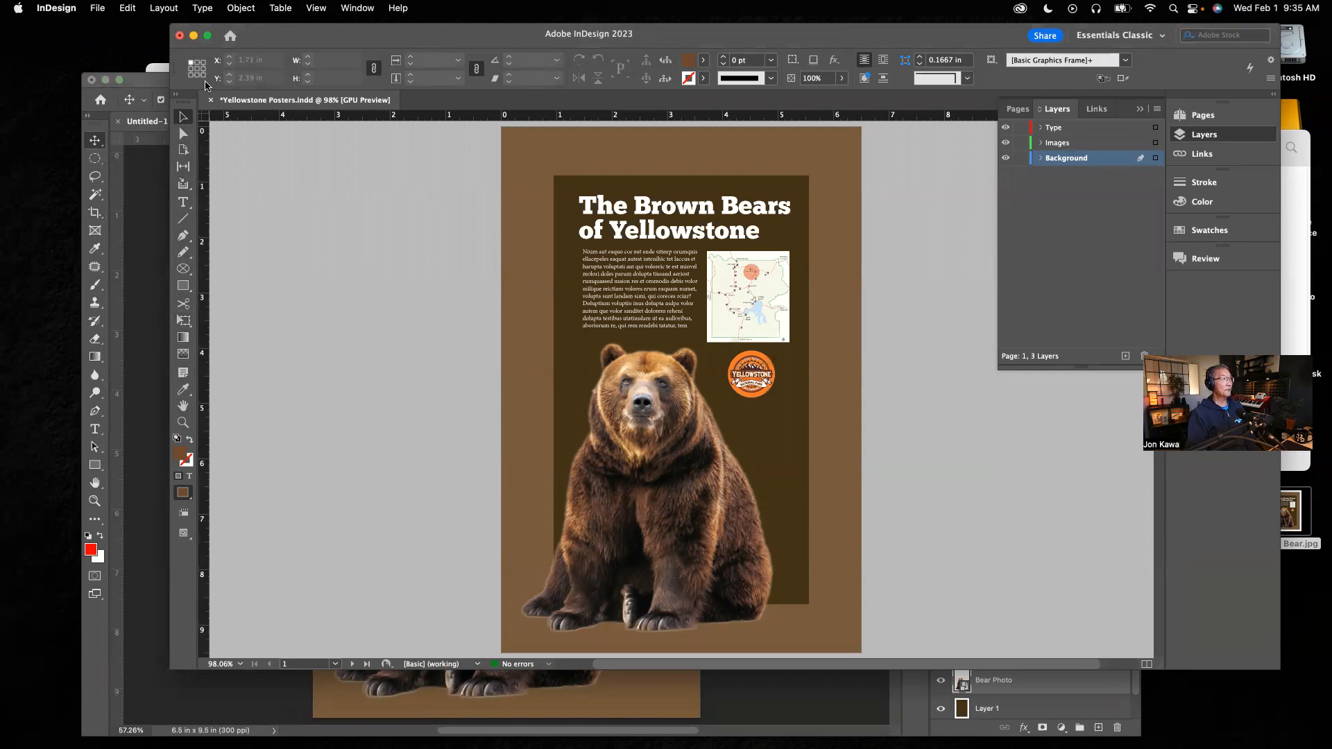
{"action": "left_click", "coordinate": [158, 83]}
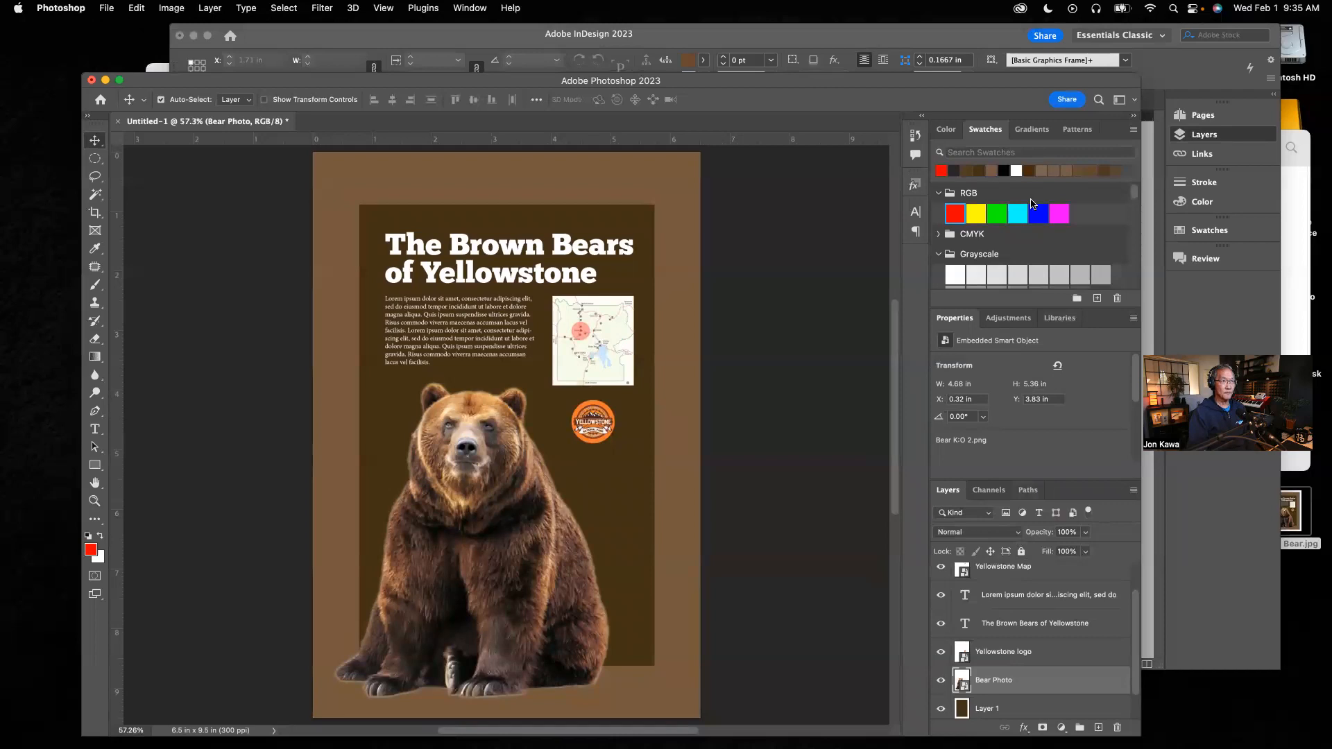
{"action": "left_click", "coordinate": [986, 33]}
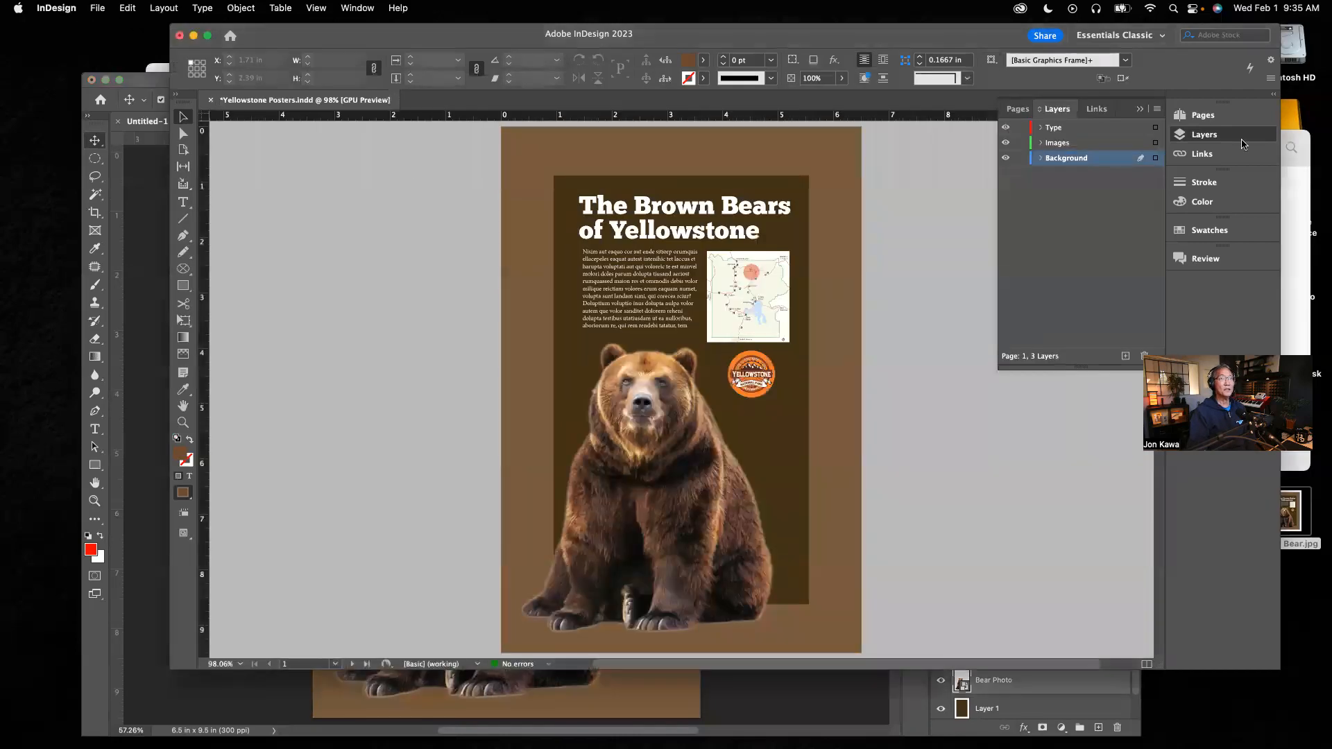
{"action": "left_click", "coordinate": [1139, 109]}
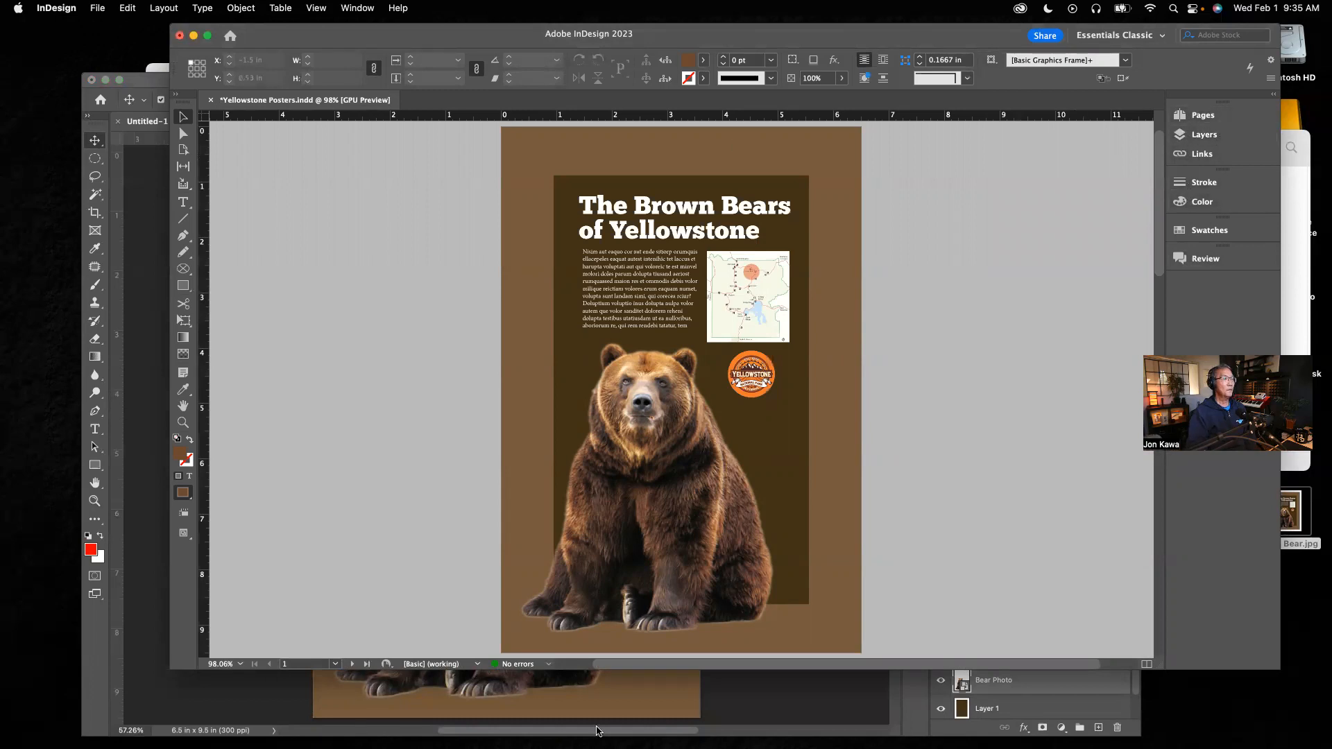
{"action": "left_click", "coordinate": [746, 696]}
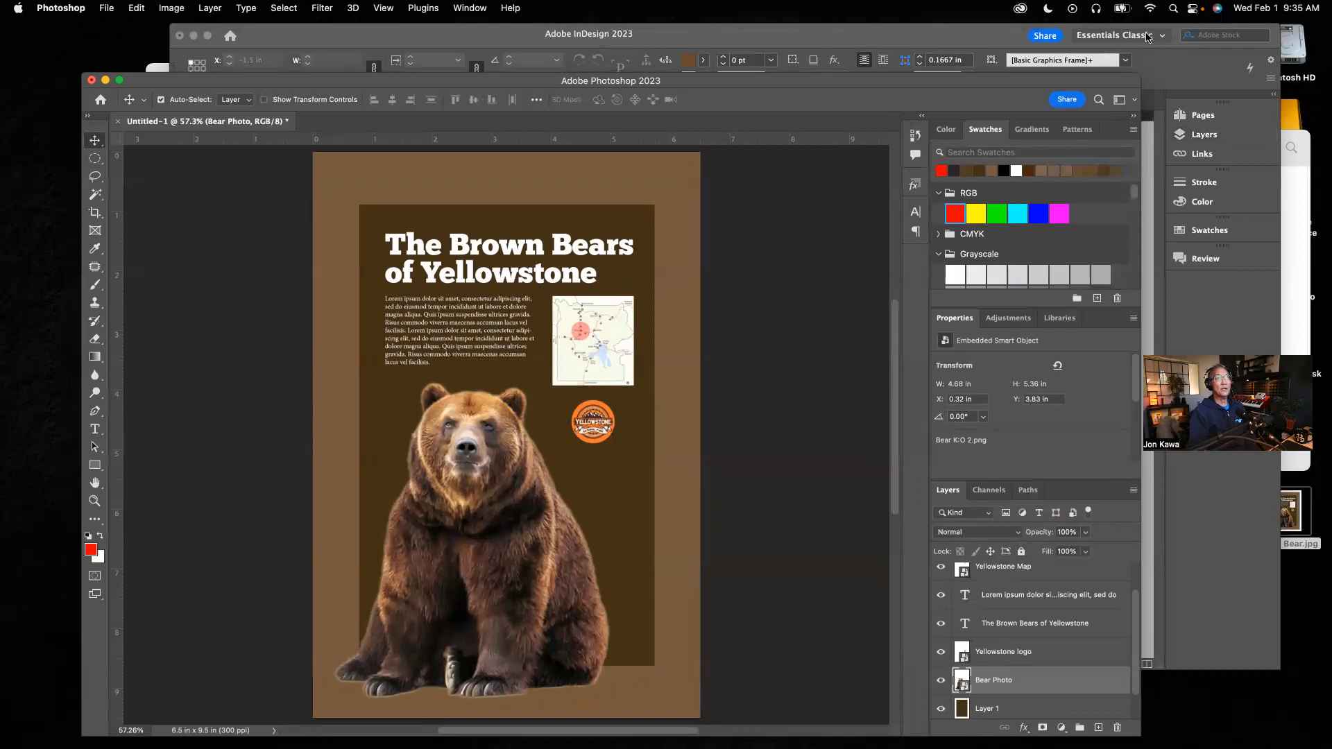
{"action": "left_click", "coordinate": [1135, 104]}
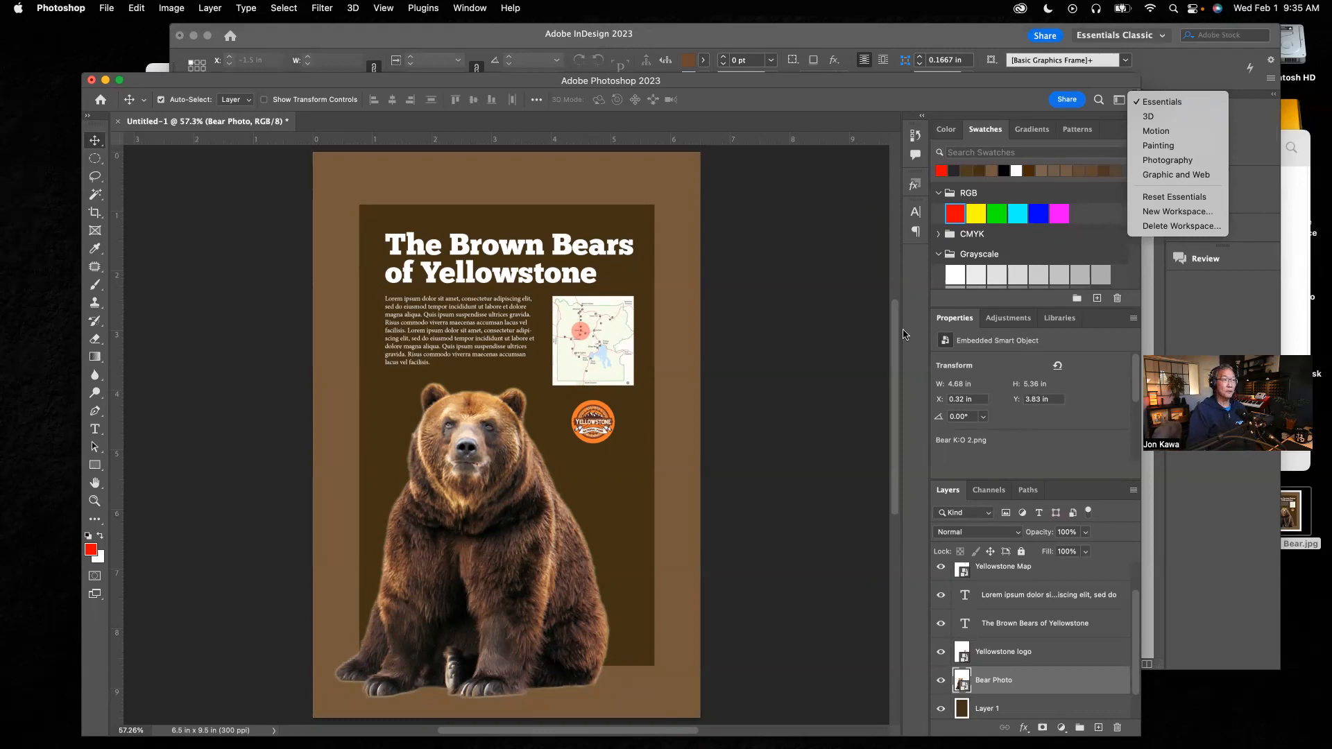
{"action": "left_click", "coordinate": [1184, 163]}
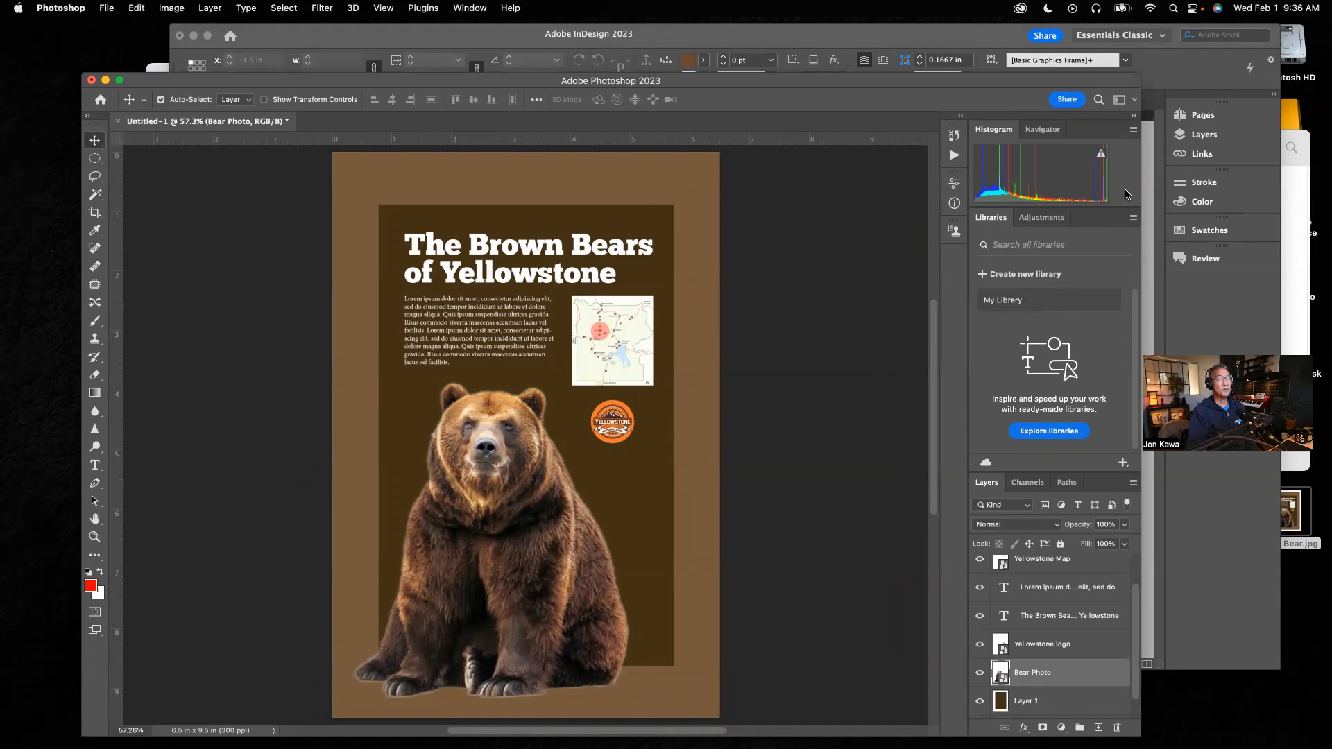
{"action": "left_click", "coordinate": [1134, 101]}
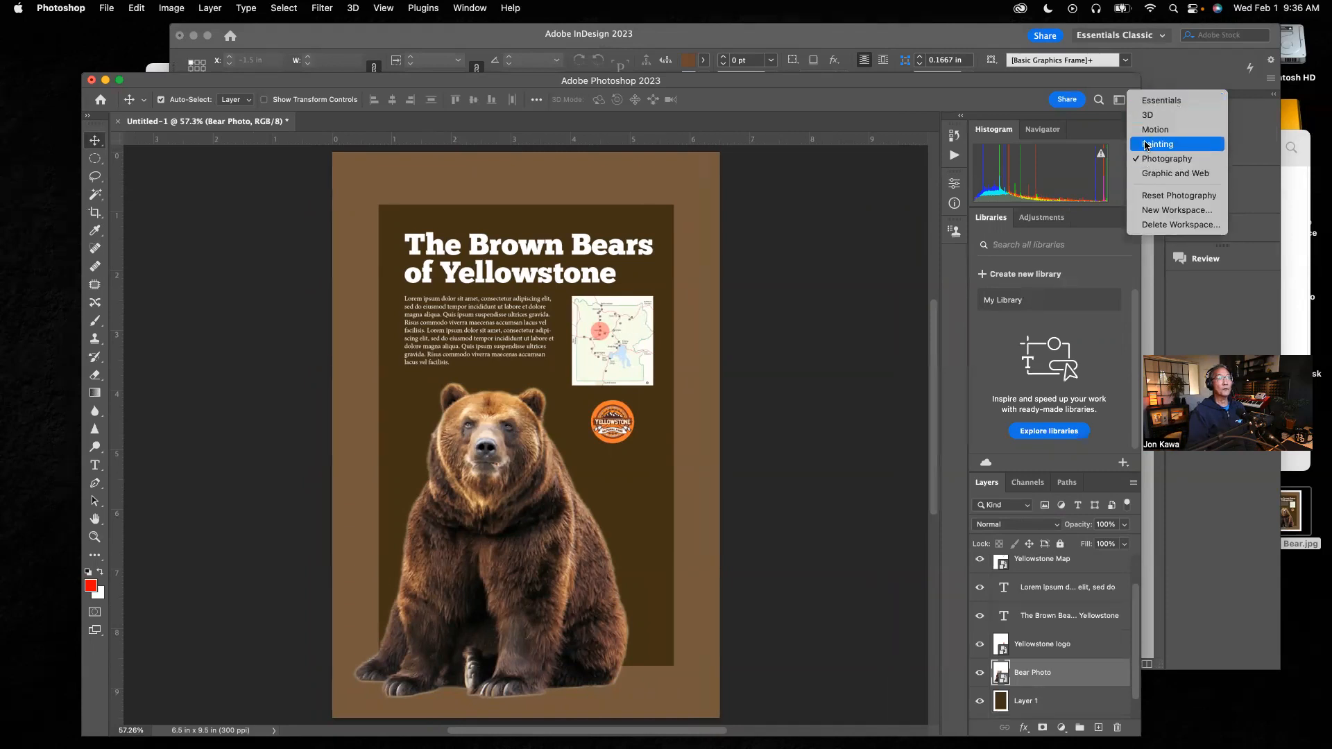
{"action": "left_click", "coordinate": [1167, 145]}
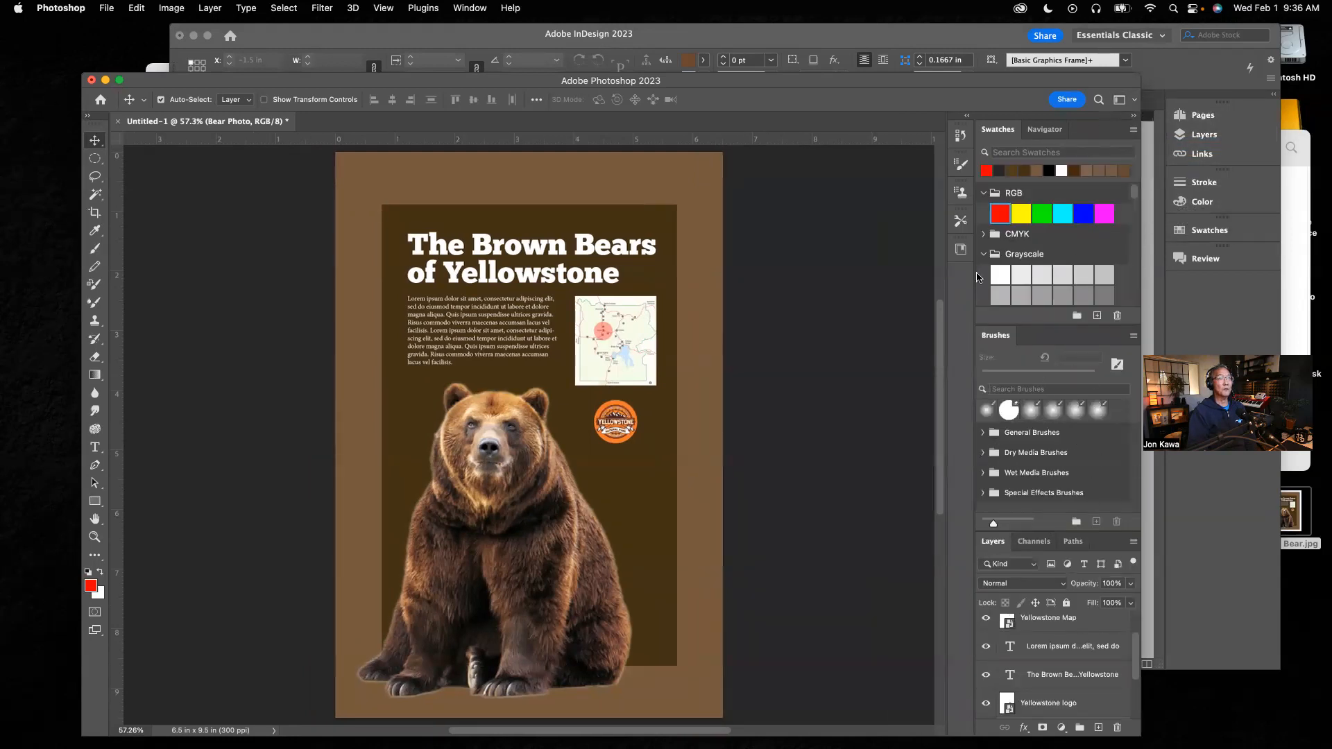
{"action": "left_click", "coordinate": [1135, 104]}
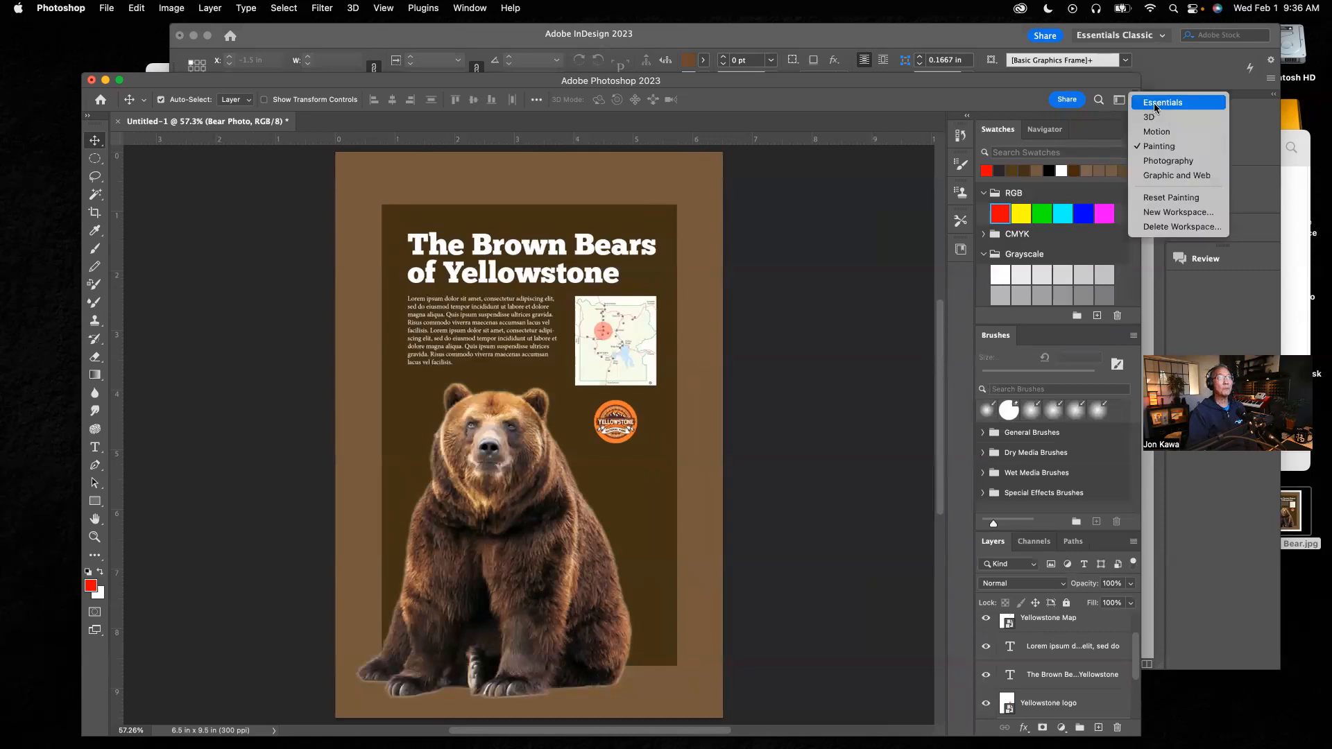
{"action": "left_click", "coordinate": [1156, 104]}
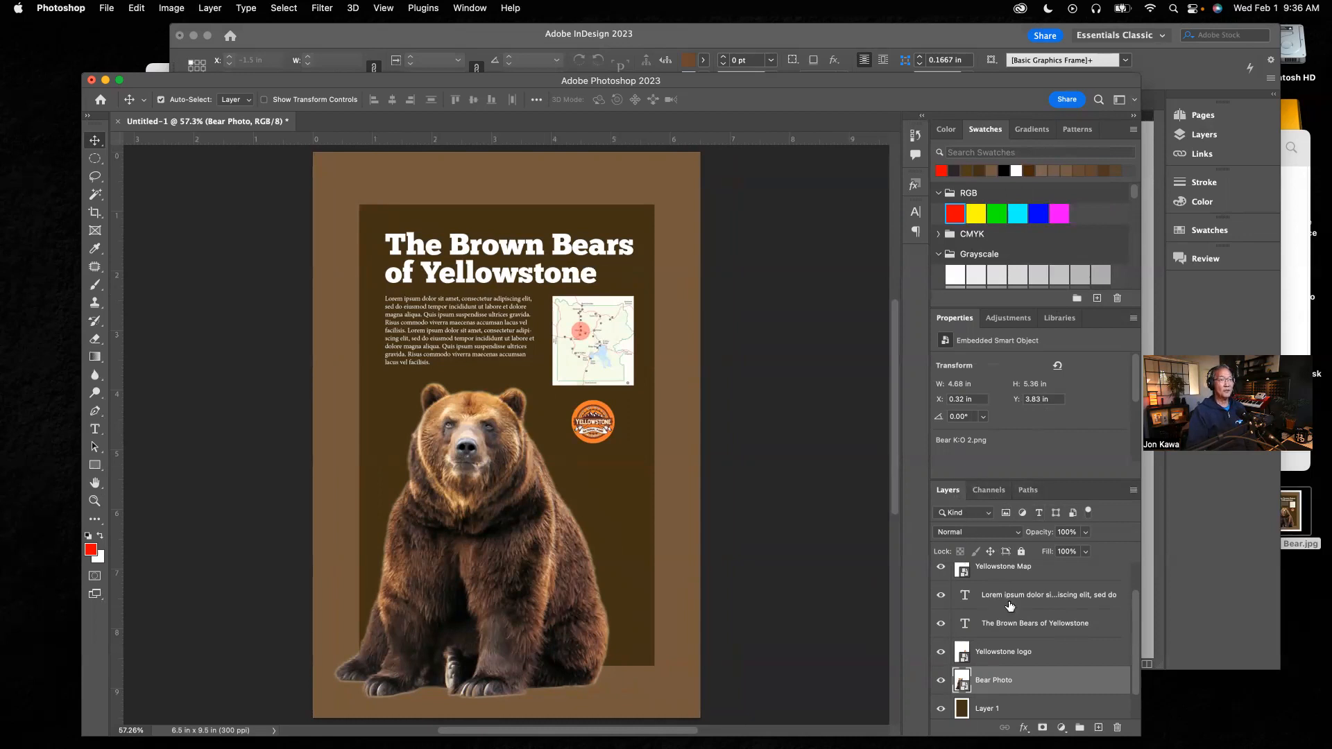
Step: Scroll the Photoshop layers list and toggle the title and body text layers' visibility off and on
{"action": "left_click_drag", "start_coordinate": [1137, 612], "coordinate": [1130, 658]}
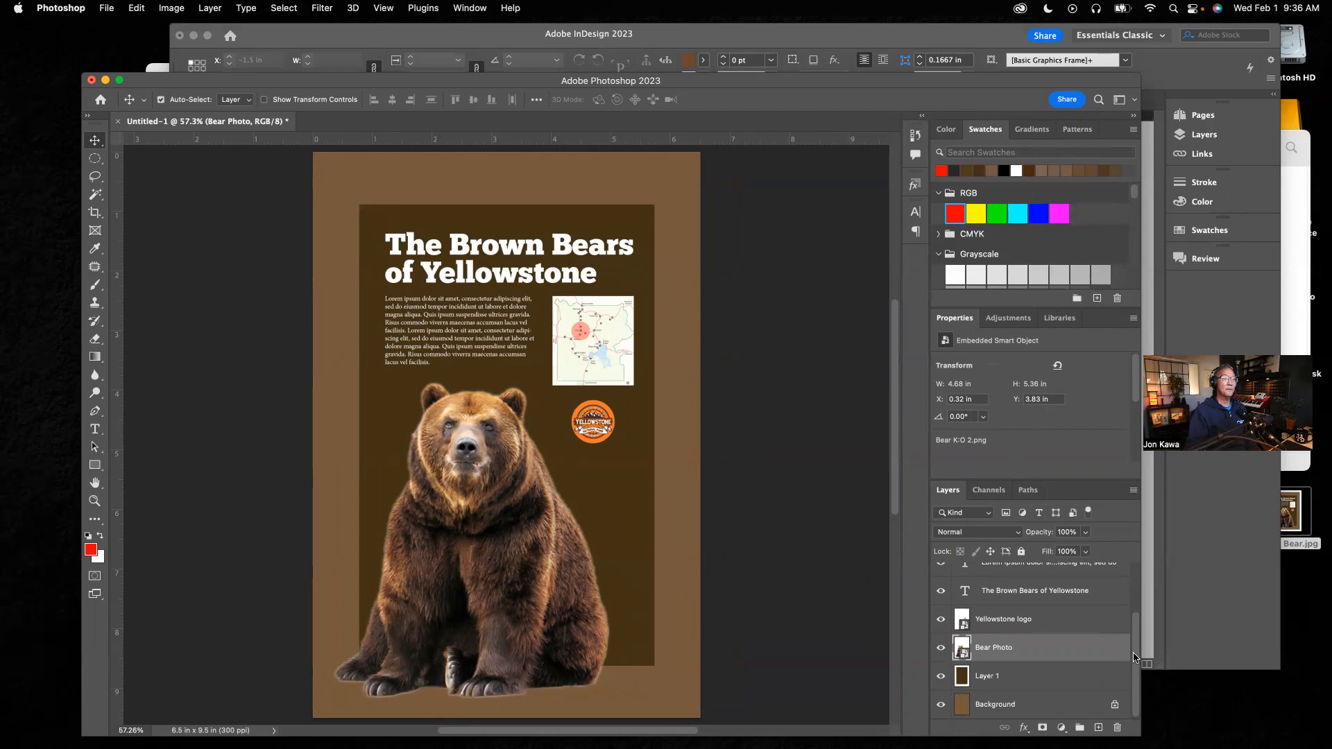
{"action": "mouse_move", "coordinate": [1135, 657]}
{"action": "left_mouse_down"}
{"action": "mouse_move", "coordinate": [1132, 601]}
{"action": "mouse_move", "coordinate": [1130, 671]}
{"action": "left_mouse_up"}
{"action": "left_click_drag", "start_coordinate": [1136, 680], "coordinate": [1136, 674]}
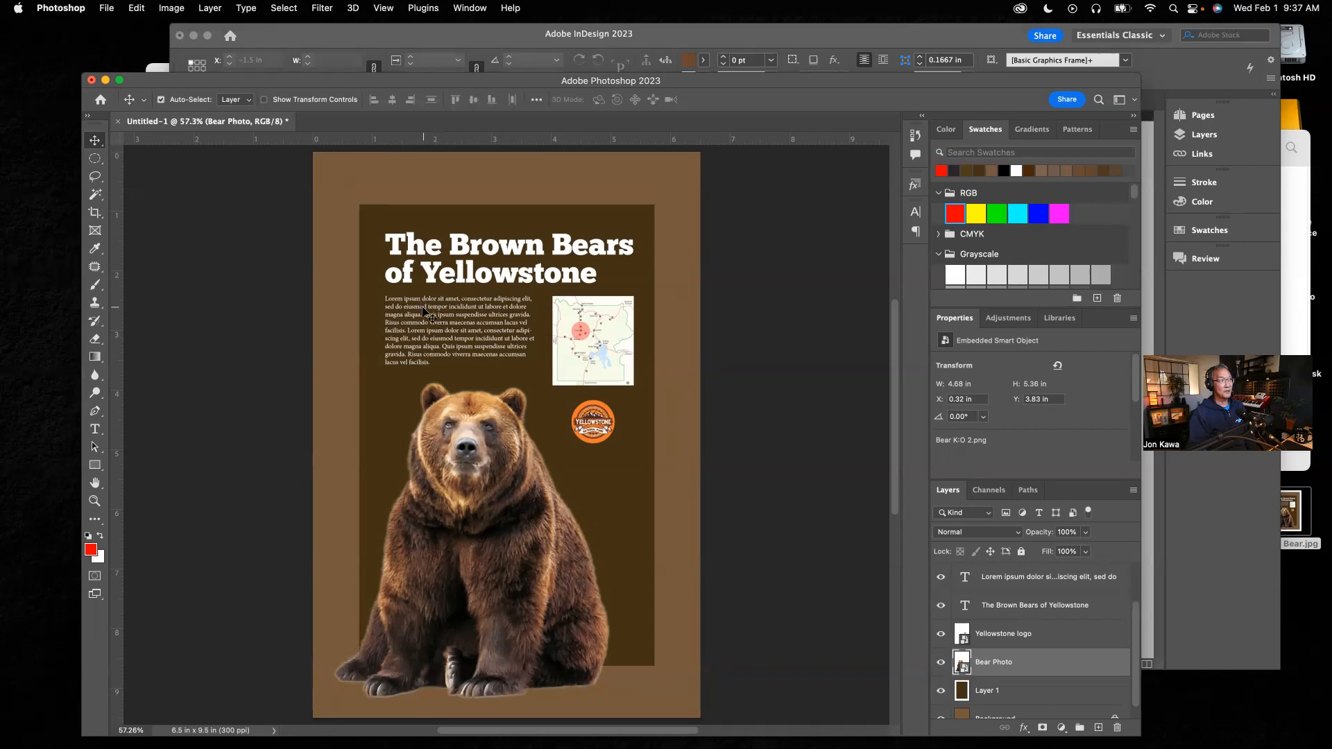
{"action": "left_click", "coordinate": [941, 578]}
{"action": "left_click", "coordinate": [941, 579]}
{"action": "left_click", "coordinate": [940, 607]}
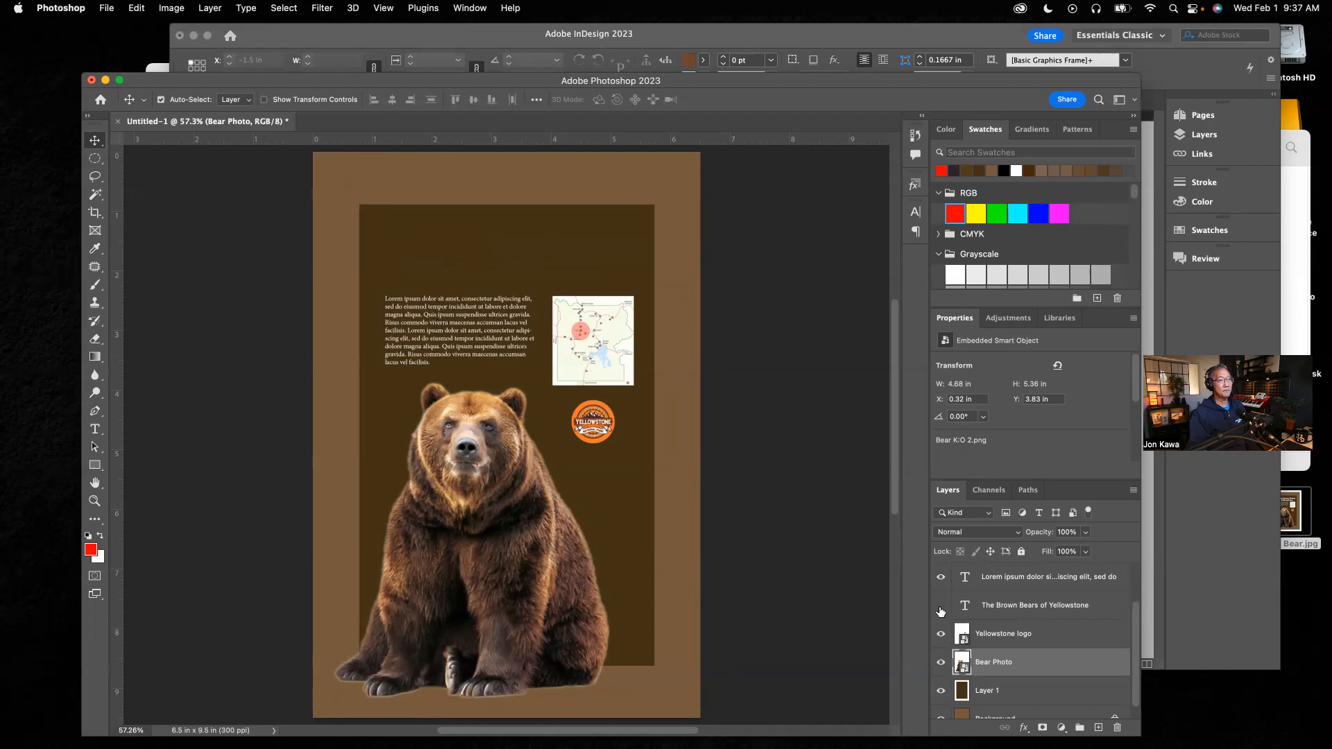
{"action": "left_click", "coordinate": [940, 611]}
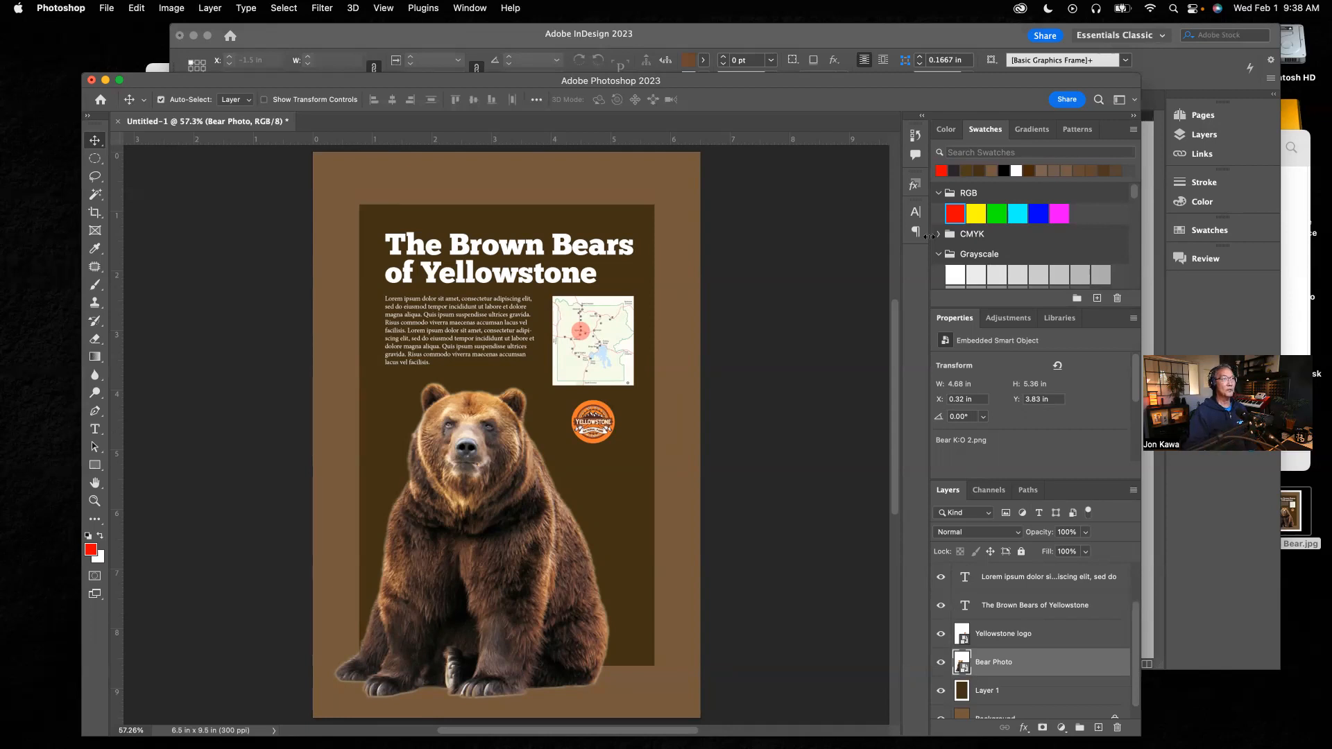
Step: Enlarge the Photoshop window, then open InDesign's Layers panel and expand the Type, Images and Background layers
{"action": "left_click_drag", "start_coordinate": [799, 82], "coordinate": [814, 47]}
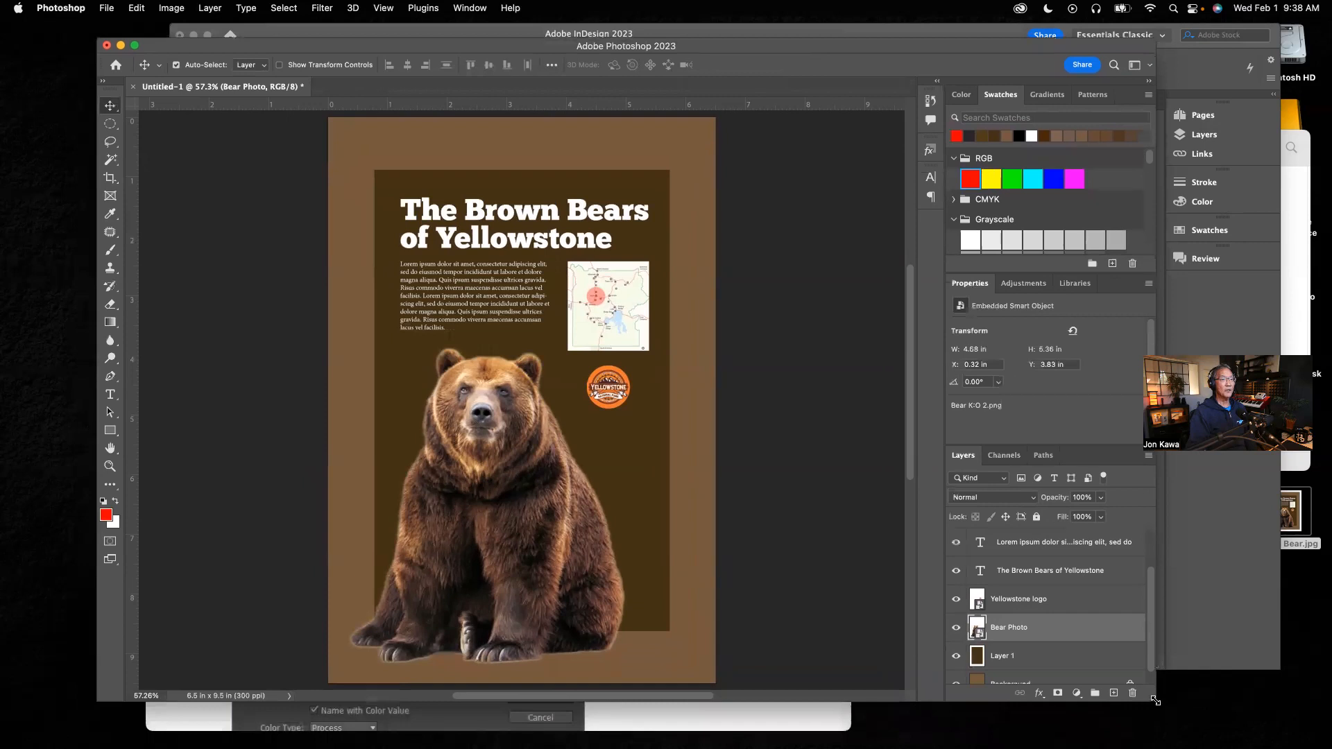
{"action": "mouse_move", "coordinate": [1155, 701]}
{"action": "left_mouse_down"}
{"action": "mouse_move", "coordinate": [1147, 625]}
{"action": "mouse_move", "coordinate": [1139, 686]}
{"action": "left_mouse_up"}
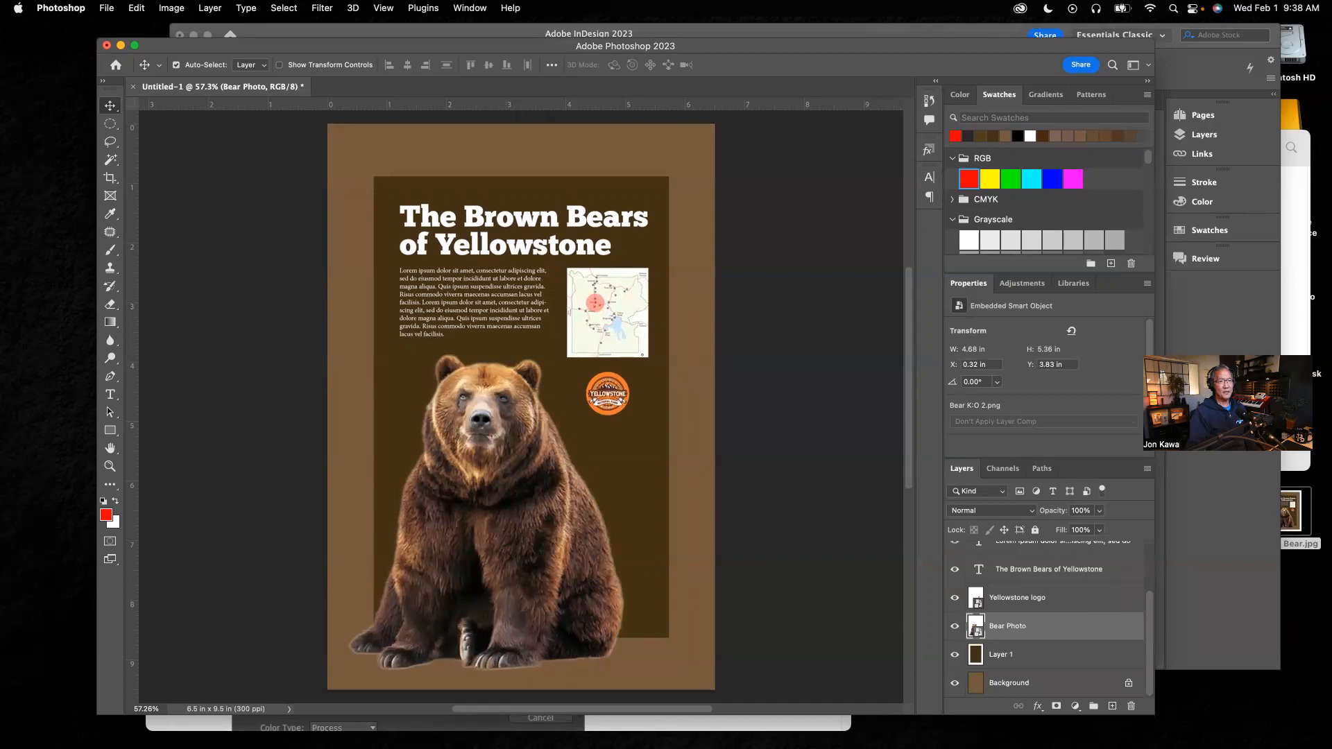
{"action": "left_click", "coordinate": [1233, 335]}
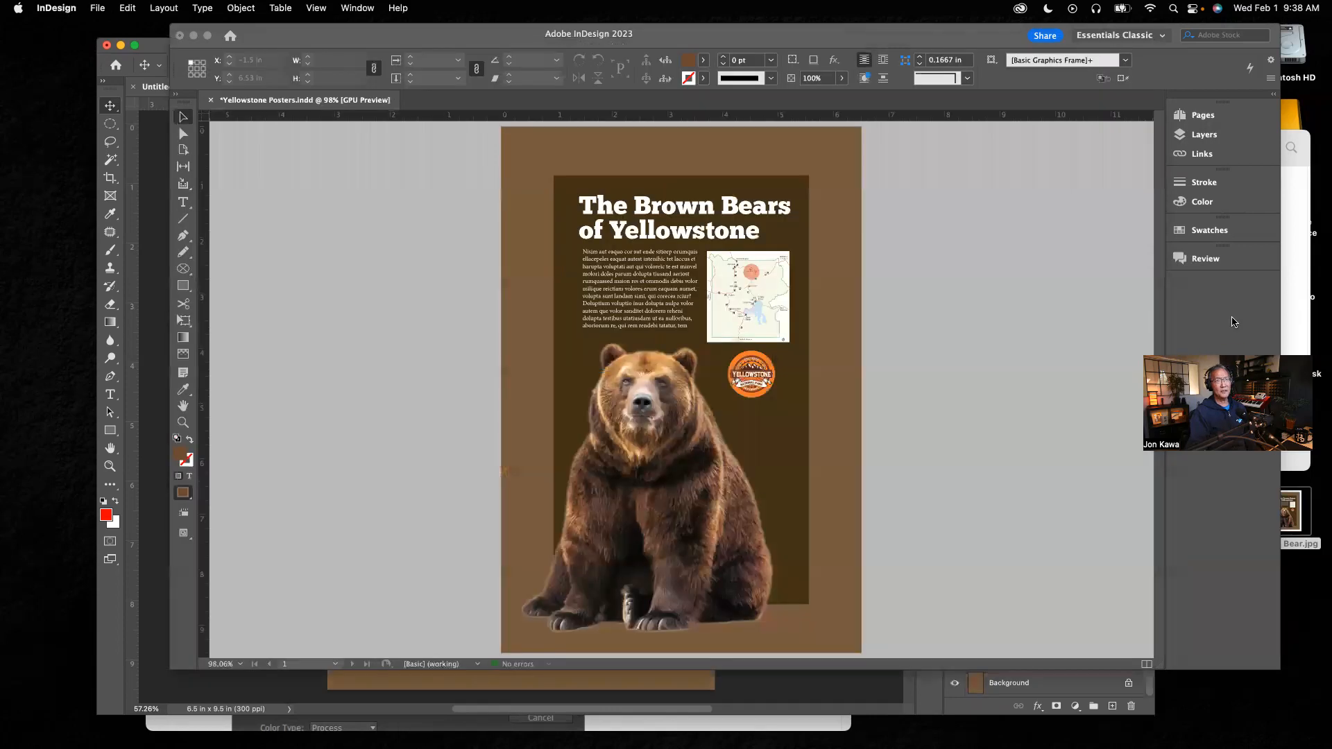
{"action": "left_click", "coordinate": [1197, 137]}
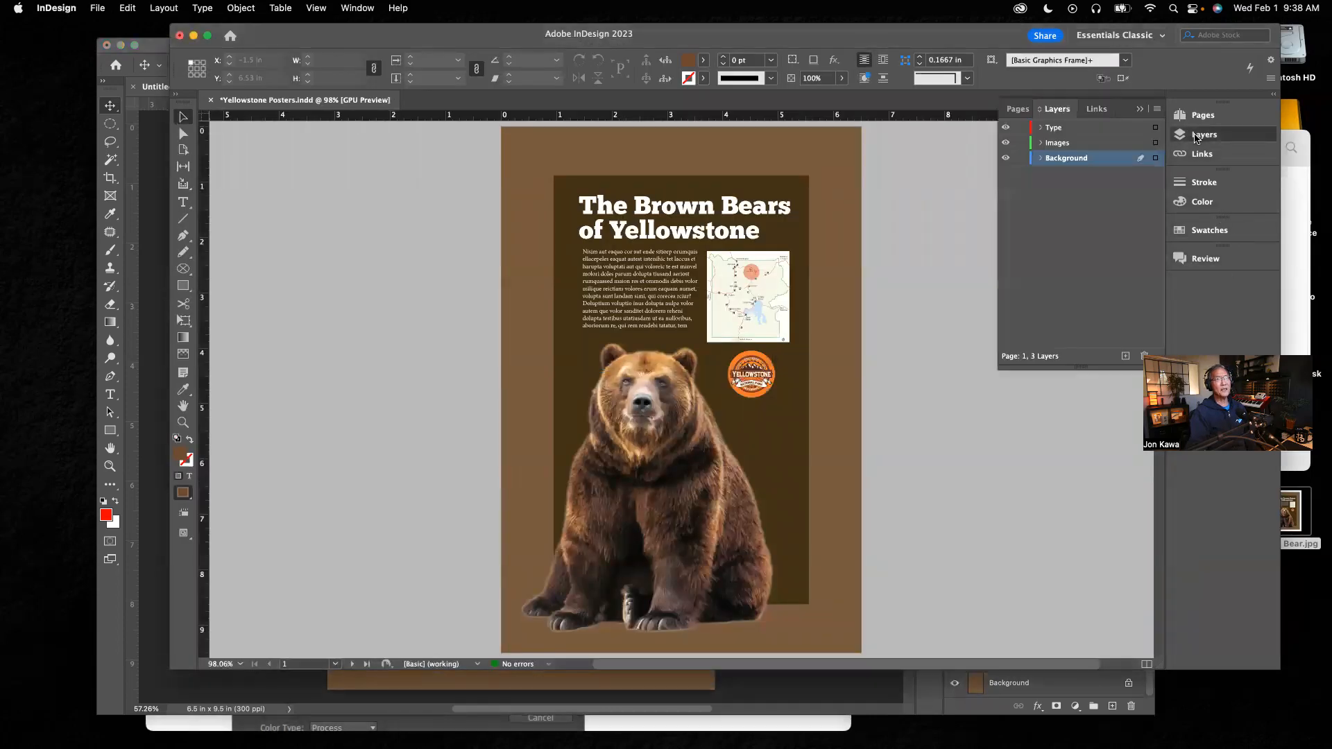
{"action": "left_click", "coordinate": [1040, 128]}
{"action": "left_click", "coordinate": [1040, 173]}
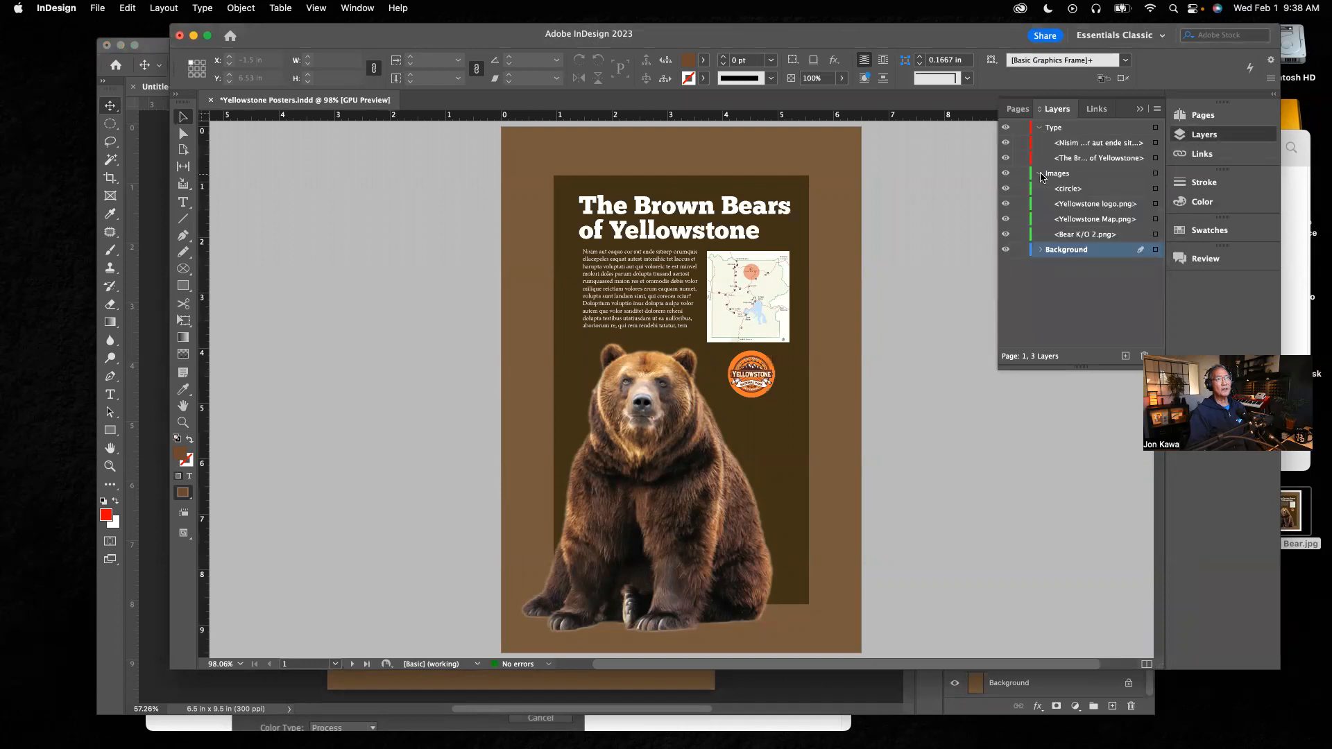
{"action": "left_click", "coordinate": [1040, 250]}
Step: Switch between the Photoshop and InDesign posters and scroll Photoshop's layers list to the top
{"action": "left_click", "coordinate": [1055, 697]}
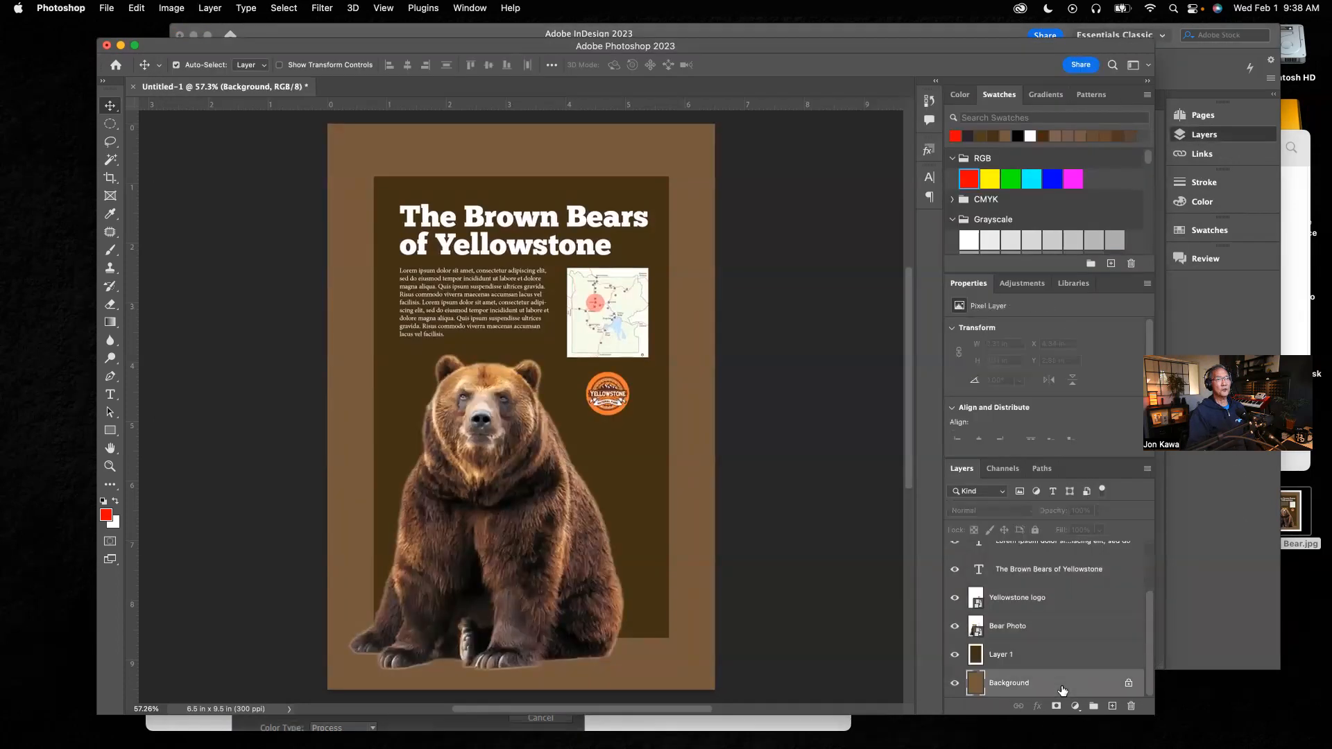
{"action": "left_click", "coordinate": [1261, 588]}
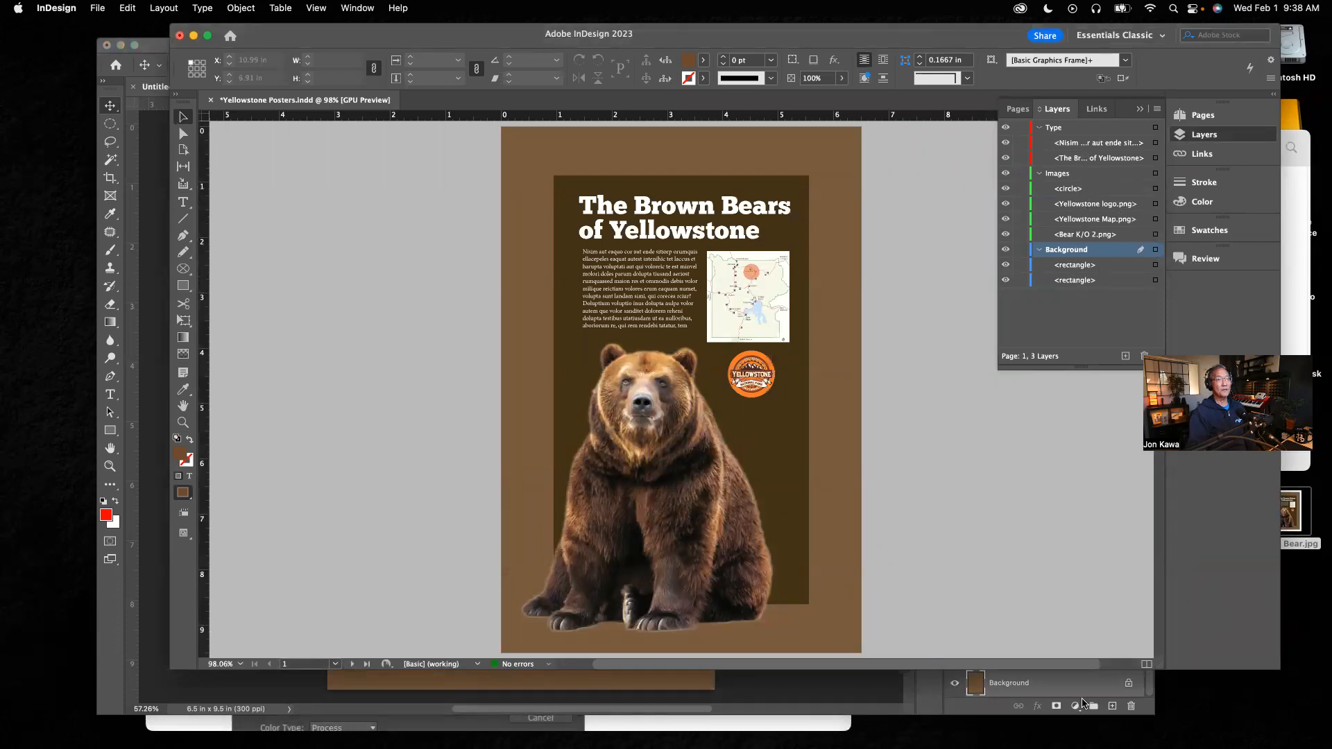
{"action": "left_click", "coordinate": [1081, 702]}
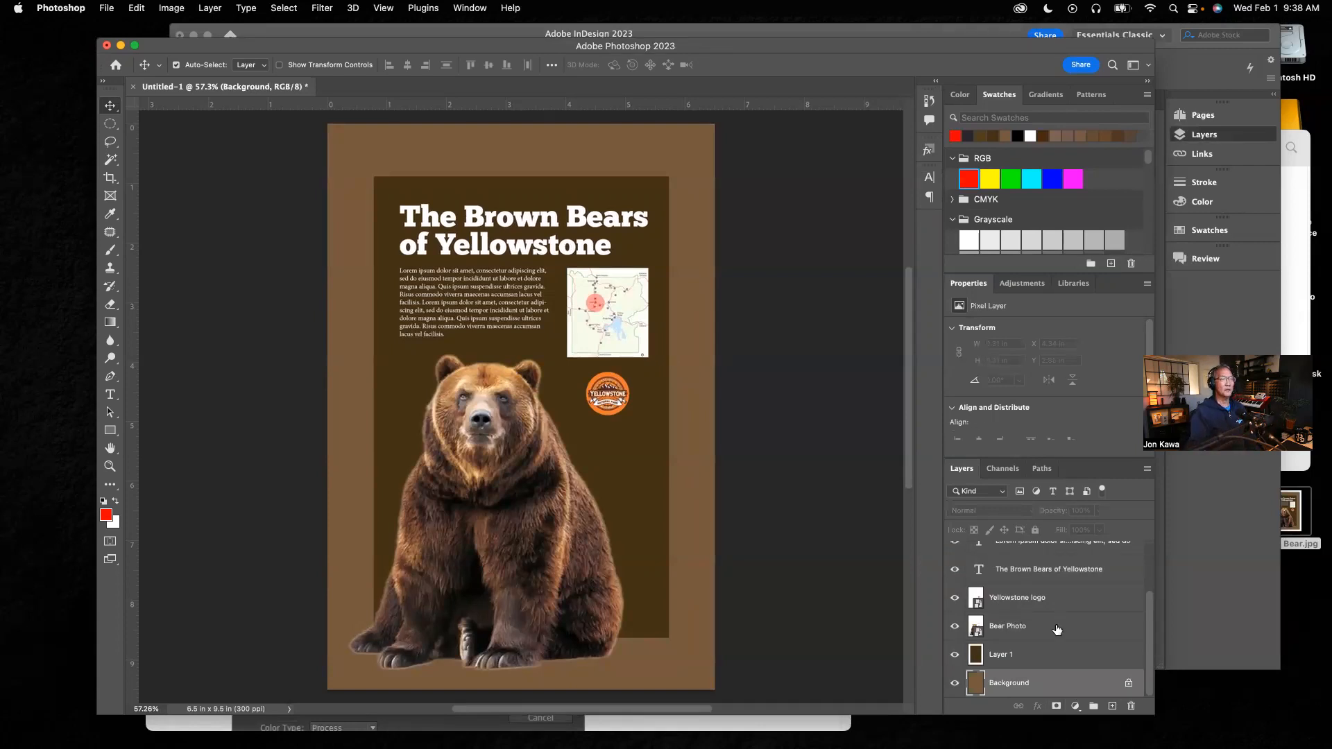
{"action": "left_click_drag", "start_coordinate": [1149, 644], "coordinate": [1147, 617]}
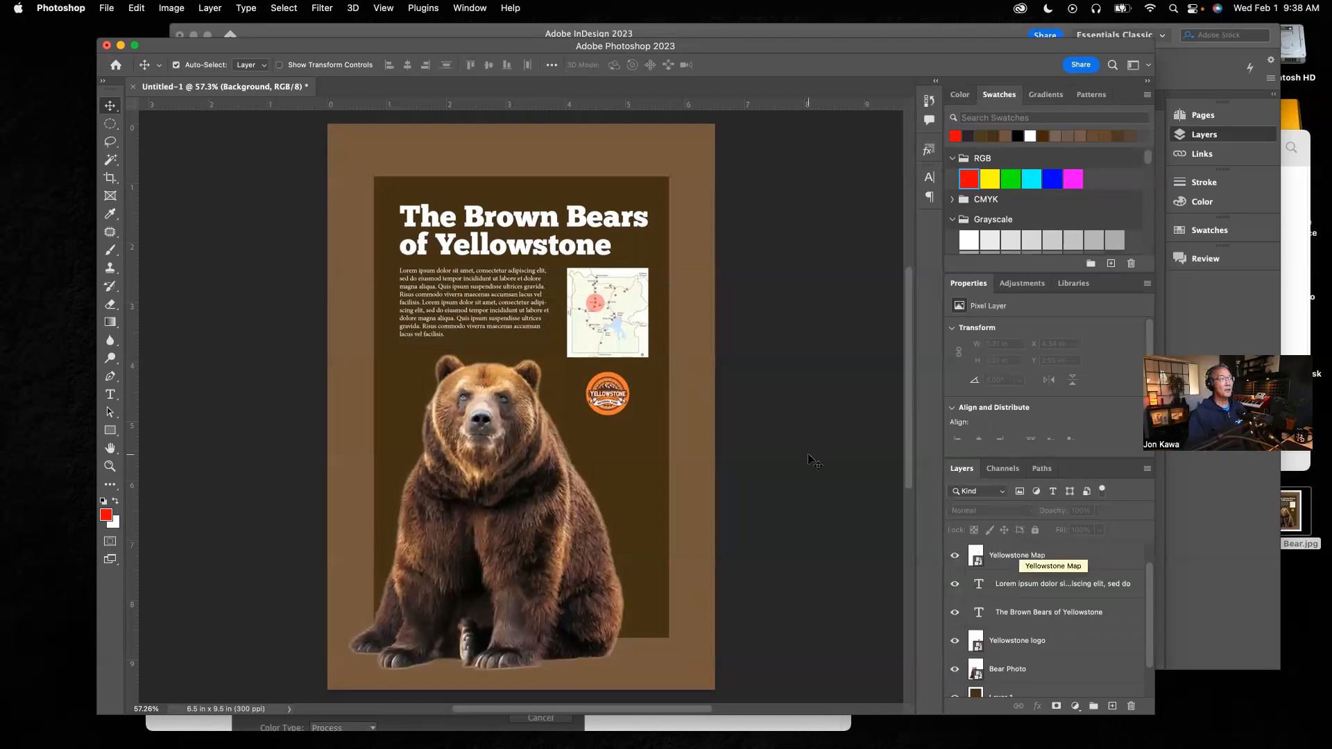
Step: Select the Yellowstone map, nudge it, and move the Yellowstone Map layer below the two text layers
{"action": "left_click", "coordinate": [637, 323]}
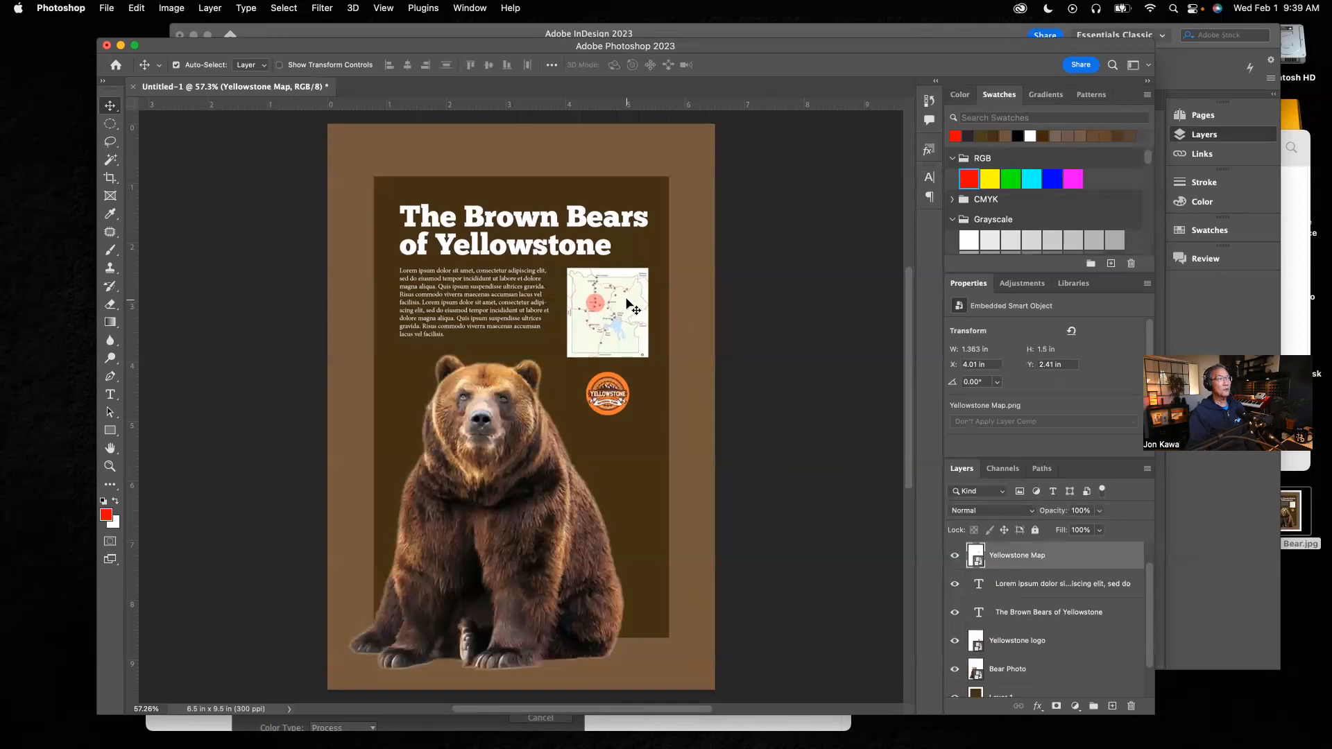
{"action": "mouse_move", "coordinate": [626, 304]}
{"action": "left_mouse_down"}
{"action": "mouse_move", "coordinate": [543, 266]}
{"action": "mouse_move", "coordinate": [543, 231]}
{"action": "mouse_move", "coordinate": [543, 267]}
{"action": "mouse_move", "coordinate": [628, 306]}
{"action": "left_mouse_up"}
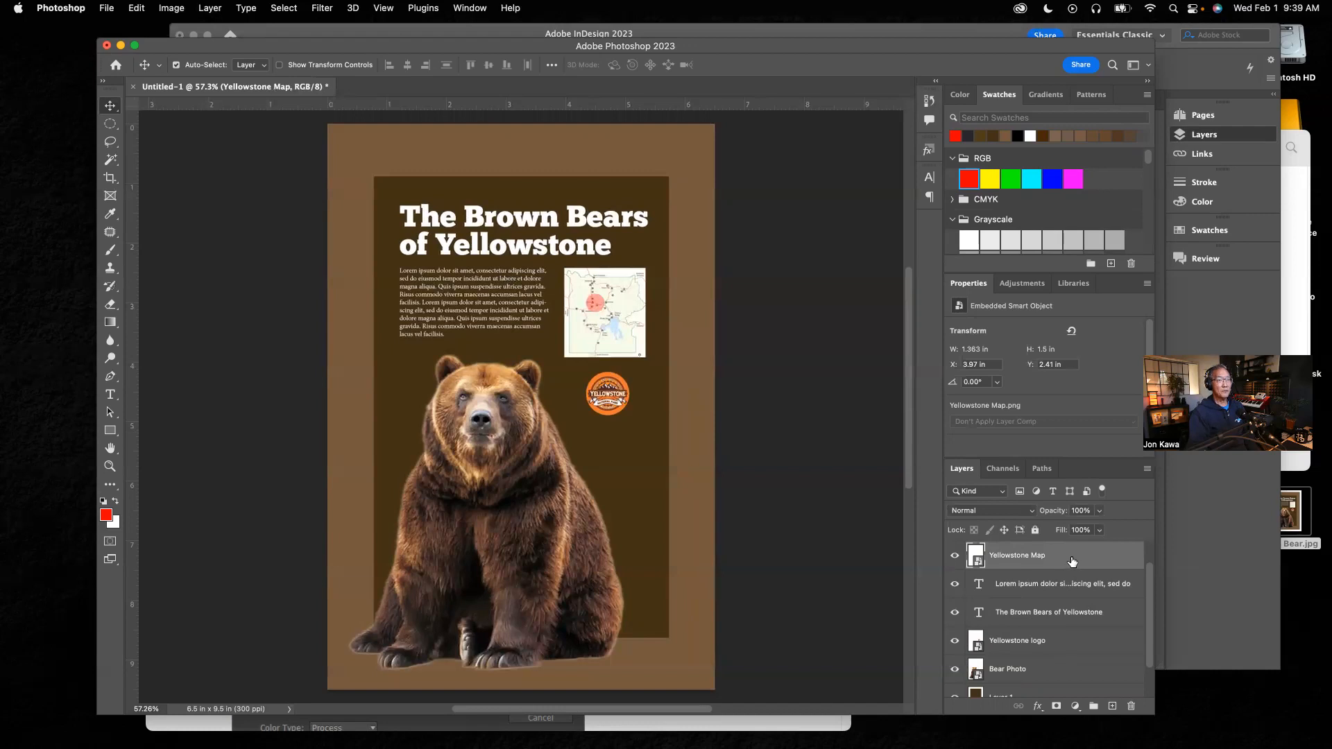
{"action": "left_click_drag", "start_coordinate": [1068, 559], "coordinate": [1061, 624]}
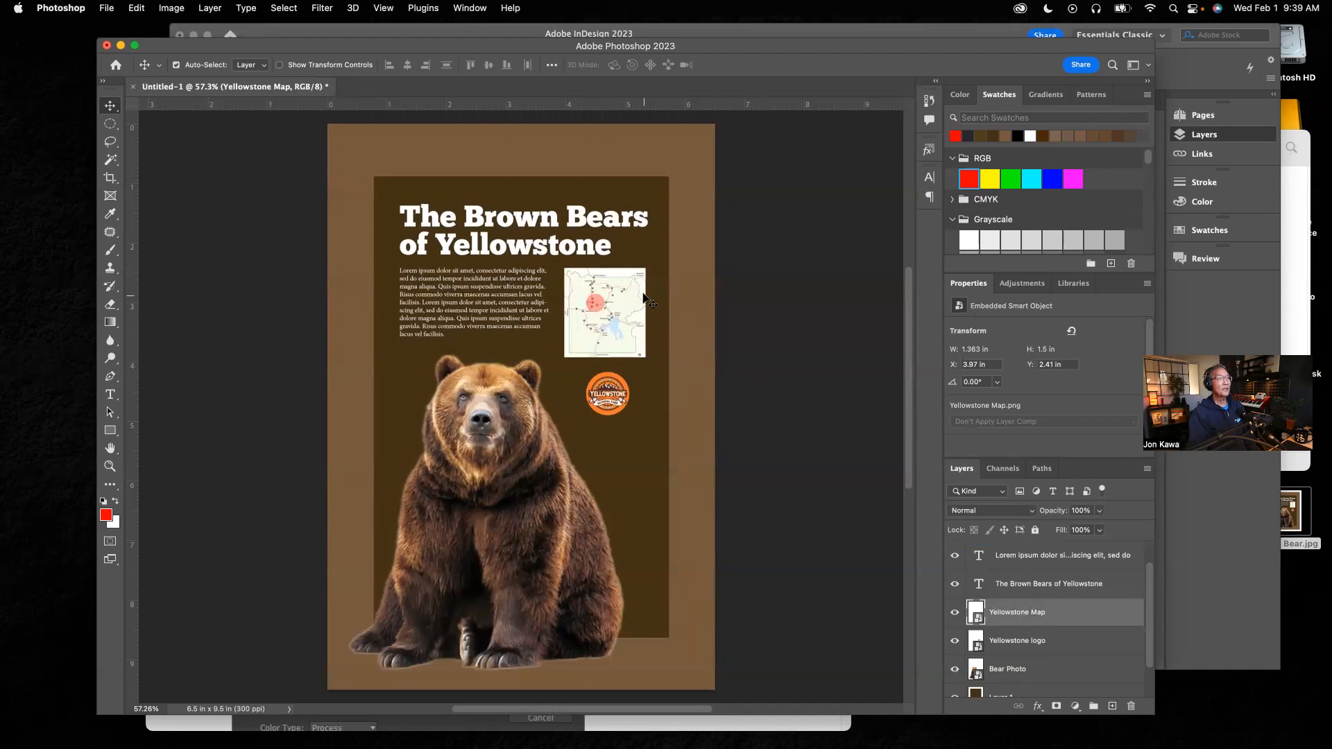
{"action": "mouse_move", "coordinate": [633, 289]}
{"action": "left_mouse_down"}
{"action": "mouse_move", "coordinate": [629, 264]}
{"action": "mouse_move", "coordinate": [595, 310]}
{"action": "mouse_move", "coordinate": [568, 310]}
{"action": "mouse_move", "coordinate": [639, 290]}
{"action": "left_mouse_up"}
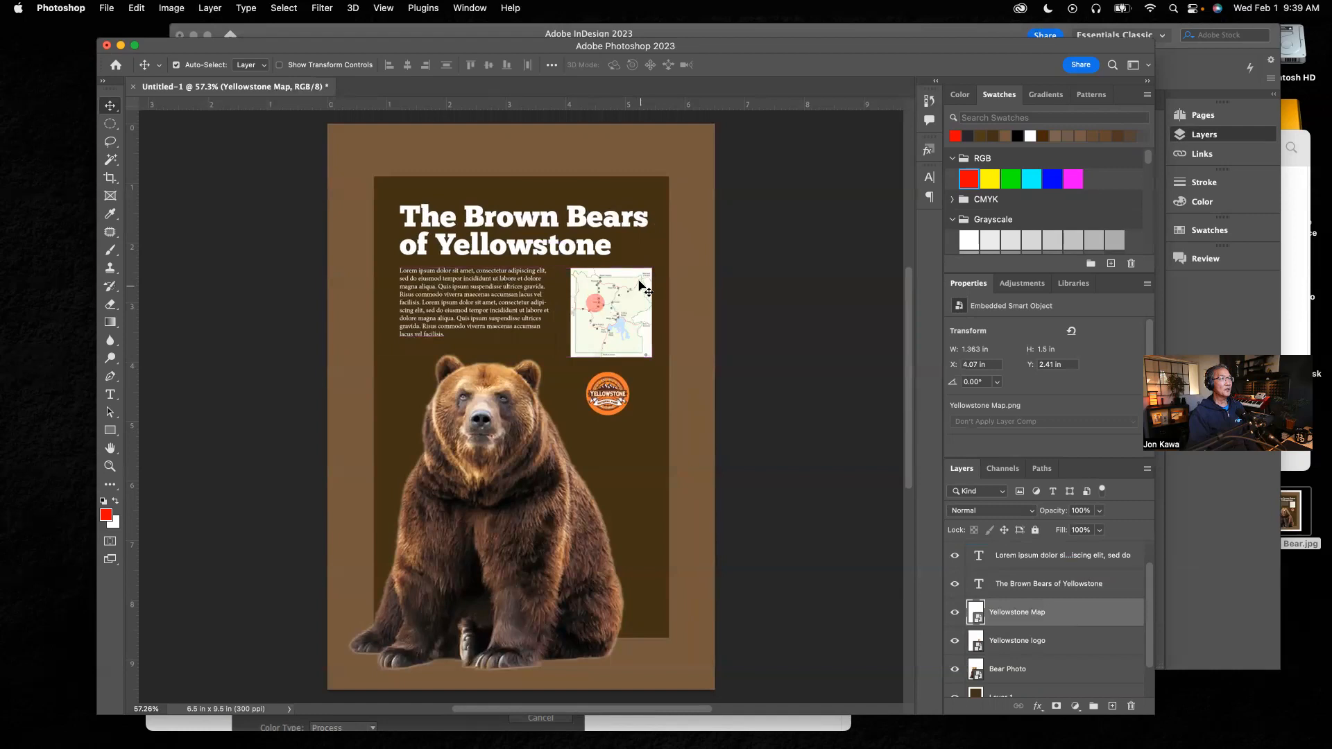
Step: Select the Yellowstone logo, nudge it, and move the Yellowstone logo layer above the Yellowstone Map layer
{"action": "left_click", "coordinate": [1021, 645]}
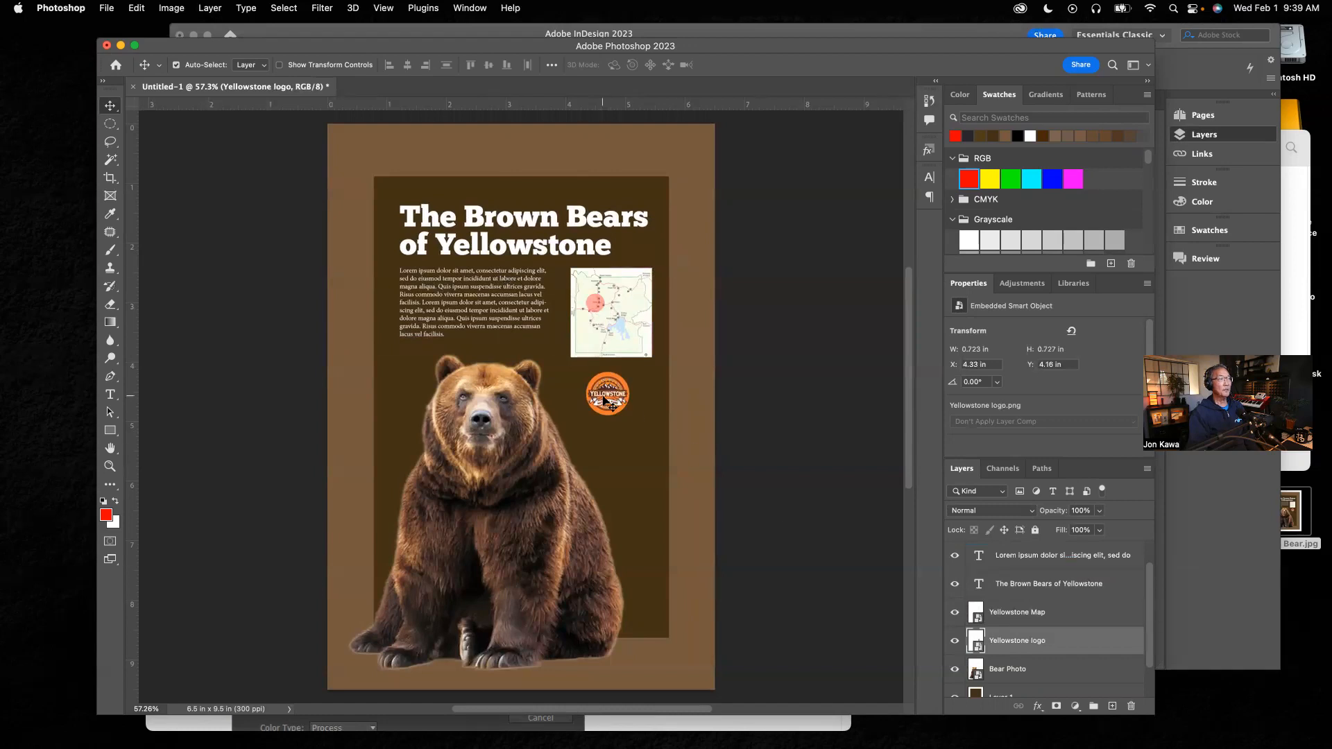
{"action": "mouse_move", "coordinate": [610, 412]}
{"action": "left_mouse_down"}
{"action": "mouse_move", "coordinate": [612, 373]}
{"action": "mouse_move", "coordinate": [612, 403]}
{"action": "left_mouse_up"}
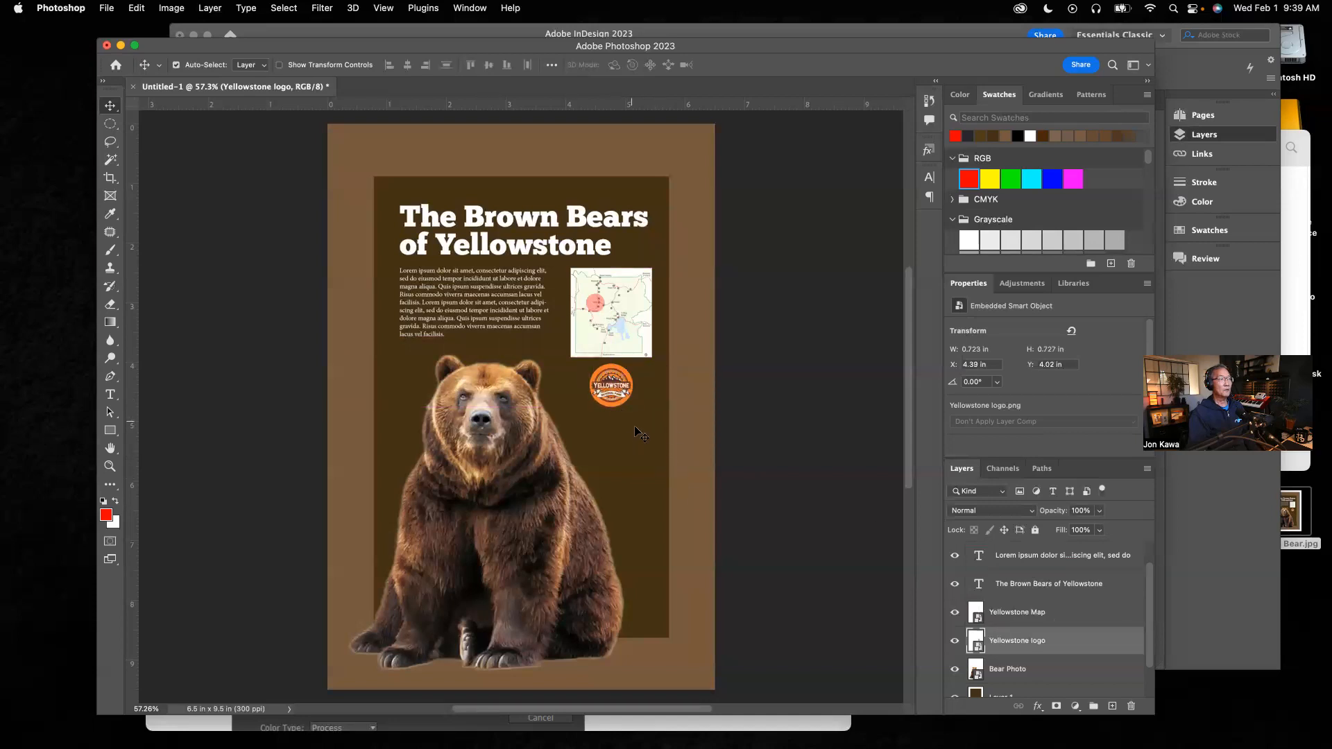
{"action": "left_click_drag", "start_coordinate": [636, 426], "coordinate": [632, 435]}
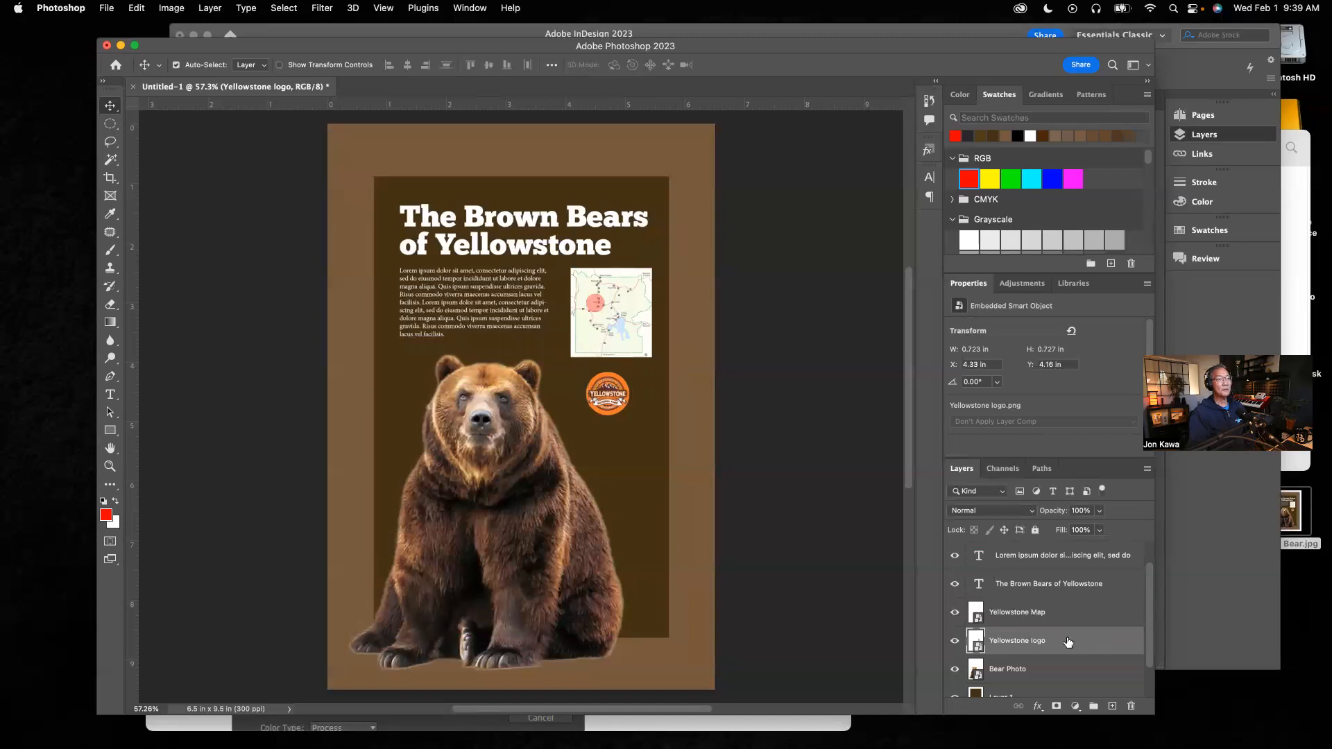
{"action": "left_click_drag", "start_coordinate": [1056, 616], "coordinate": [1055, 649]}
{"action": "mouse_move", "coordinate": [606, 410]}
{"action": "left_mouse_down"}
{"action": "mouse_move", "coordinate": [605, 360]}
{"action": "mouse_move", "coordinate": [607, 410]}
{"action": "left_mouse_up"}
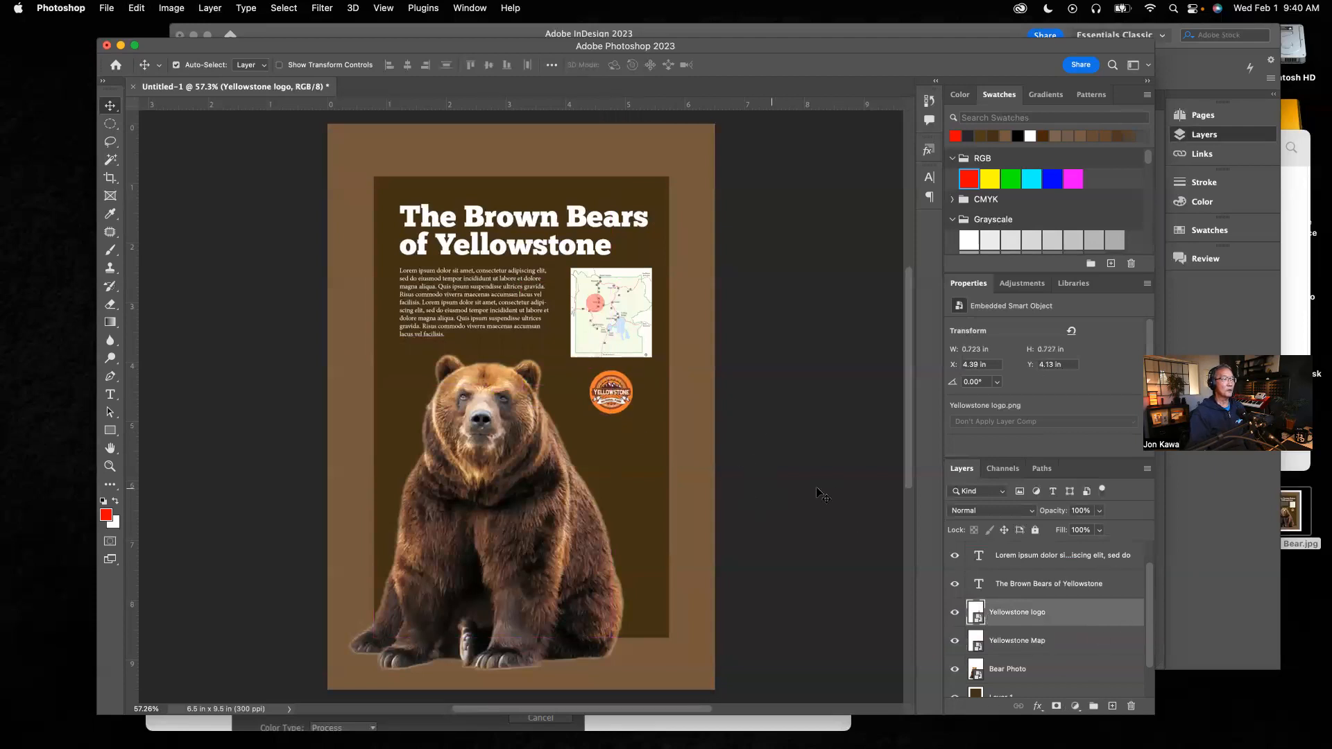
{"action": "left_click", "coordinate": [832, 496]}
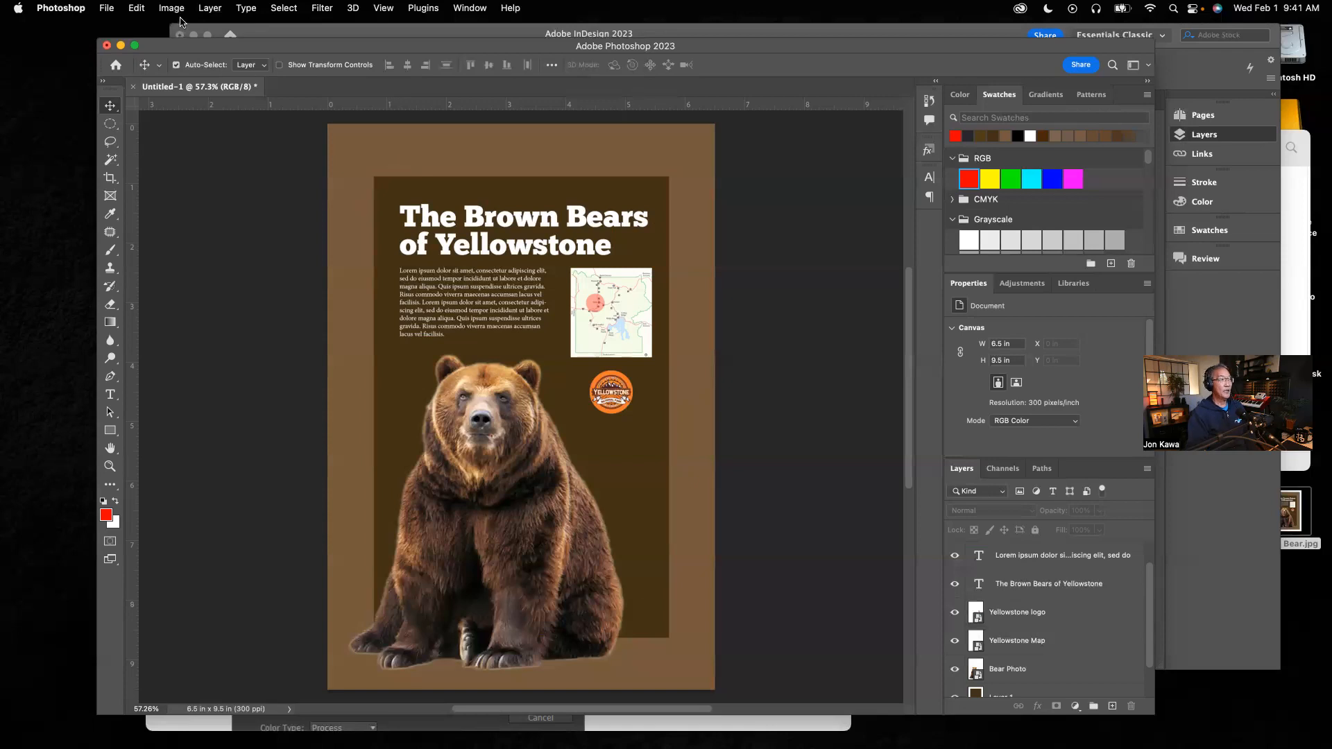
Step: Create a new 6.5 x 9.5 in document at 300 ppi in Photoshop
{"action": "left_click", "coordinate": [108, 8]}
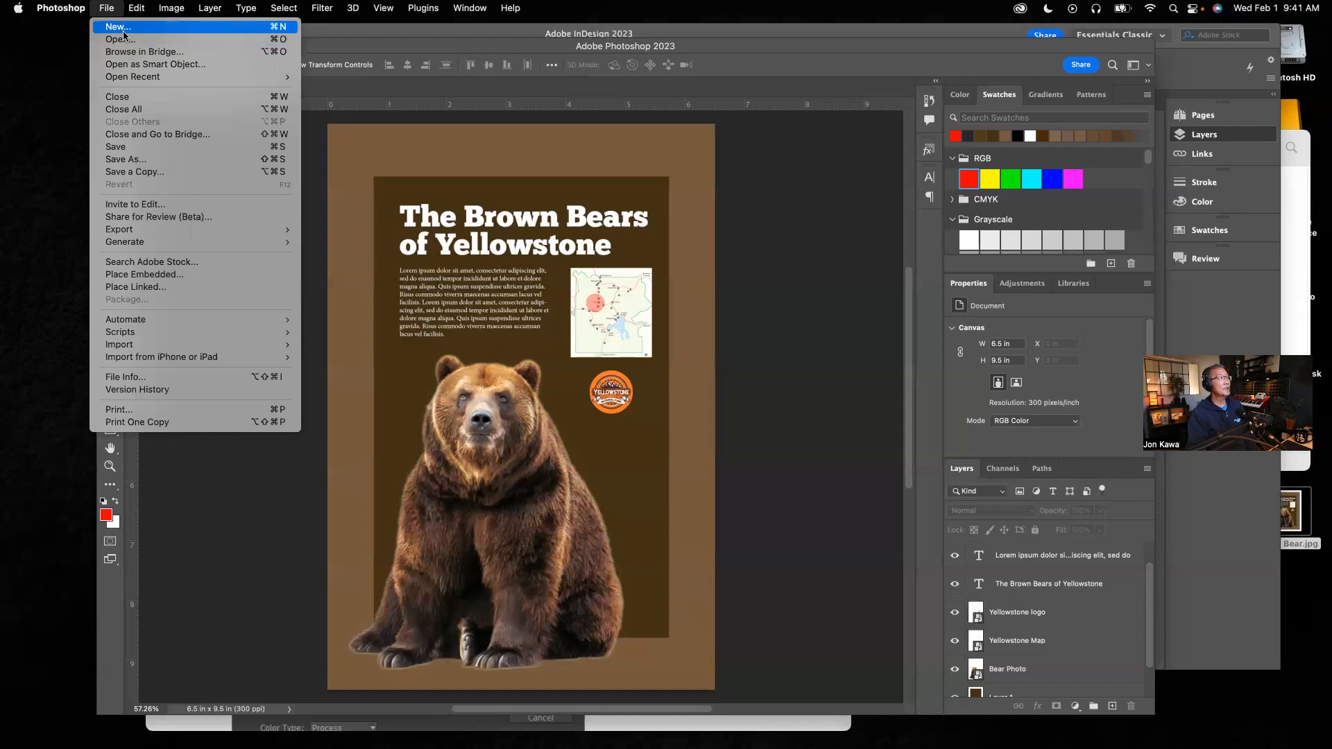
{"action": "left_click", "coordinate": [123, 32]}
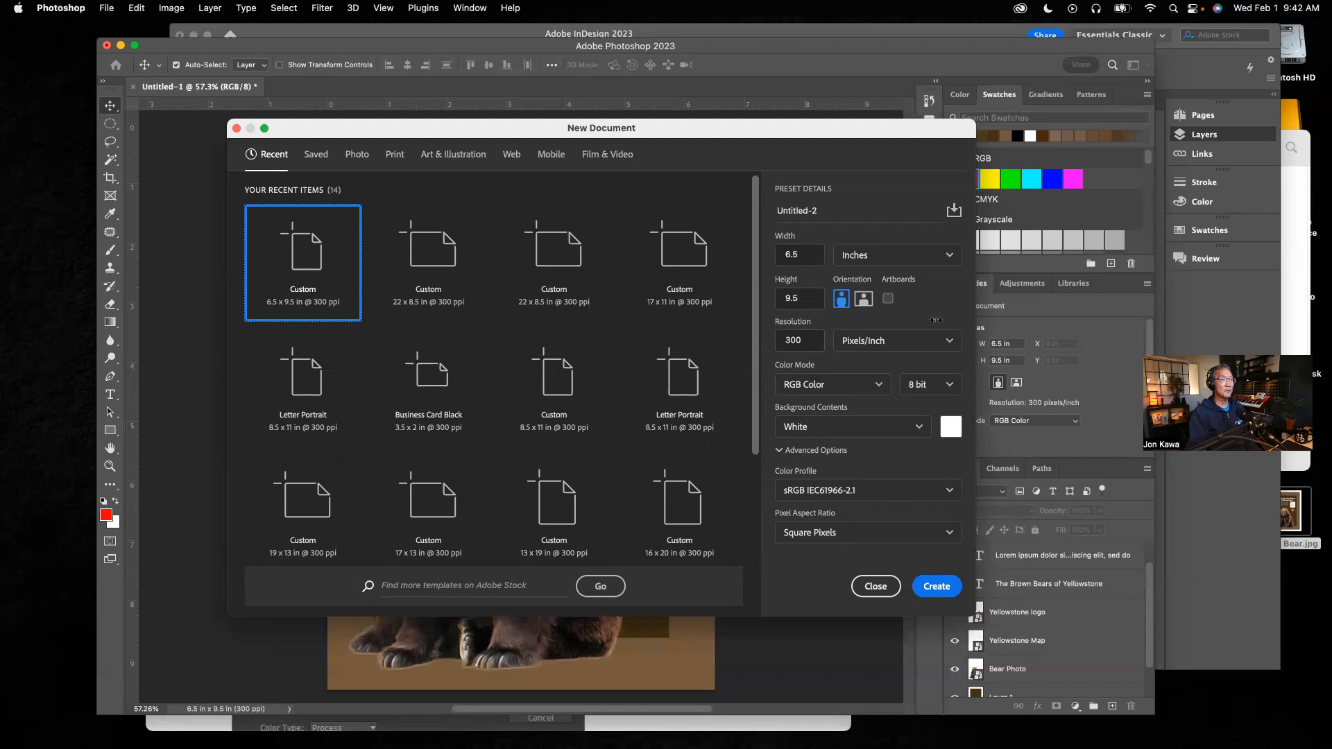
{"action": "left_click", "coordinate": [937, 587]}
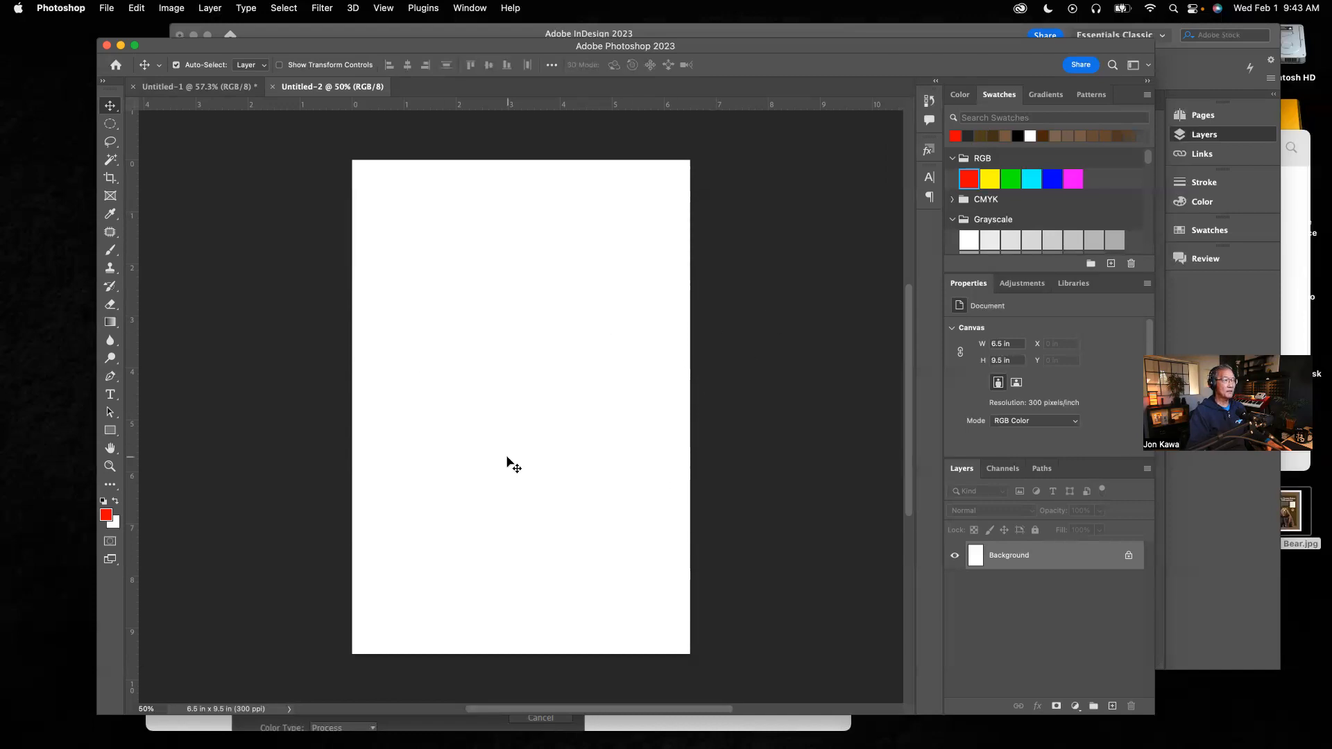
Step: Open Photoshop's foreground color picker and look up the fill color of InDesign's background rectangle
{"action": "left_click", "coordinate": [108, 518]}
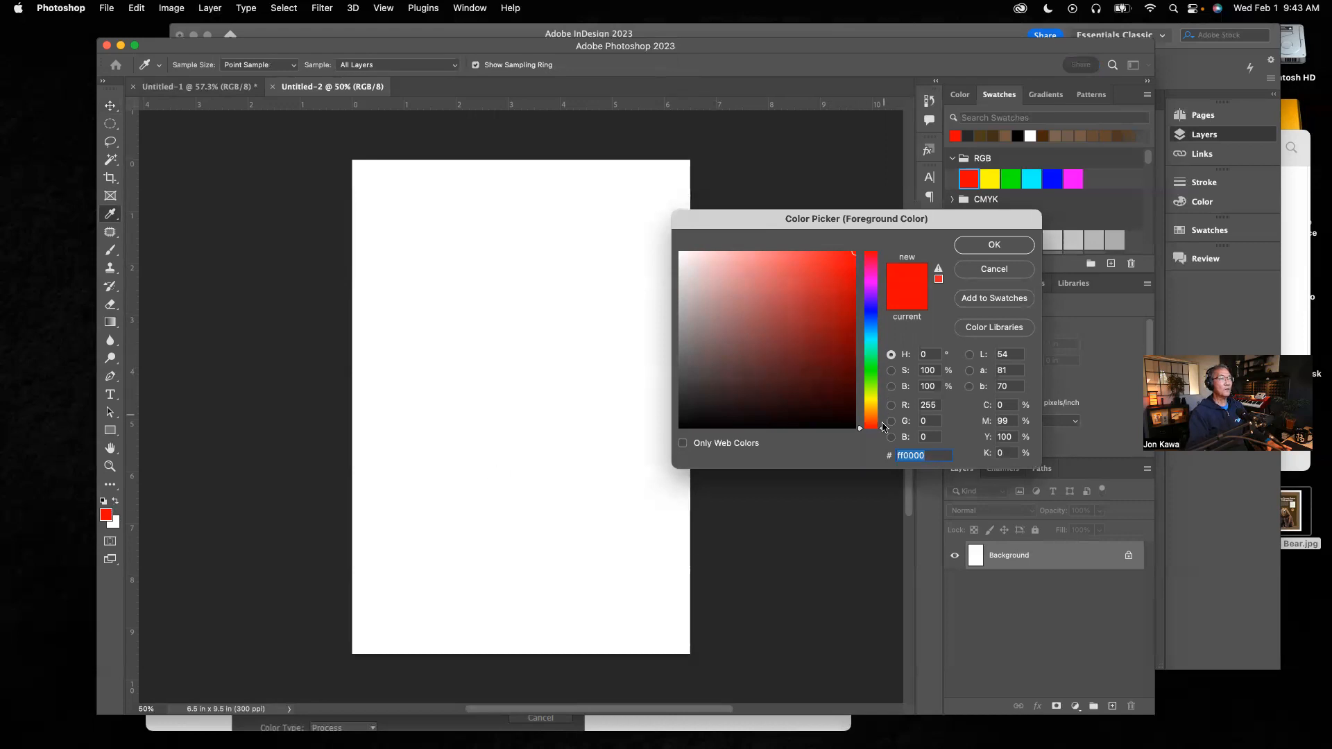
{"action": "left_click_drag", "start_coordinate": [883, 430], "coordinate": [880, 411]}
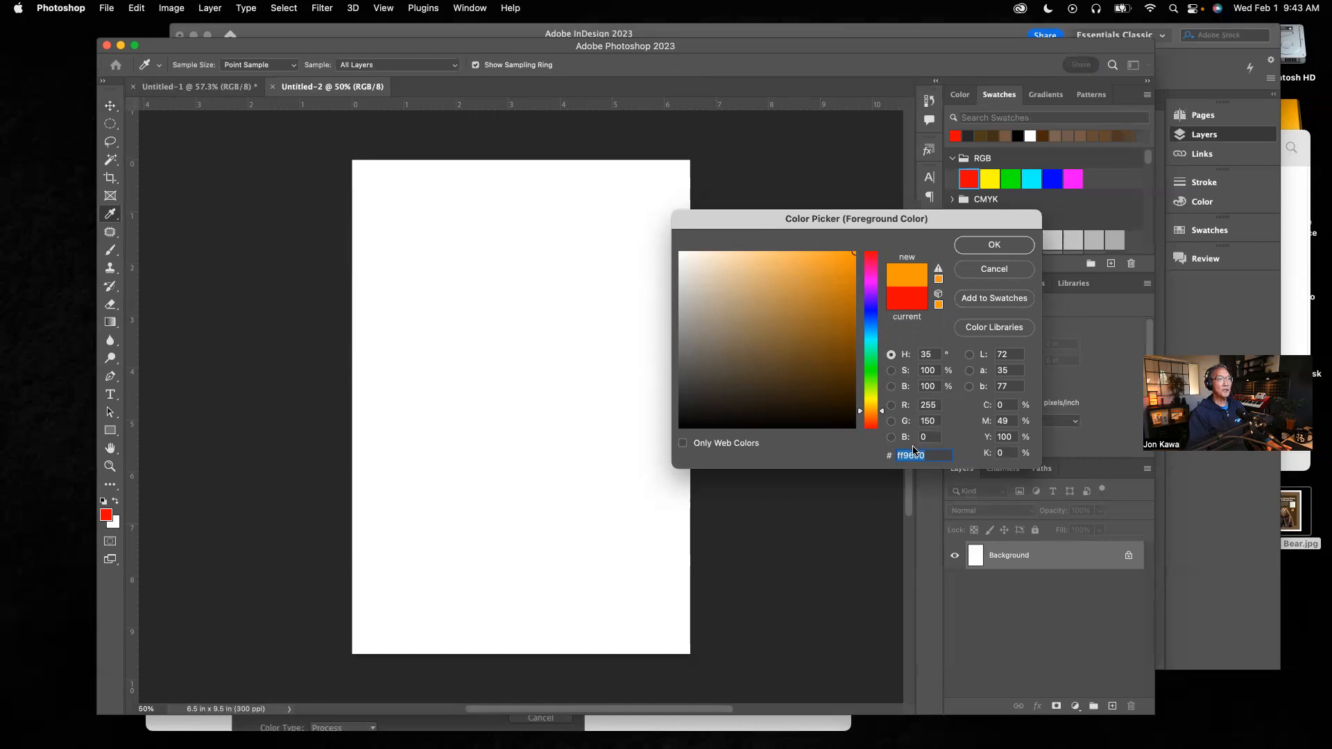
{"action": "left_click", "coordinate": [1204, 310]}
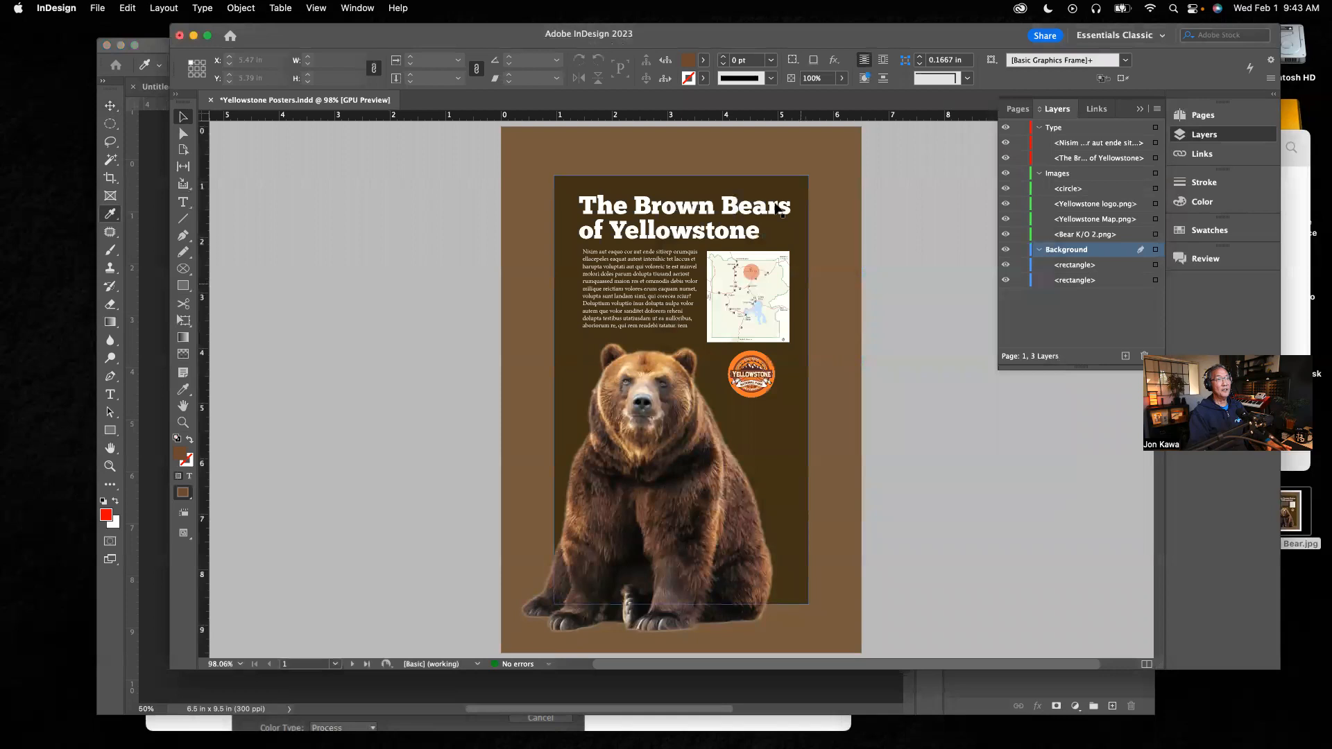
{"action": "left_click", "coordinate": [769, 149]}
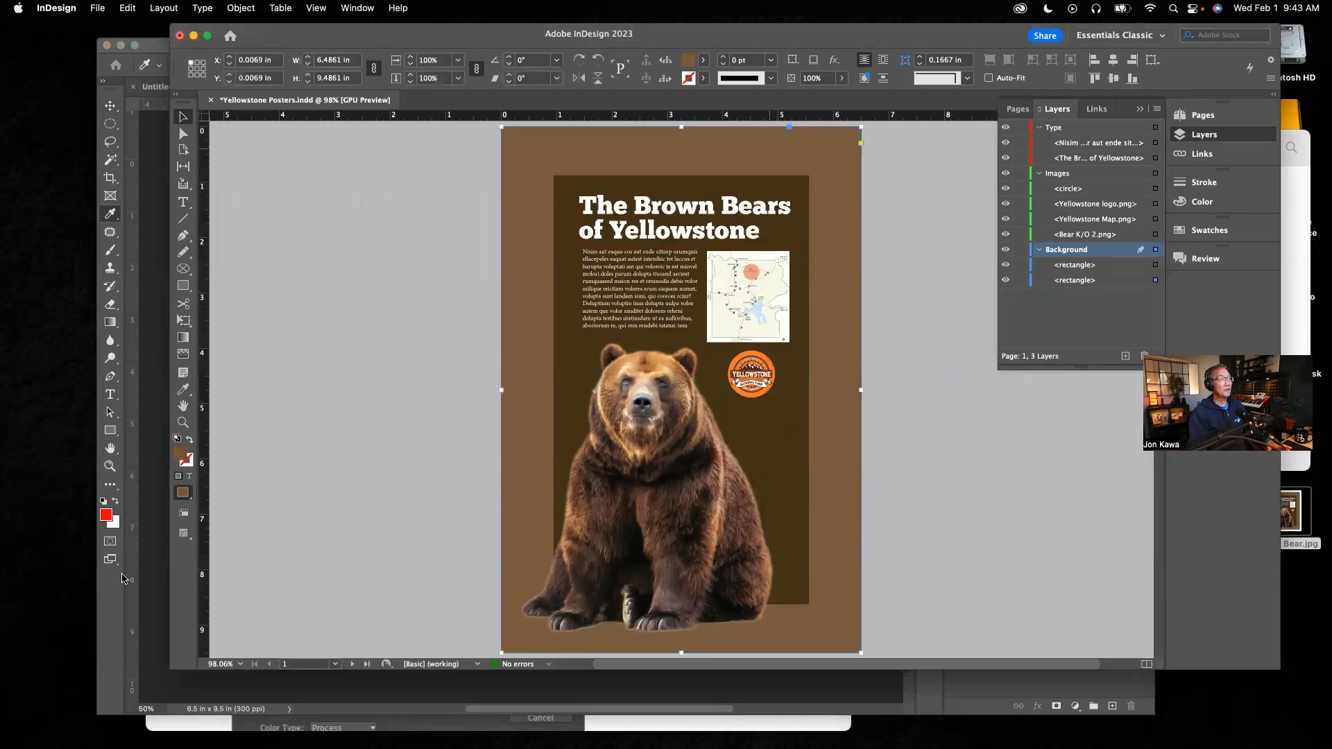
{"action": "double_click", "coordinate": [181, 457]}
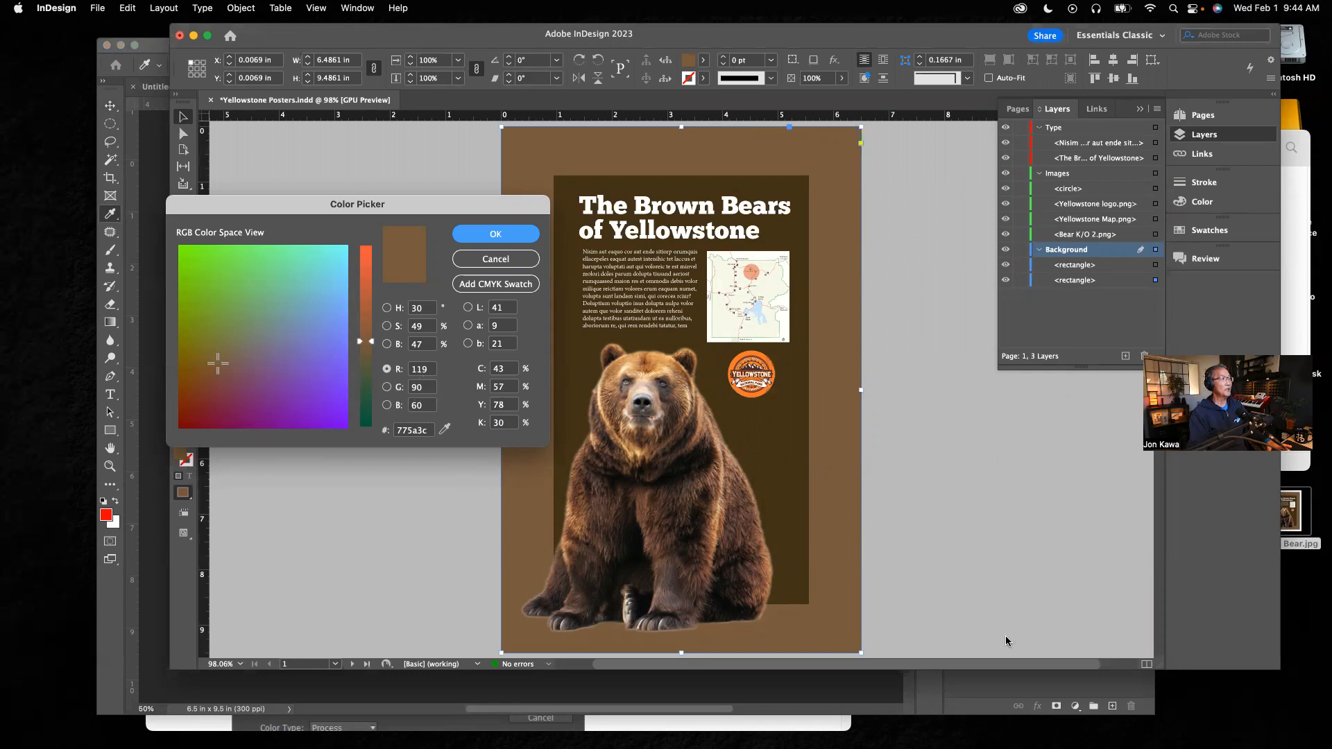
{"action": "left_click", "coordinate": [1040, 693]}
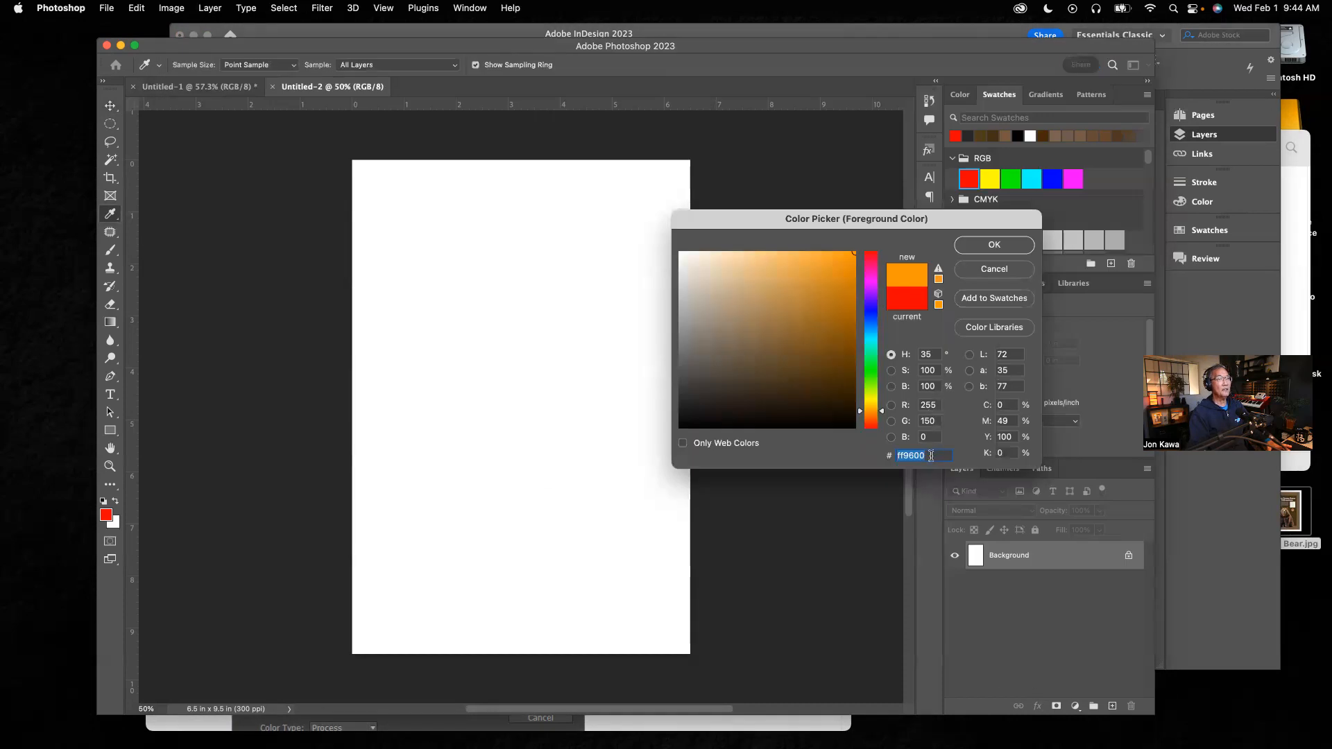
{"action": "left_click", "coordinate": [1194, 510]}
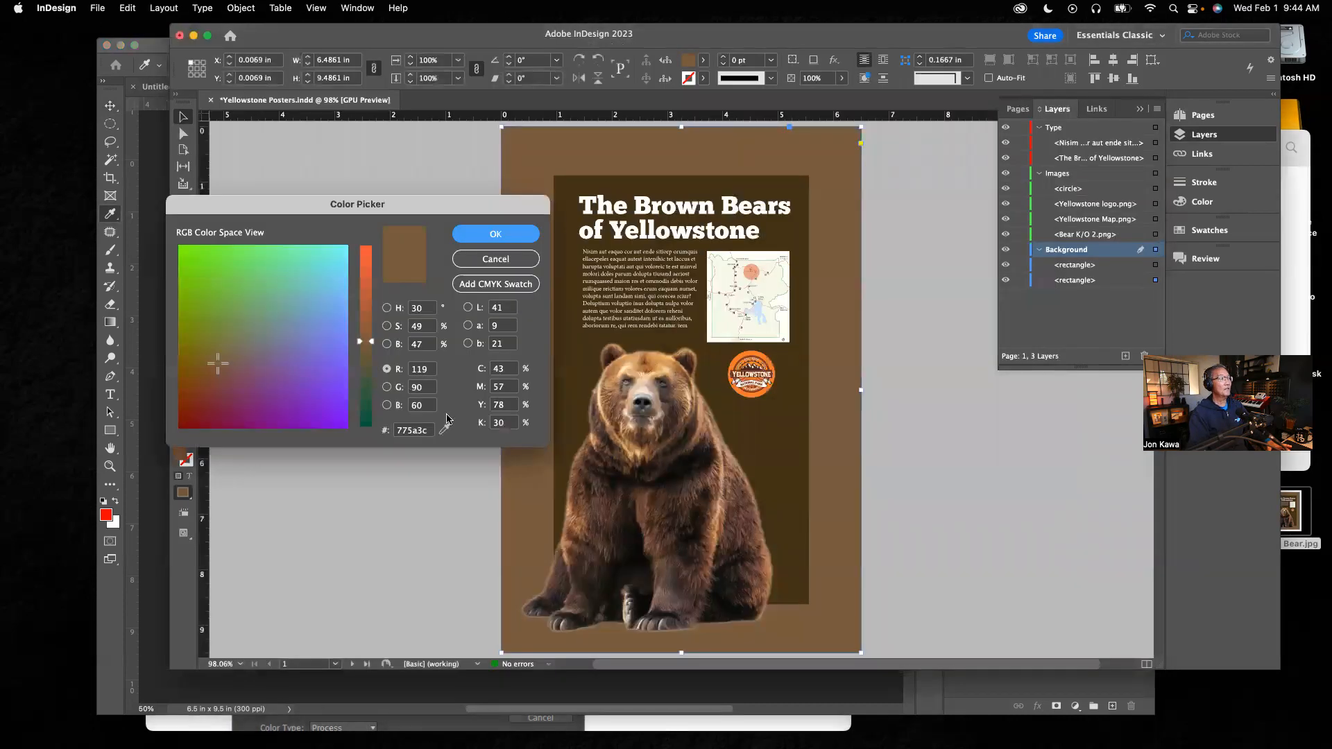
{"action": "left_click", "coordinate": [1017, 688]}
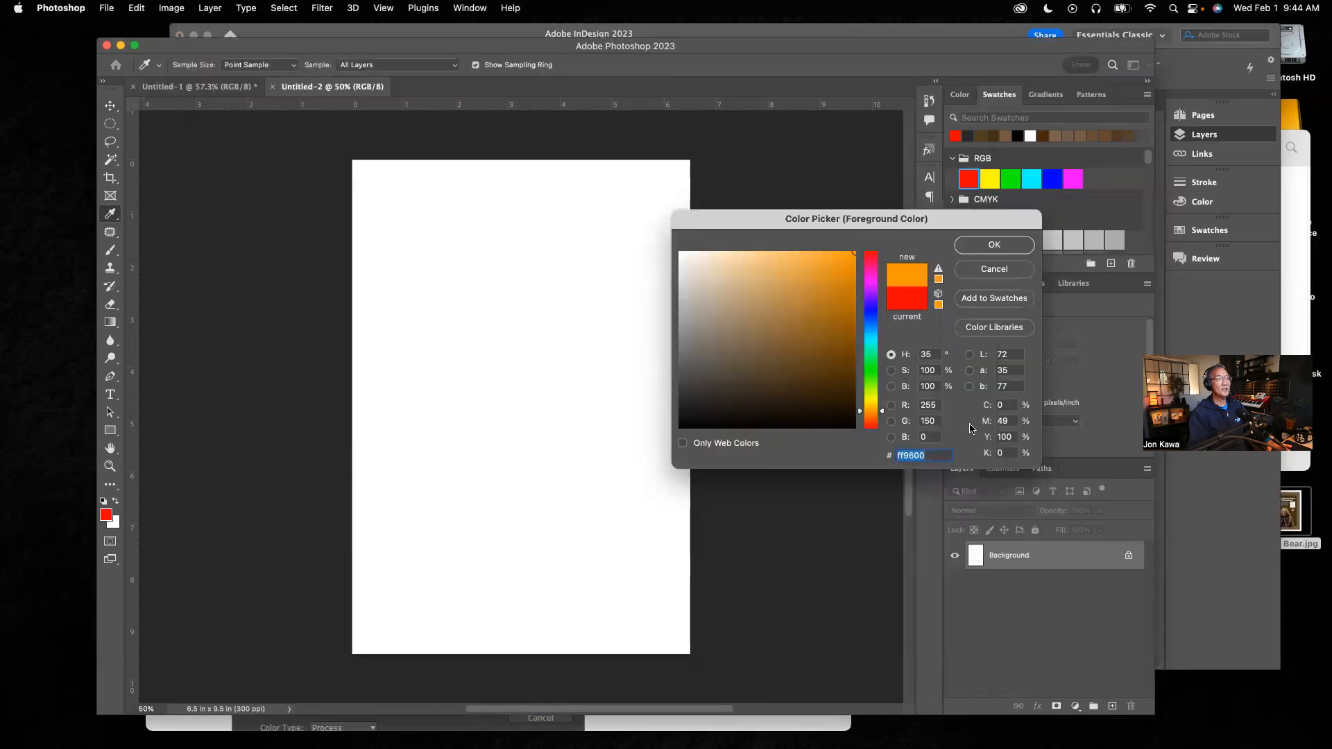
Step: Set the foreground color to R 119, G 90, B 60
{"action": "double_click", "coordinate": [930, 407]}
{"action": "type", "text": "119"}
{"action": "key", "text": "Tab"}
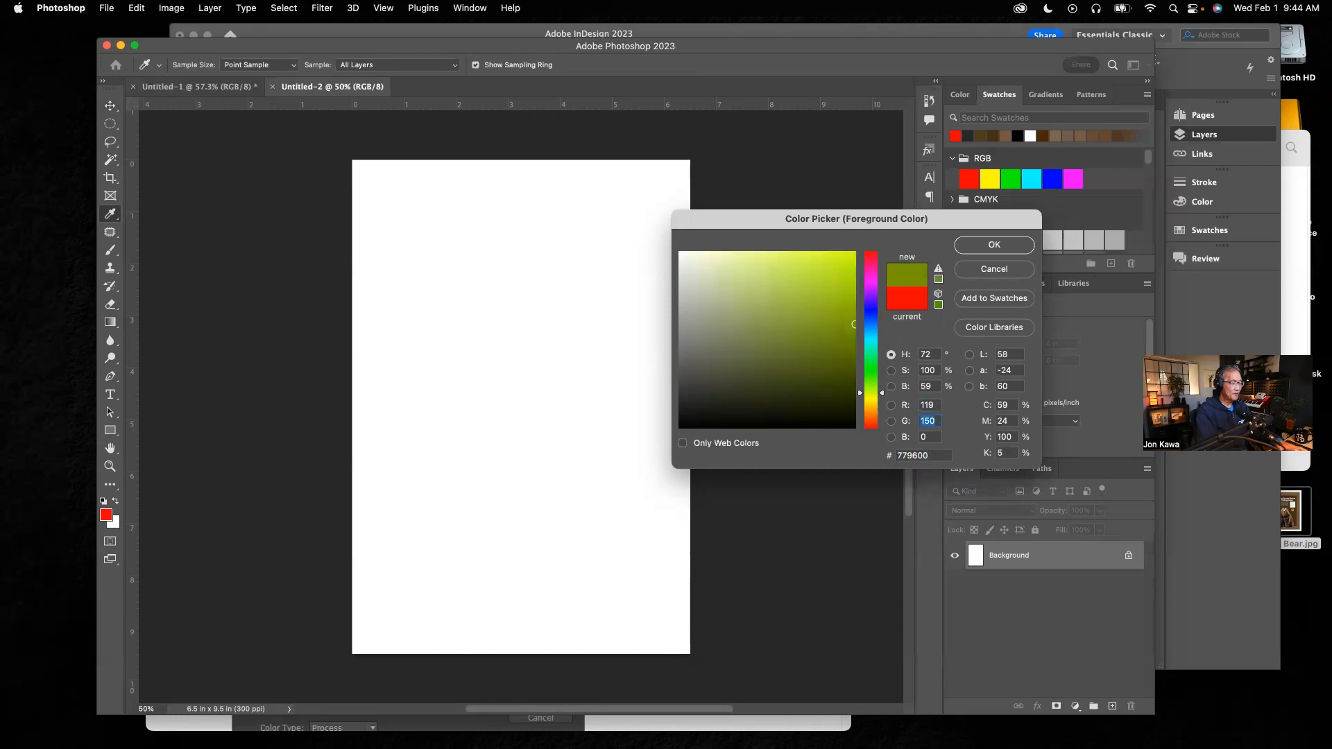
{"action": "type", "text": "90"}
{"action": "key", "text": "Tab"}
{"action": "type", "text": "60"}
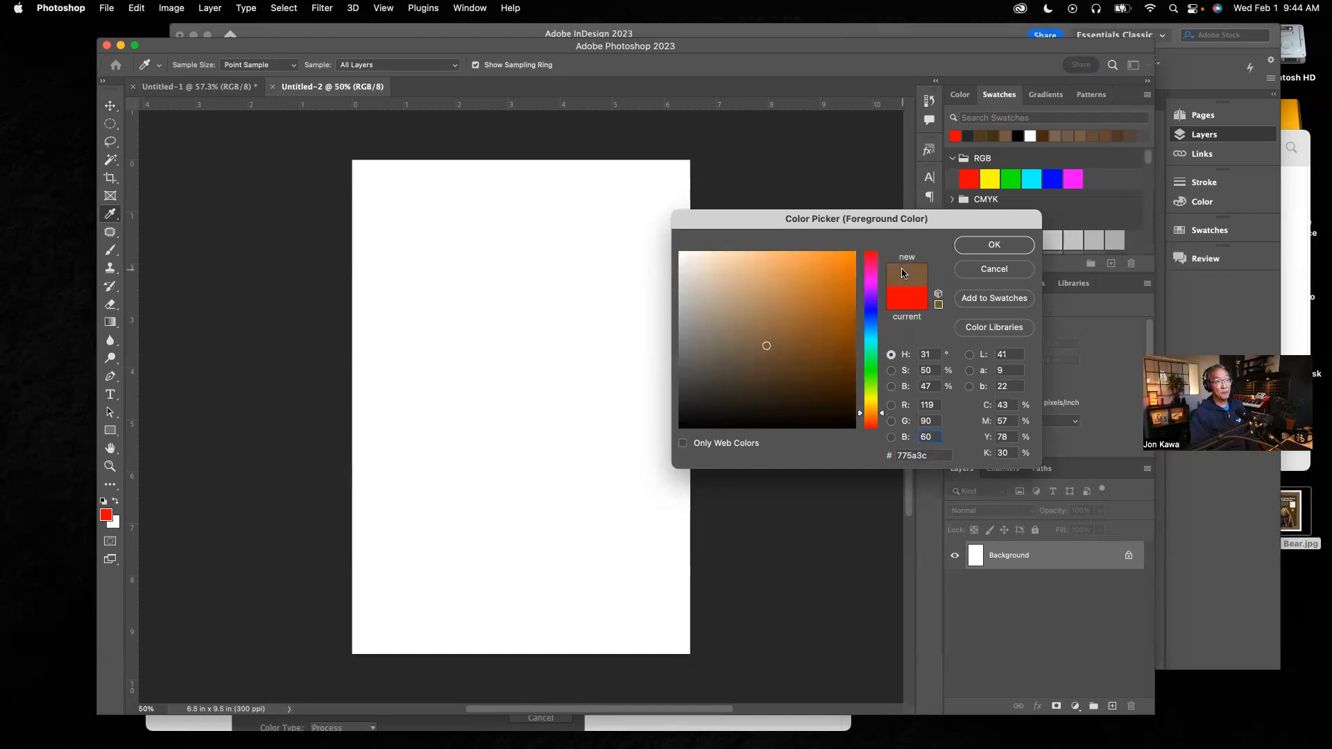
{"action": "left_click", "coordinate": [1015, 248]}
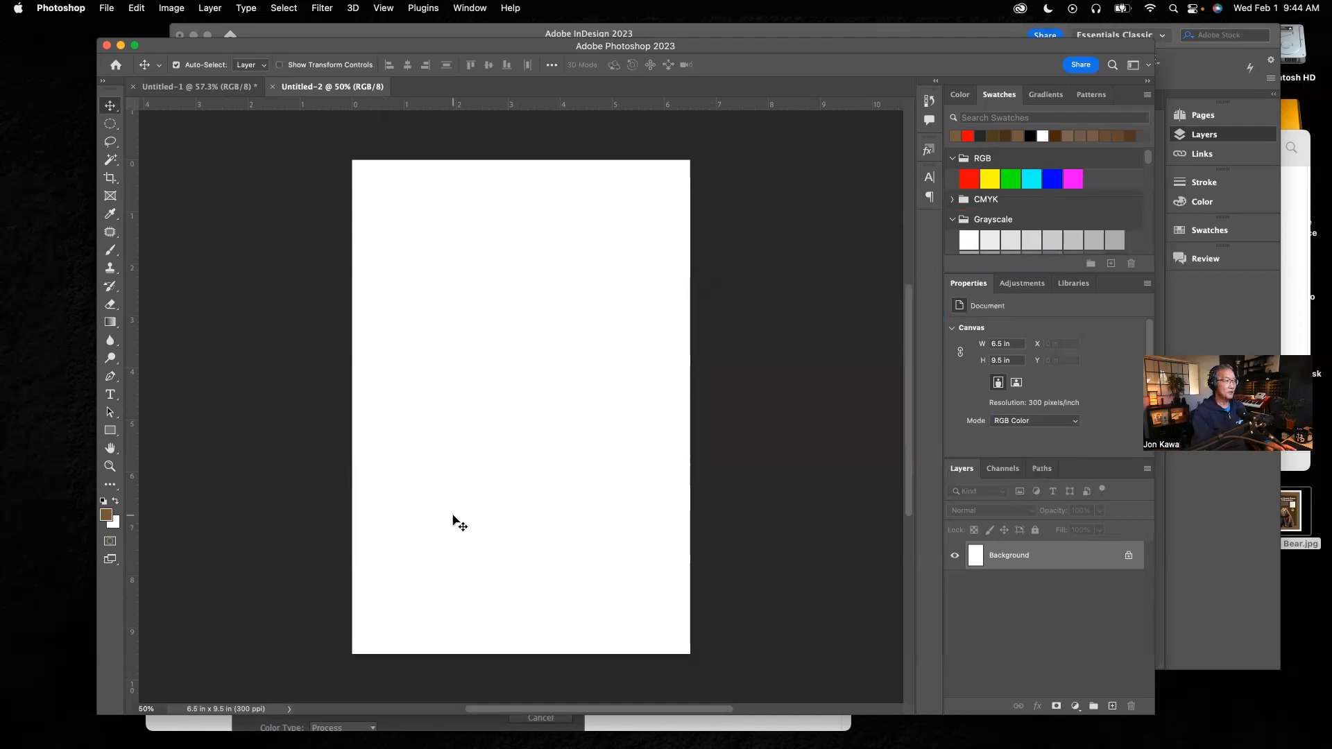
Step: Fill the Background with the brown foreground color, then add a new layer named Inner Circle
{"action": "key", "text": "alt+BackSpace"}
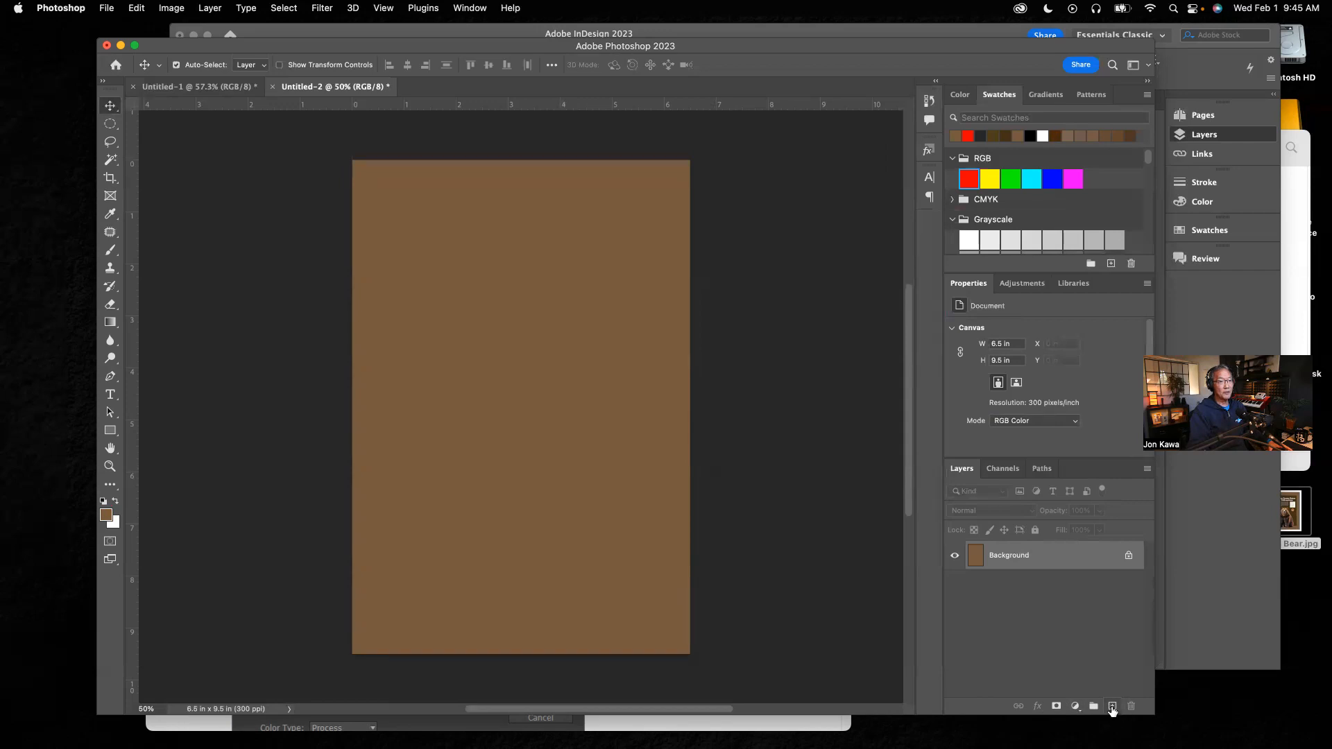
{"action": "left_click", "coordinate": [1112, 706]}
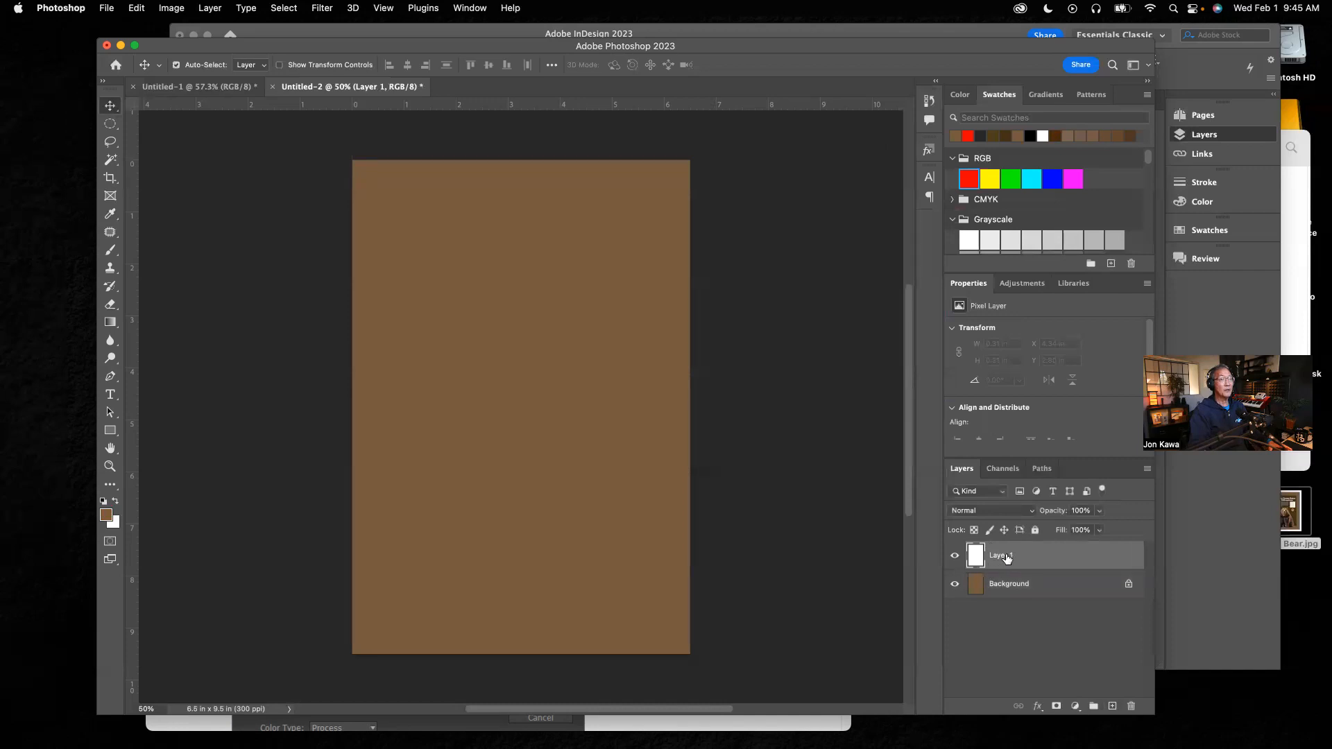
{"action": "key", "text": "BackSpace"}
{"action": "type", "text": "Inner Circle"}
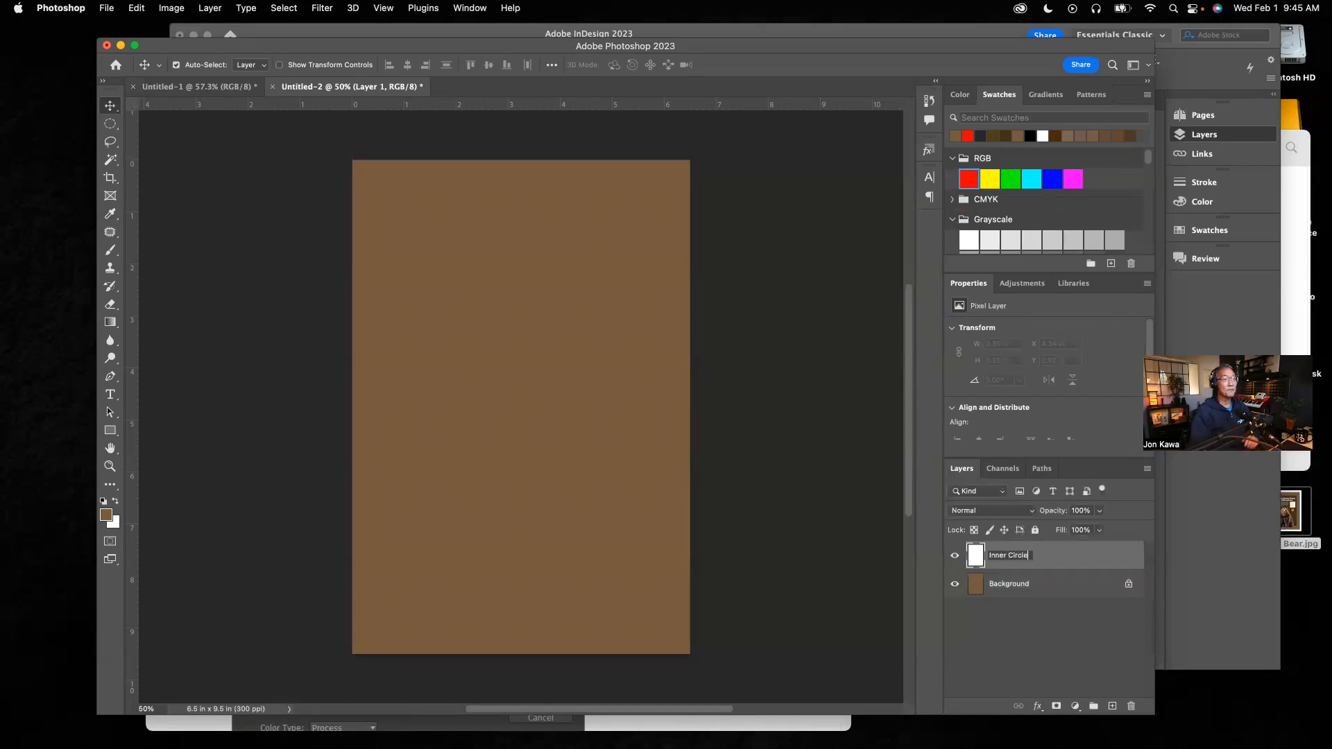
Step: Rename the new layer Inner Rectangle
{"action": "key", "text": "BackSpace"}
{"action": "key", "text": "BackSpace"}
{"action": "key", "text": "BackSpace"}
{"action": "key", "text": "BackSpace"}
{"action": "key", "text": "BackSpace"}
{"action": "key", "text": "BackSpace"}
{"action": "type", "text": "Rectangle"}
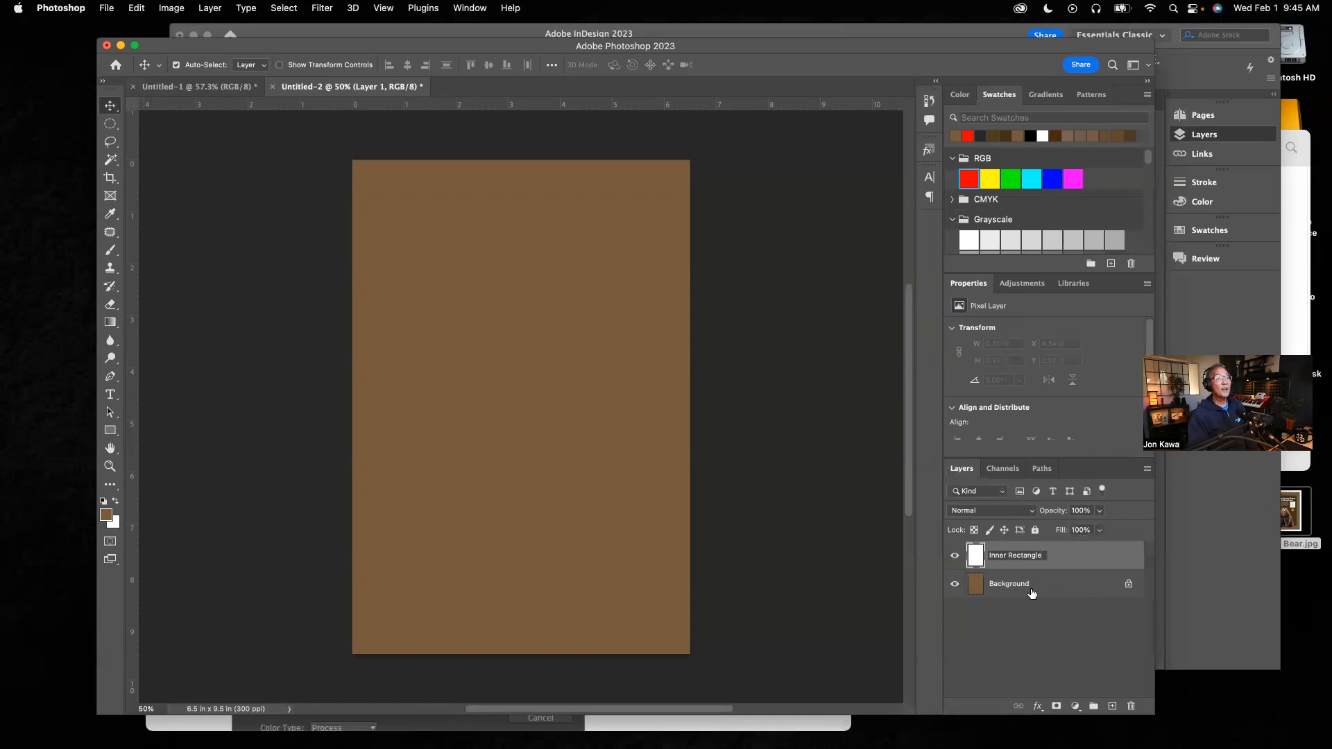
{"action": "key", "text": "Return"}
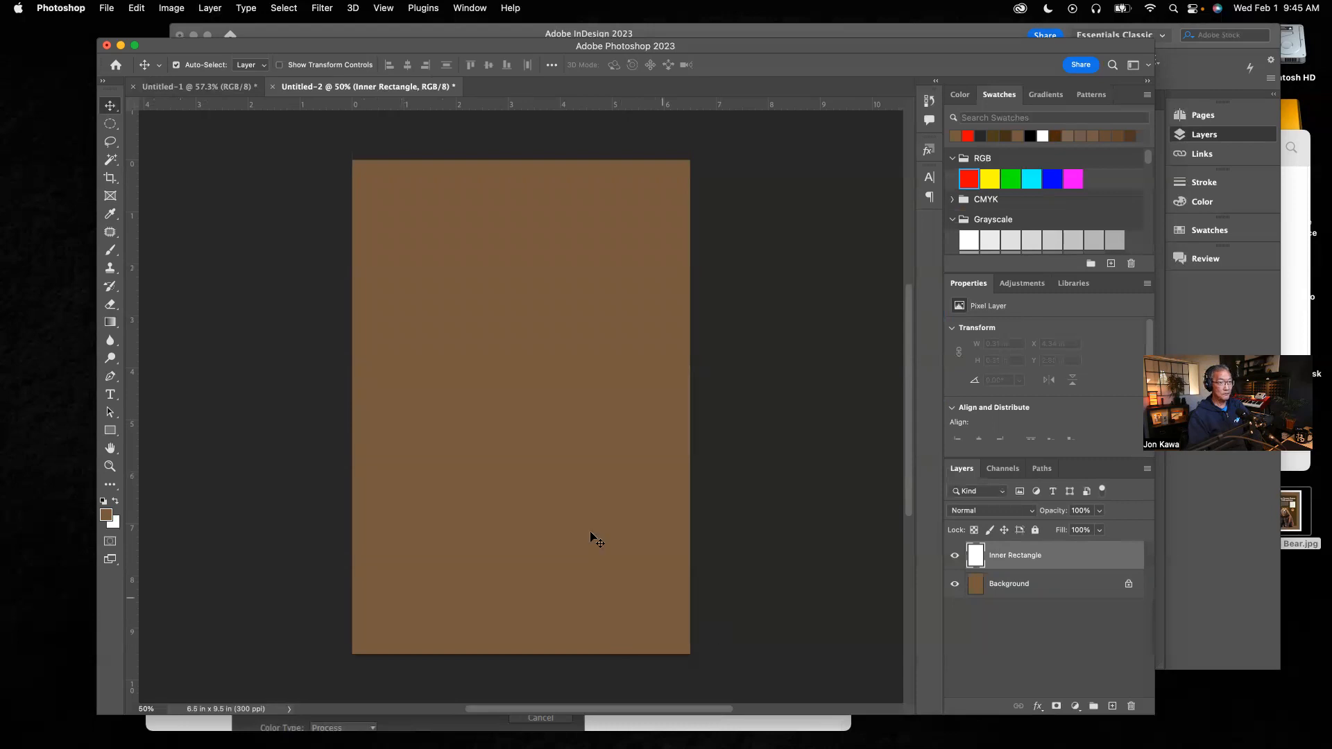
Step: Draw a rectangular marquee selection about 4.84 x 7.72 in, inset about 0.8 in from the canvas edges
{"action": "left_click", "coordinate": [114, 127]}
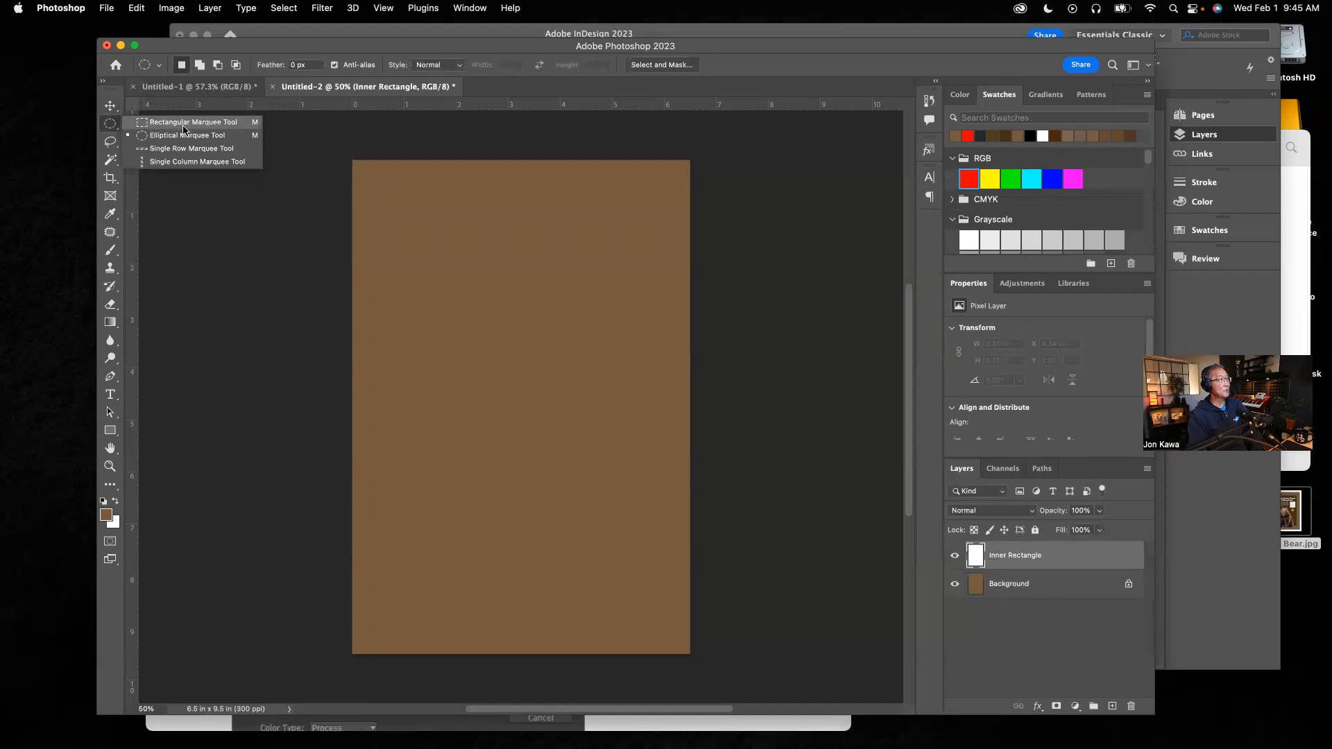
{"action": "left_click", "coordinate": [184, 123]}
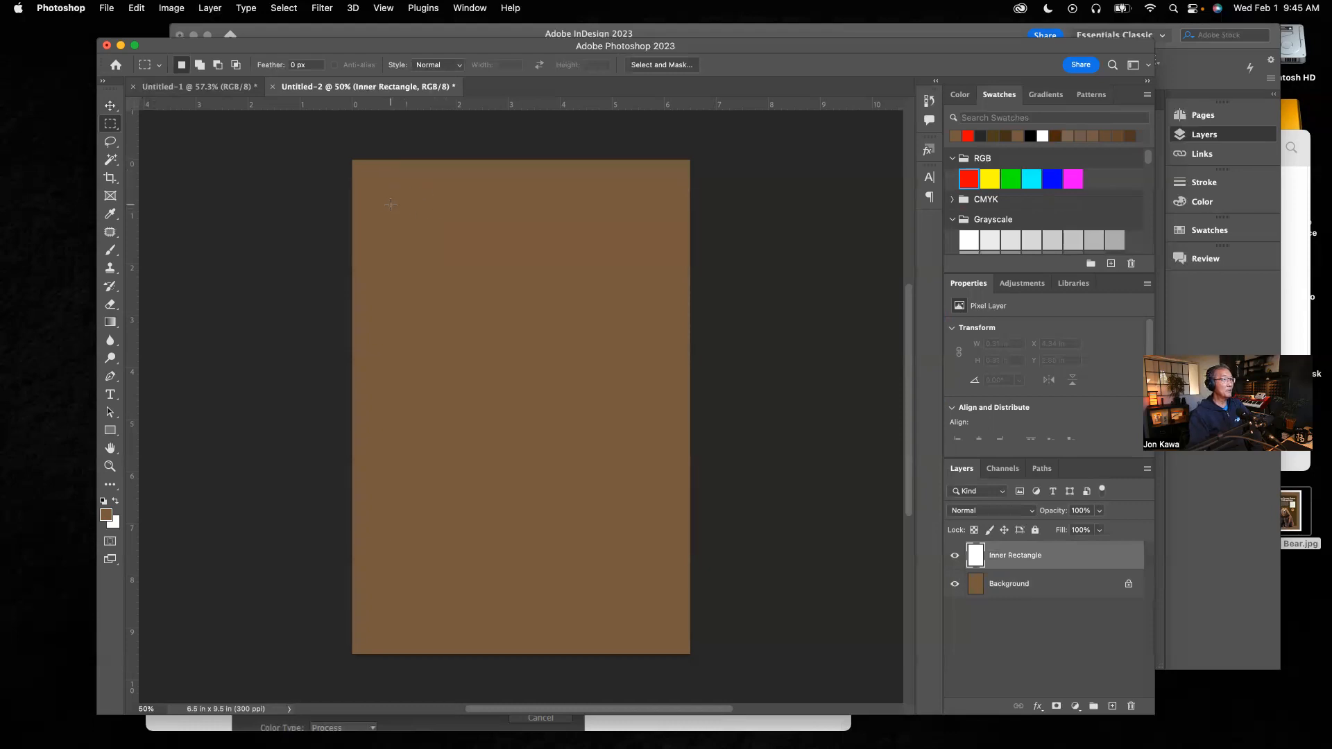
{"action": "left_click_drag", "start_coordinate": [393, 206], "coordinate": [645, 608]}
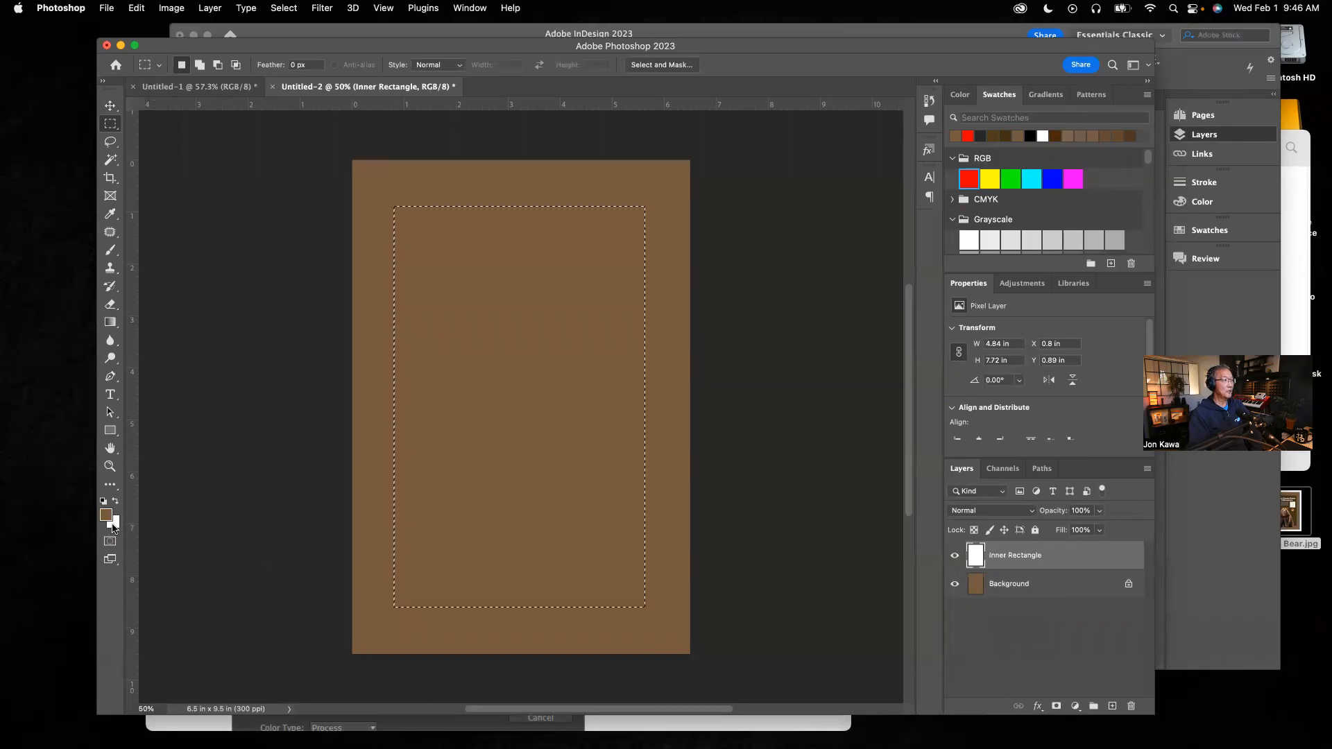
Step: Look up the fill color of the inner rectangle in the InDesign poster
{"action": "left_click", "coordinate": [659, 731]}
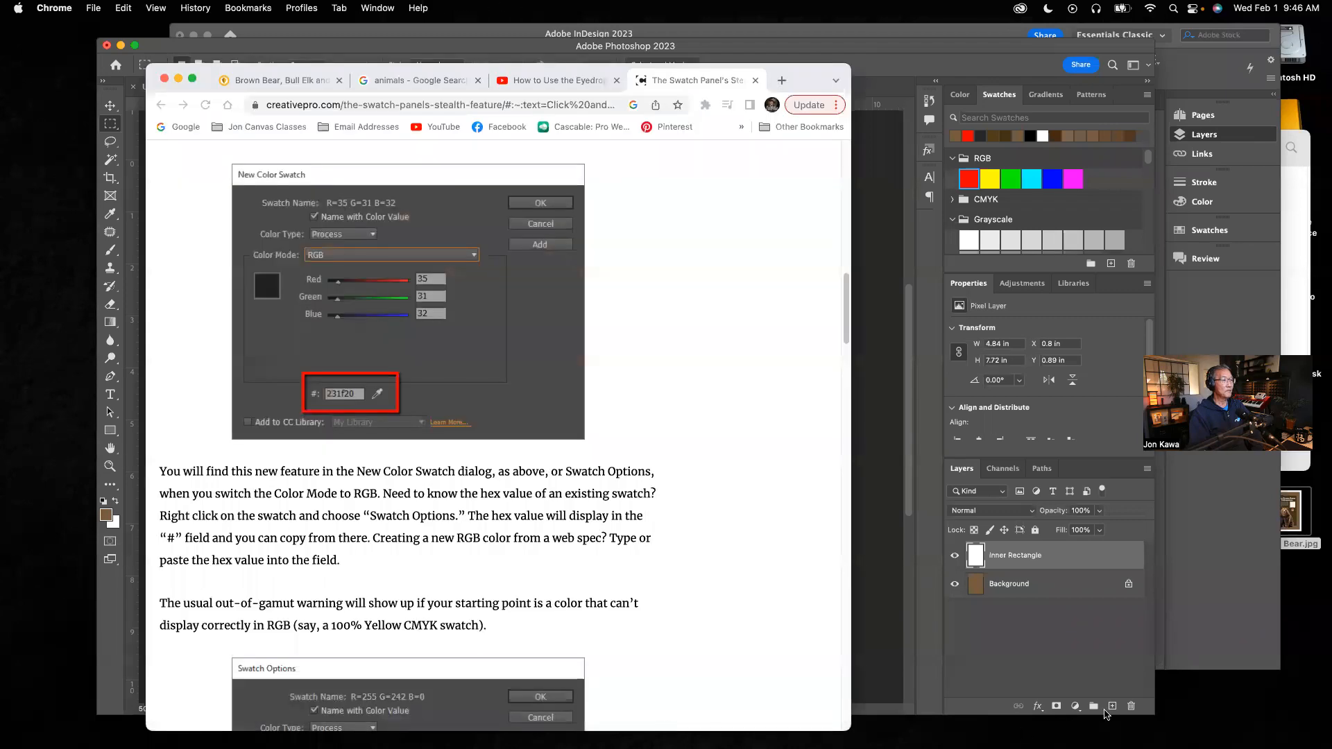
{"action": "left_click", "coordinate": [1234, 636]}
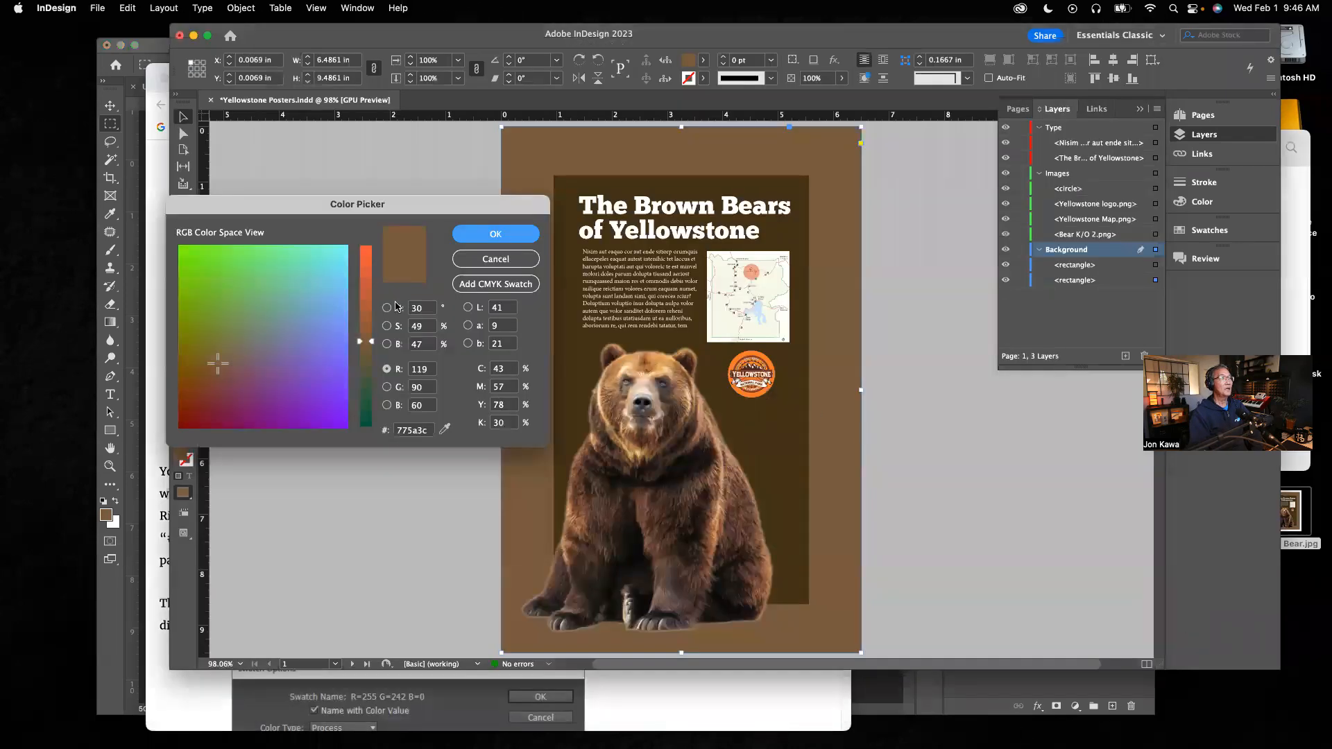
{"action": "left_click", "coordinate": [495, 259]}
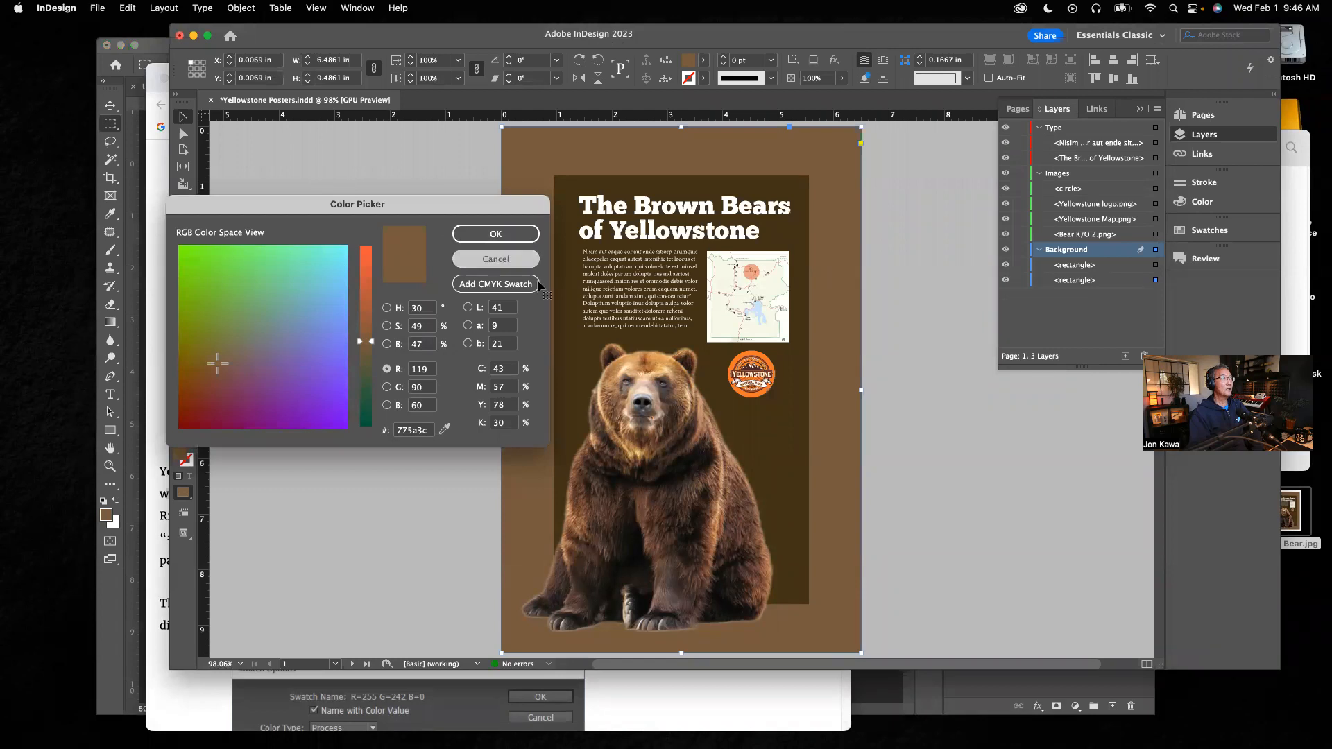
{"action": "left_click", "coordinate": [808, 373]}
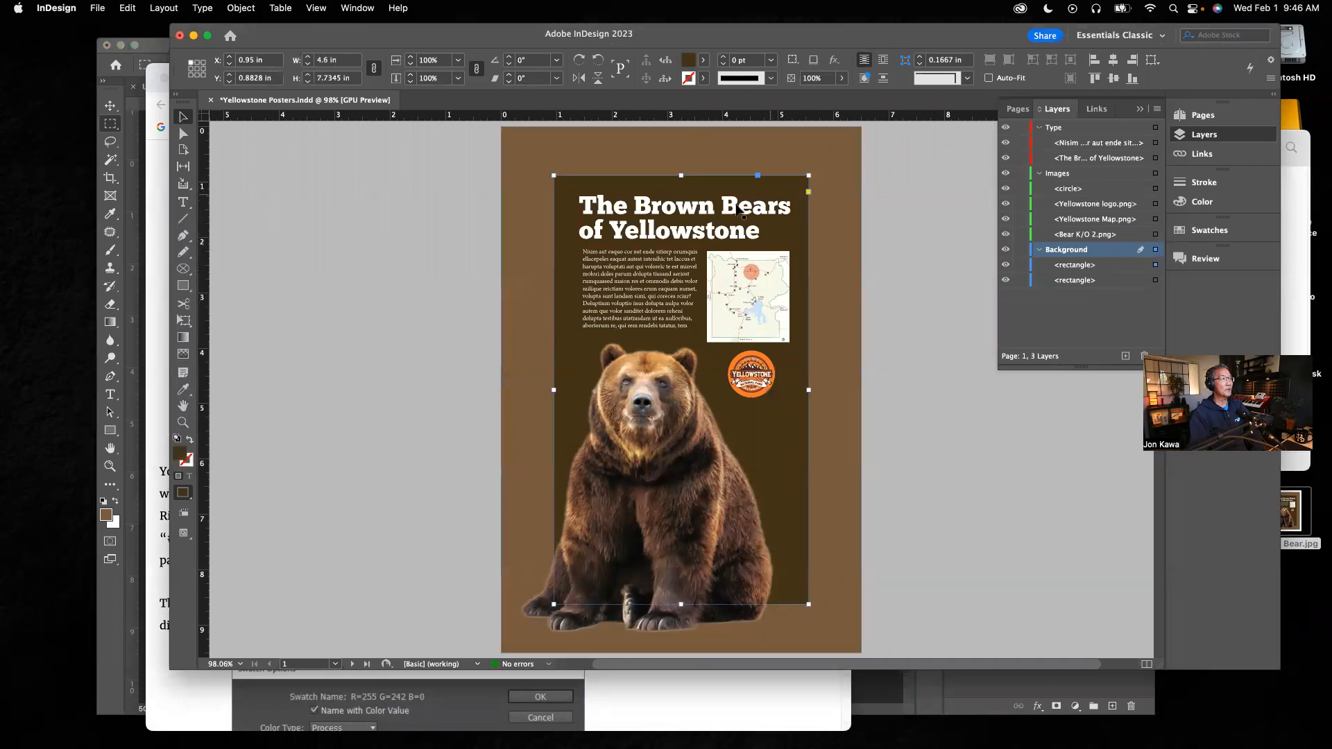
{"action": "double_click", "coordinate": [181, 457]}
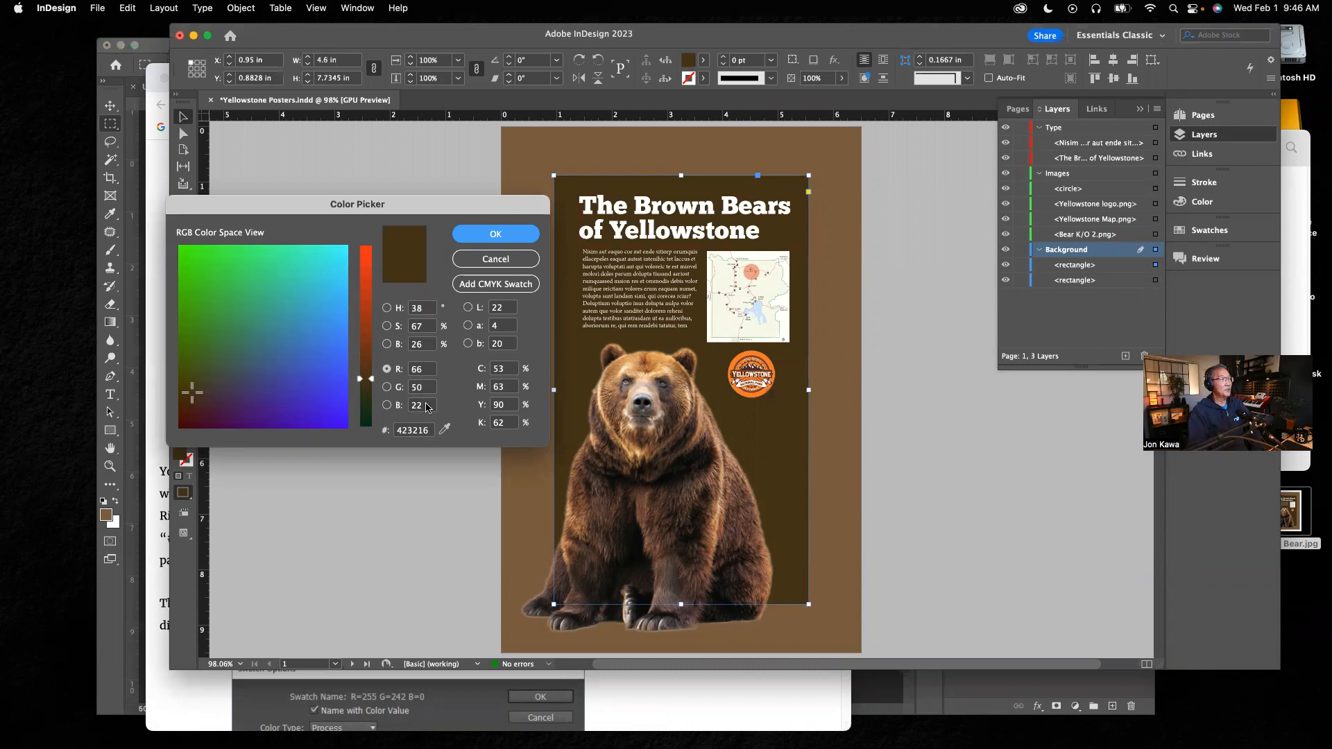
{"action": "left_click", "coordinate": [968, 691]}
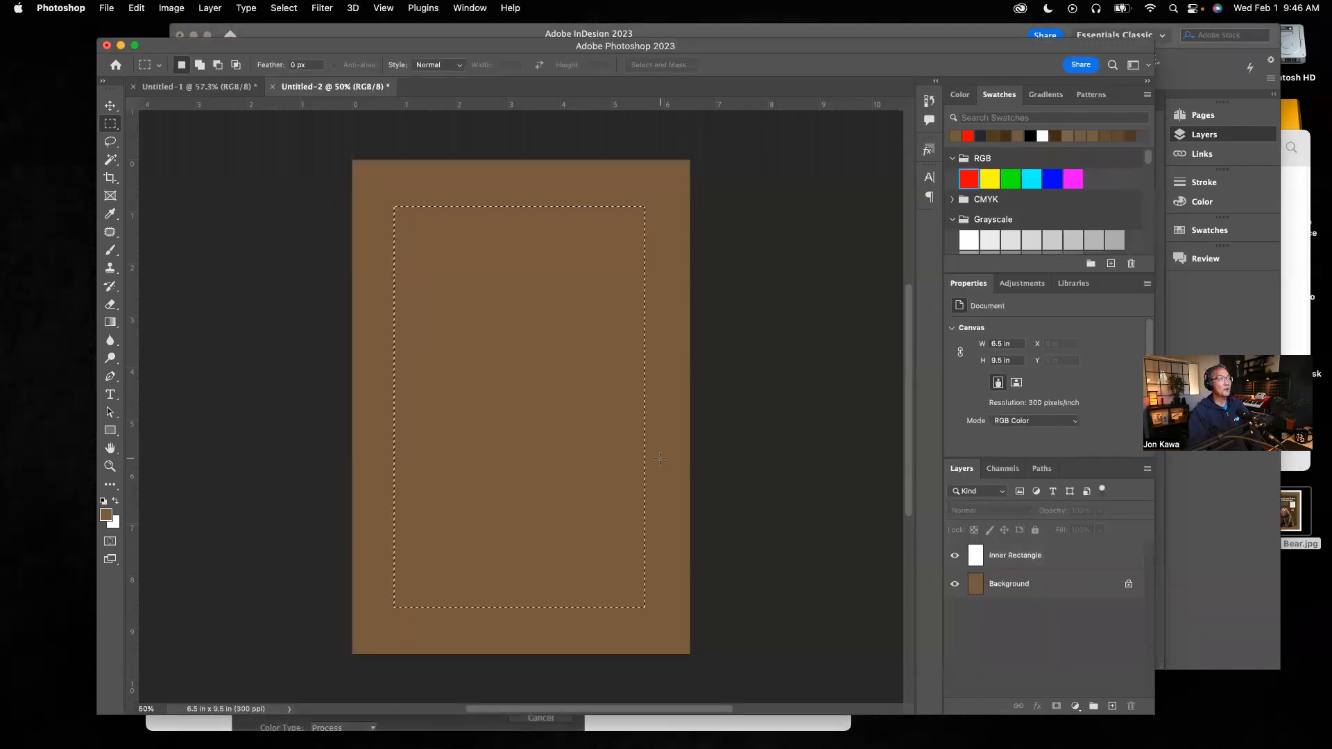
Step: Set the foreground color to R 66, G 50, B 22
{"action": "left_click", "coordinate": [106, 514]}
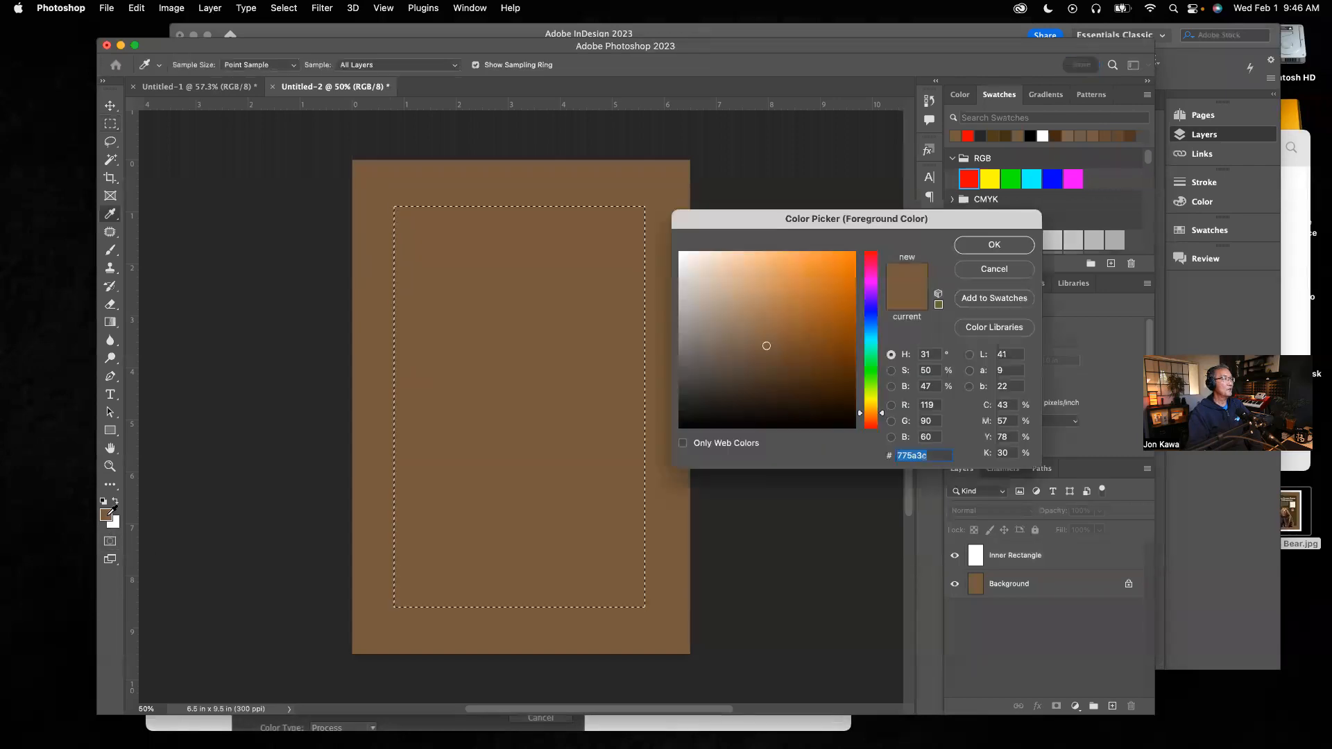
{"action": "double_click", "coordinate": [933, 407]}
{"action": "type", "text": "66"}
{"action": "key", "text": "Tab"}
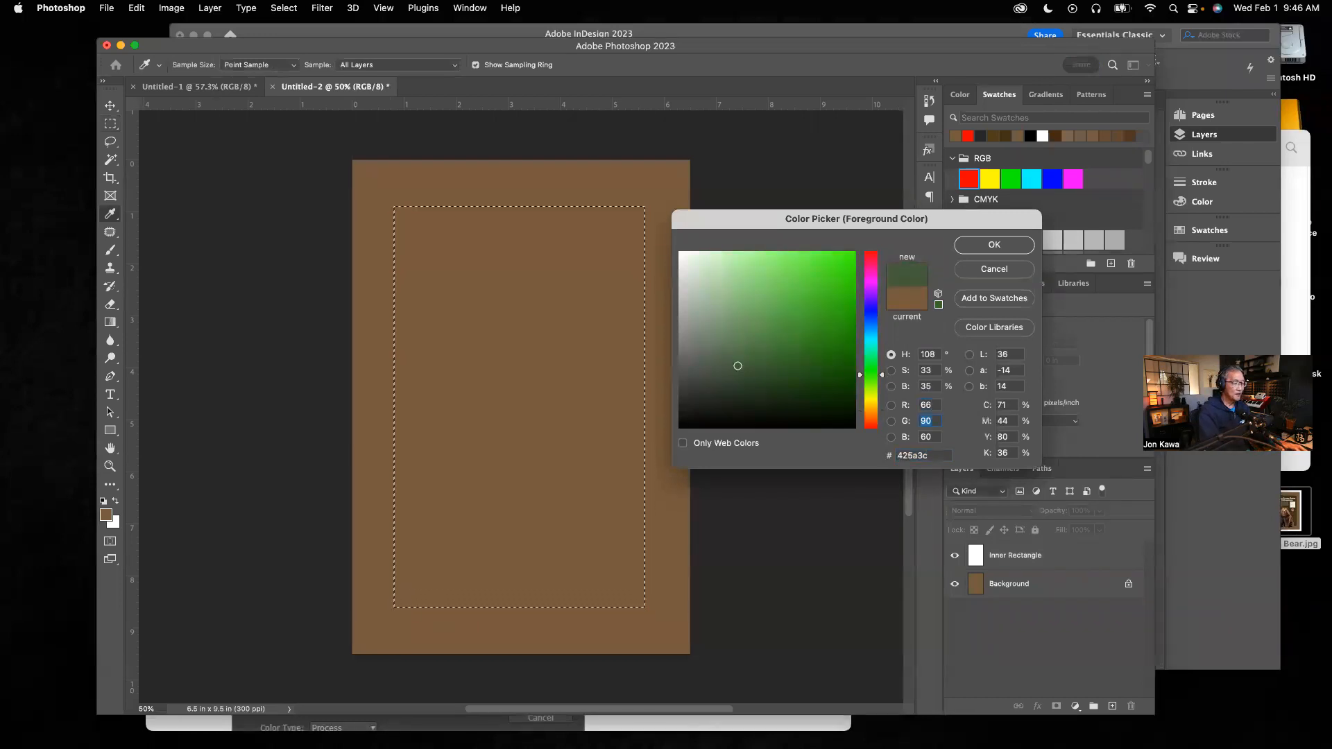
{"action": "type", "text": "50"}
{"action": "key", "text": "Tab"}
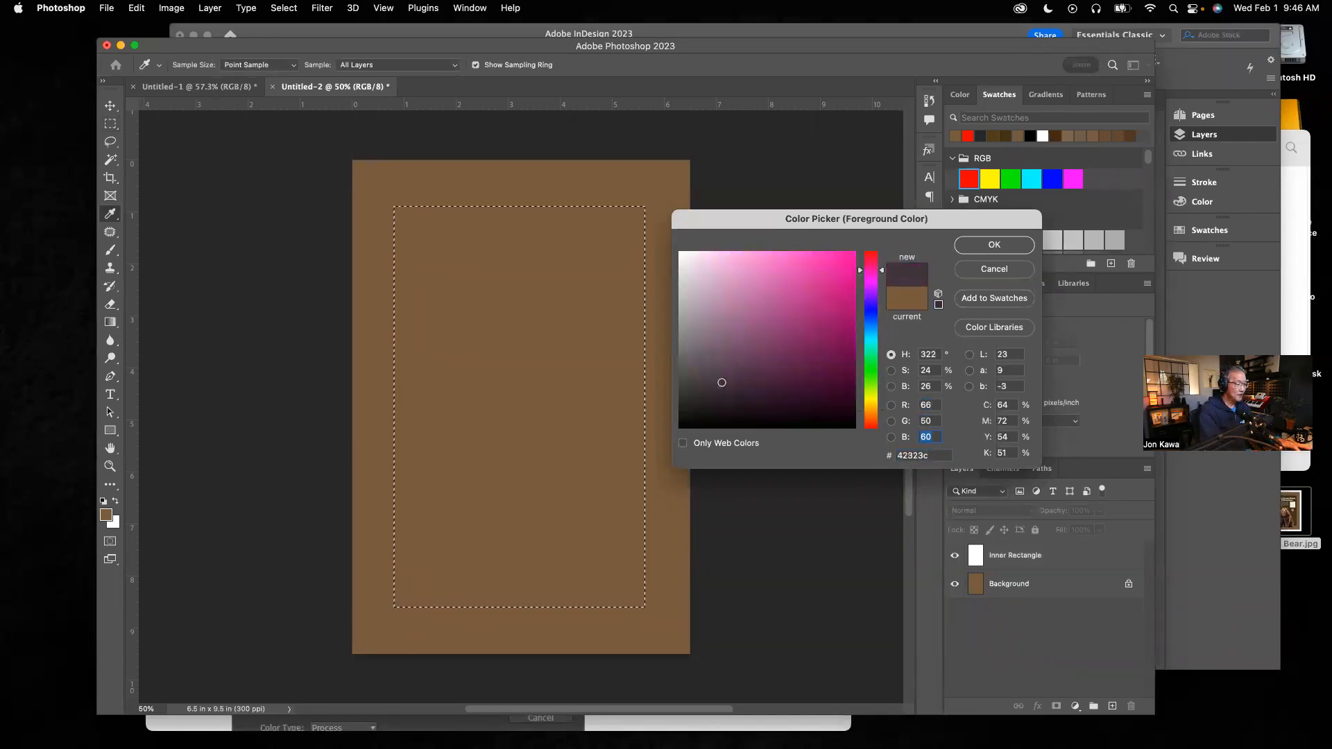
{"action": "type", "text": "22"}
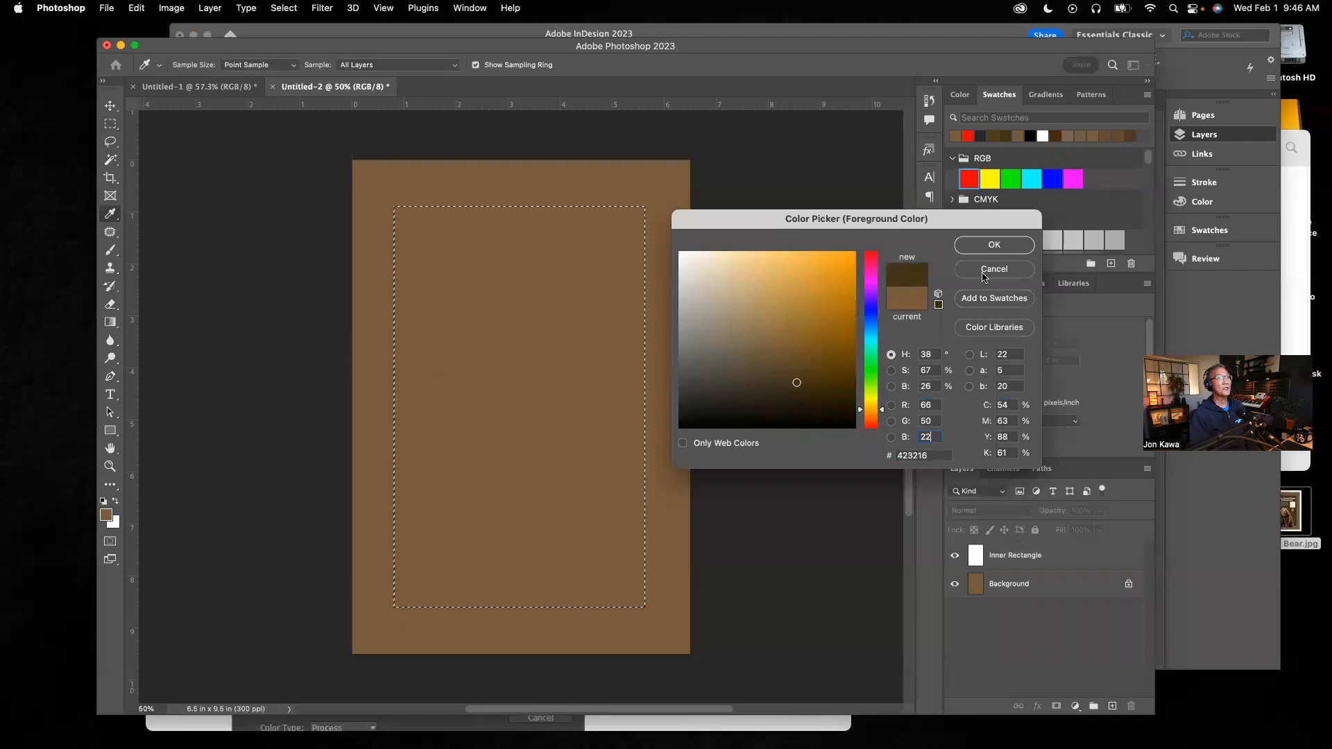
{"action": "left_click", "coordinate": [1009, 247]}
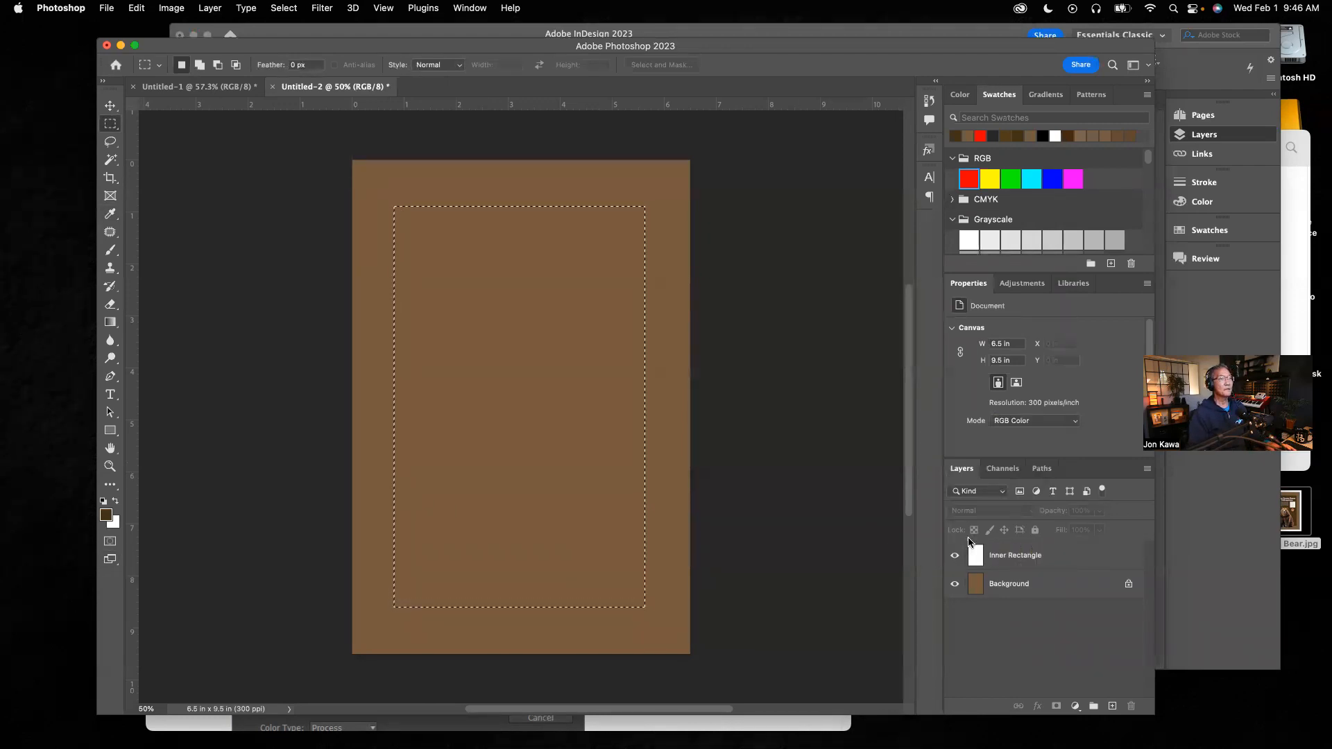
Step: Fill the selection on the Inner Rectangle layer with the dark brown foreground color, then deselect
{"action": "left_click", "coordinate": [1021, 559]}
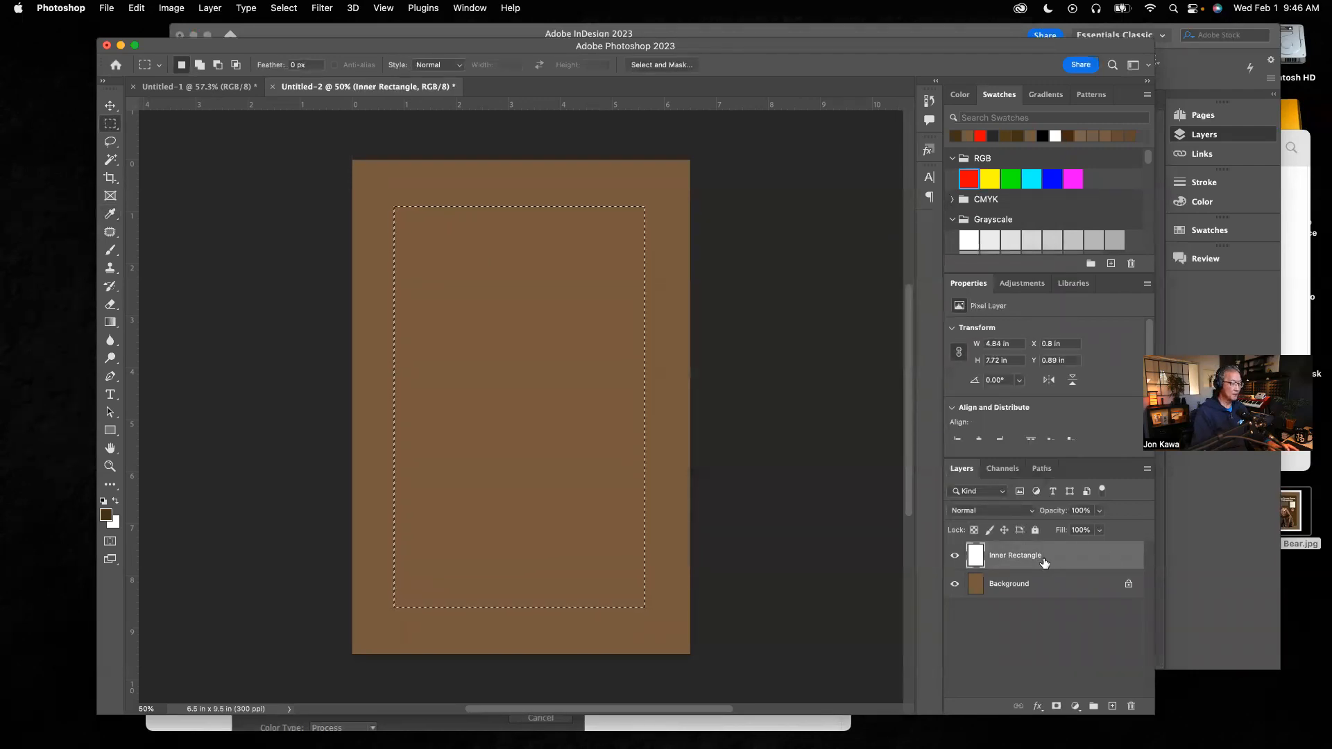
{"action": "key", "text": "alt+BackSpace"}
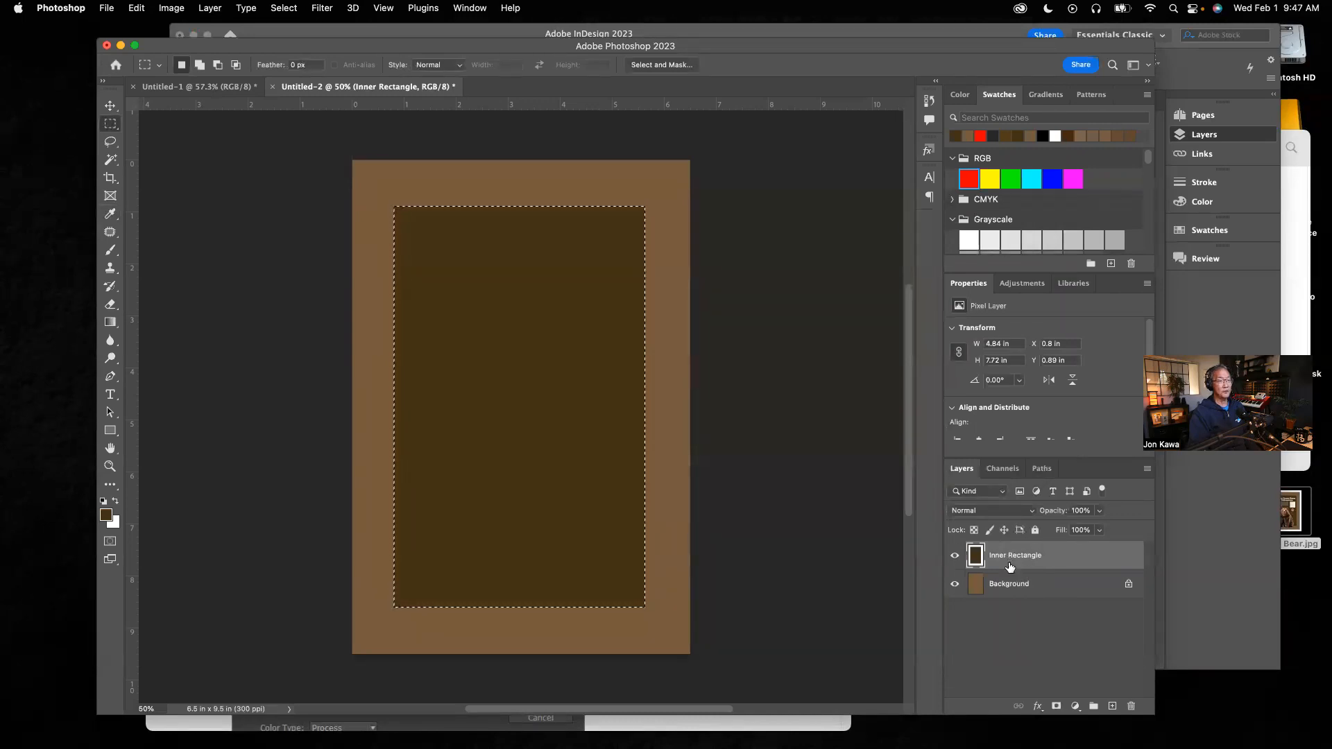
{"action": "left_click", "coordinate": [1045, 630]}
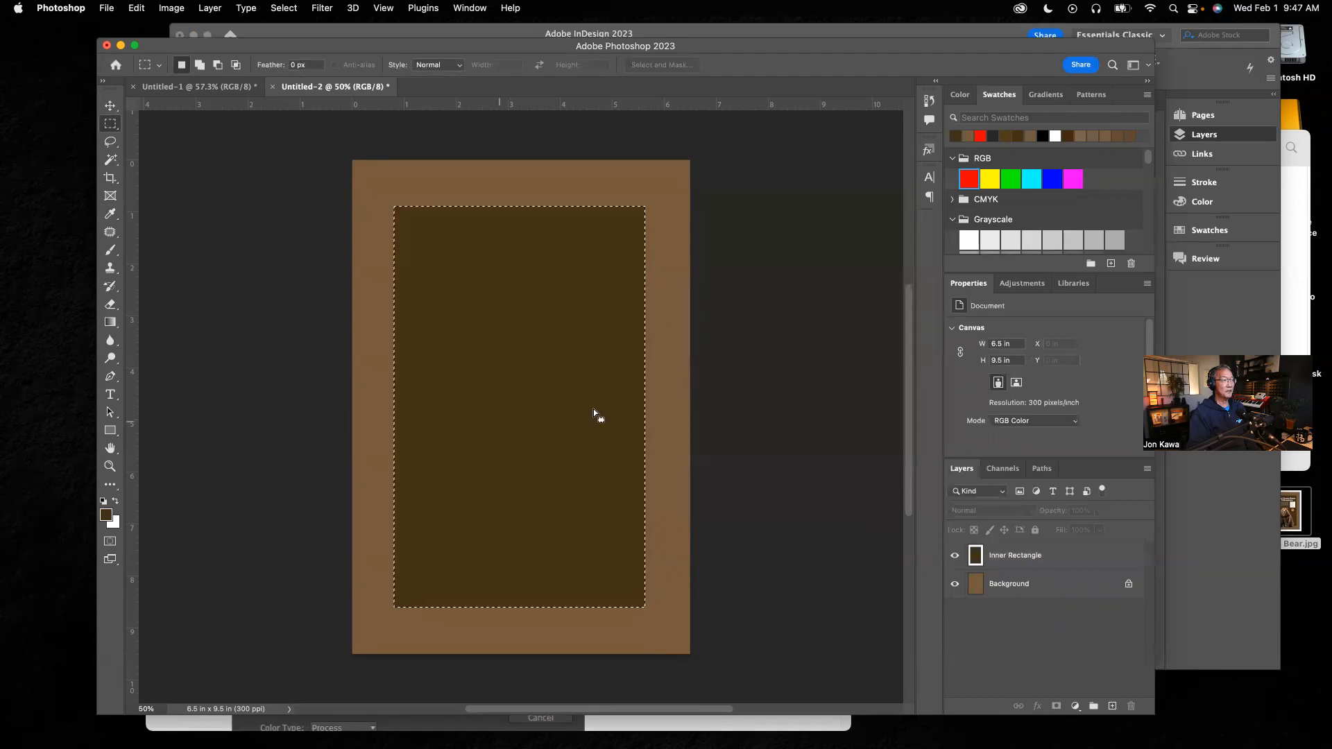
{"action": "left_click", "coordinate": [1017, 561]}
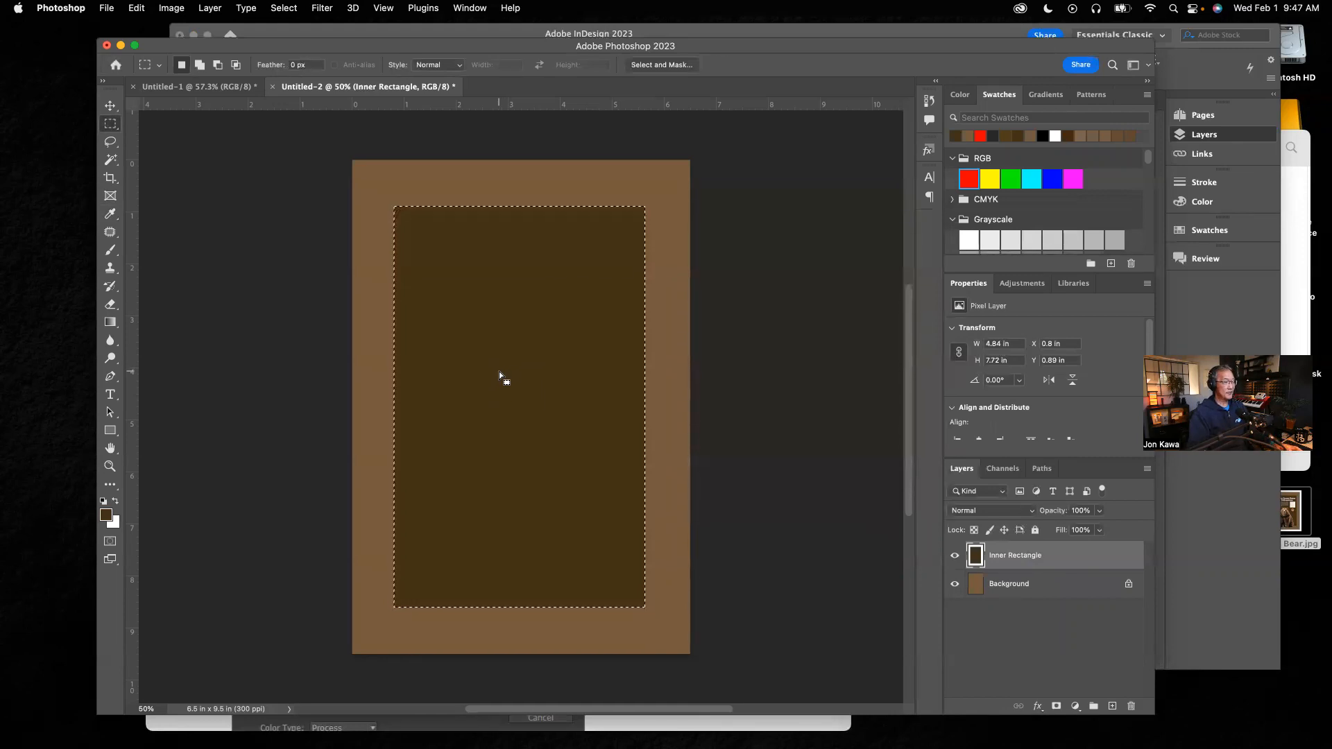
{"action": "key", "text": "super+d"}
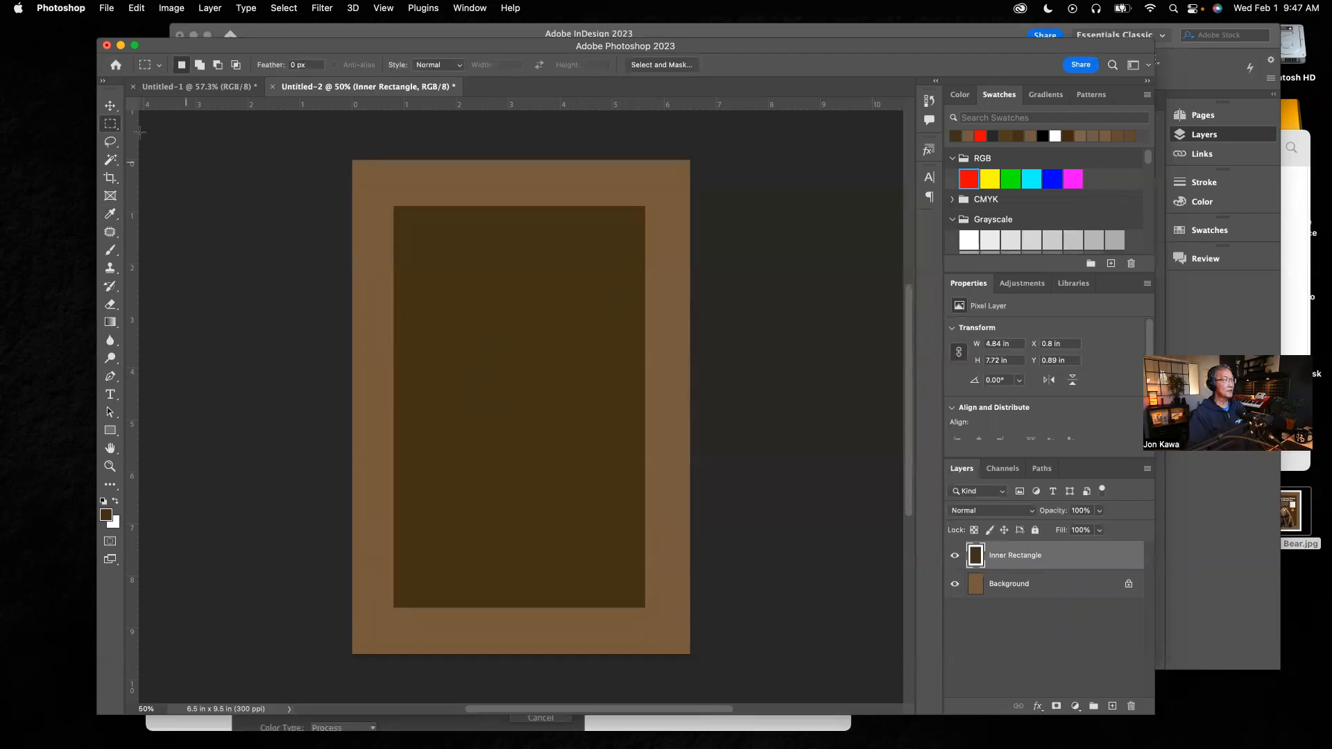
{"action": "left_click", "coordinate": [110, 106]}
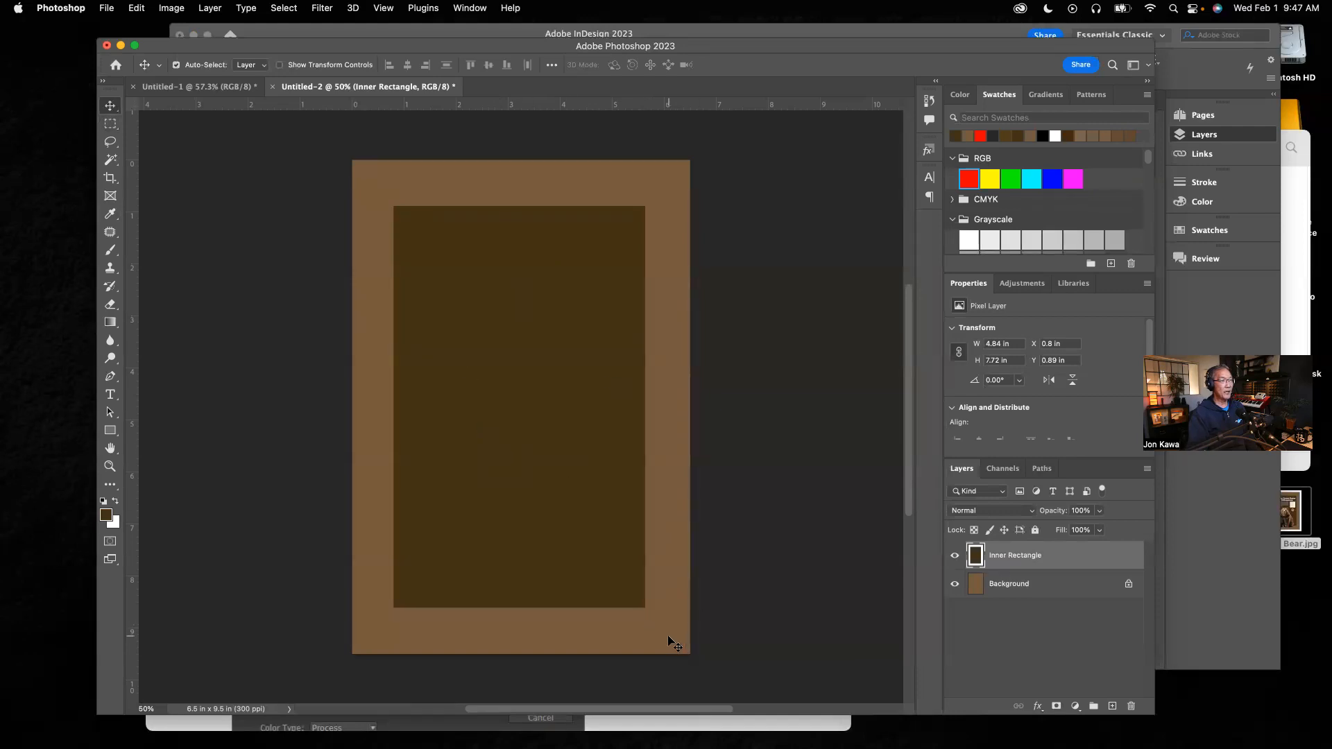
{"action": "left_click", "coordinate": [956, 637]}
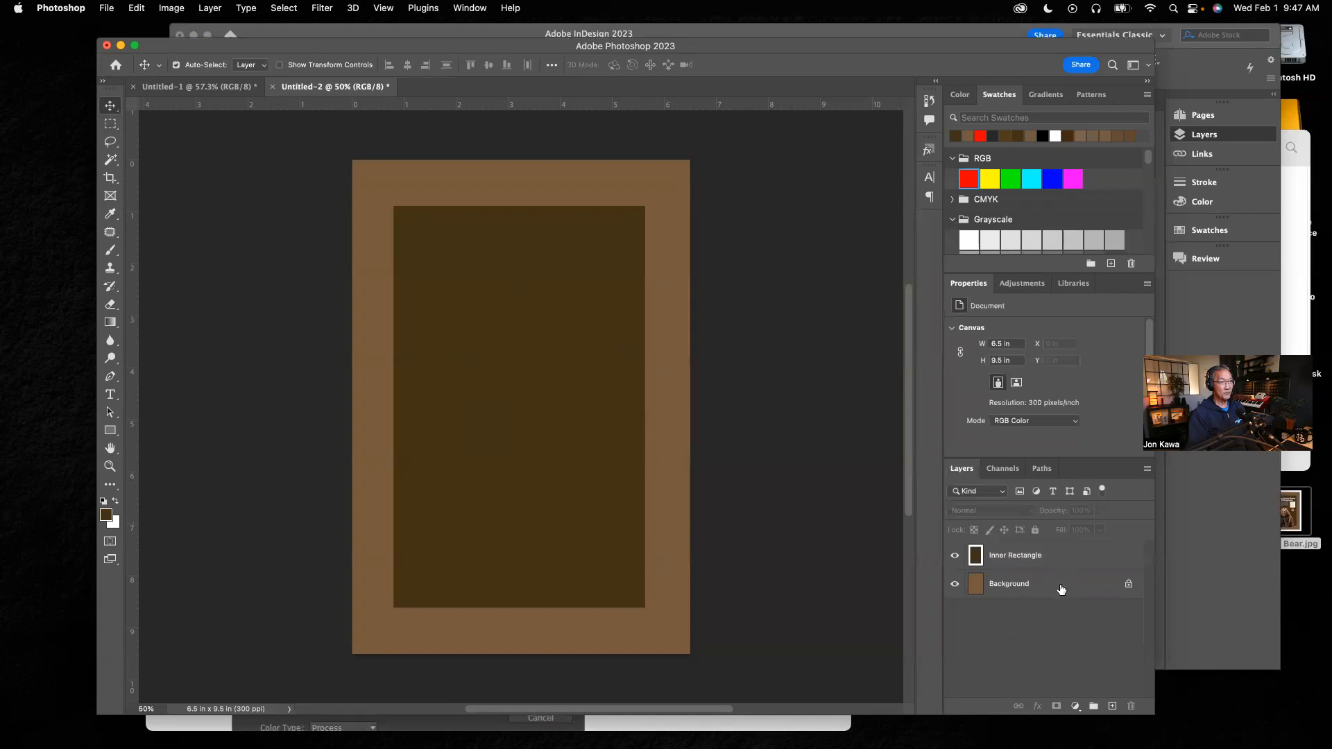
{"action": "left_click", "coordinate": [533, 455]}
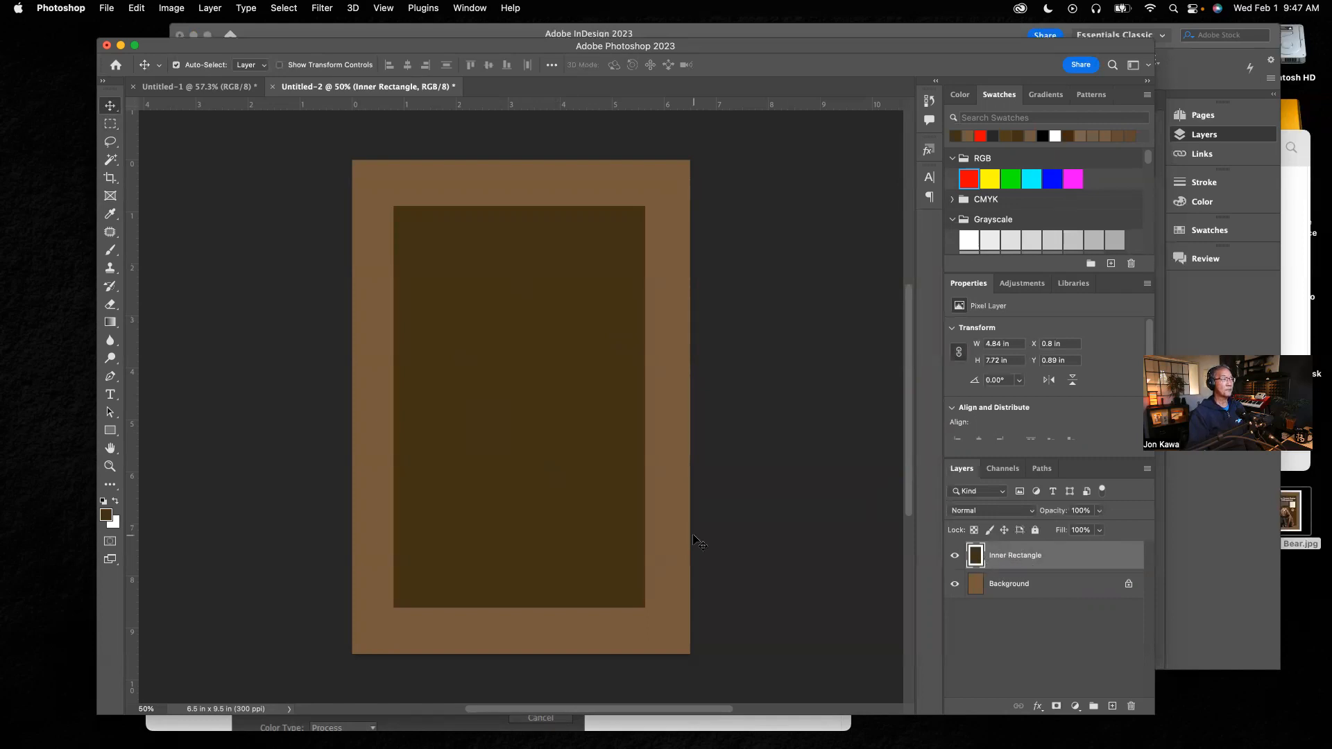
{"action": "left_click", "coordinate": [810, 525]}
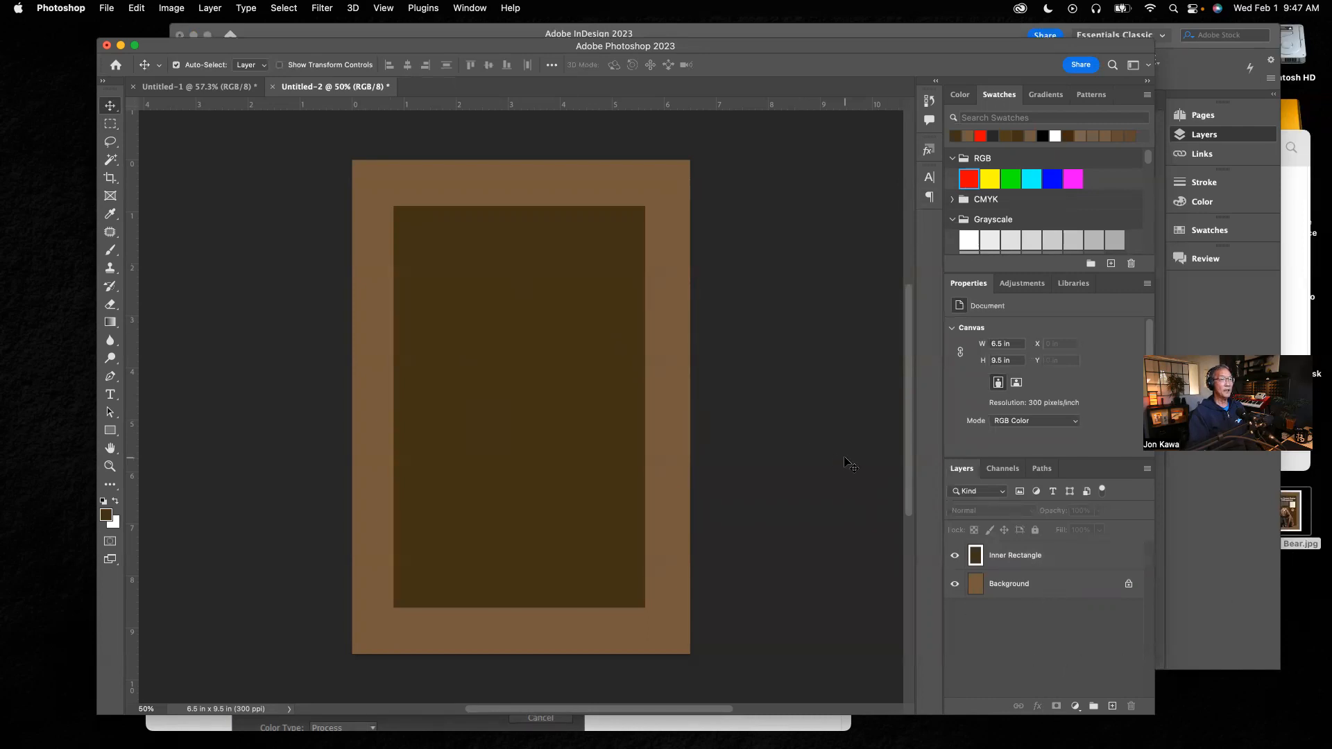
Step: Place Bear K/O 2.png from the Yellowstone Kiosk Assets folder into the poster document
{"action": "left_click", "coordinate": [1281, 213]}
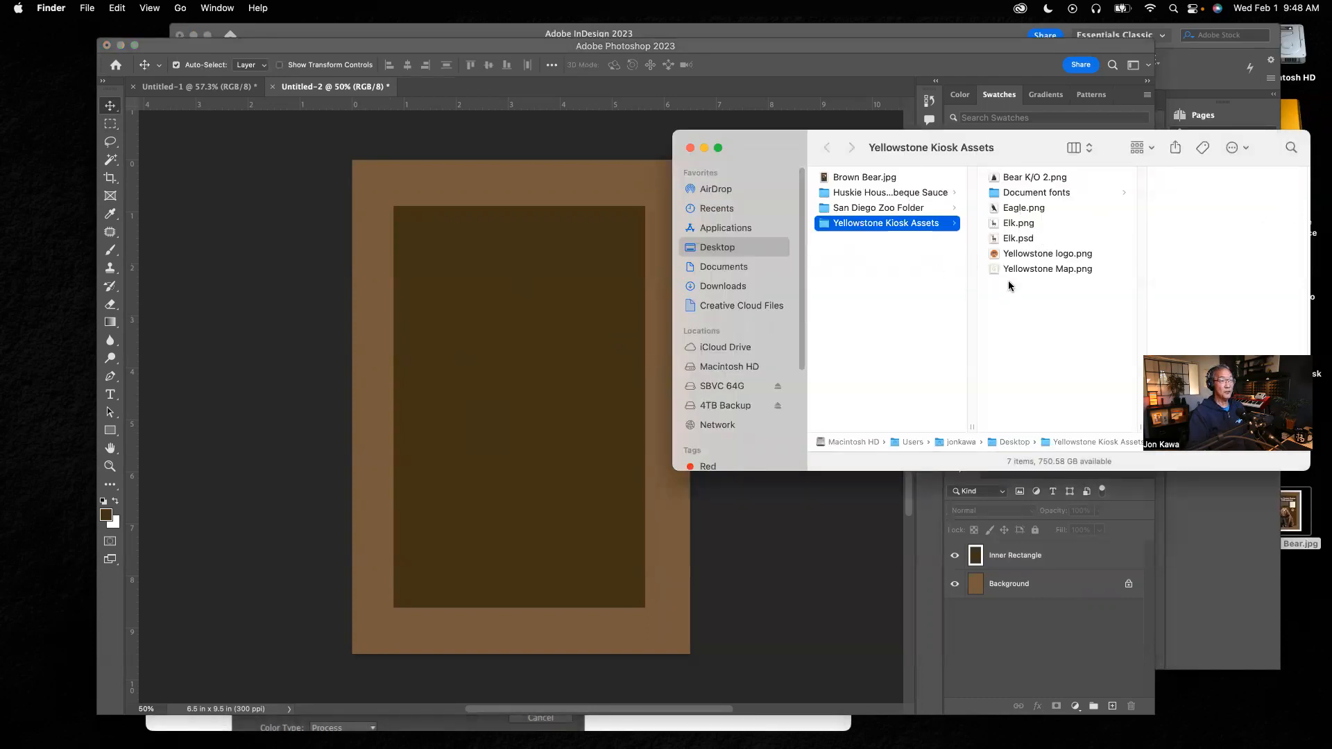
{"action": "left_click", "coordinate": [1027, 178]}
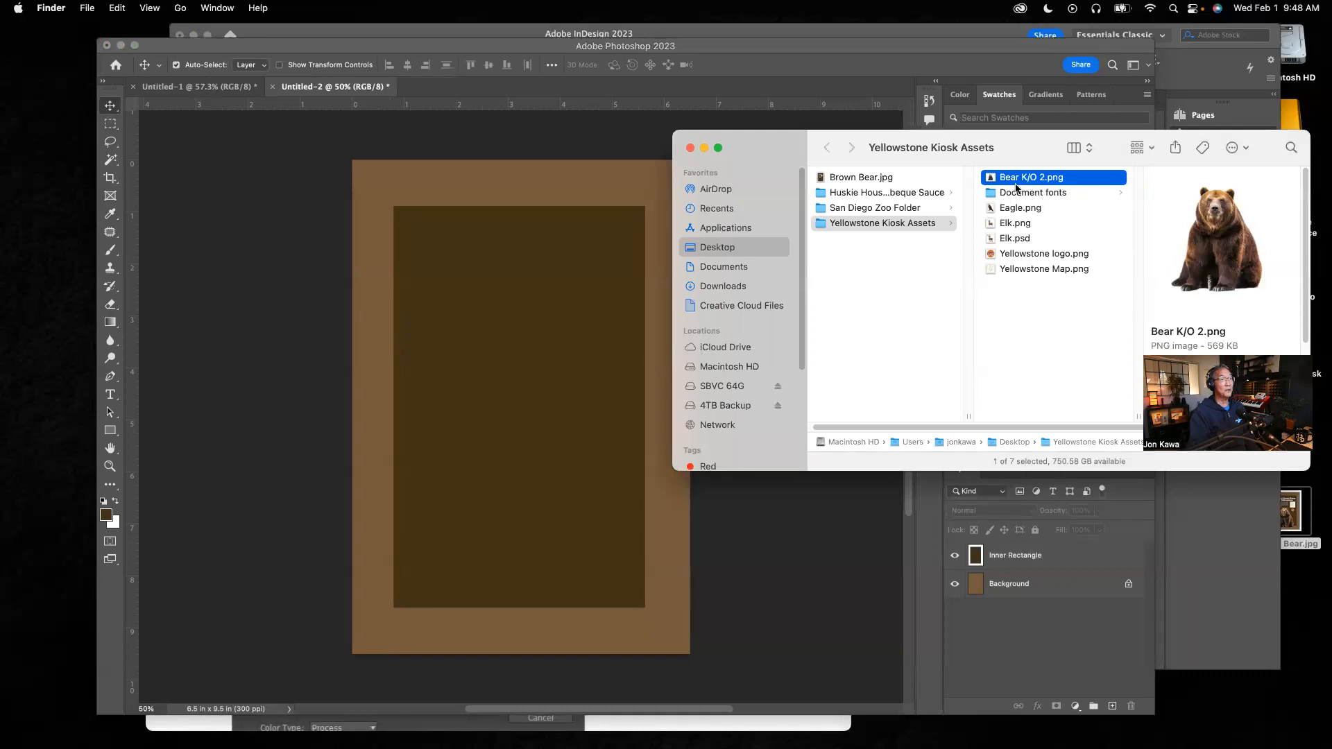
{"action": "left_click_drag", "start_coordinate": [1017, 179], "coordinate": [491, 342]}
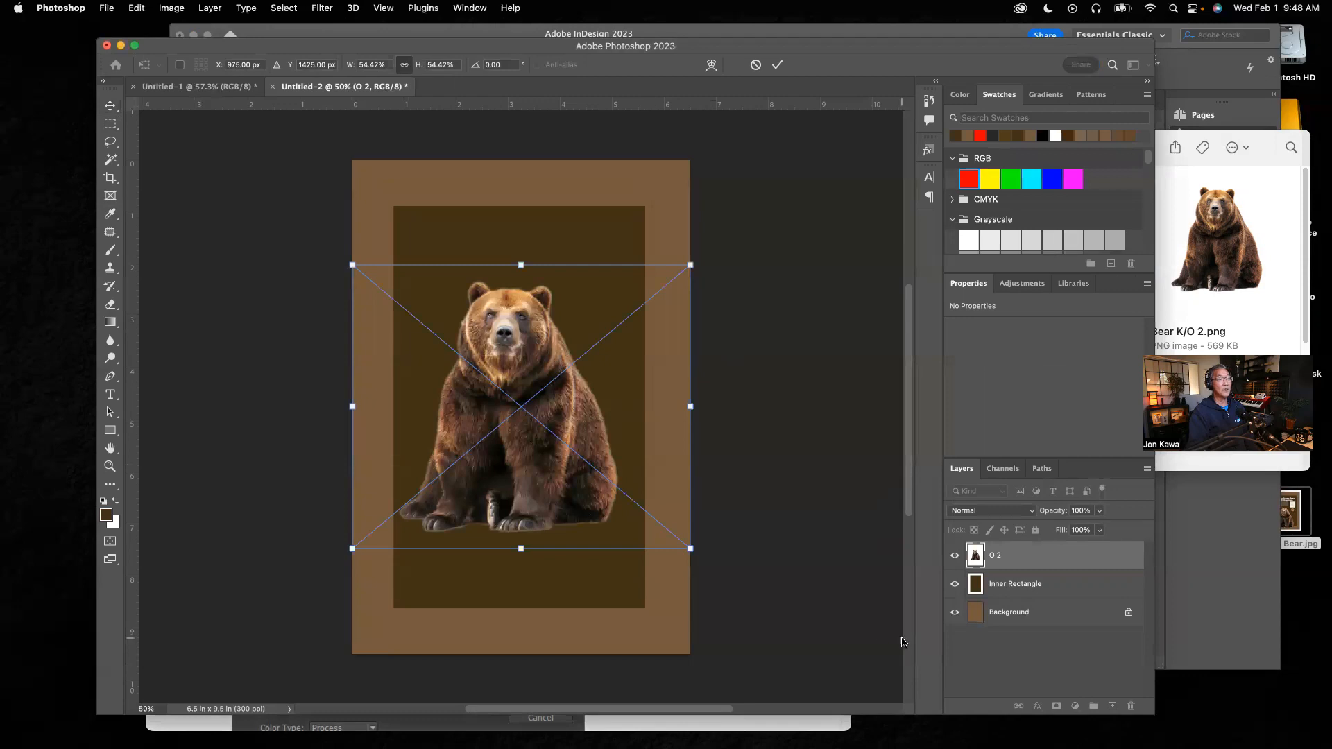
Step: Rename the placed bear layer Bear Photo
{"action": "left_click", "coordinate": [997, 558]}
{"action": "double_click", "coordinate": [997, 556]}
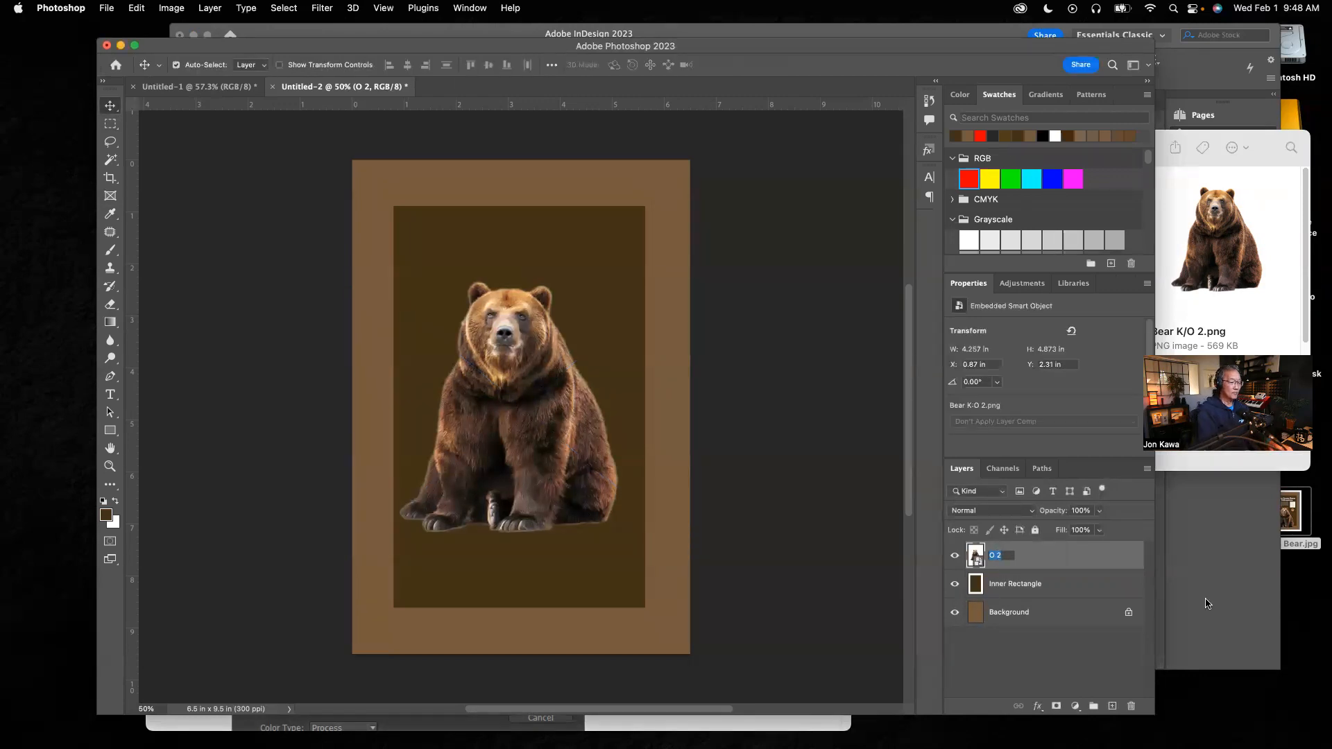
{"action": "type", "text": "Bear Photo"}
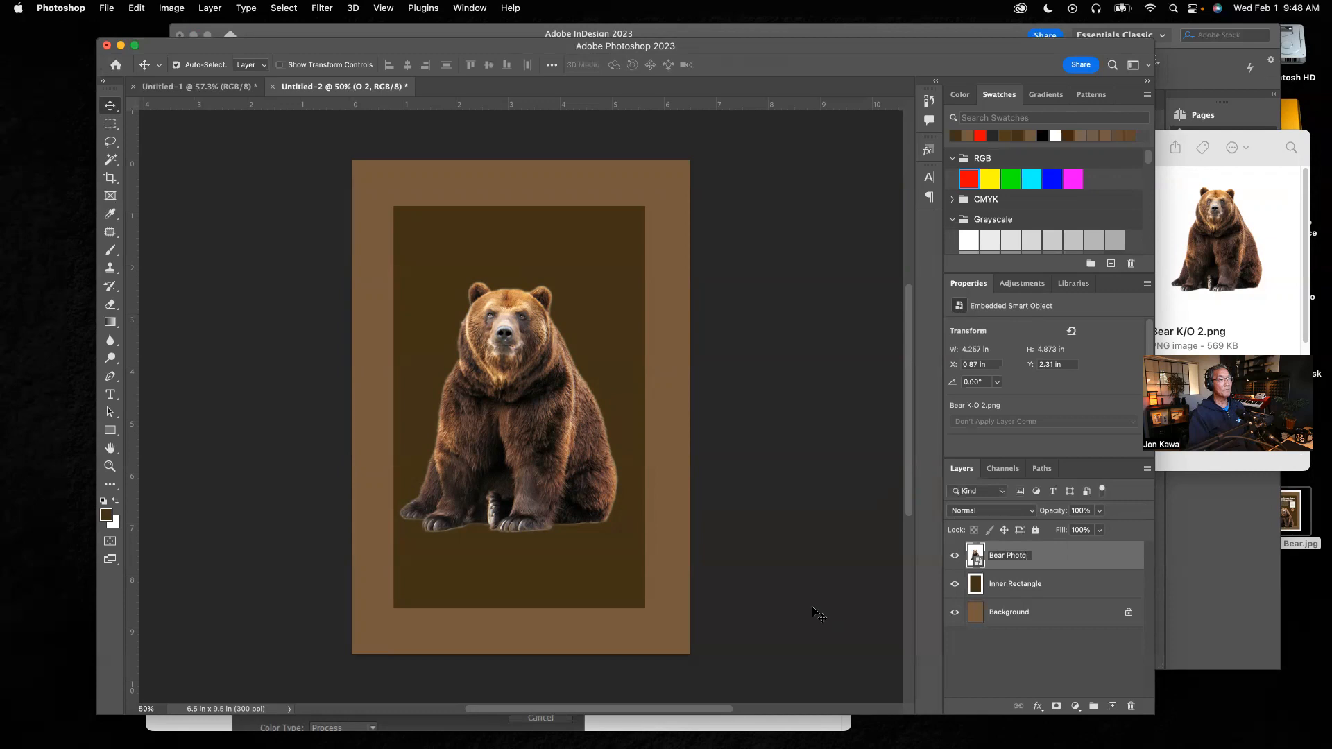
{"action": "key", "text": "Return"}
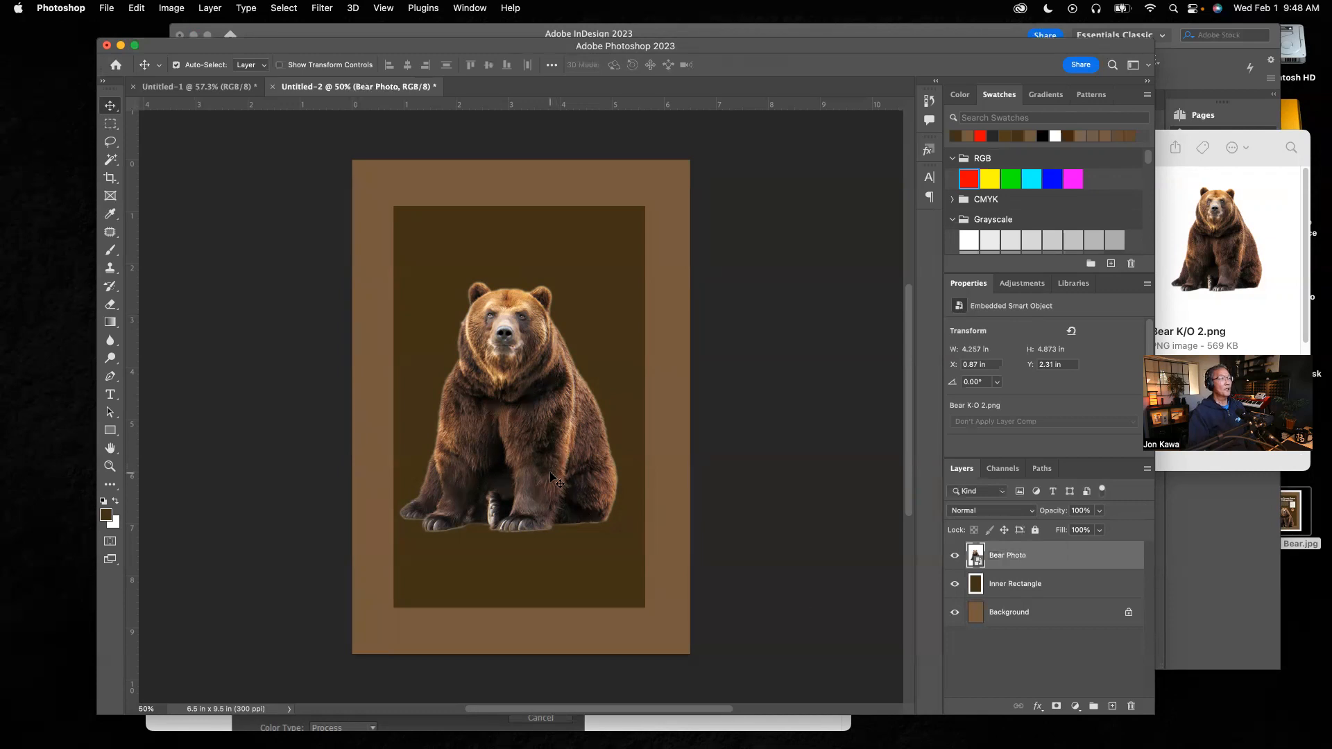
Step: Move the bear photo down and left to about X 0.22 in, Y 4.27 in
{"action": "left_click", "coordinate": [600, 563]}
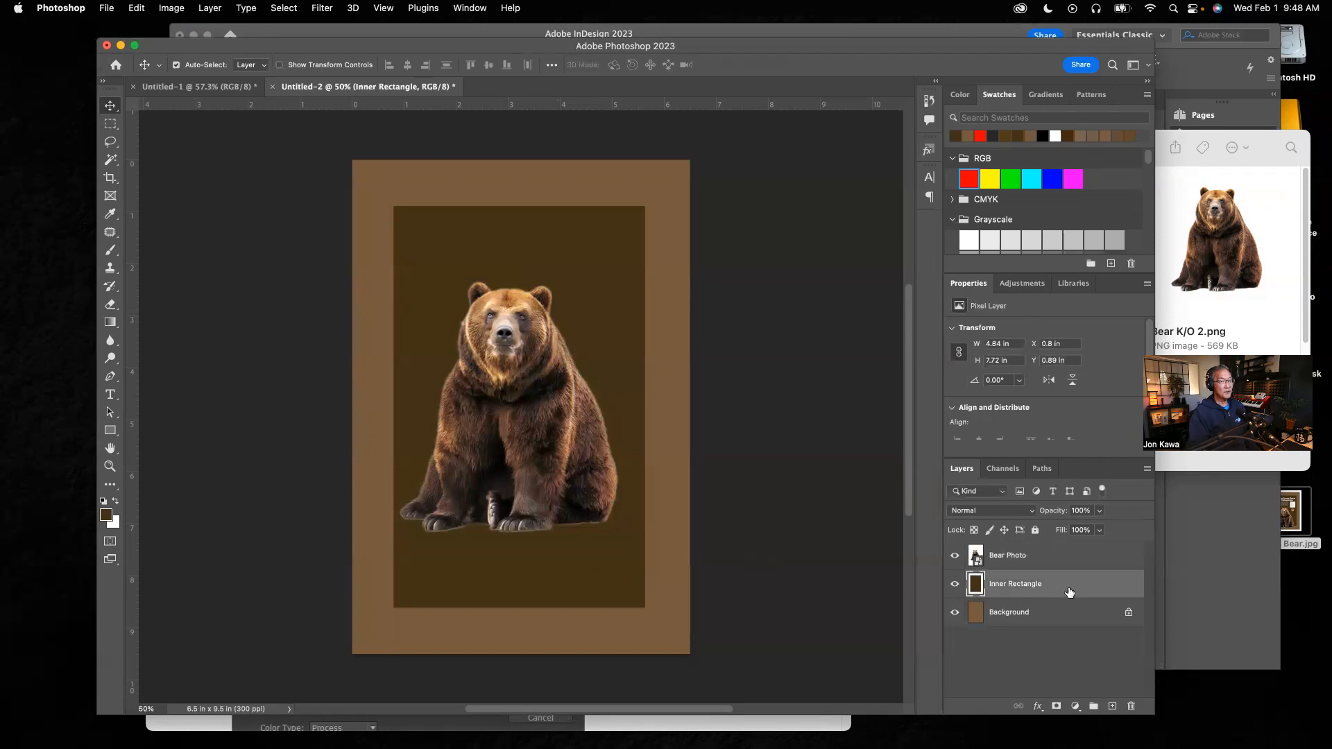
{"action": "left_click", "coordinate": [563, 437]}
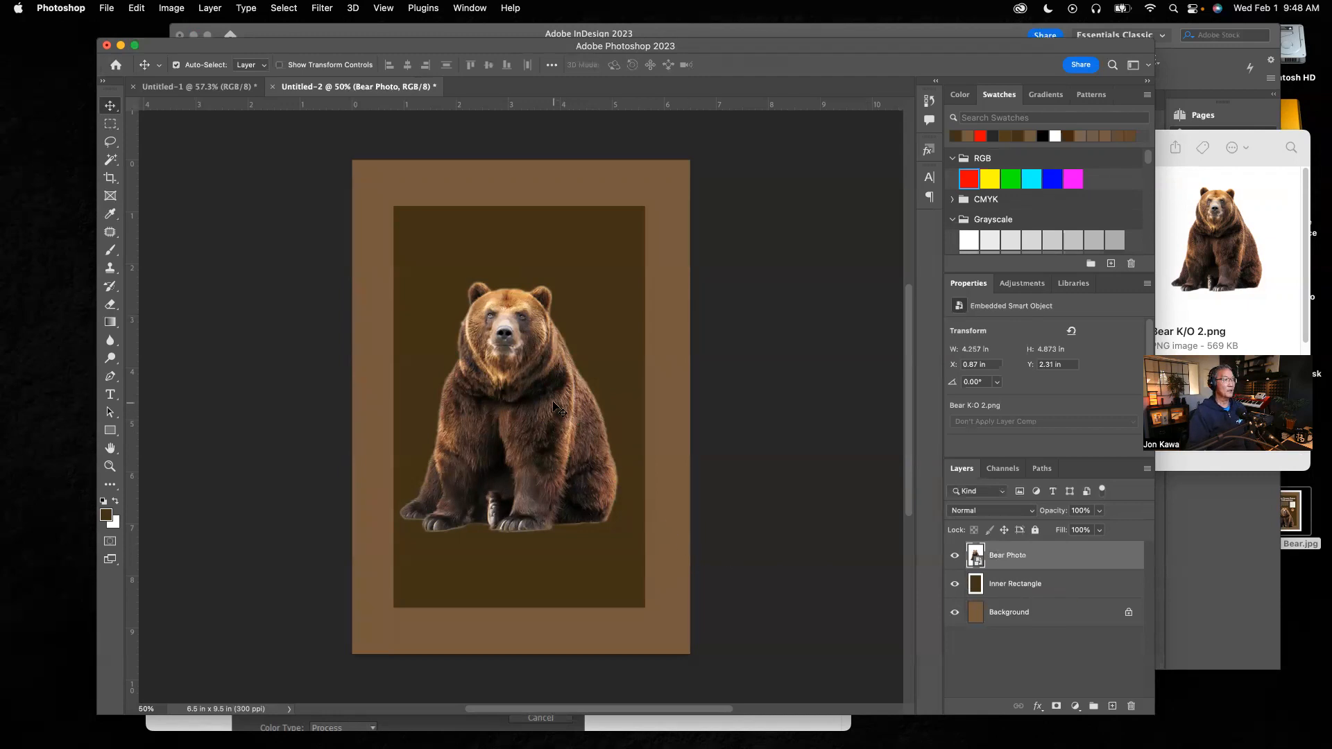
{"action": "left_click_drag", "start_coordinate": [553, 400], "coordinate": [518, 501]}
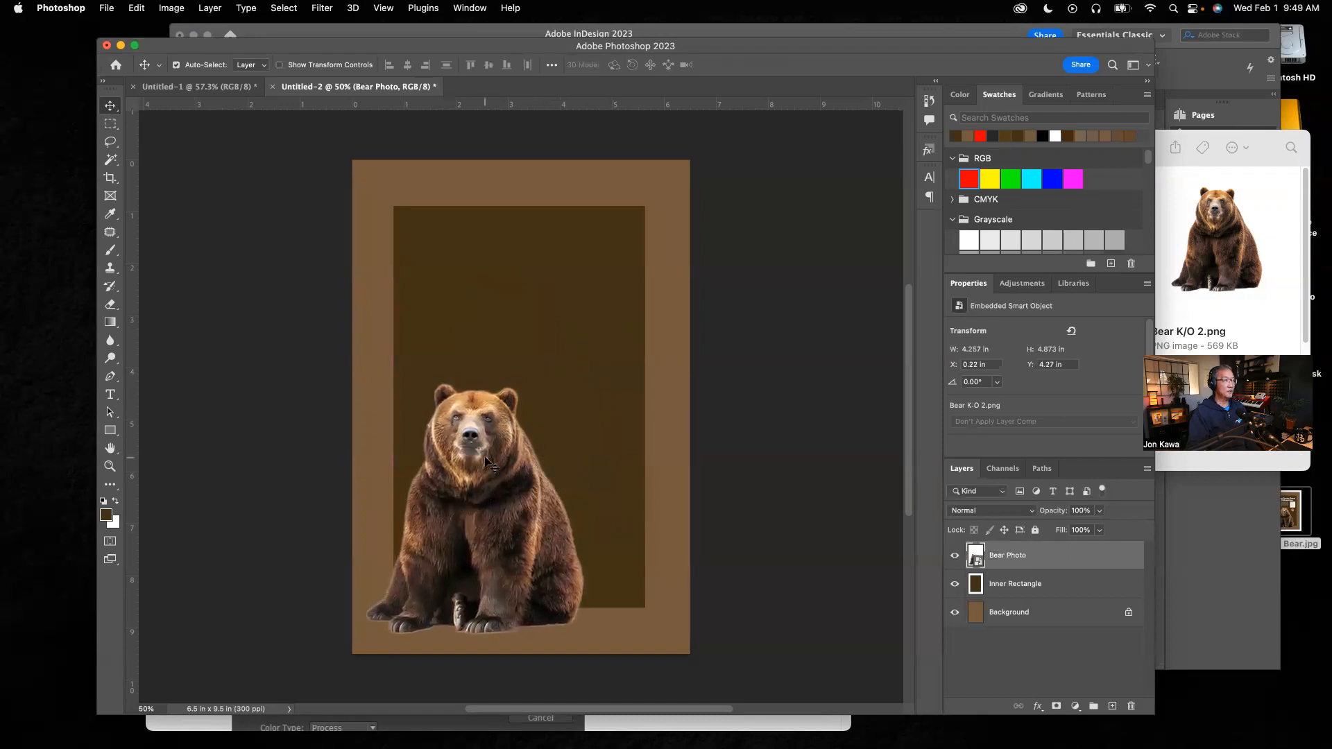
Step: Scale the bear photo up to about 4.6 × 5.27 in, positioned at about X 0.29 in, Y 3.85 in
{"action": "key", "text": "super"}
{"action": "key", "text": "super+t"}
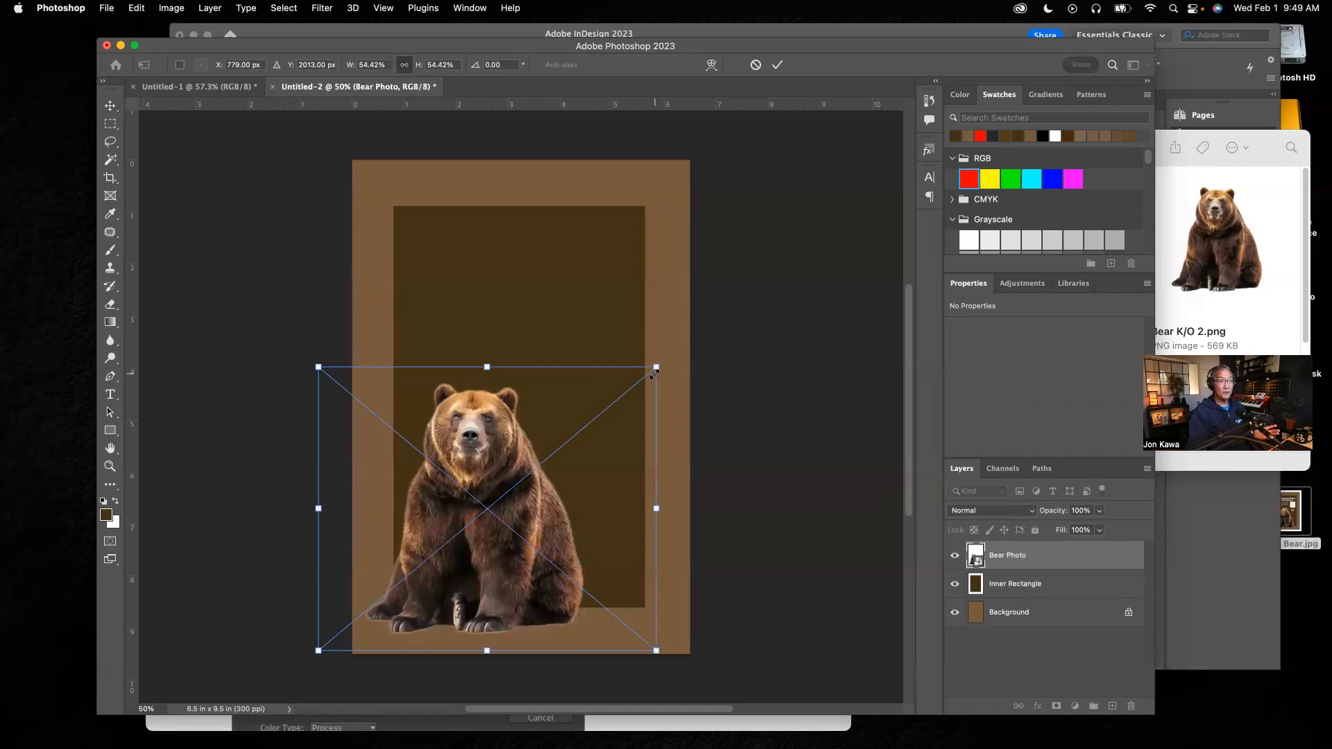
{"action": "left_click_drag", "start_coordinate": [656, 366], "coordinate": [703, 369]}
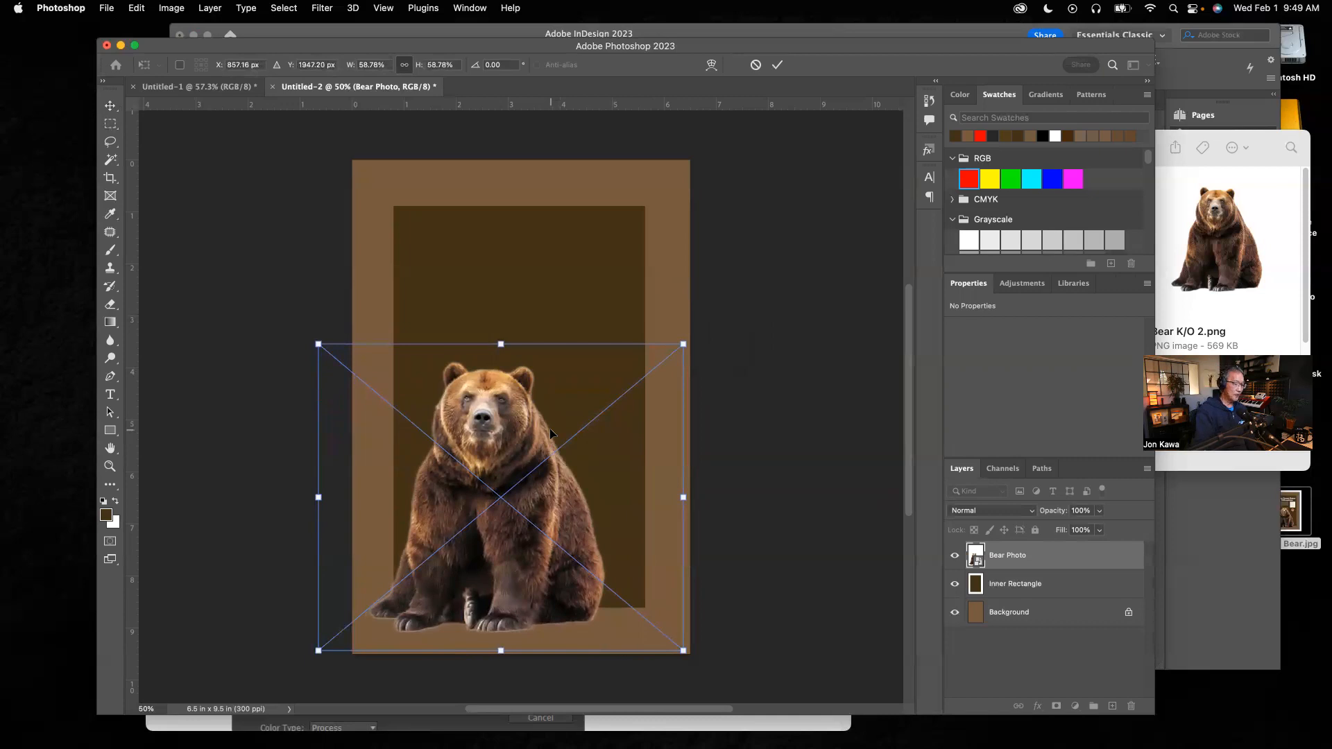
{"action": "key", "text": "Return"}
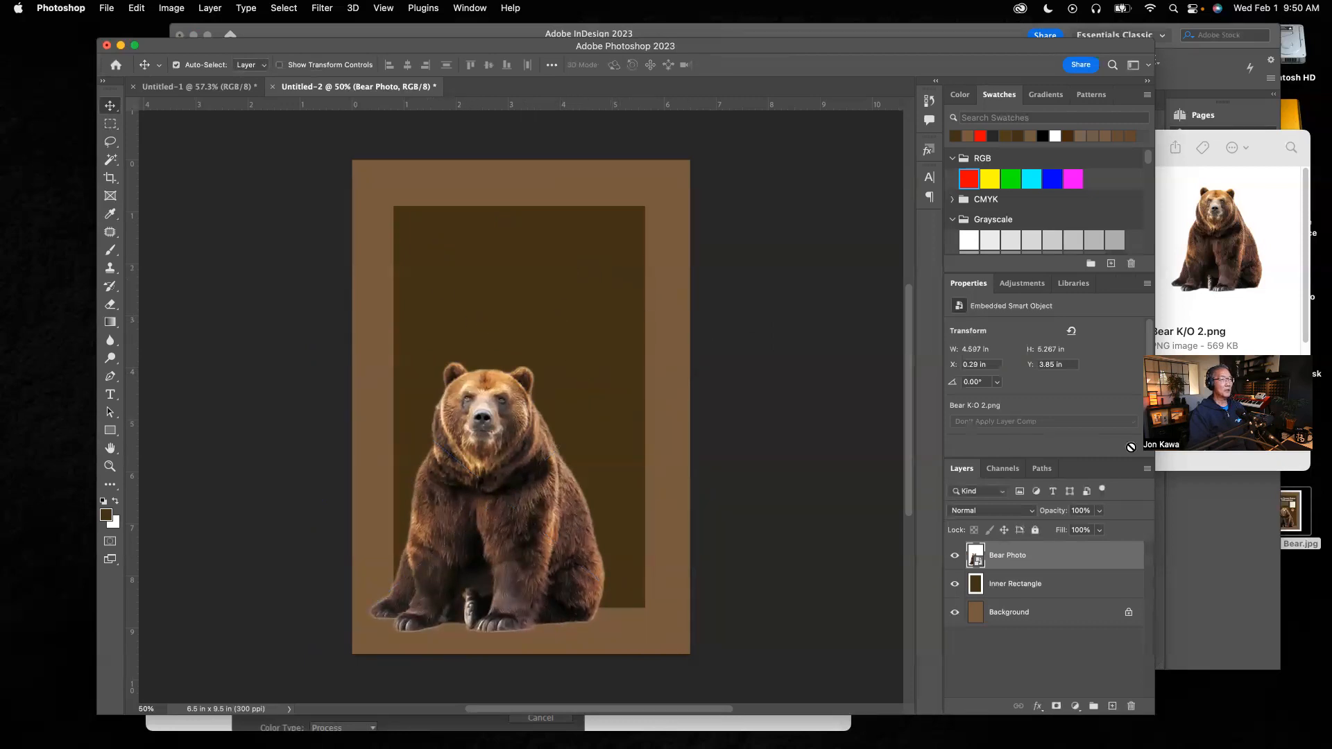
Step: Place Yellowstone Map.png from the assets folder and scale it to about 20% near the inner rectangle's upper right
{"action": "left_click", "coordinate": [1272, 302]}
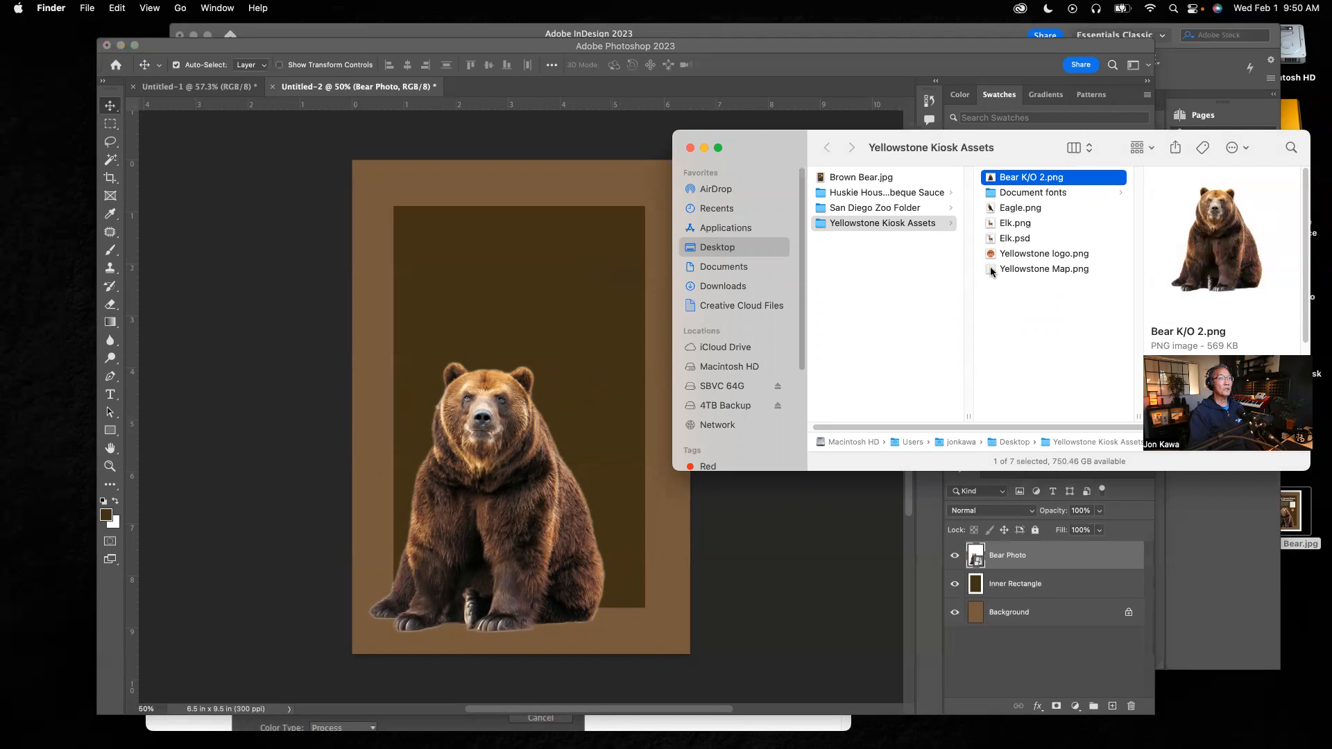
{"action": "left_click_drag", "start_coordinate": [991, 271], "coordinate": [541, 287]}
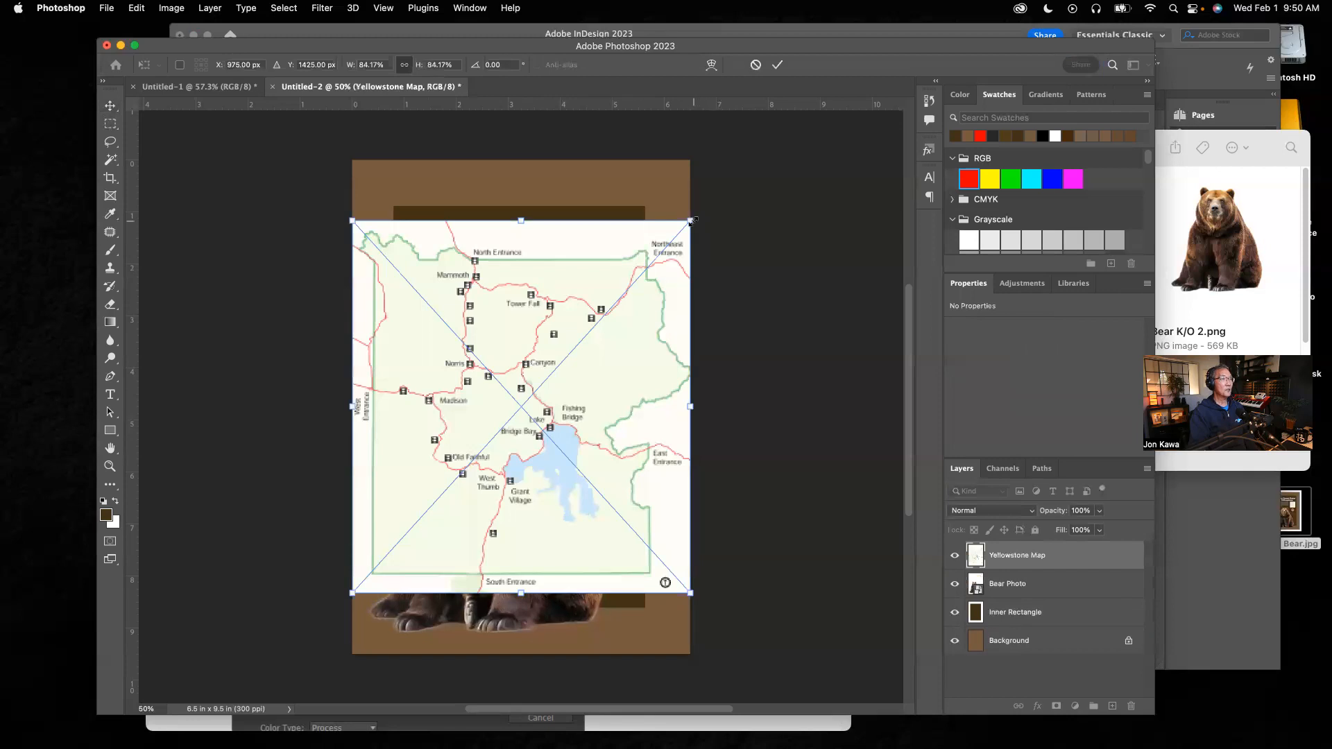
{"action": "left_click_drag", "start_coordinate": [692, 220], "coordinate": [440, 495]}
{"action": "left_click_drag", "start_coordinate": [424, 555], "coordinate": [614, 343]}
{"action": "left_click_drag", "start_coordinate": [630, 285], "coordinate": [623, 293]}
{"action": "left_click_drag", "start_coordinate": [611, 342], "coordinate": [615, 338]}
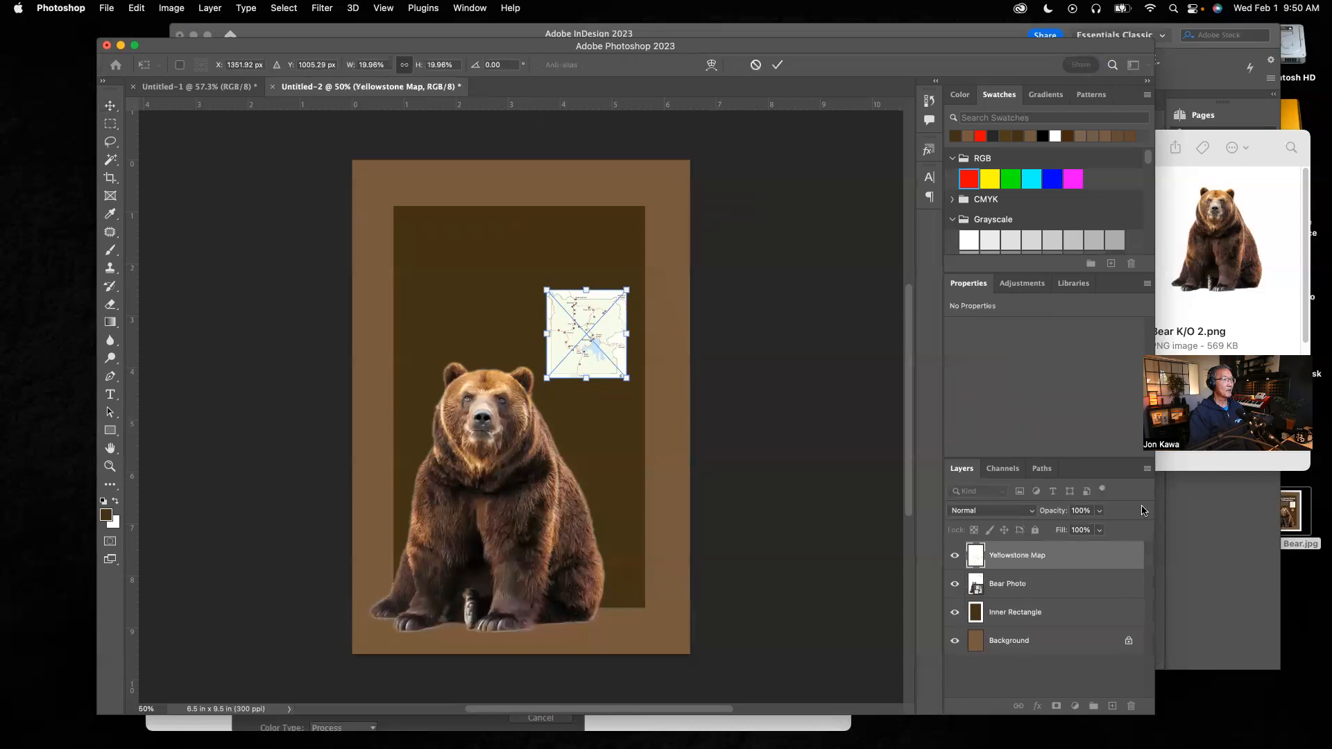
{"action": "left_click", "coordinate": [1263, 315]}
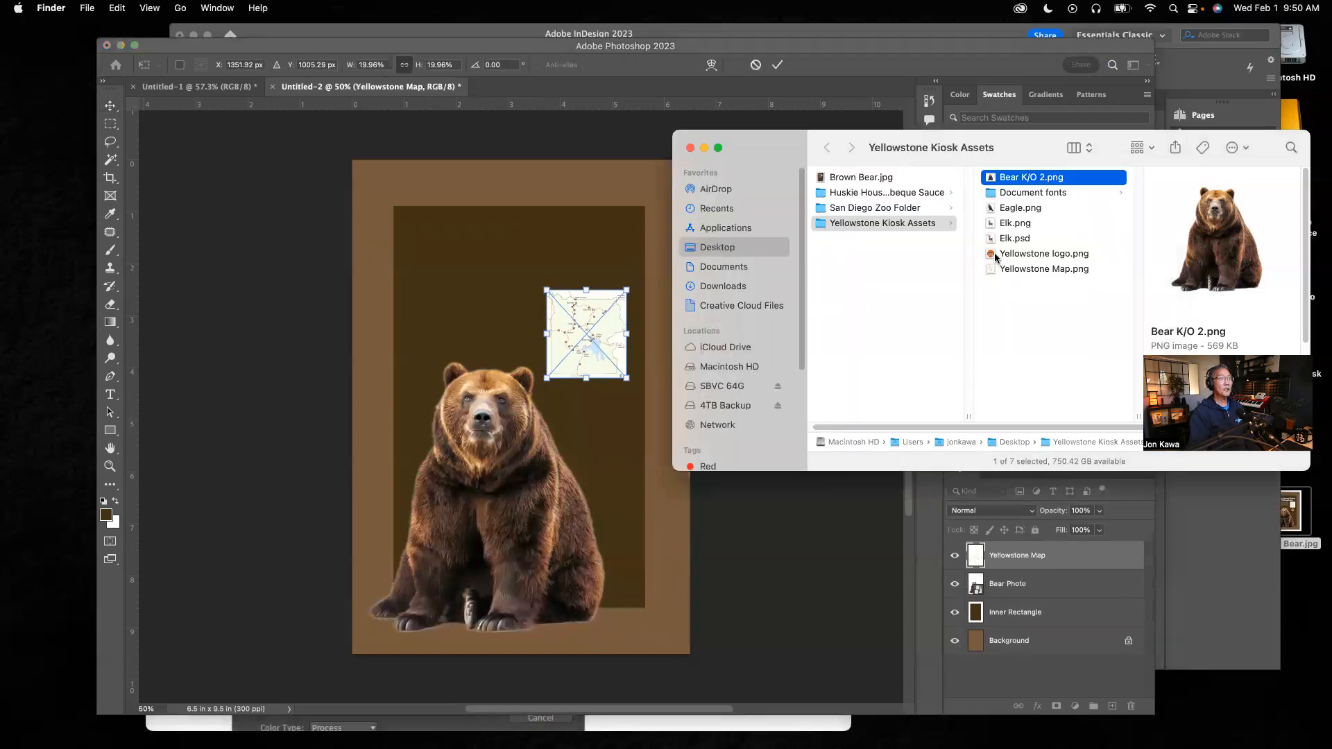
{"action": "left_click_drag", "start_coordinate": [990, 254], "coordinate": [591, 419]}
{"action": "left_click", "coordinate": [579, 240]}
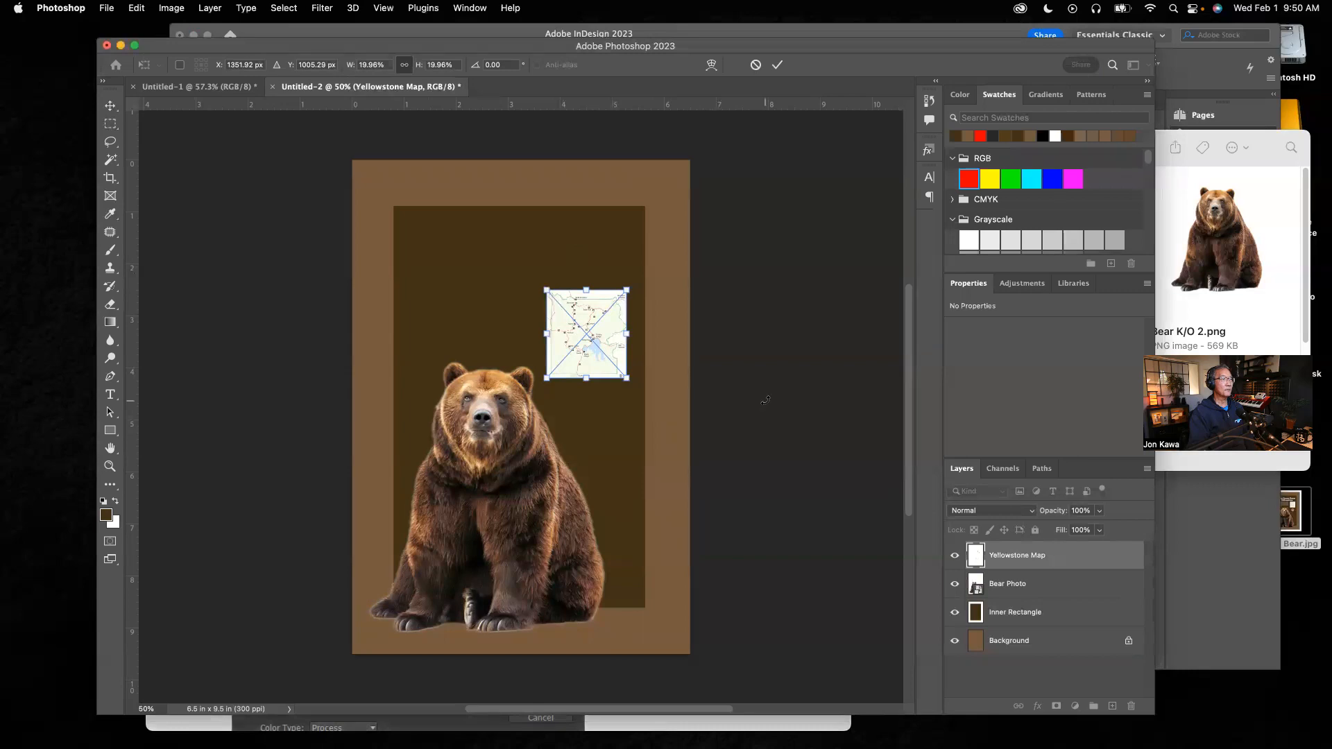
{"action": "left_click", "coordinate": [109, 107]}
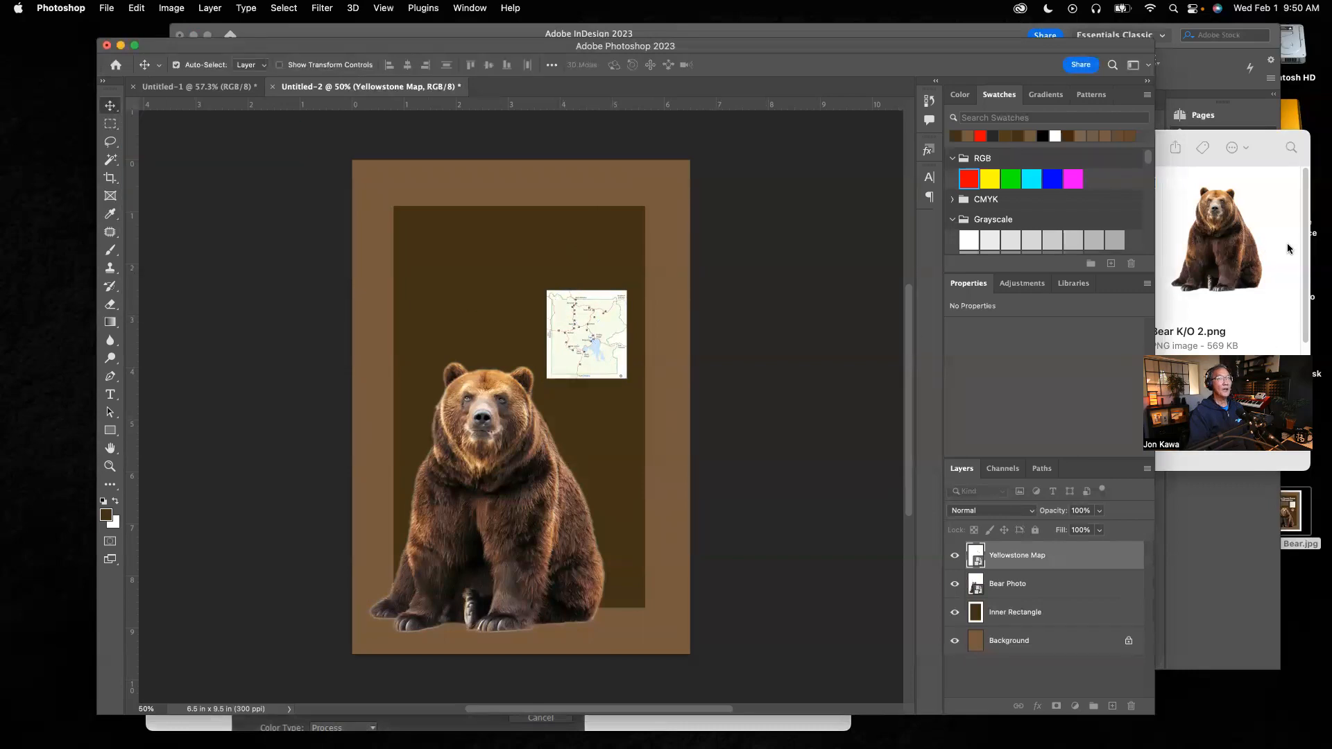
Step: Place Yellowstone logo.png and scale it to about 0.68 in wide just below the map
{"action": "left_click", "coordinate": [1158, 275]}
{"action": "left_click_drag", "start_coordinate": [999, 254], "coordinate": [476, 261]}
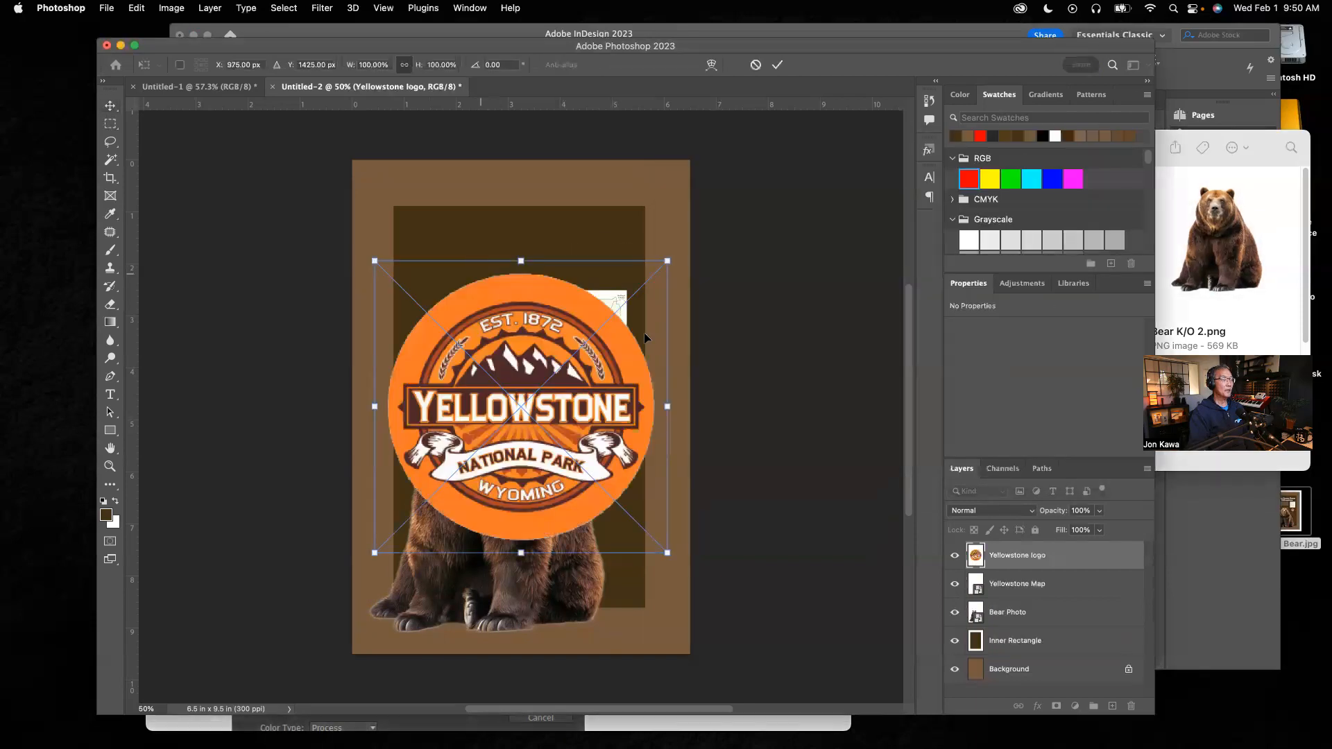
{"action": "left_click_drag", "start_coordinate": [668, 261], "coordinate": [586, 429]}
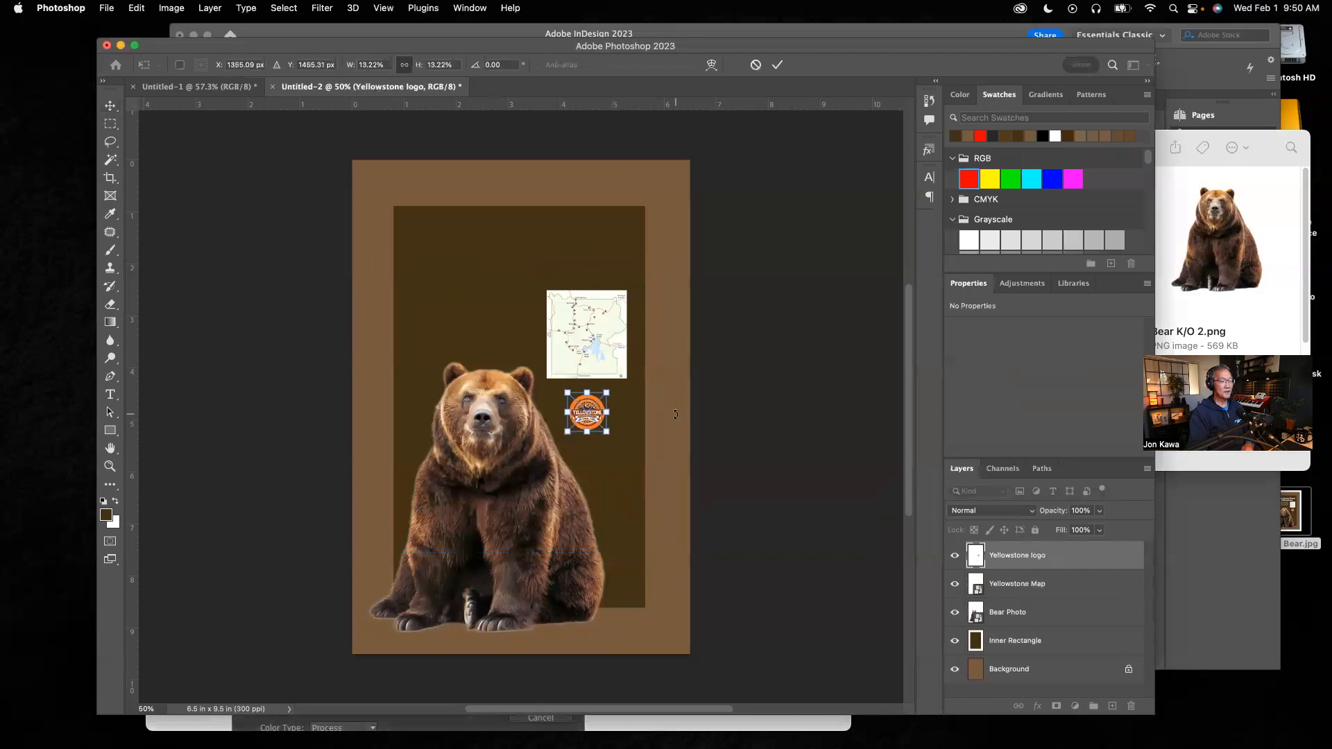
{"action": "key", "text": "Return"}
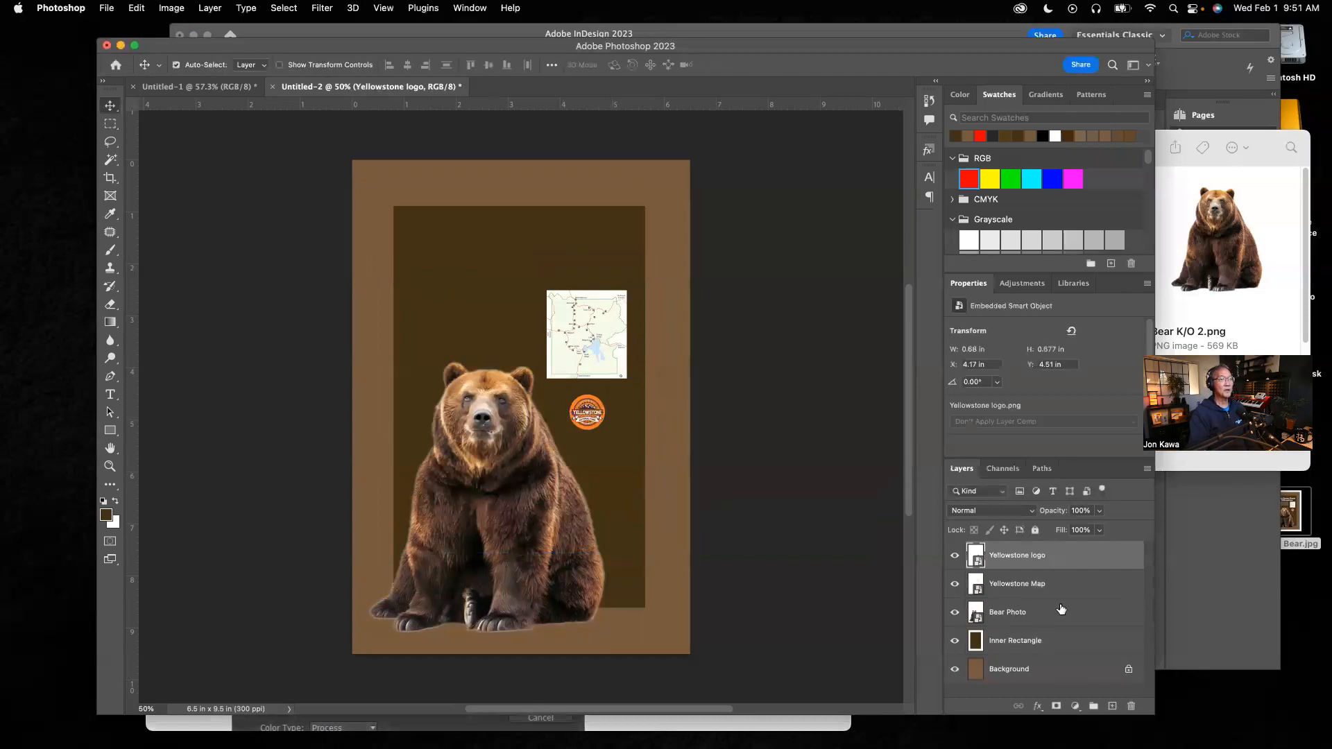
Step: Compare the layout against the original poster in InDesign
{"action": "left_click", "coordinate": [1295, 245]}
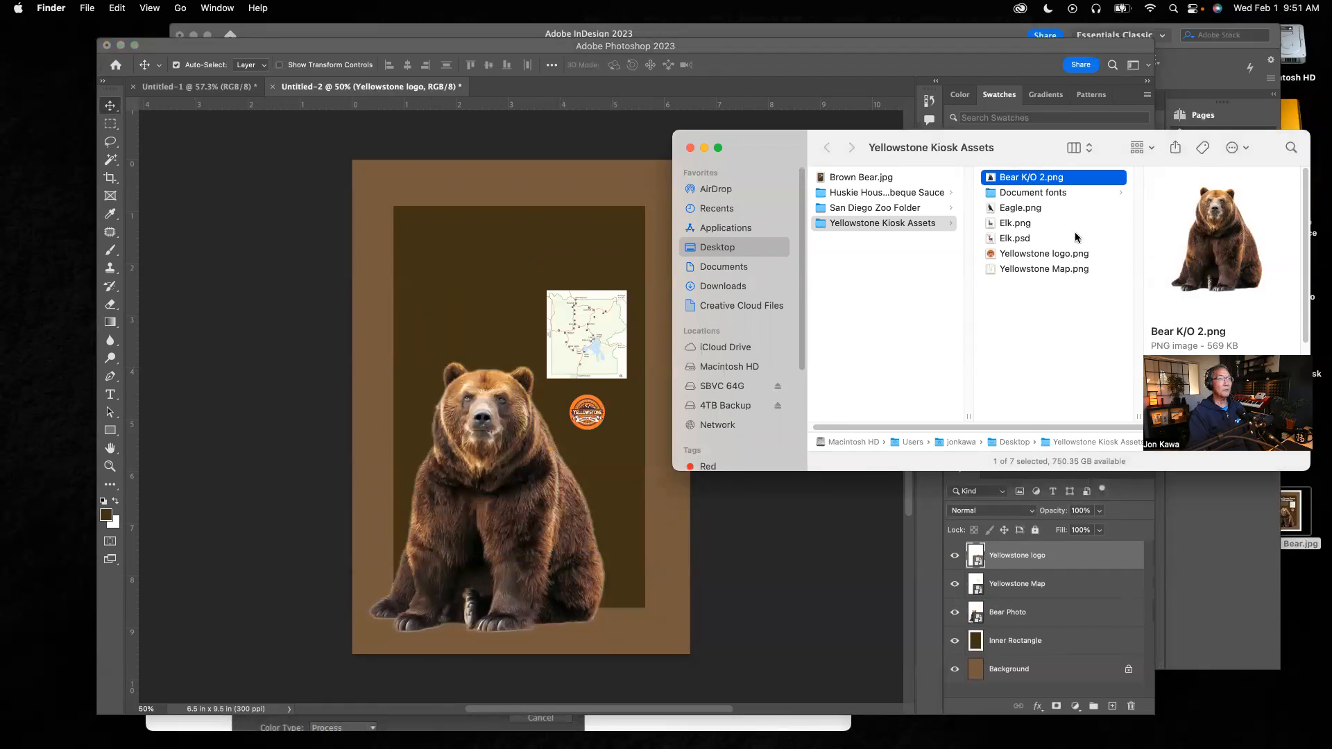
{"action": "left_click", "coordinate": [1194, 611]}
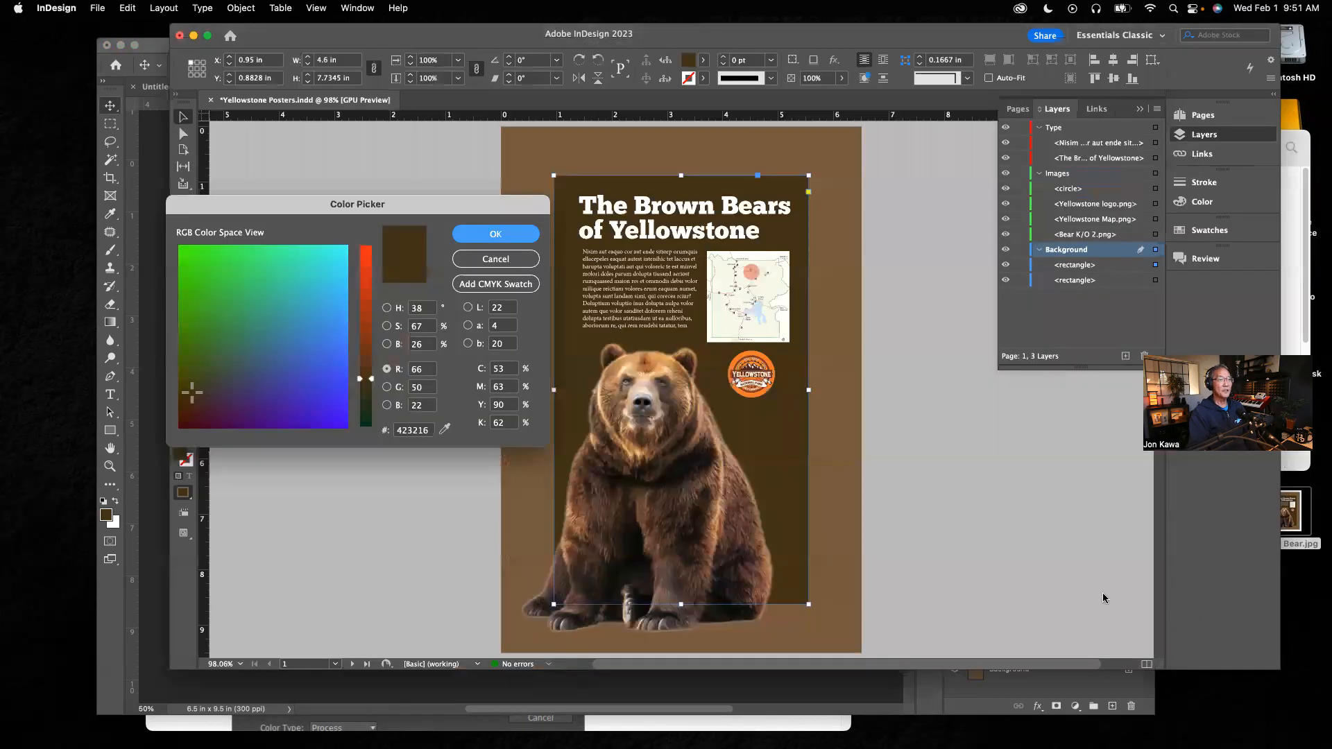
{"action": "left_click", "coordinate": [979, 692]}
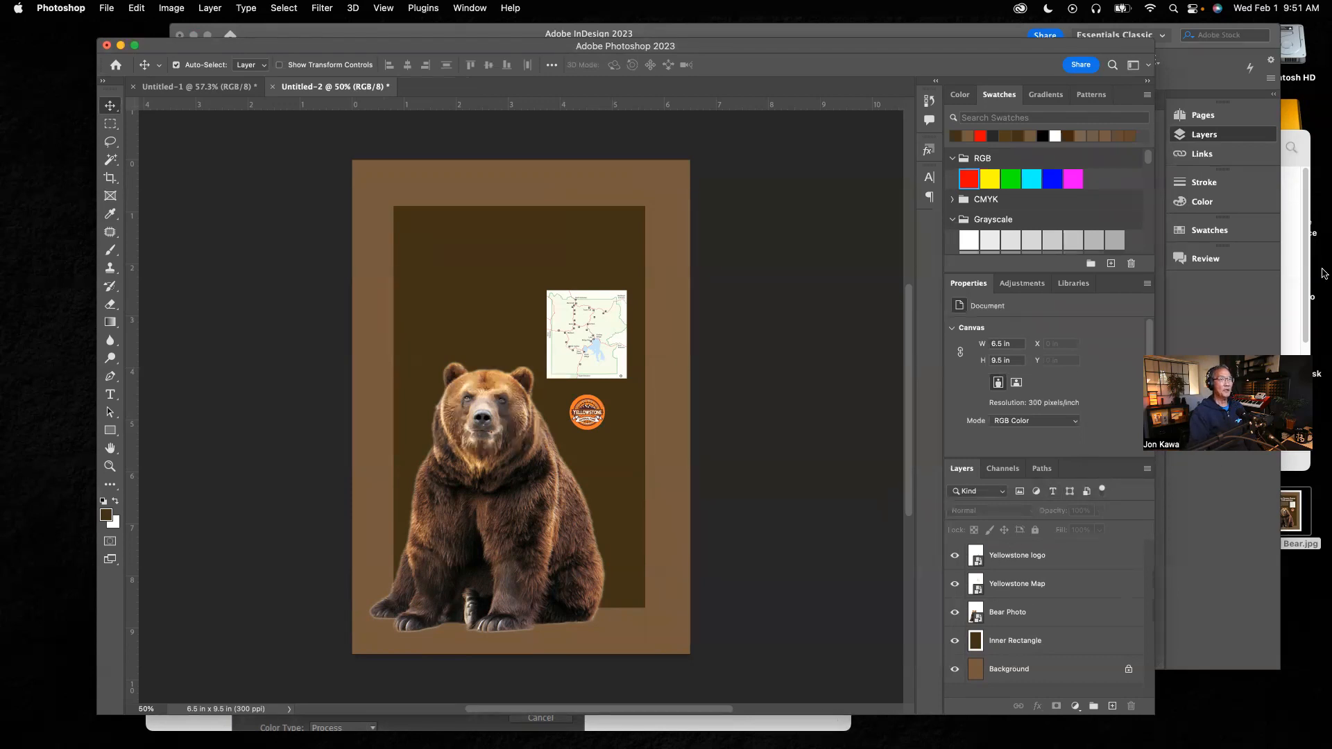
{"action": "left_click", "coordinate": [1292, 279]}
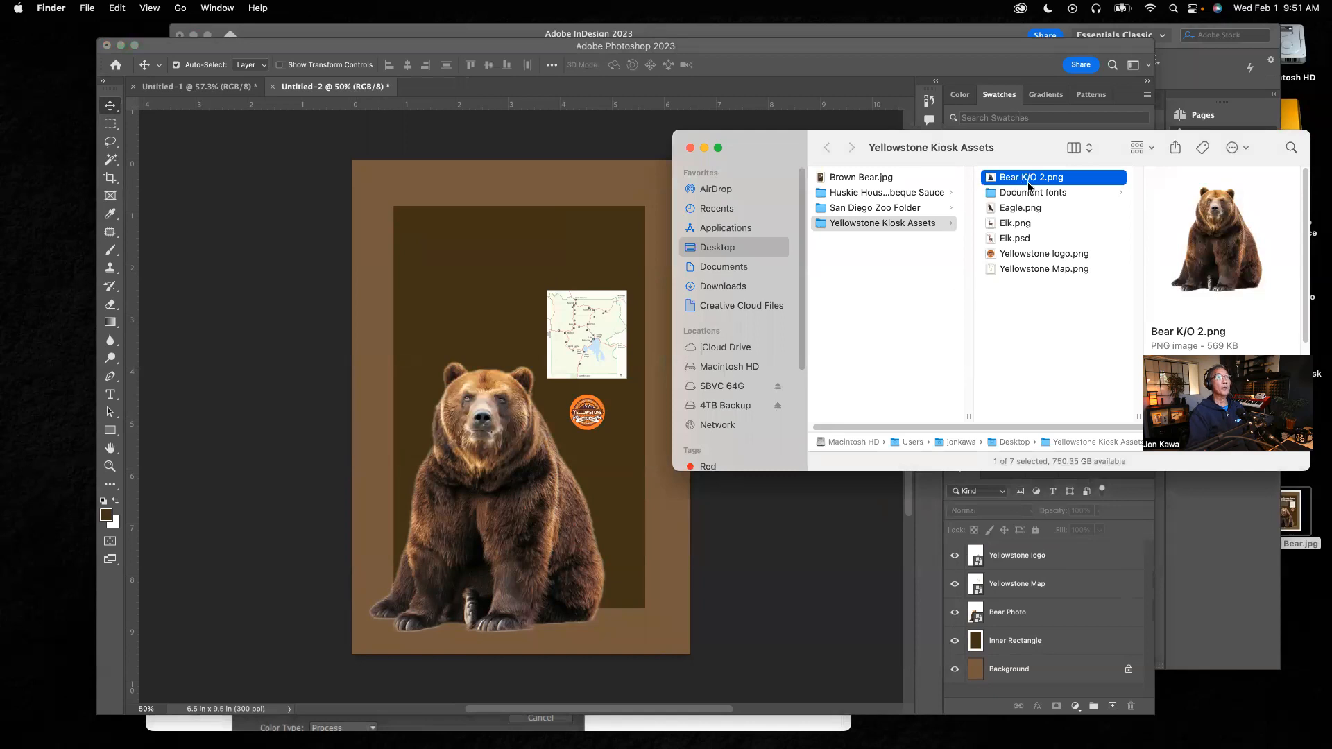
{"action": "left_click", "coordinate": [845, 597]}
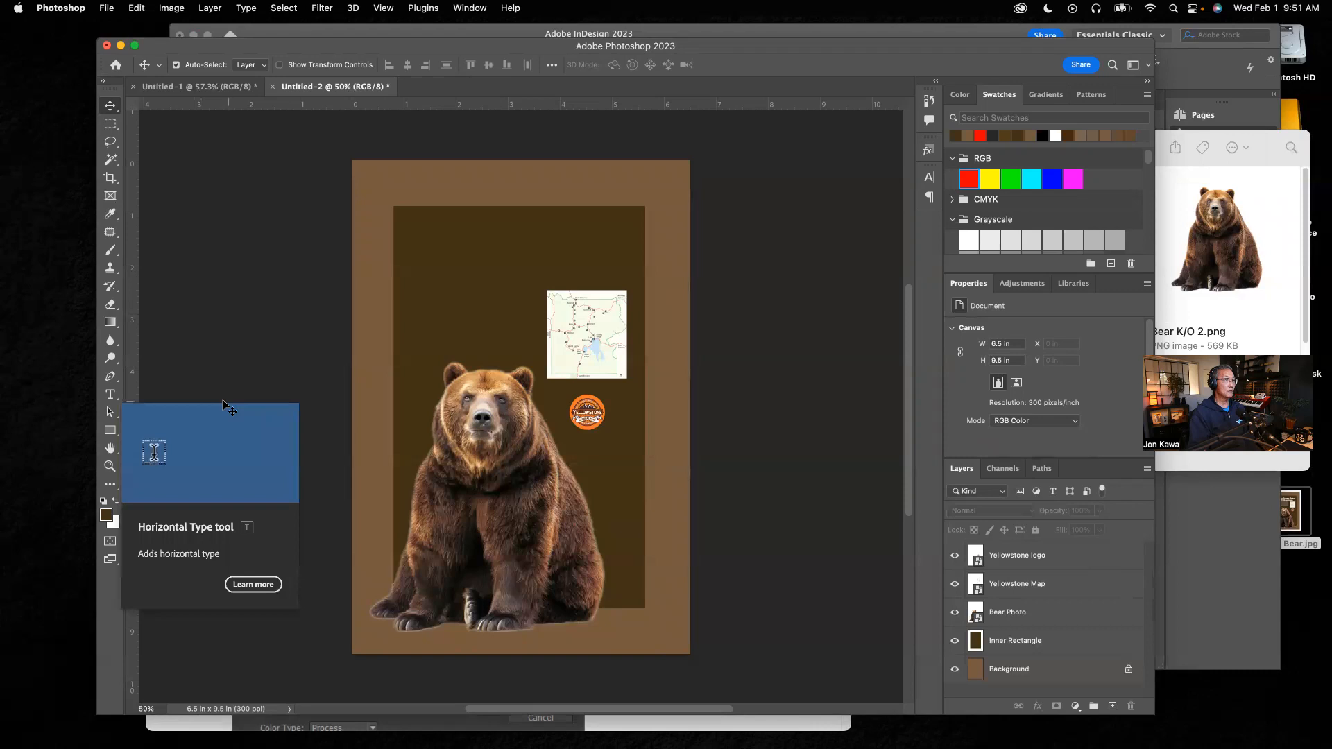
Step: Add a placeholder point text layer near the top of the inner rectangle
{"action": "left_click", "coordinate": [111, 395]}
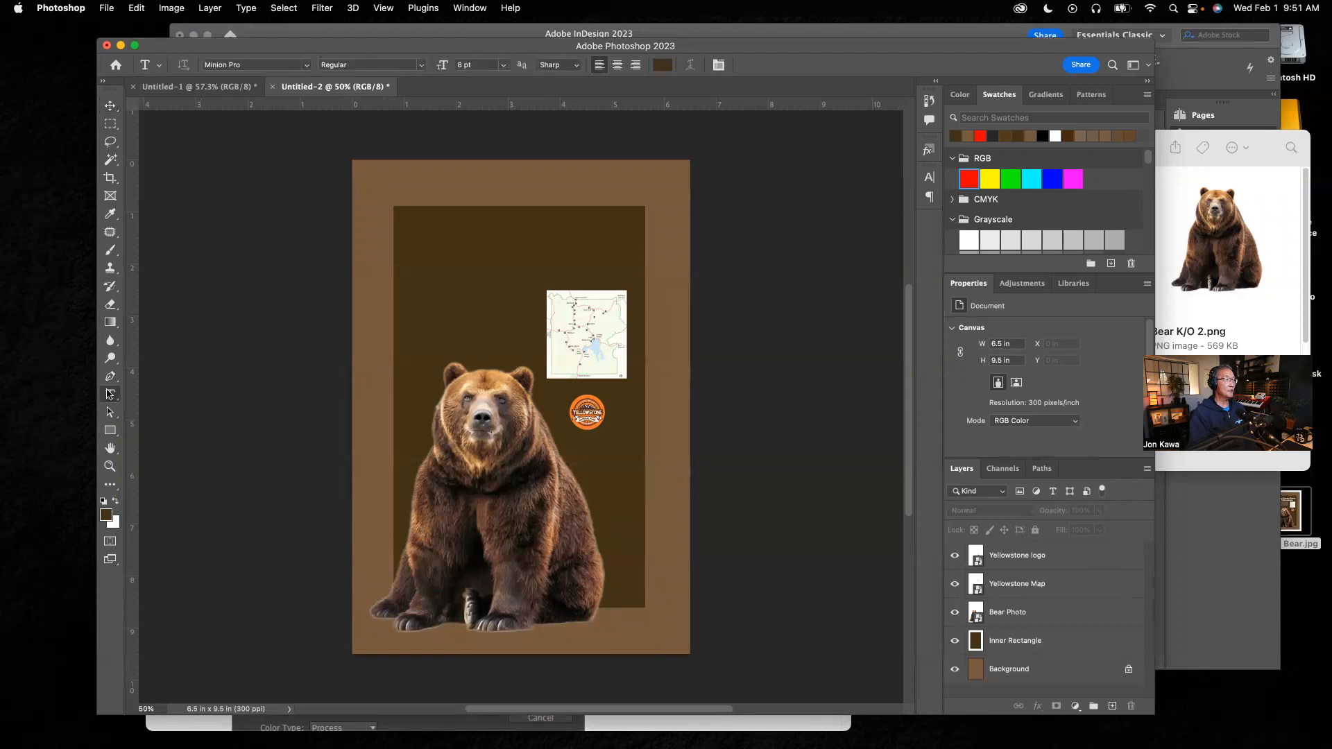
{"action": "left_click", "coordinate": [498, 233]}
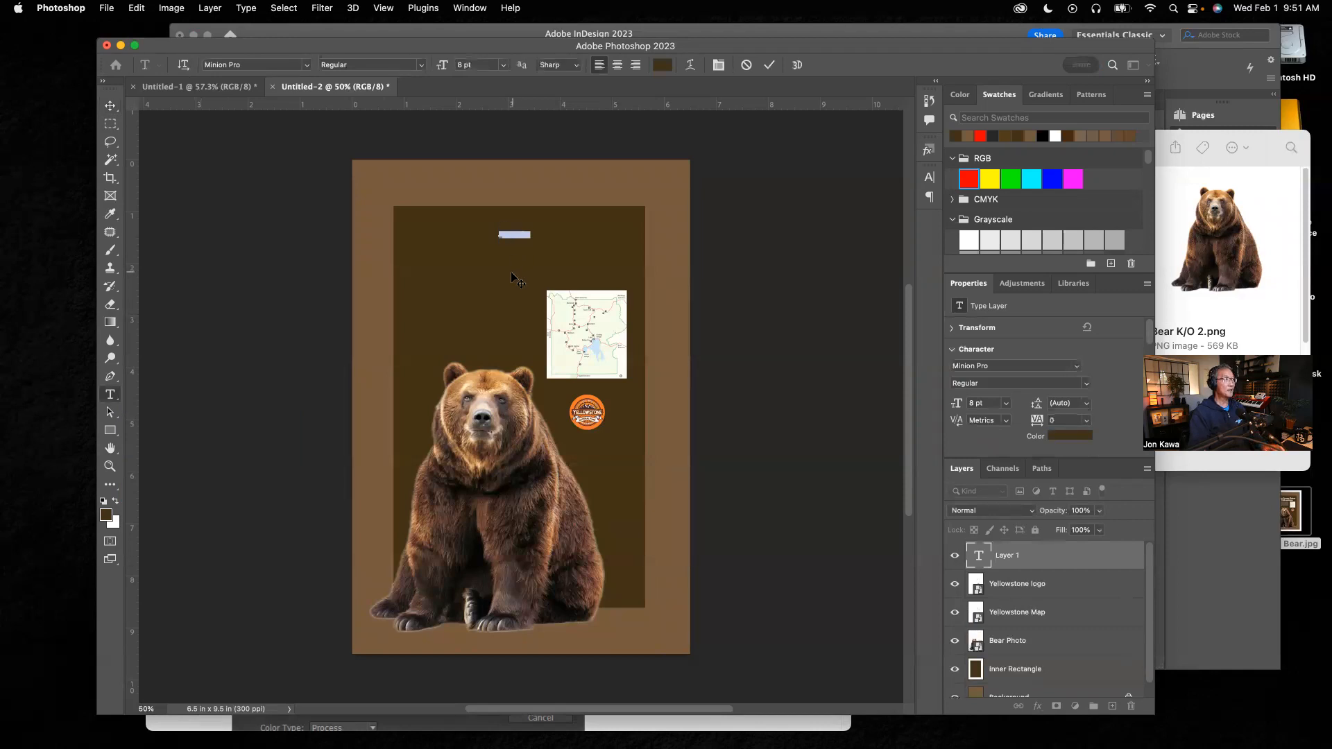
{"action": "left_click", "coordinate": [110, 105]}
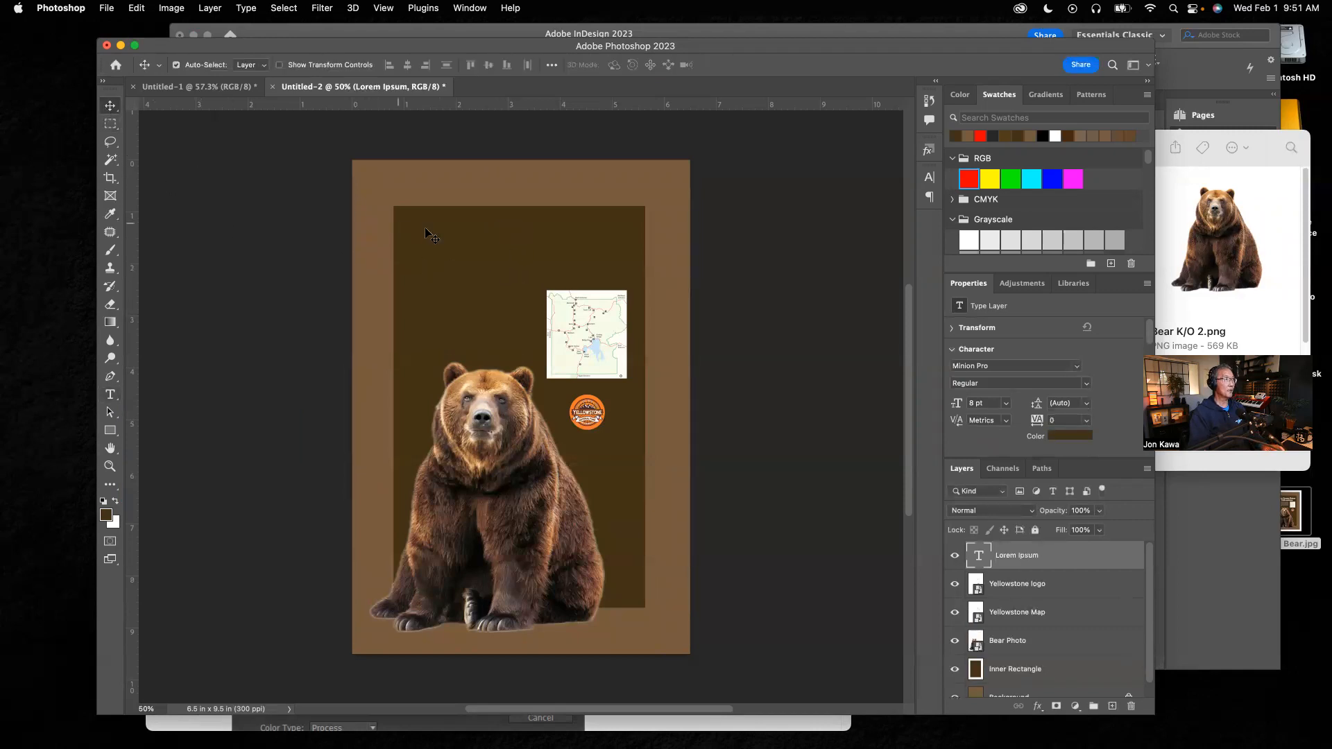
Step: Draw a paragraph text box near the top of the inner rectangle, then delete both placeholder text layers
{"action": "scroll", "coordinate": [522, 259], "scroll_direction": "left", "scroll_amount": 10}
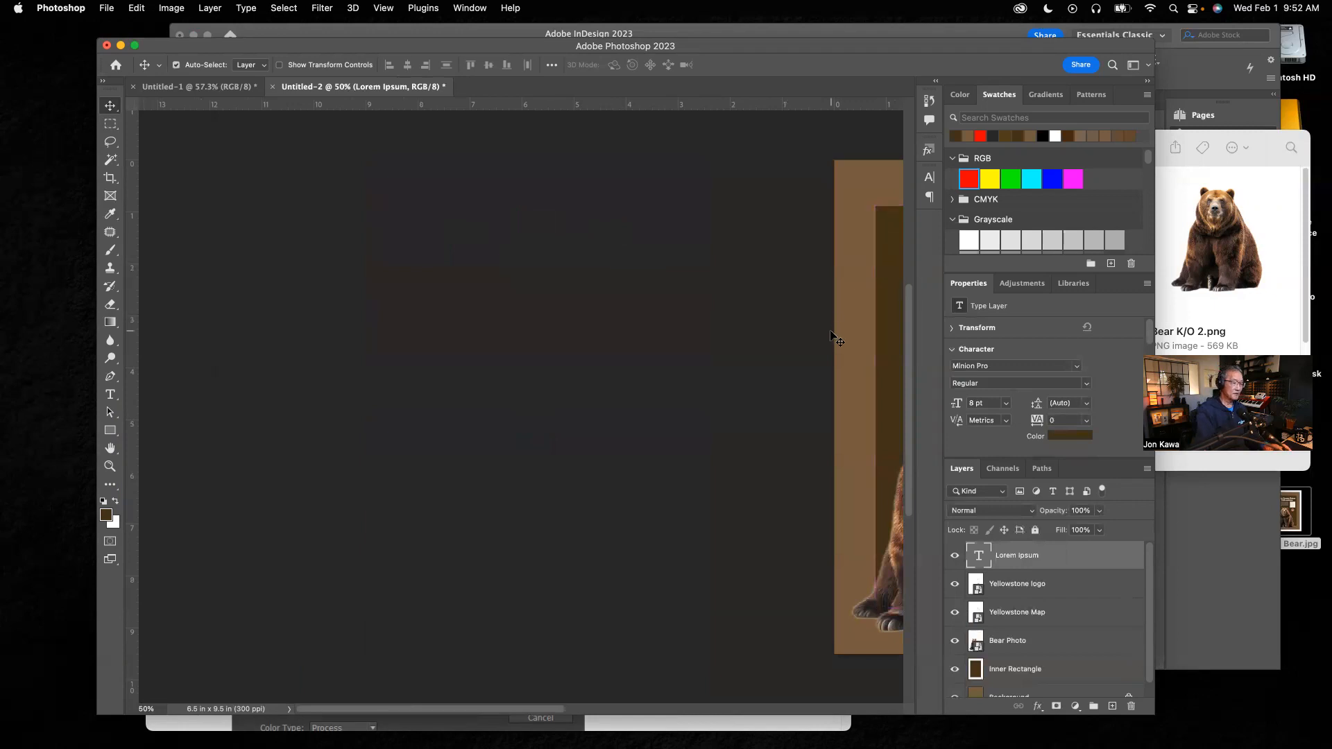
{"action": "key", "text": "super+0"}
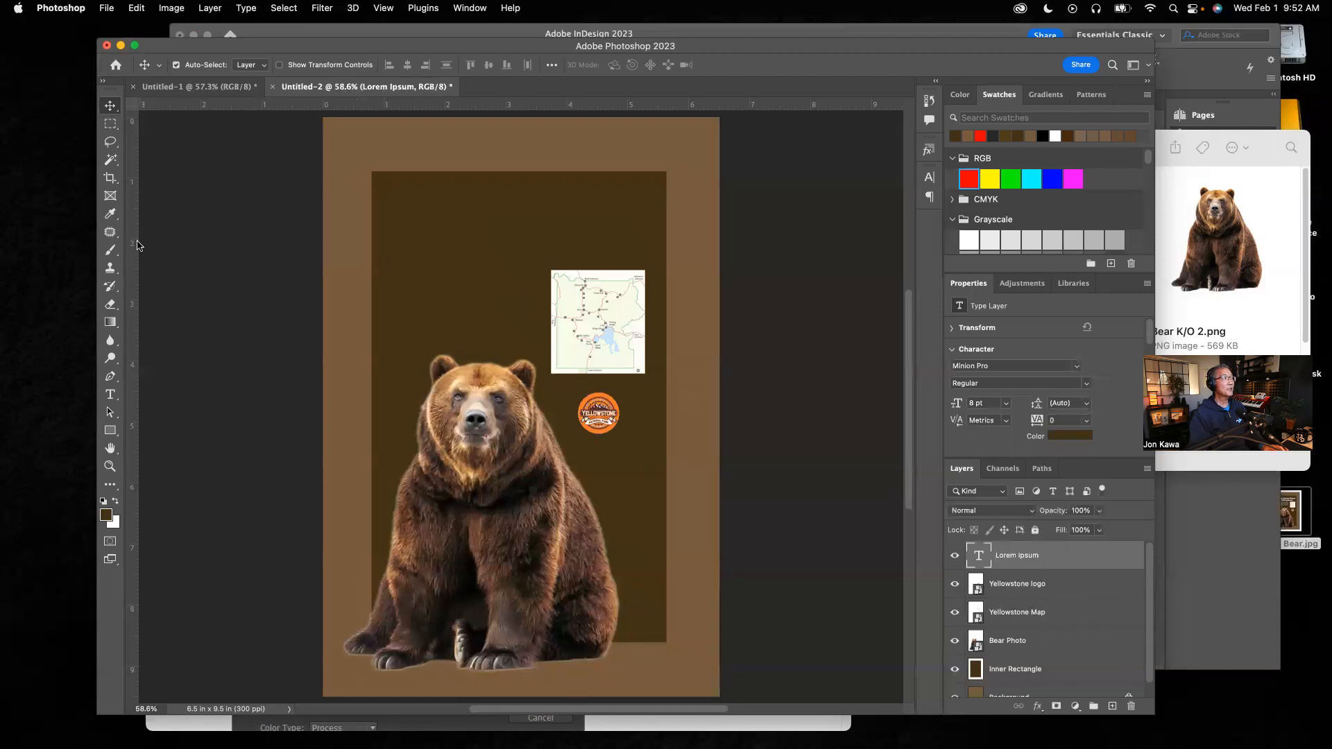
{"action": "left_click", "coordinate": [110, 394]}
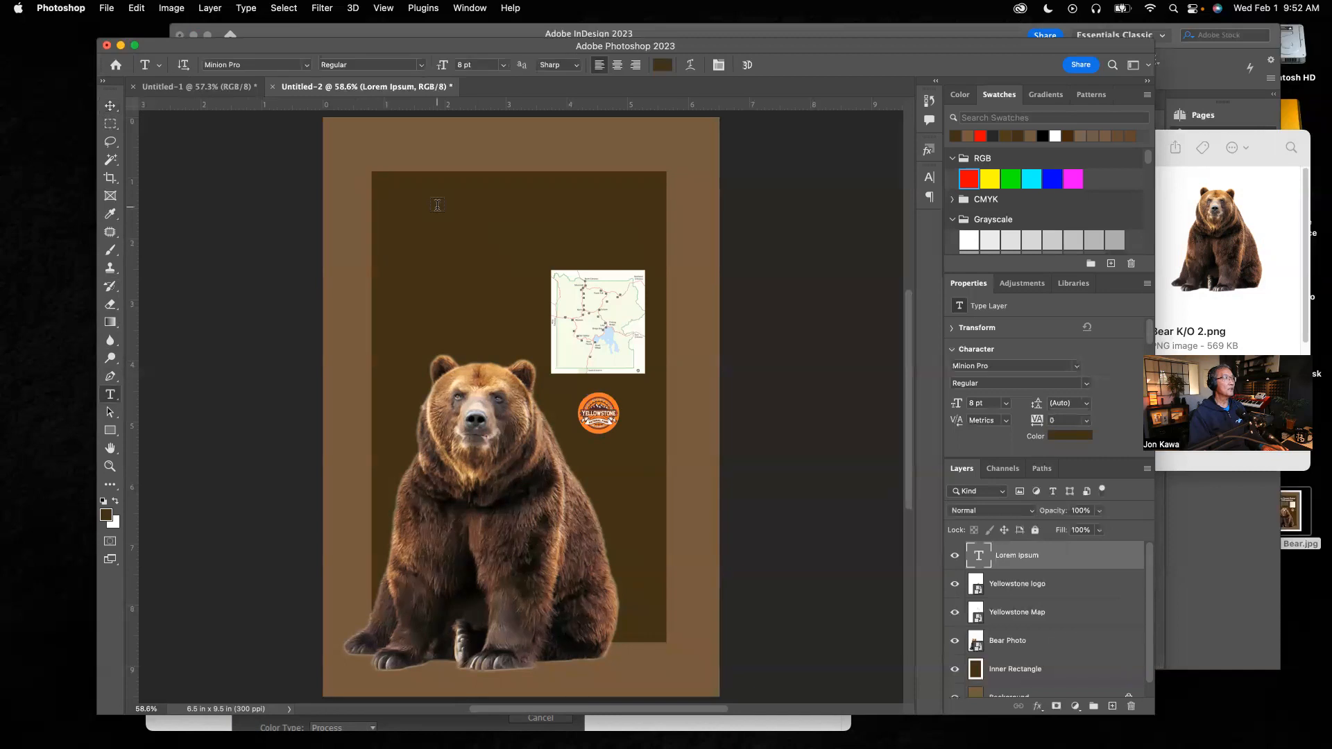
{"action": "left_click_drag", "start_coordinate": [526, 191], "coordinate": [471, 196]}
{"action": "left_click_drag", "start_coordinate": [436, 194], "coordinate": [435, 197]}
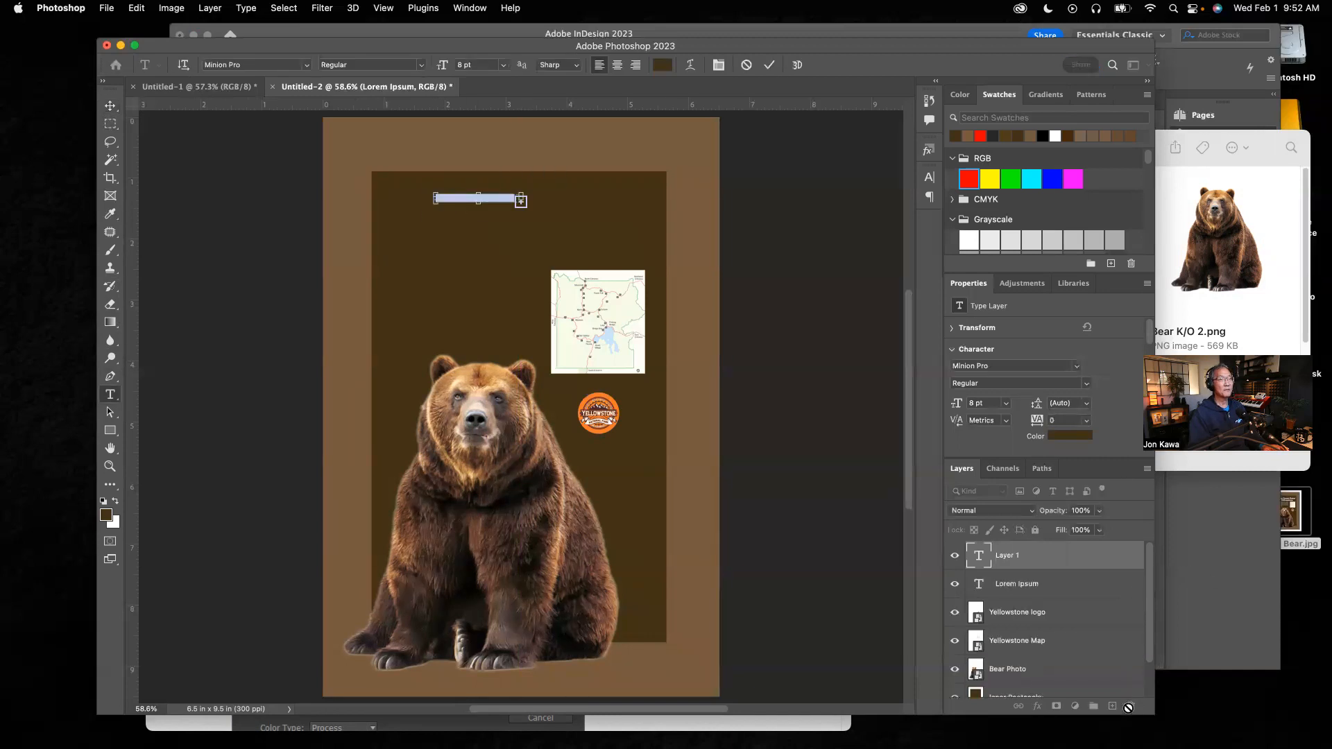
{"action": "left_click", "coordinate": [109, 105]}
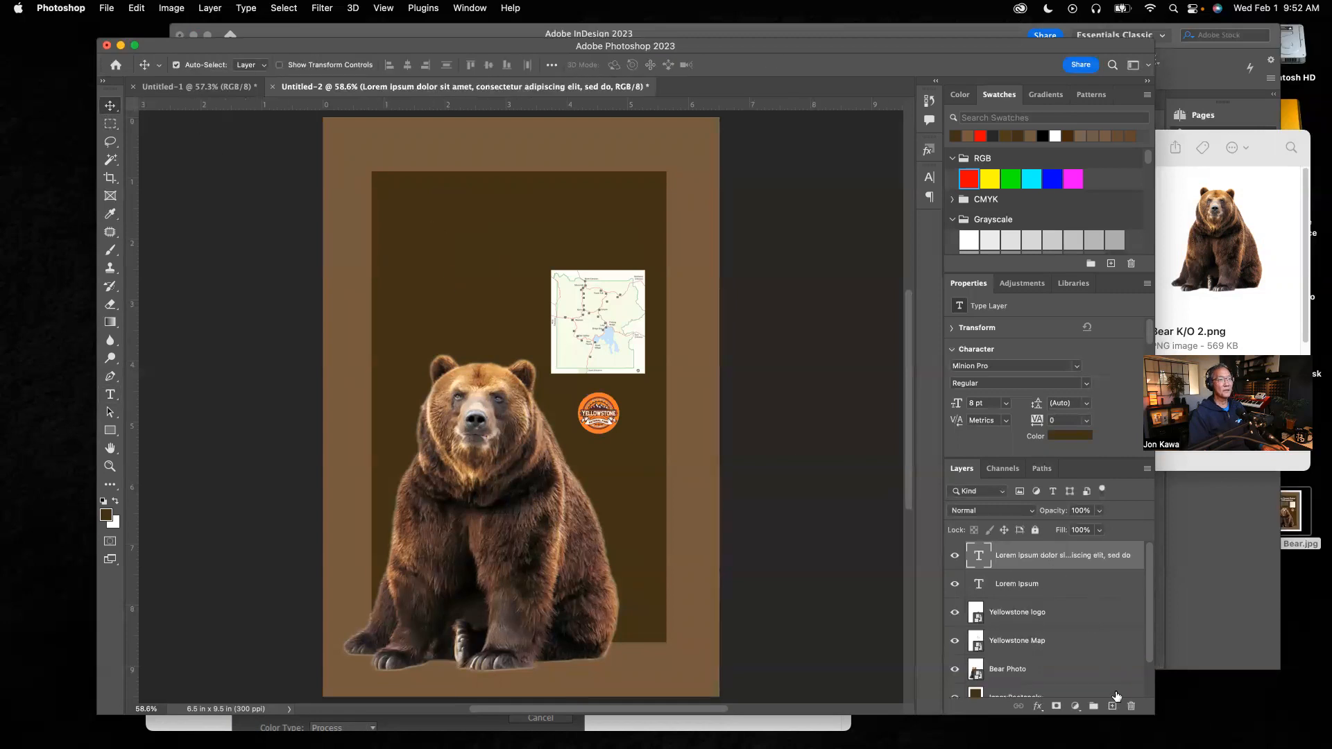
{"action": "left_click", "coordinate": [1131, 706]}
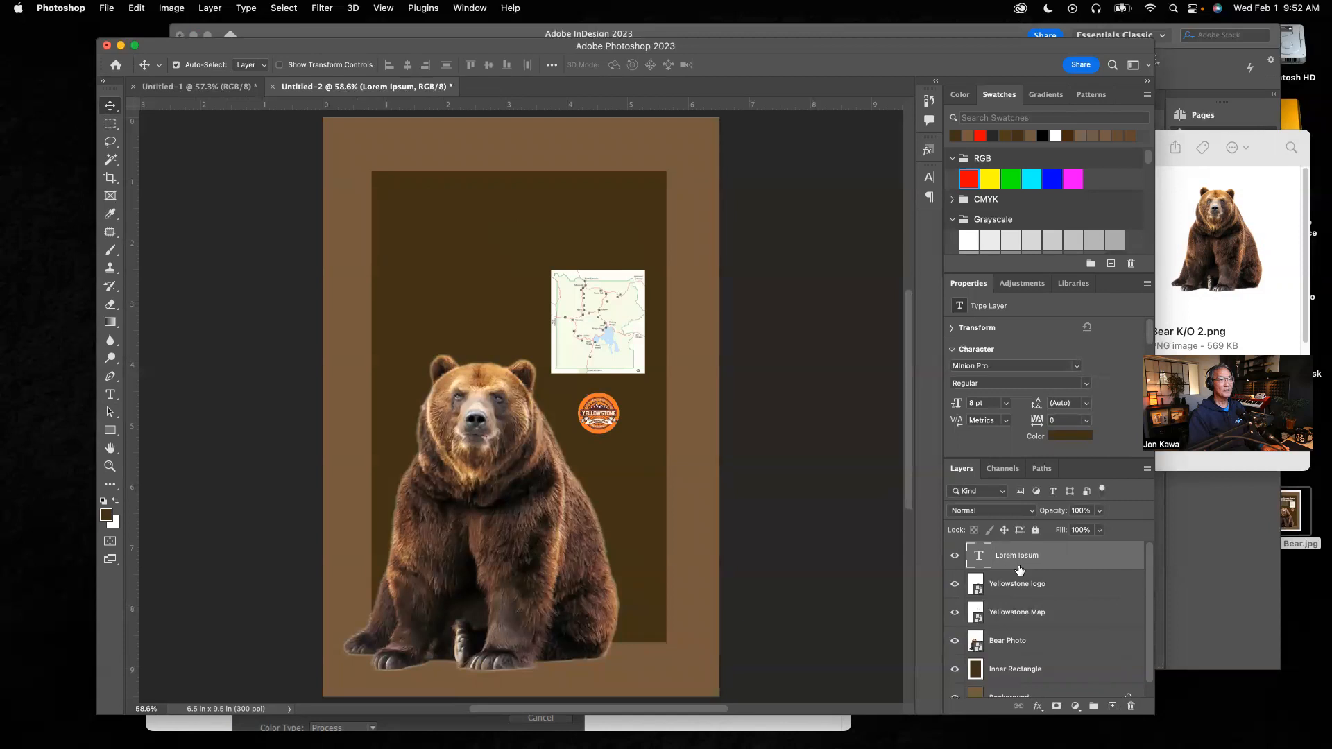
{"action": "left_click", "coordinate": [1131, 707]}
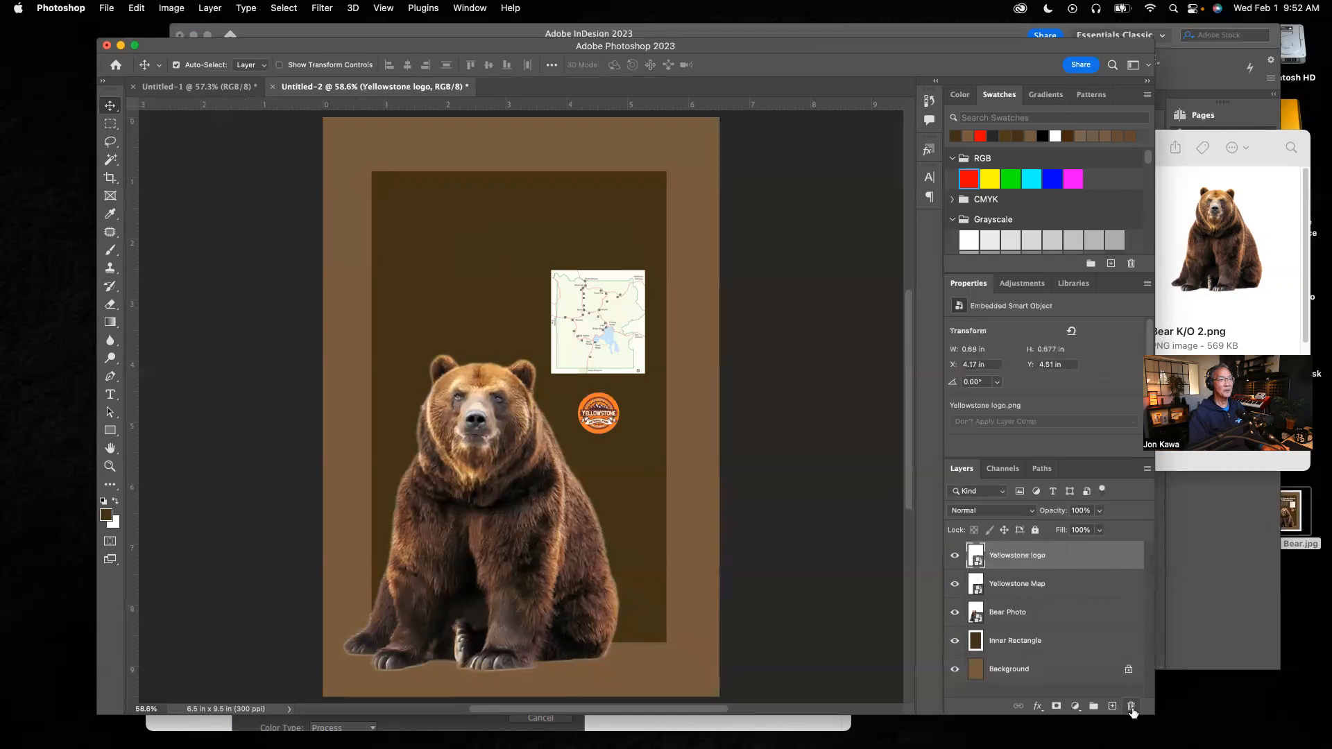
Step: With the Type tool active, set the foreground color to white from the swatches
{"action": "left_click", "coordinate": [111, 397]}
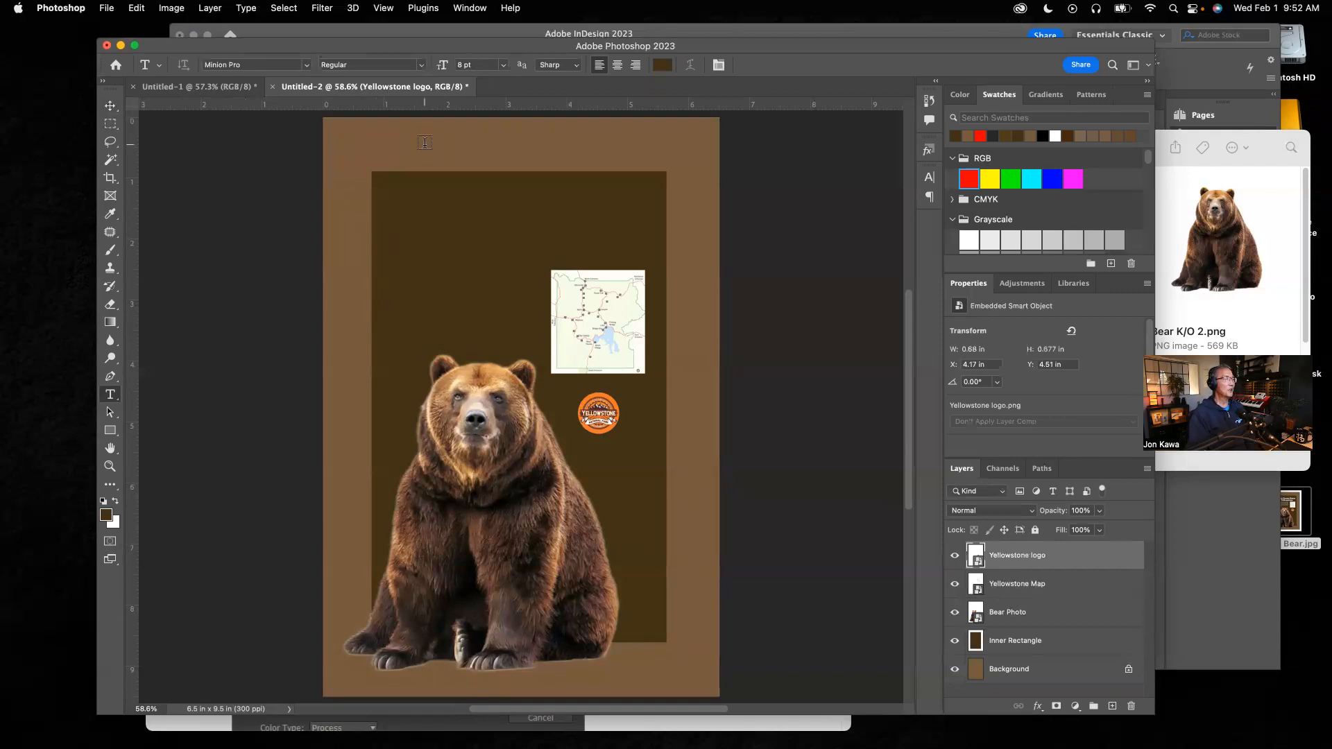
{"action": "left_click", "coordinate": [105, 517]}
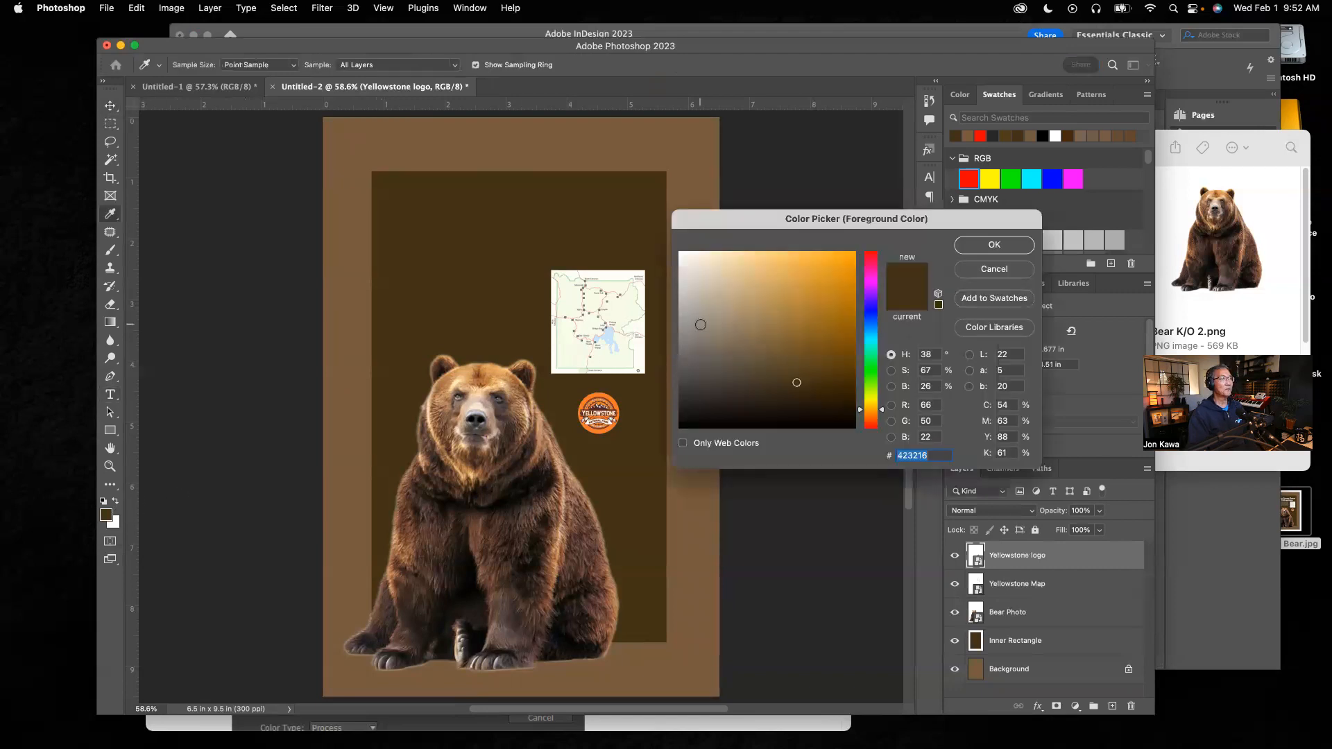
{"action": "left_click", "coordinate": [992, 270]}
{"action": "key", "text": "t"}
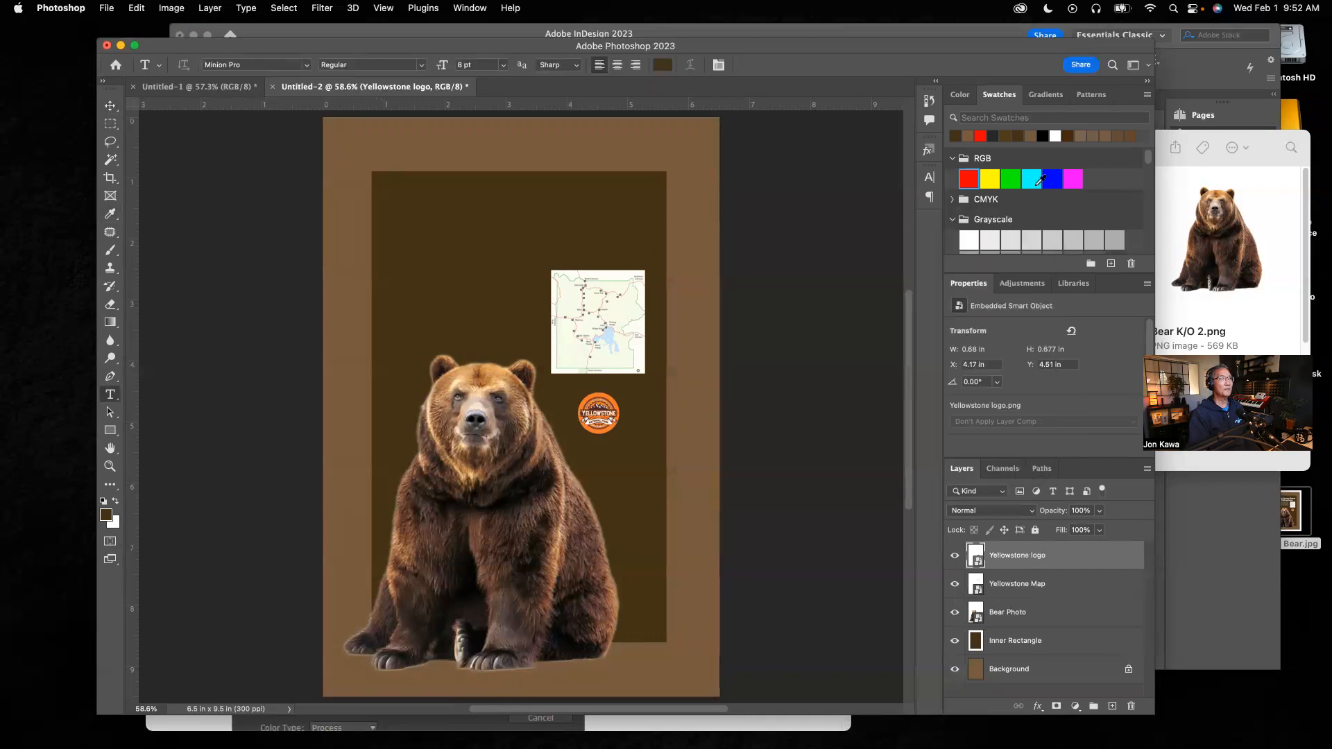
{"action": "left_click", "coordinate": [1055, 135]}
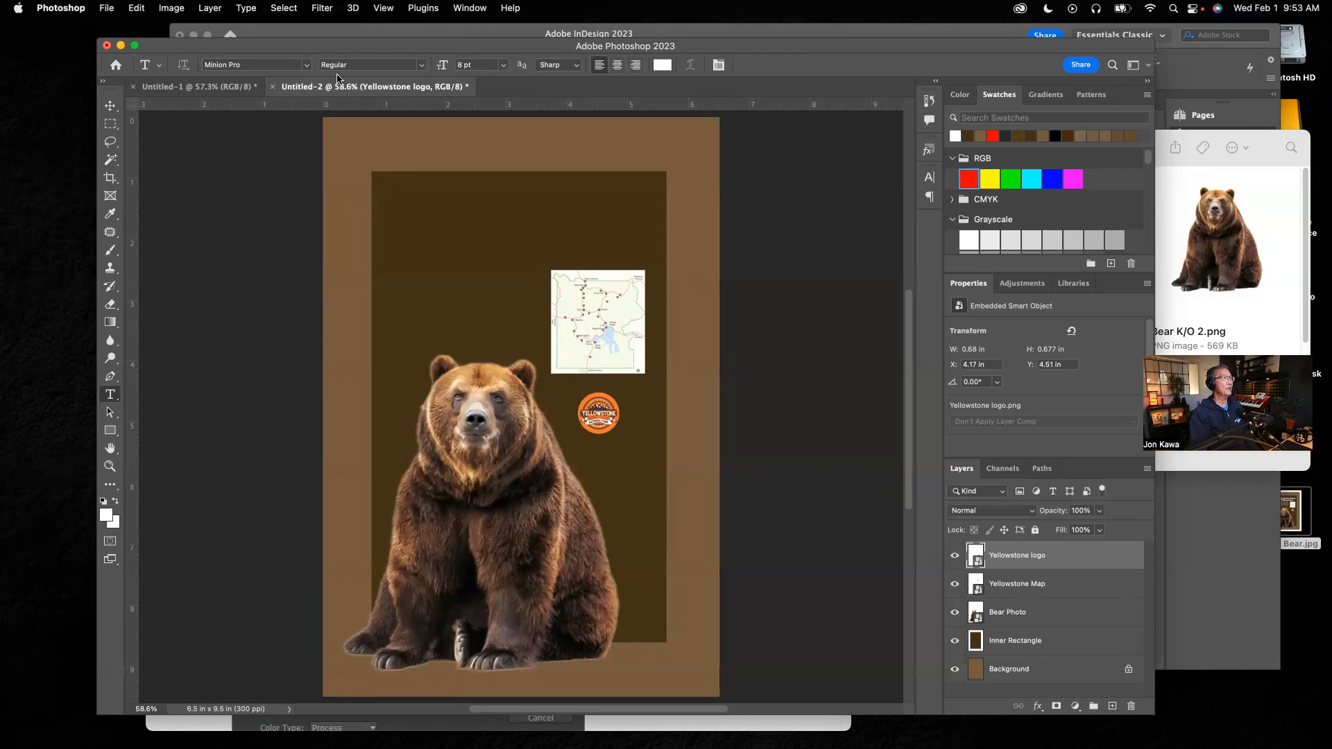
Step: Set the type font to ChunkFive Ex at 18 pt
{"action": "left_click", "coordinate": [306, 67]}
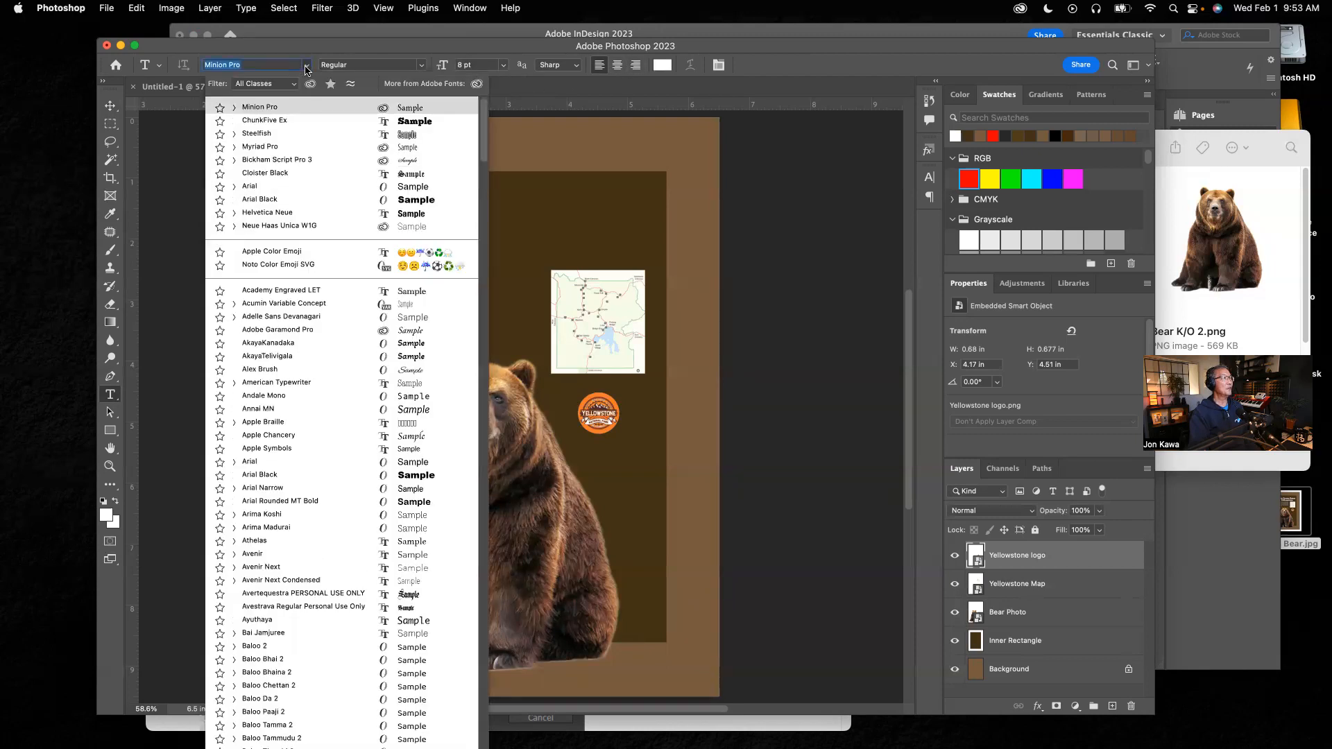
{"action": "left_click", "coordinate": [280, 122]}
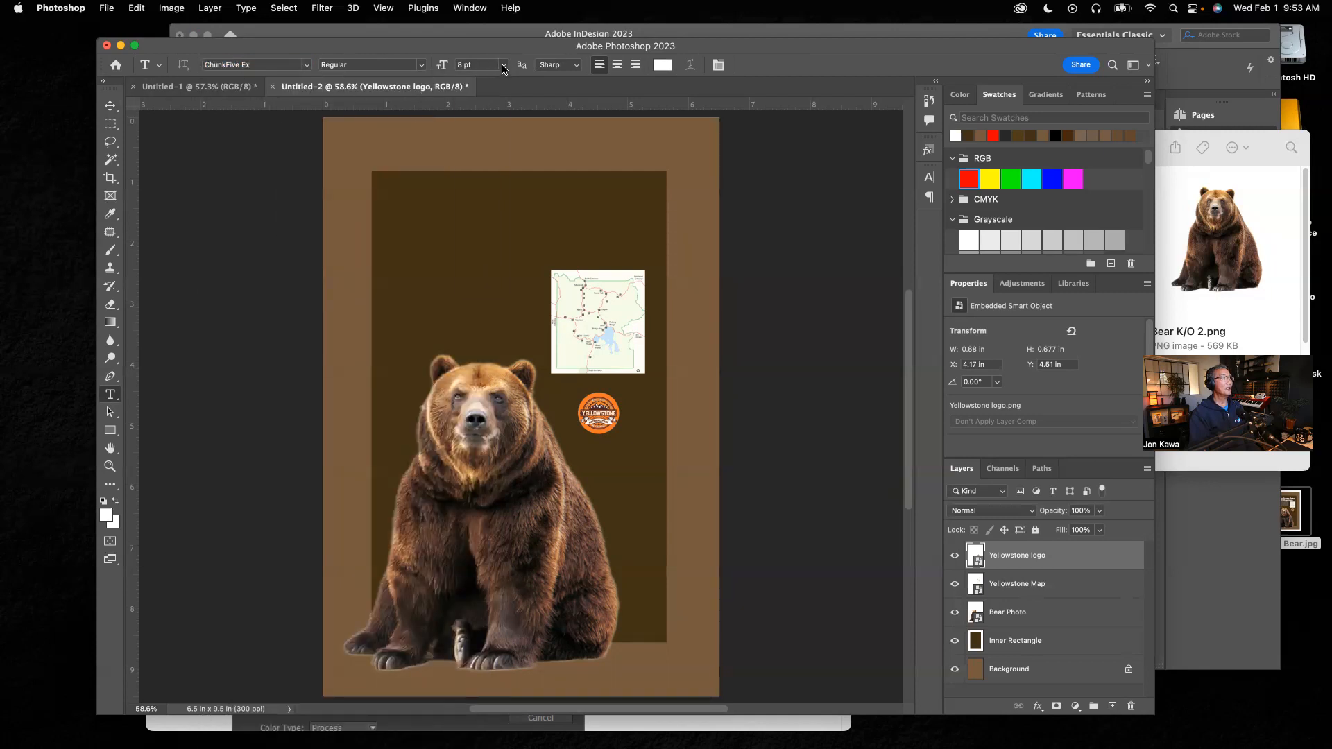
{"action": "left_click", "coordinate": [504, 66]}
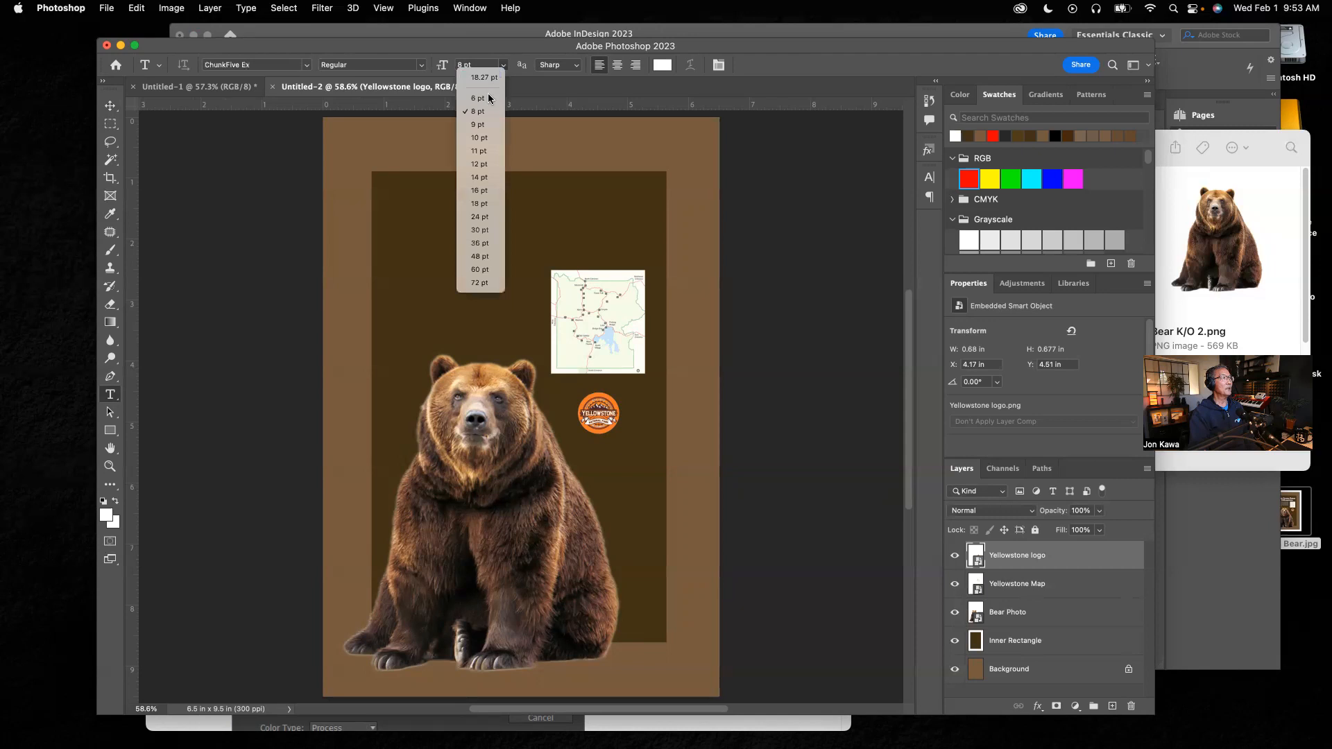
{"action": "left_click", "coordinate": [479, 204]}
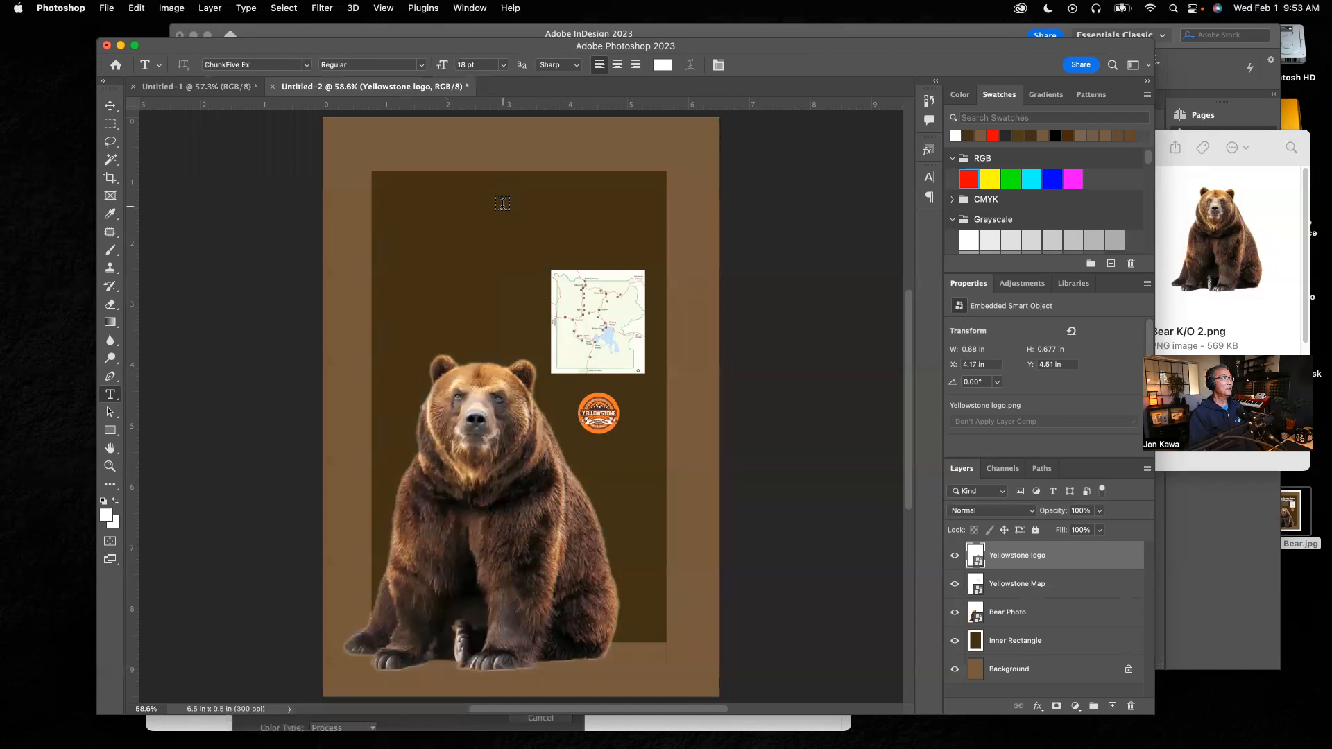
{"action": "left_click", "coordinate": [502, 202]}
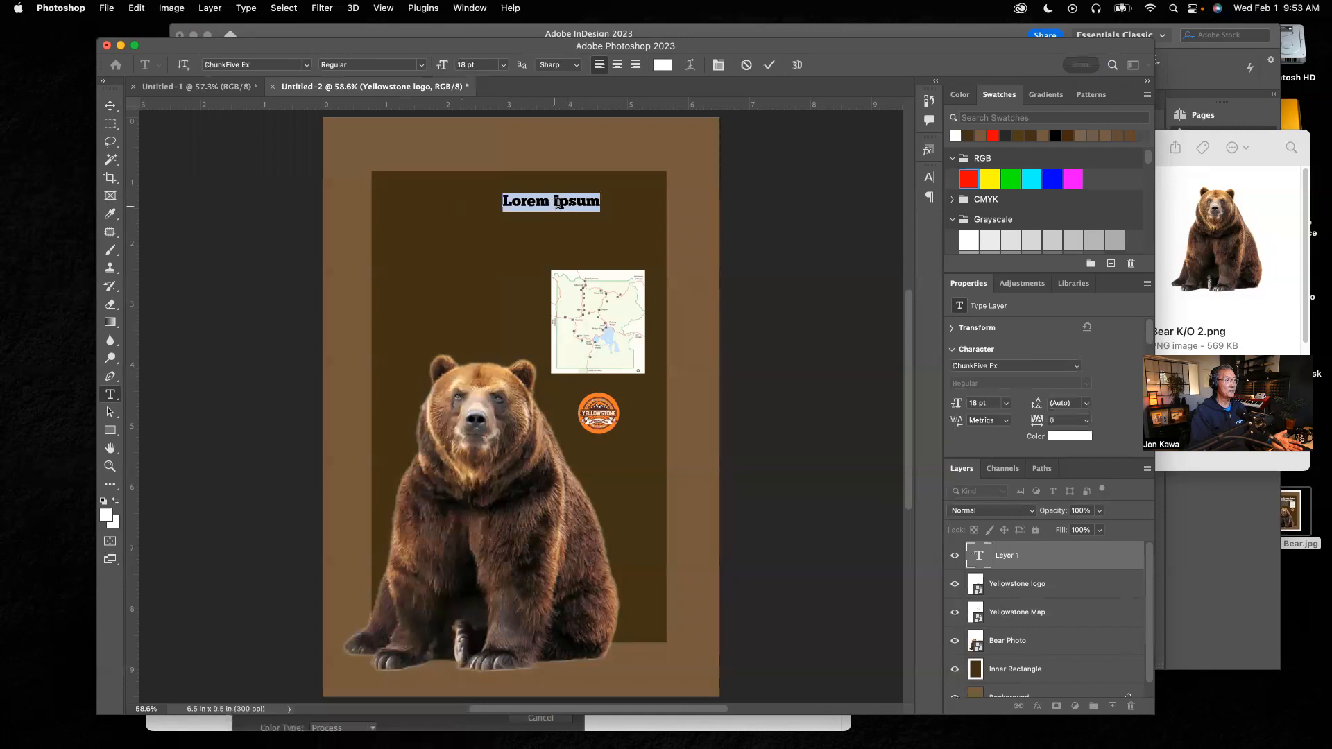
{"action": "left_click", "coordinate": [559, 202]}
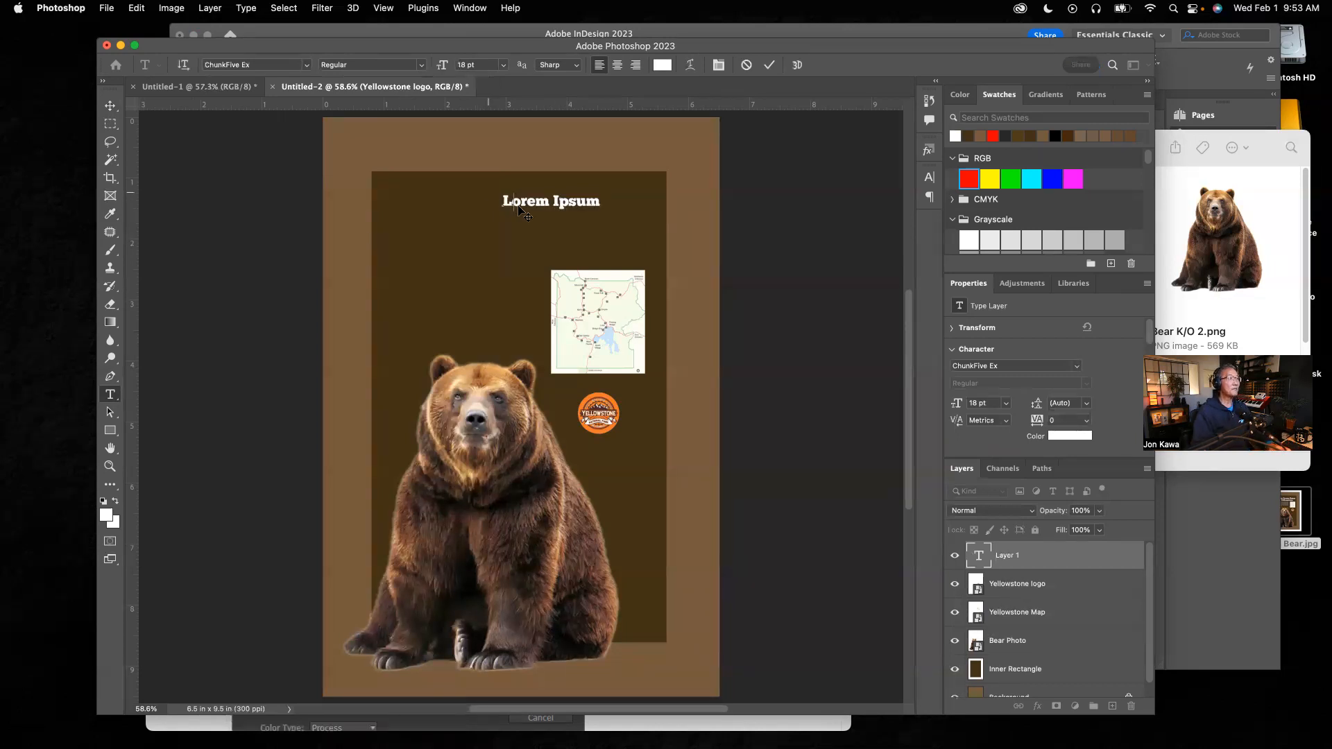
{"action": "left_click_drag", "start_coordinate": [503, 201], "coordinate": [605, 202]}
{"action": "type", "text": "h"}
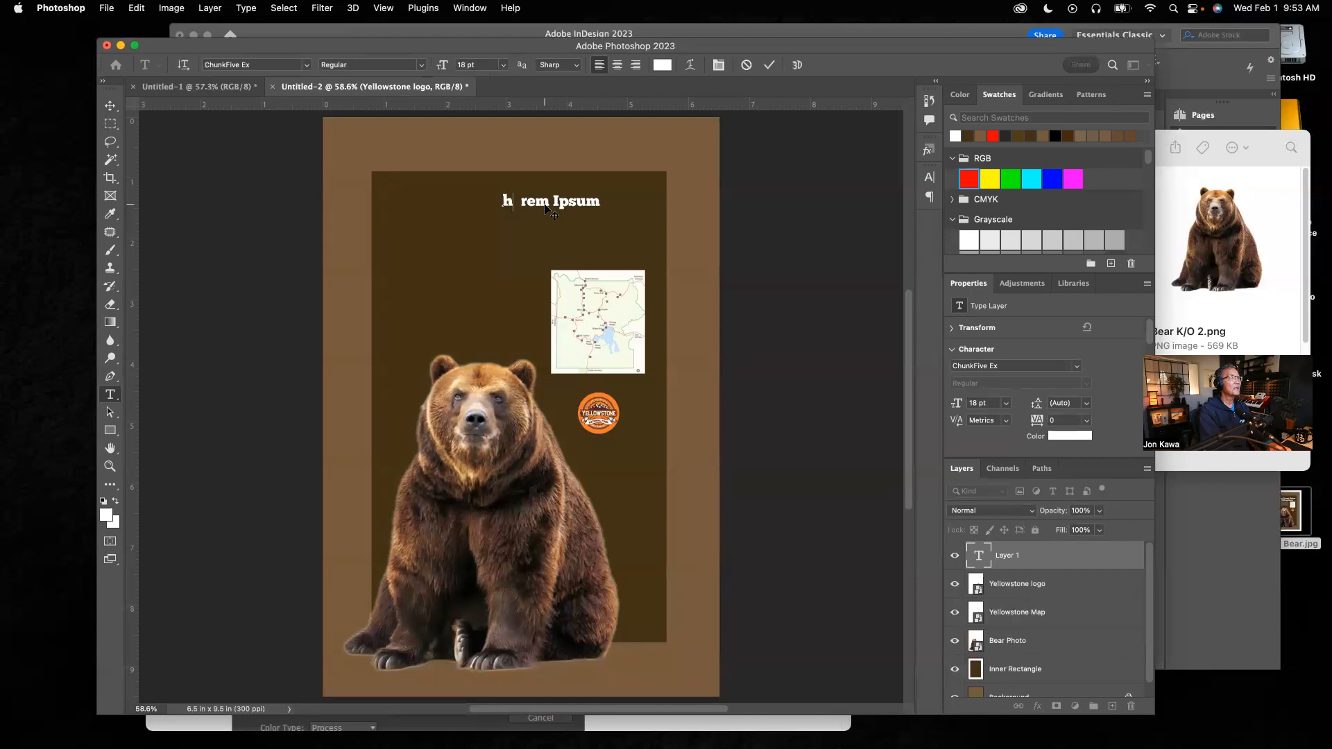
{"action": "key", "text": "BackSpace"}
{"action": "left_click", "coordinate": [110, 106]}
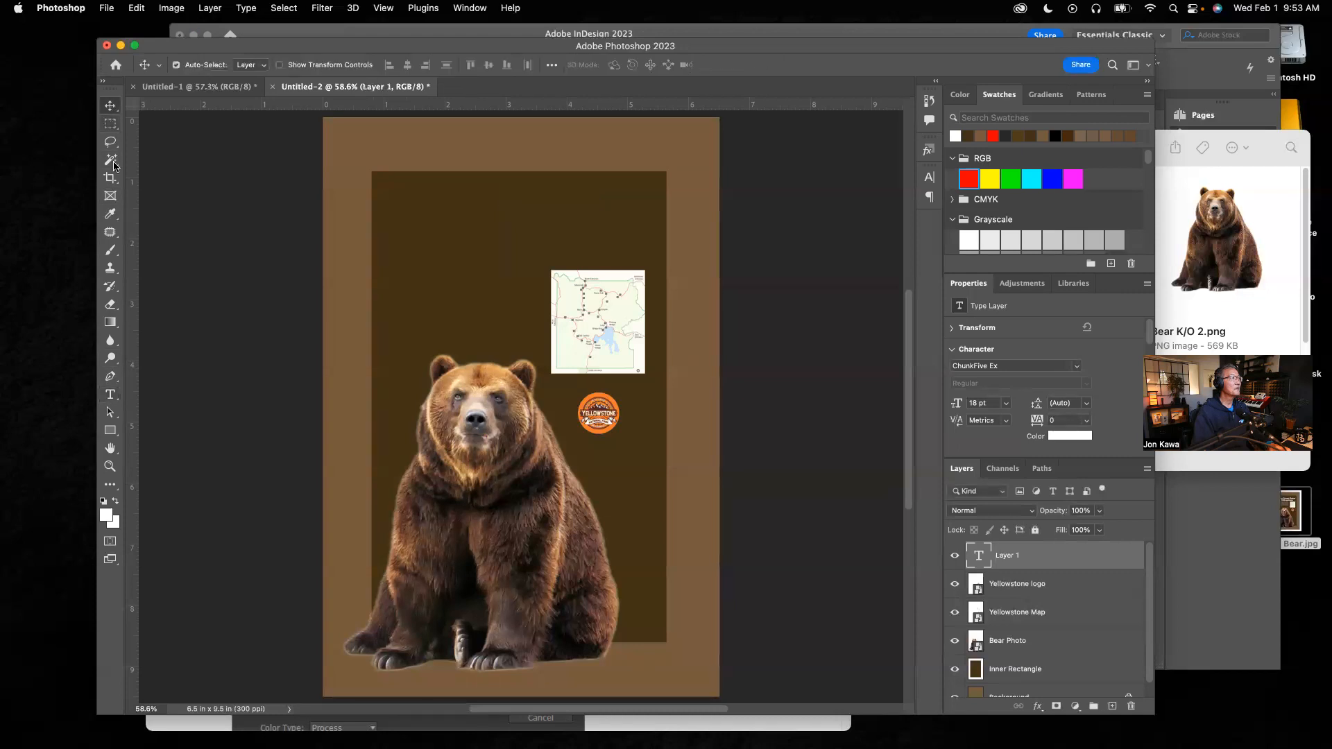
{"action": "left_click", "coordinate": [111, 395]}
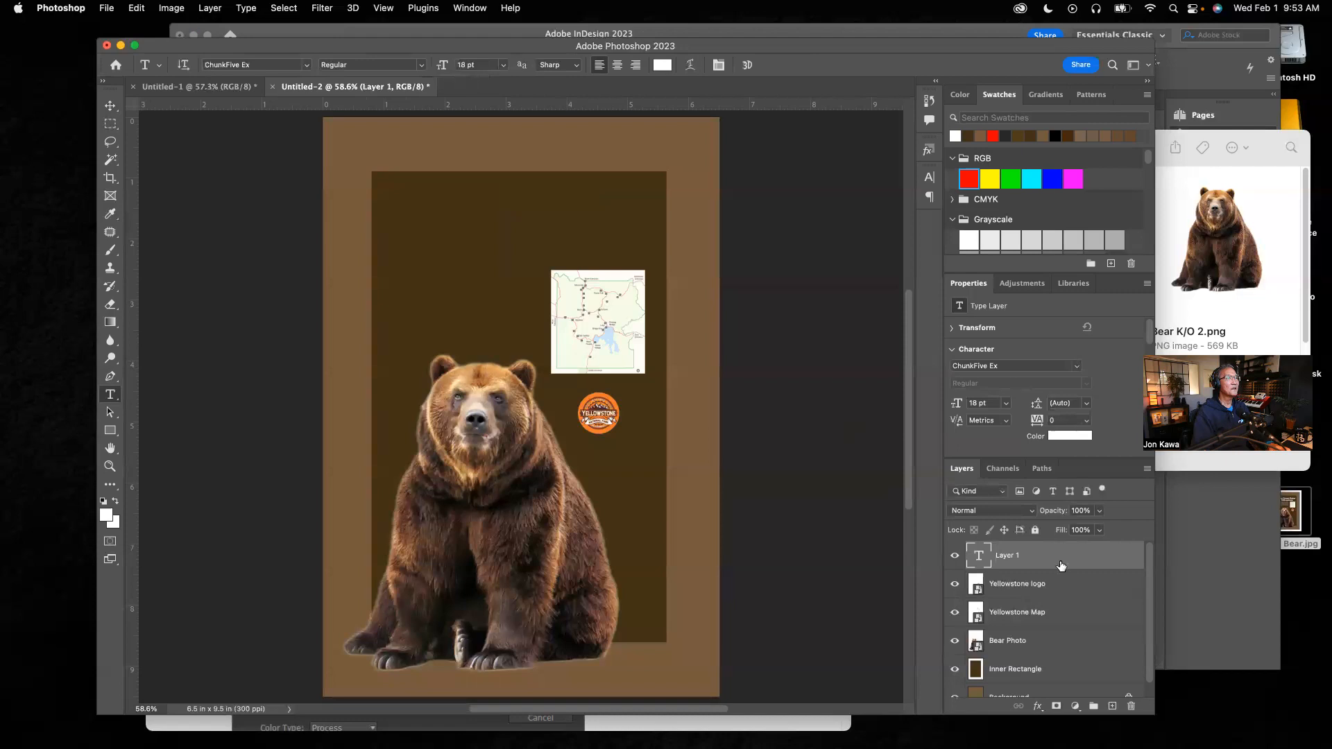
{"action": "double_click", "coordinate": [1041, 558]}
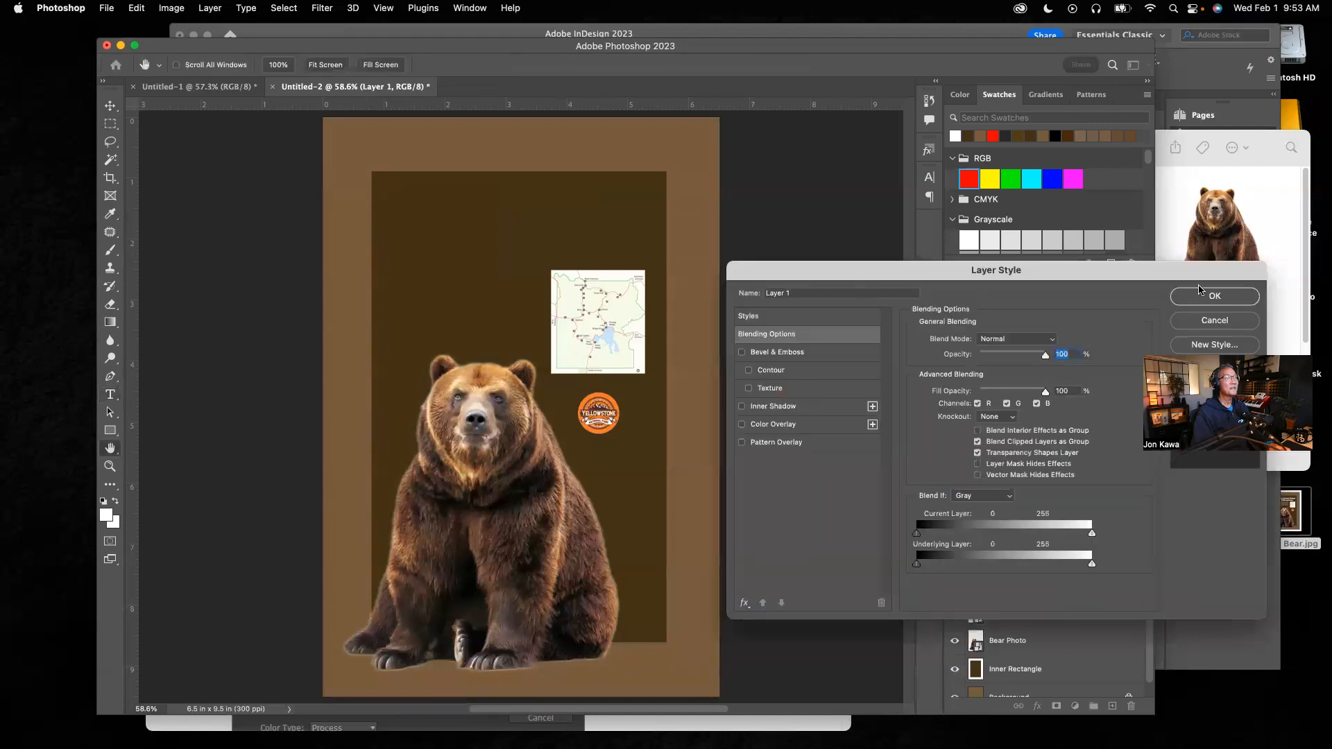
{"action": "left_click", "coordinate": [1210, 323]}
Step: Type the title "The Brown Bears of Yellowstone" on two lines near the top of the inner rectangle
{"action": "left_click", "coordinate": [505, 187]}
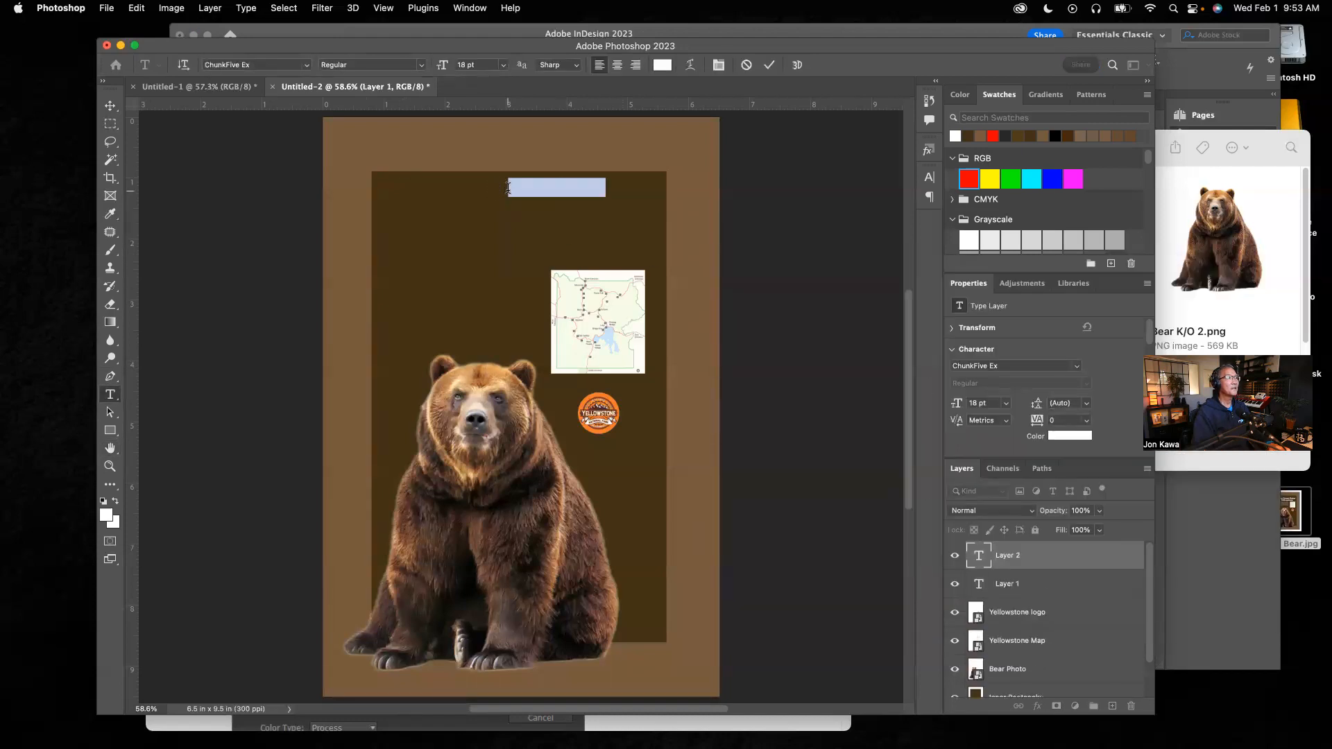
{"action": "type", "text": "T"}
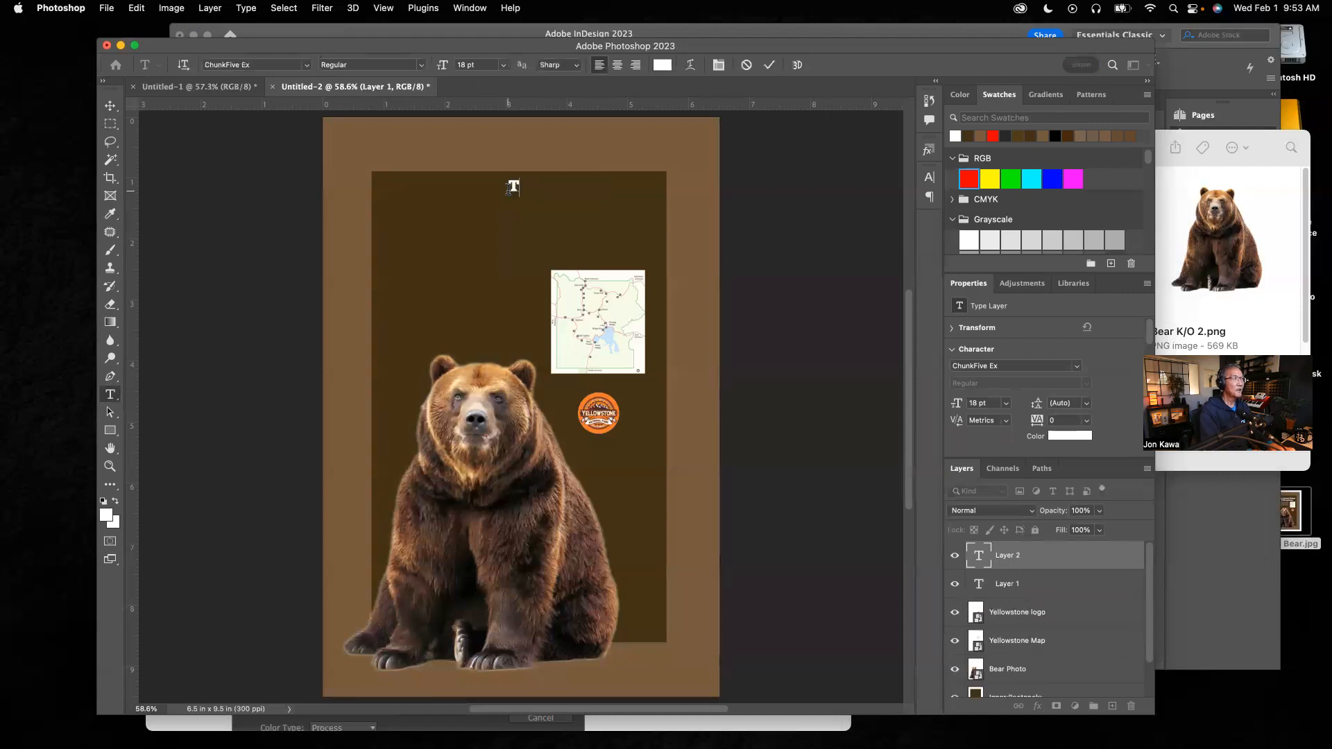
{"action": "type", "text": "he Br"}
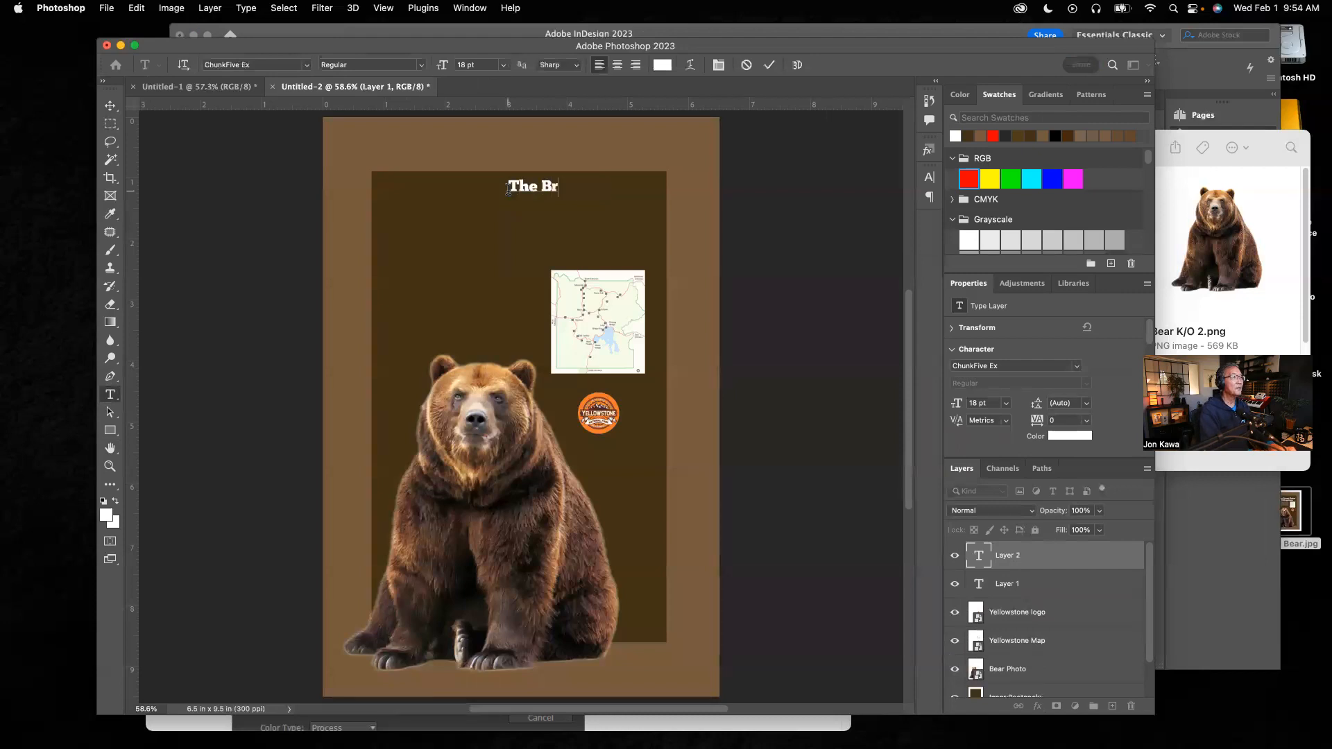
{"action": "type", "text": "own Bears "}
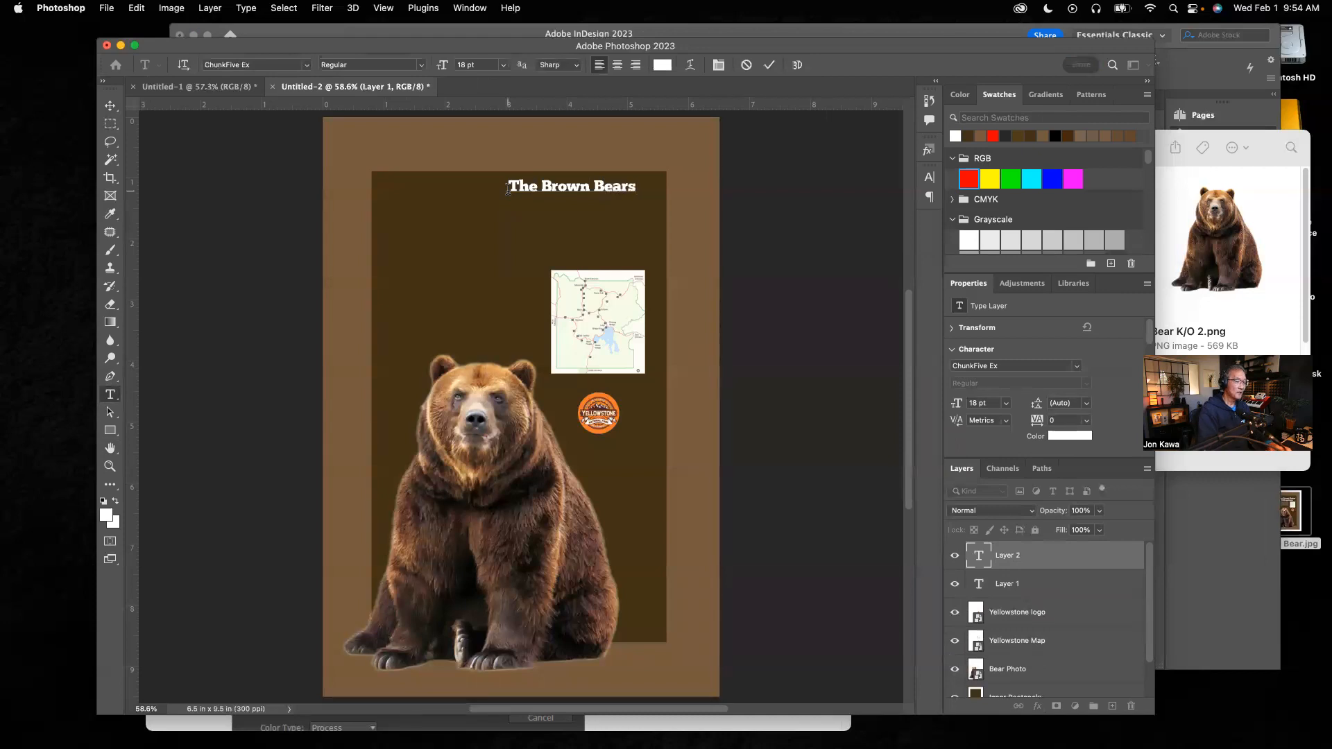
{"action": "type", "text": "of Yellowstone"}
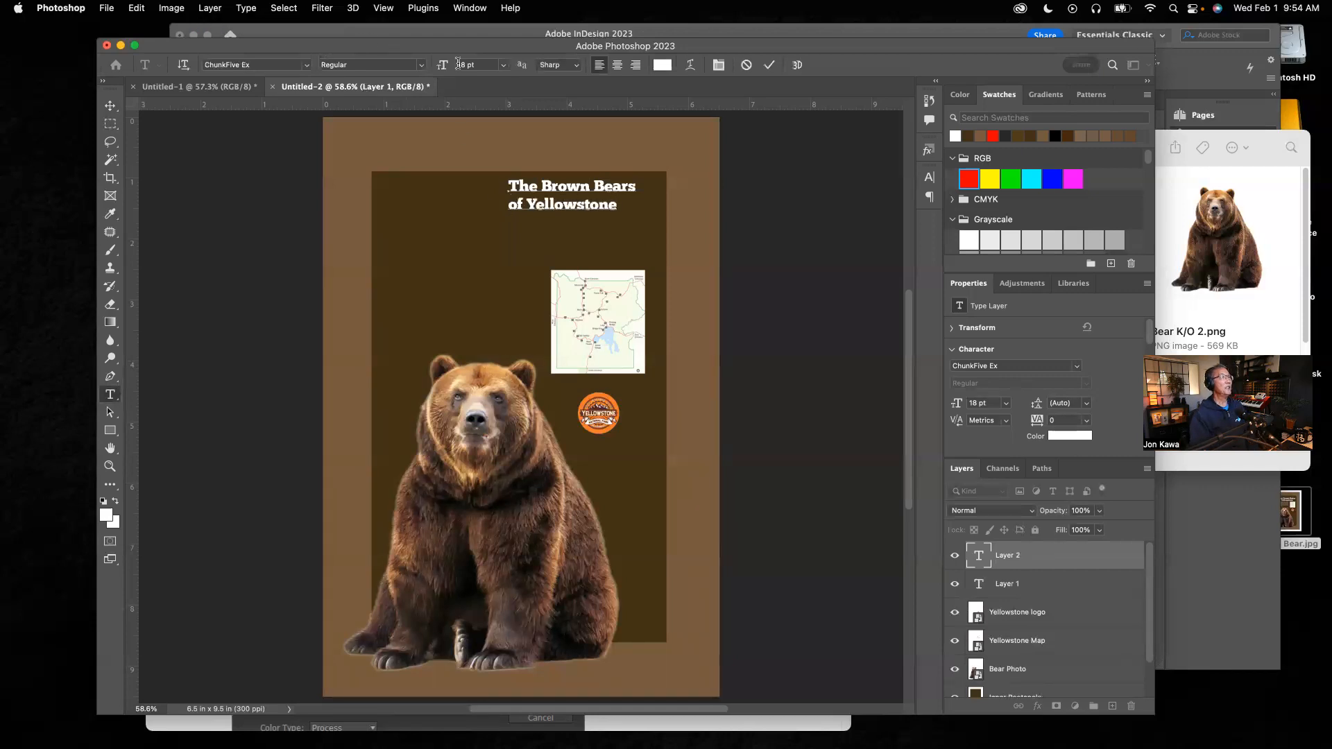
{"action": "left_click", "coordinate": [110, 106]}
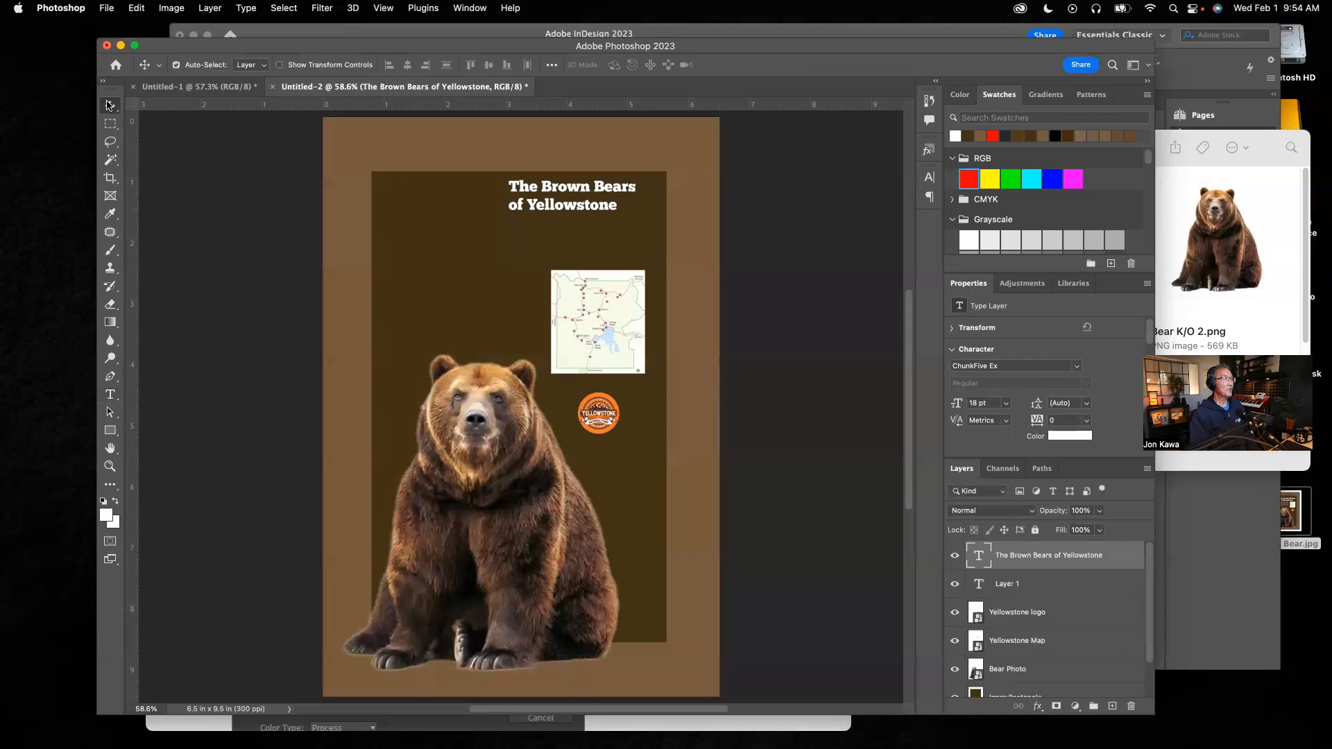
Step: Move the title toward the inner rectangle's upper left corner and delete the leftover empty Layer 1 text layer
{"action": "left_click_drag", "start_coordinate": [578, 188], "coordinate": [461, 204]}
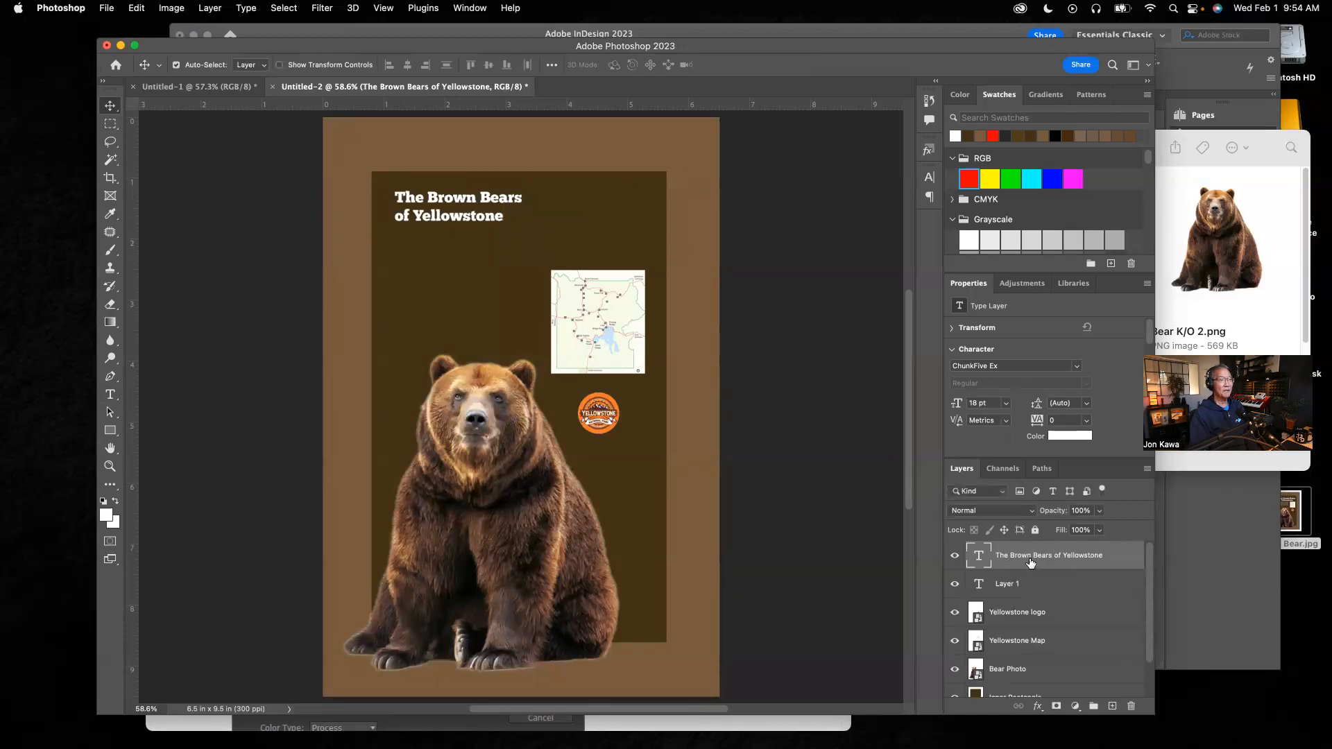
{"action": "left_click", "coordinate": [1073, 589]}
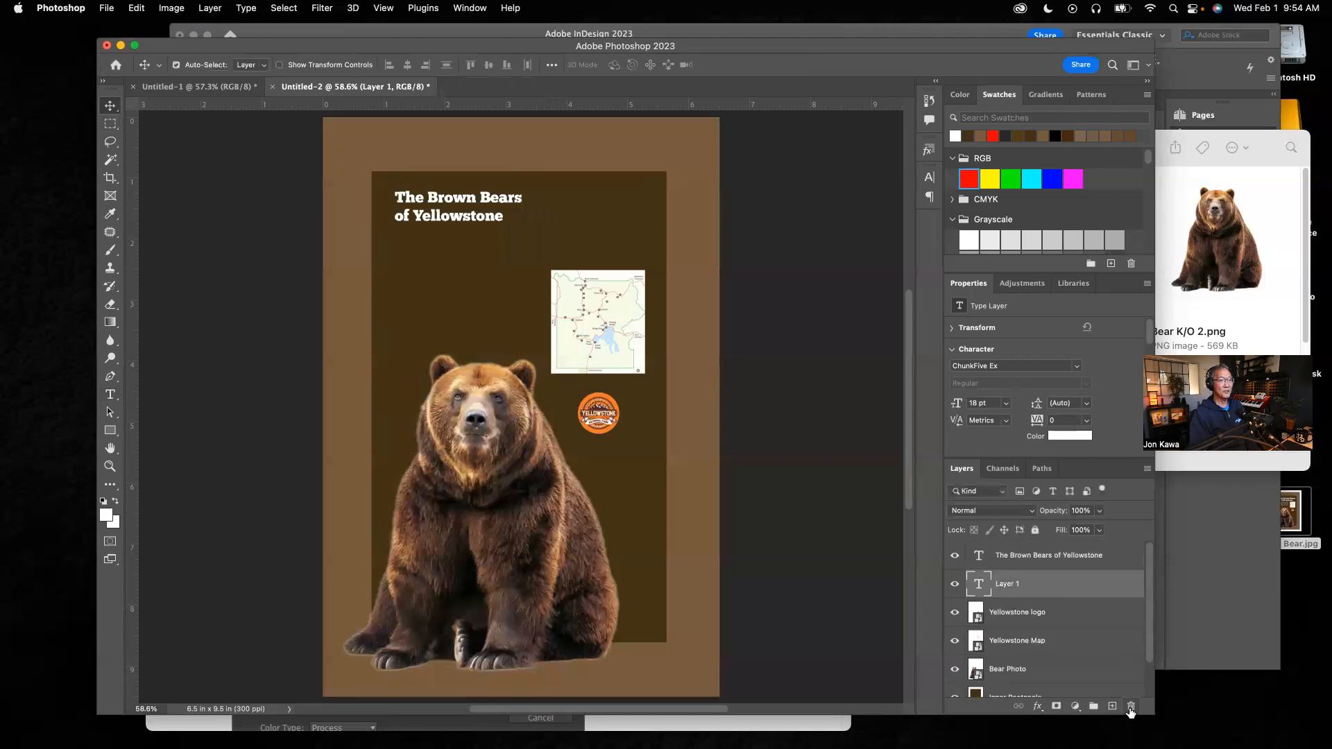
{"action": "left_click", "coordinate": [1131, 705]}
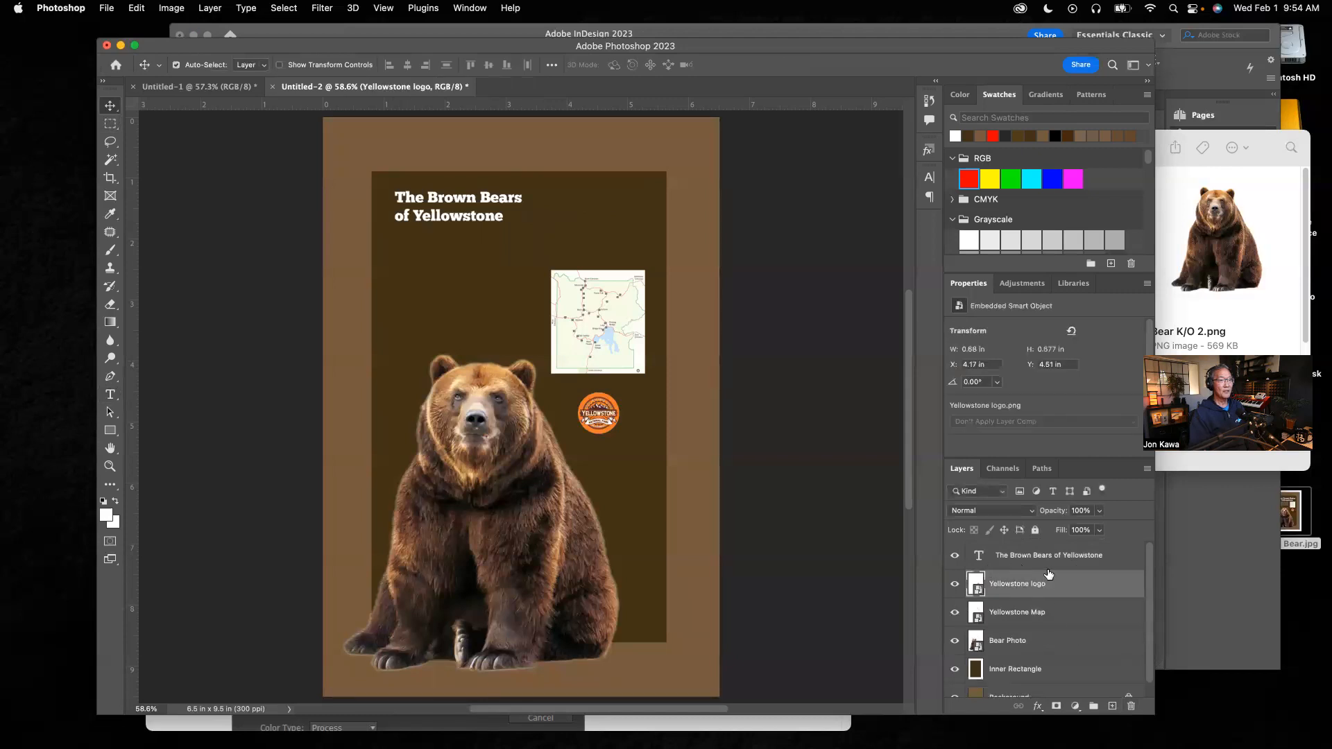
Step: Scale the title up with Free Transform to about 34.1 pt so it spans most of the inner rectangle's width
{"action": "left_click", "coordinate": [1078, 558]}
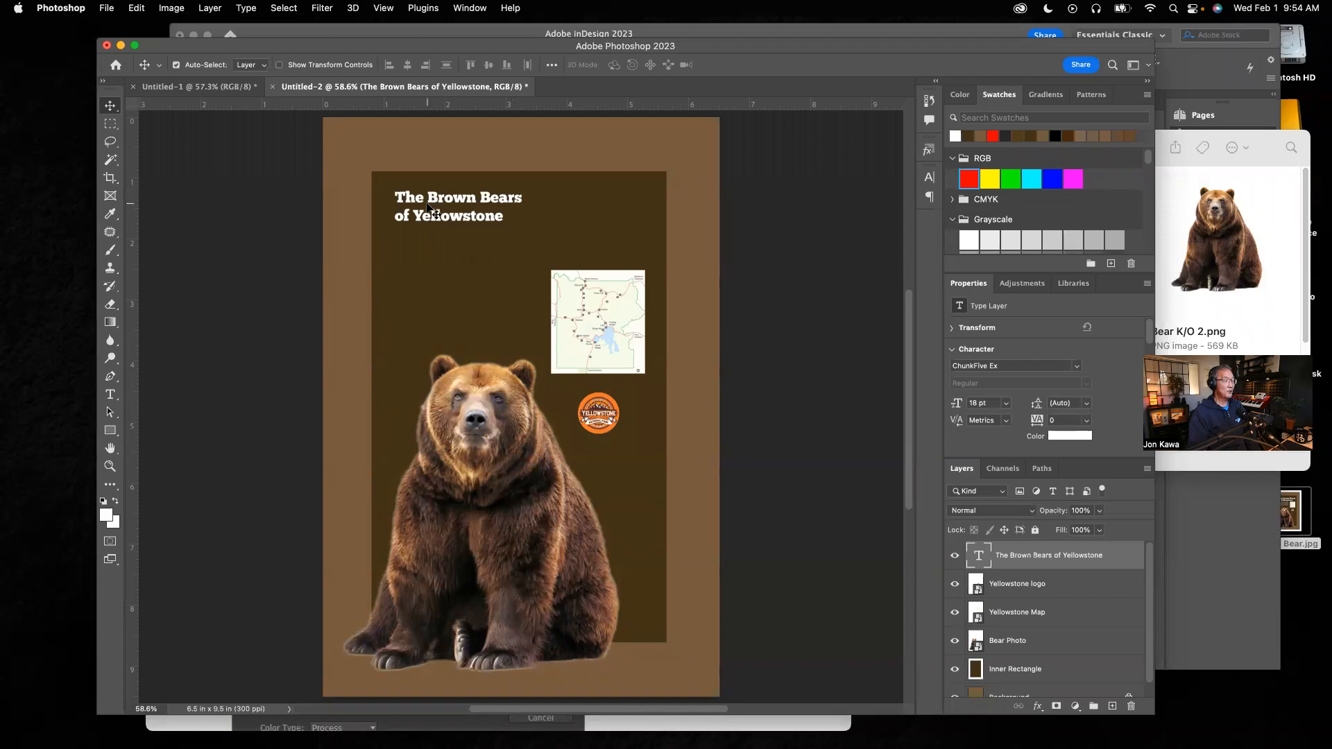
{"action": "key", "text": "super+t"}
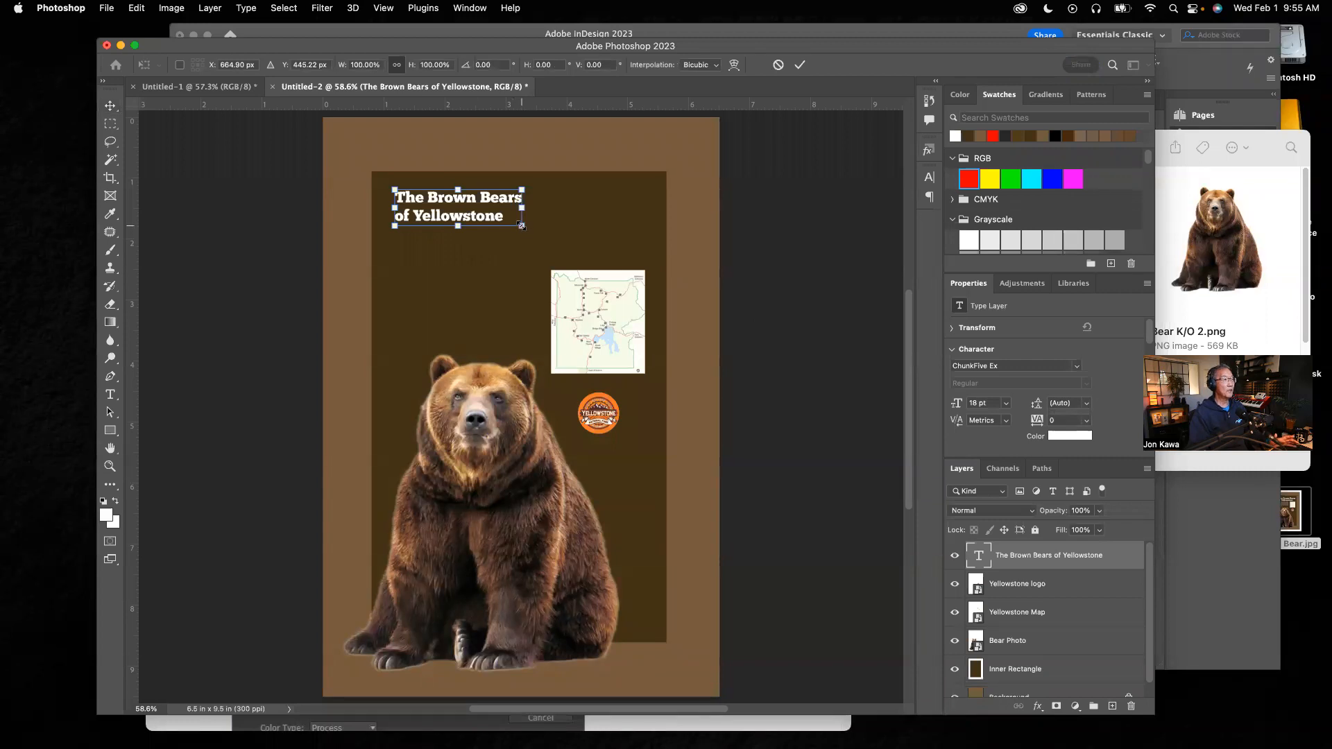
{"action": "left_click_drag", "start_coordinate": [525, 229], "coordinate": [629, 278]}
{"action": "left_click_drag", "start_coordinate": [516, 208], "coordinate": [519, 209]}
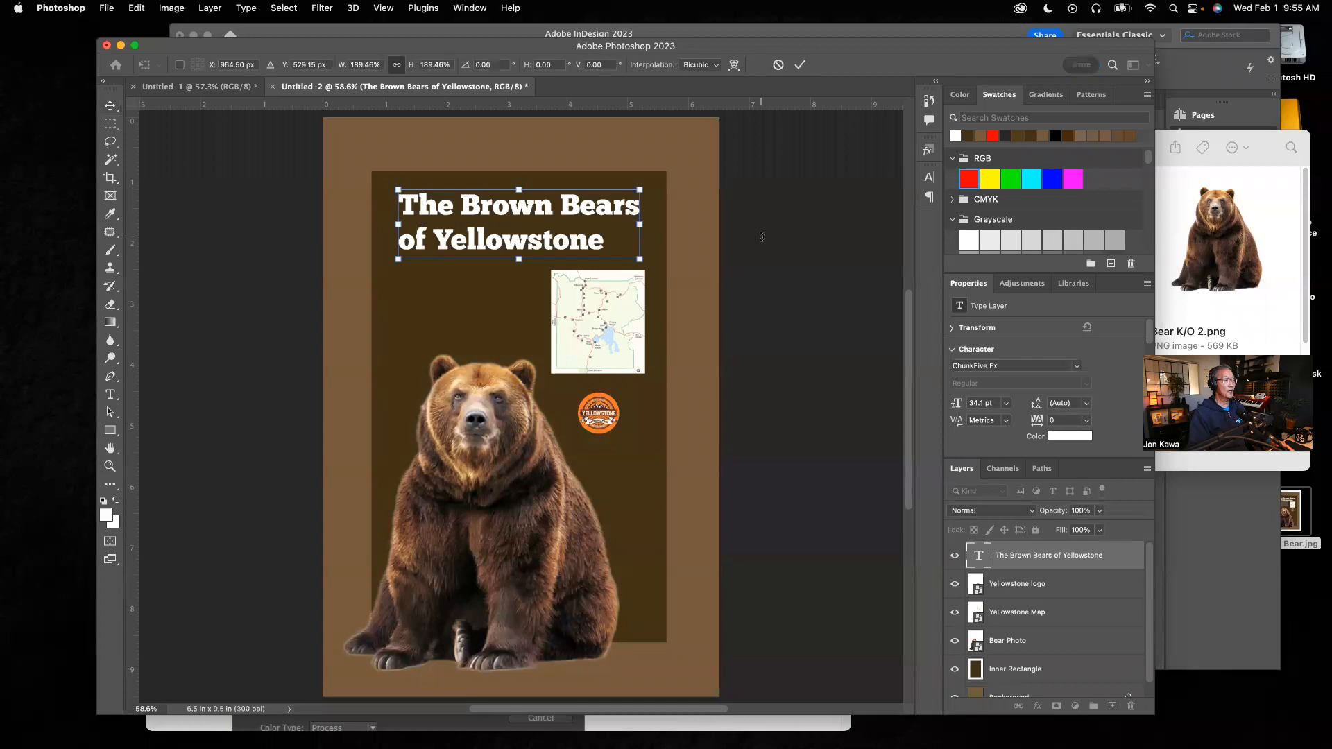
{"action": "key", "text": "Return"}
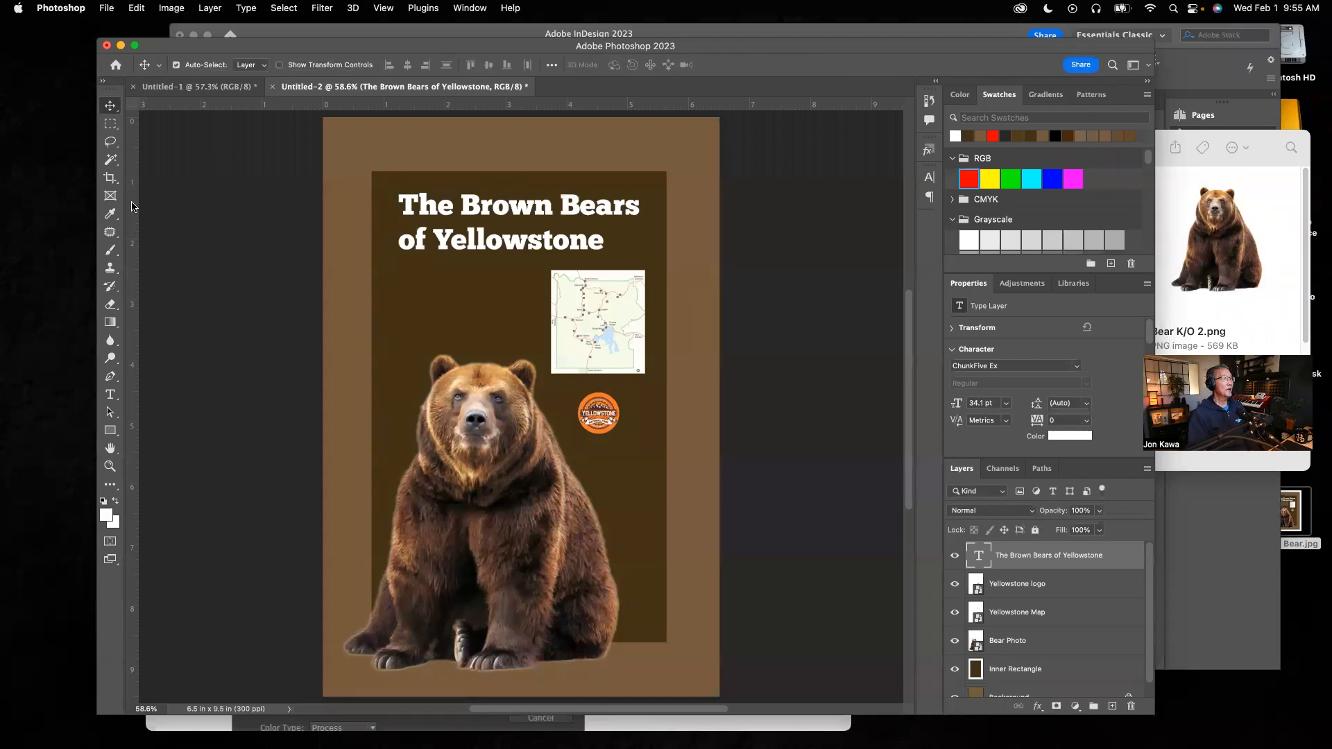
Step: Select the title text, then switch to InDesign to examine the original title's type settings and return to Photoshop
{"action": "left_click", "coordinate": [109, 394]}
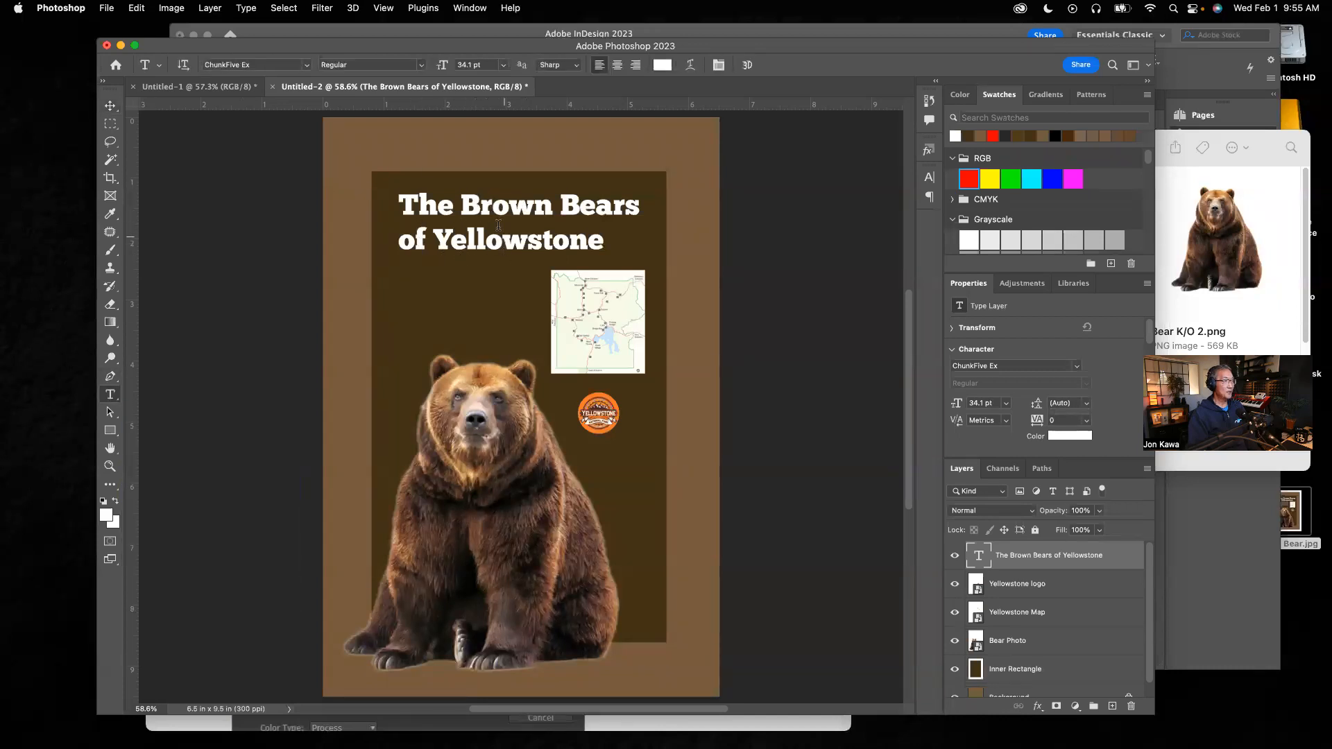
{"action": "left_click", "coordinate": [601, 244]}
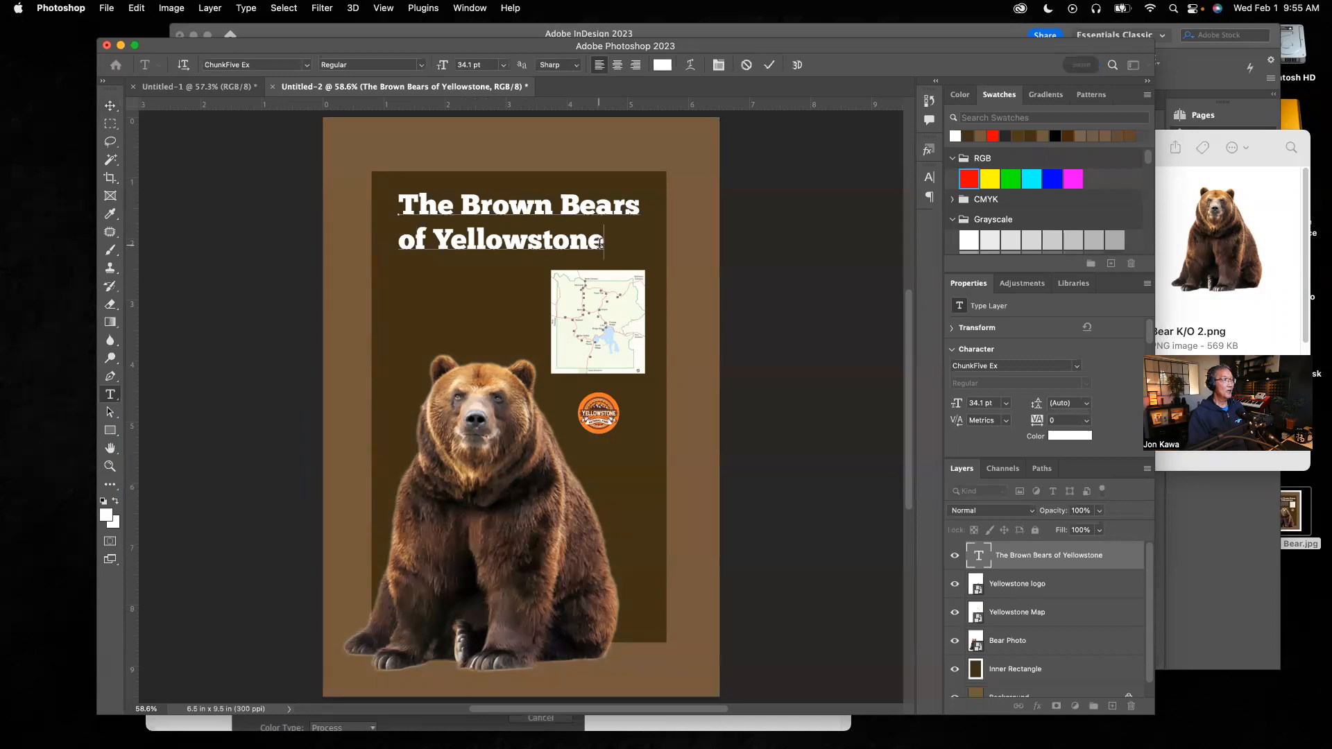
{"action": "left_click_drag", "start_coordinate": [603, 242], "coordinate": [381, 201]}
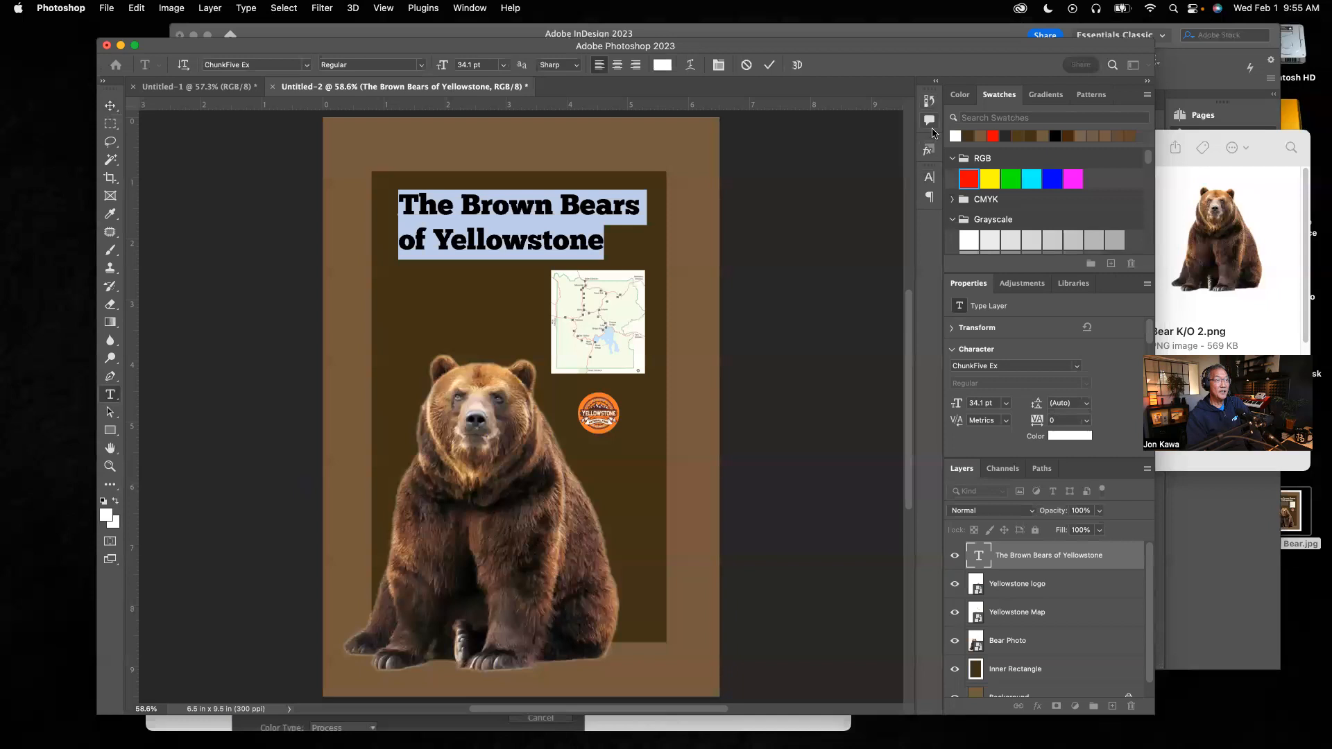
{"action": "left_click", "coordinate": [930, 179]}
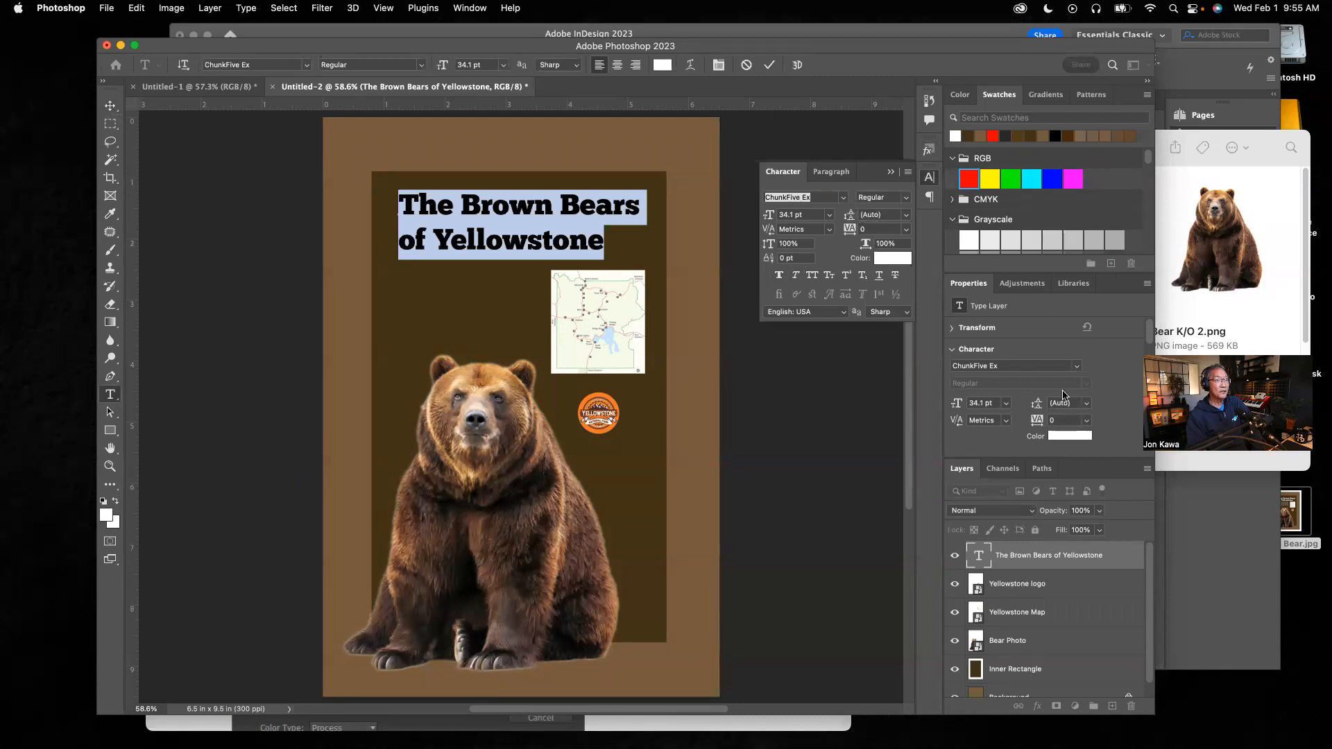
{"action": "left_click", "coordinate": [904, 217]}
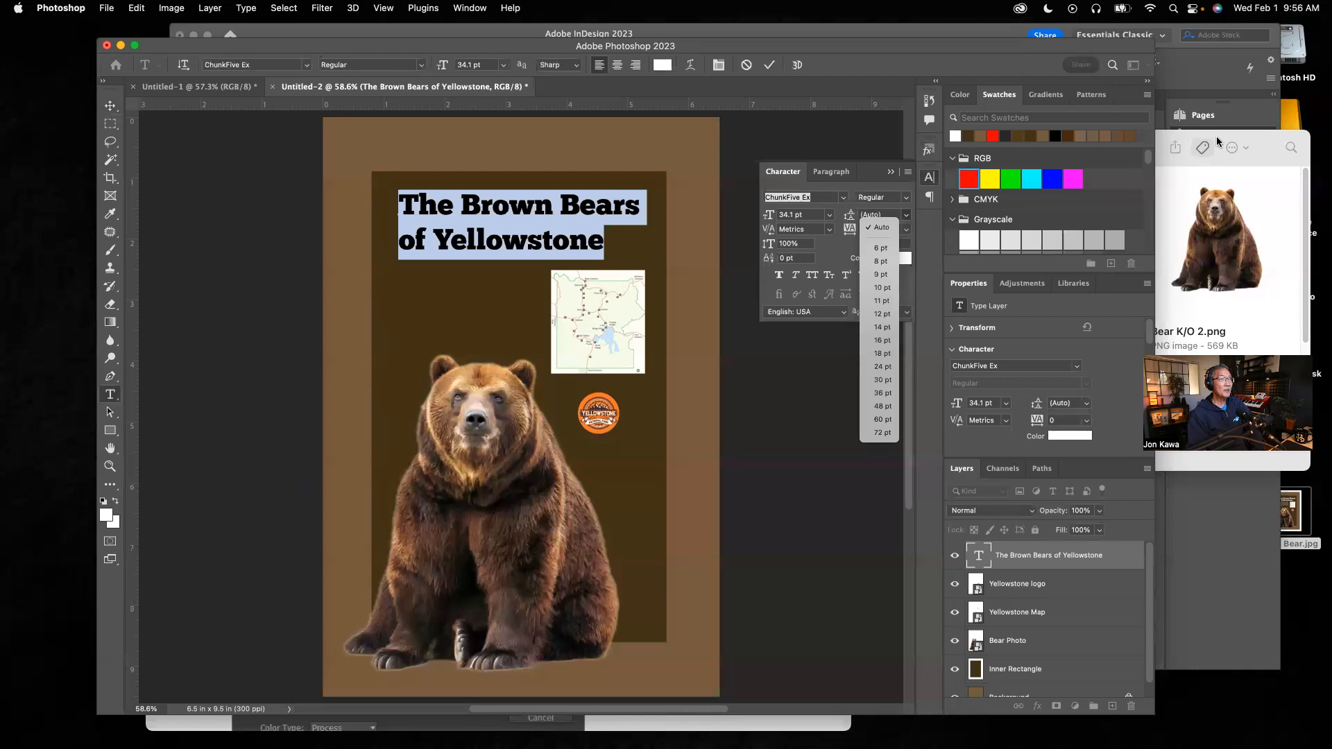
{"action": "left_click", "coordinate": [1223, 66]}
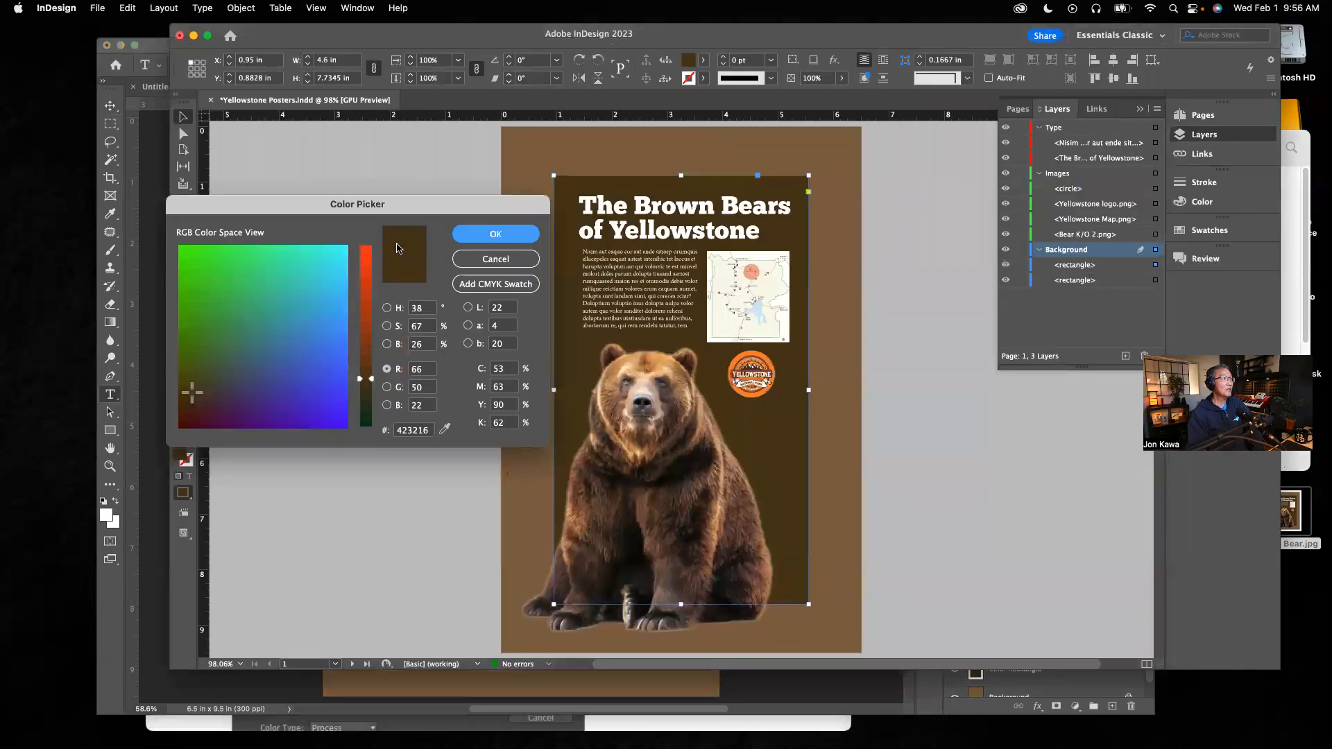
{"action": "left_click", "coordinate": [495, 259]}
{"action": "left_click", "coordinate": [429, 207]}
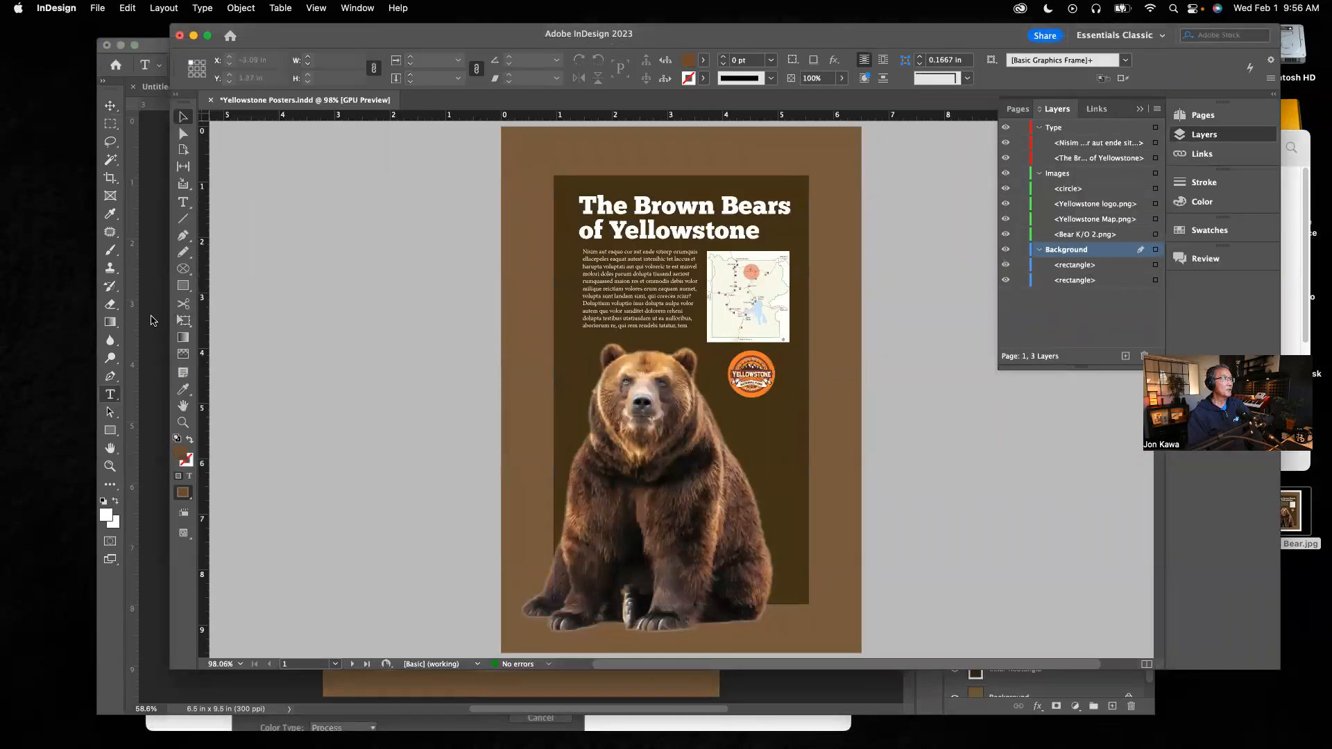
{"action": "left_click", "coordinate": [183, 201]}
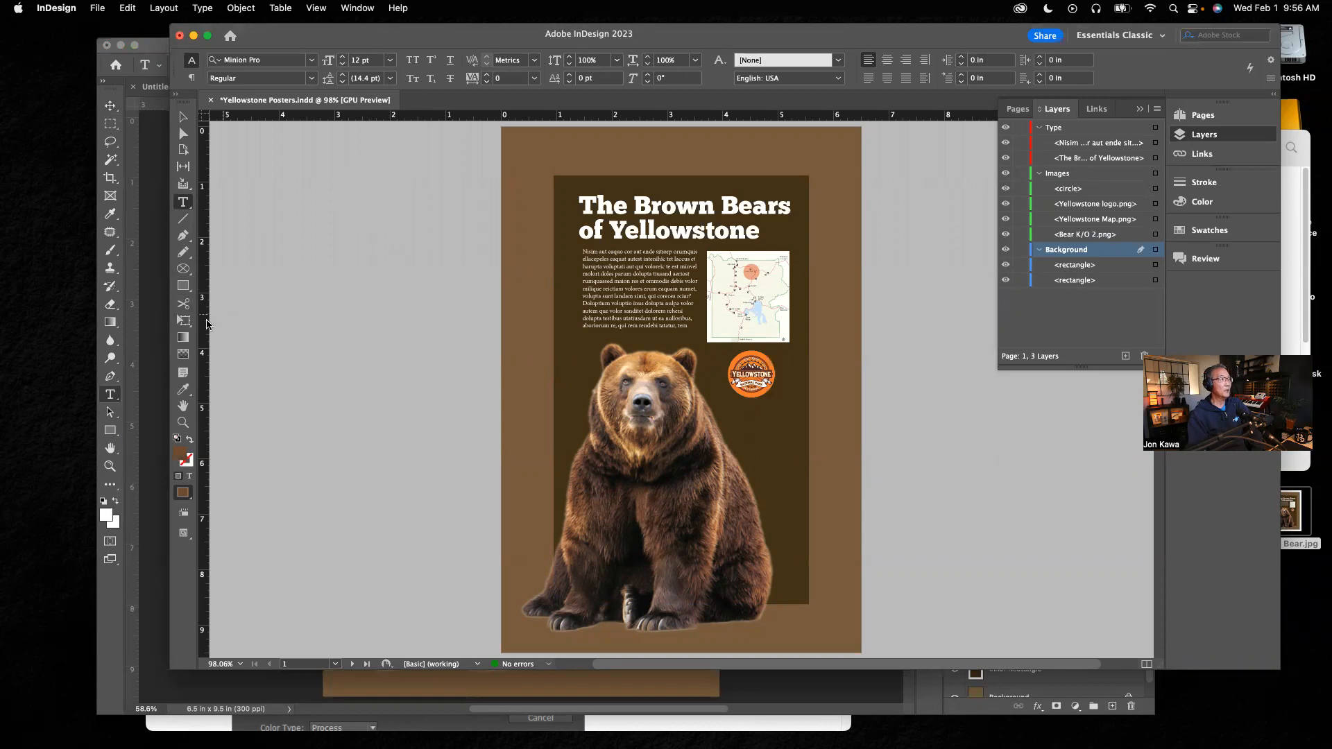
{"action": "left_click", "coordinate": [146, 301]}
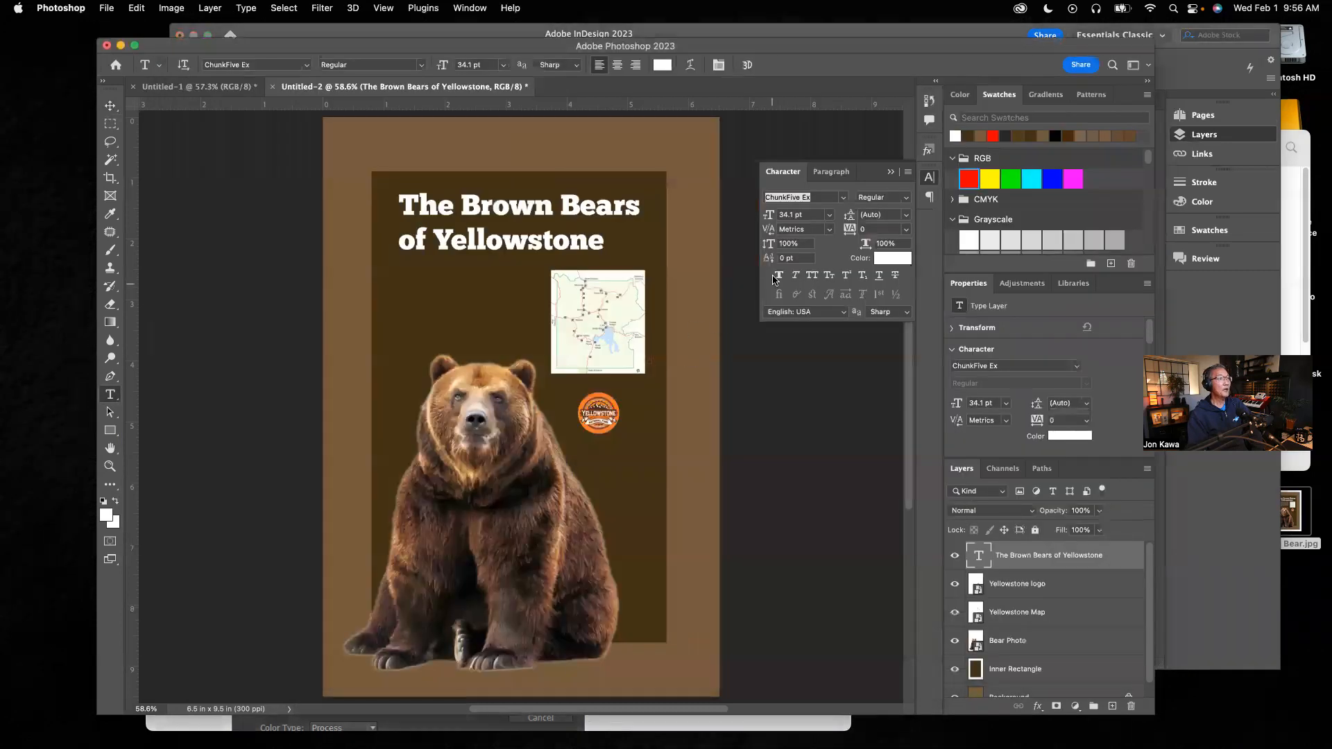
Step: Select all the title text and set its leading to about 41 pt
{"action": "left_click_drag", "start_coordinate": [601, 240], "coordinate": [399, 197]}
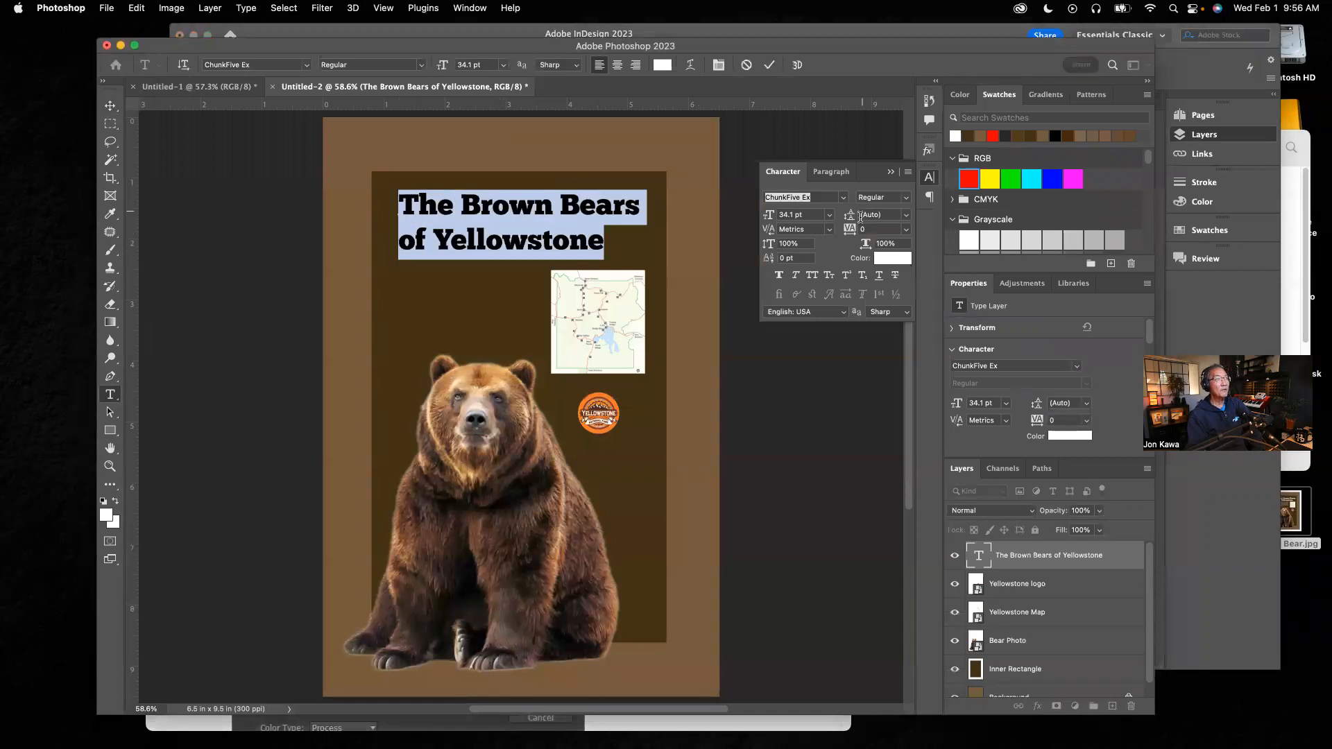
{"action": "left_click", "coordinate": [904, 217]}
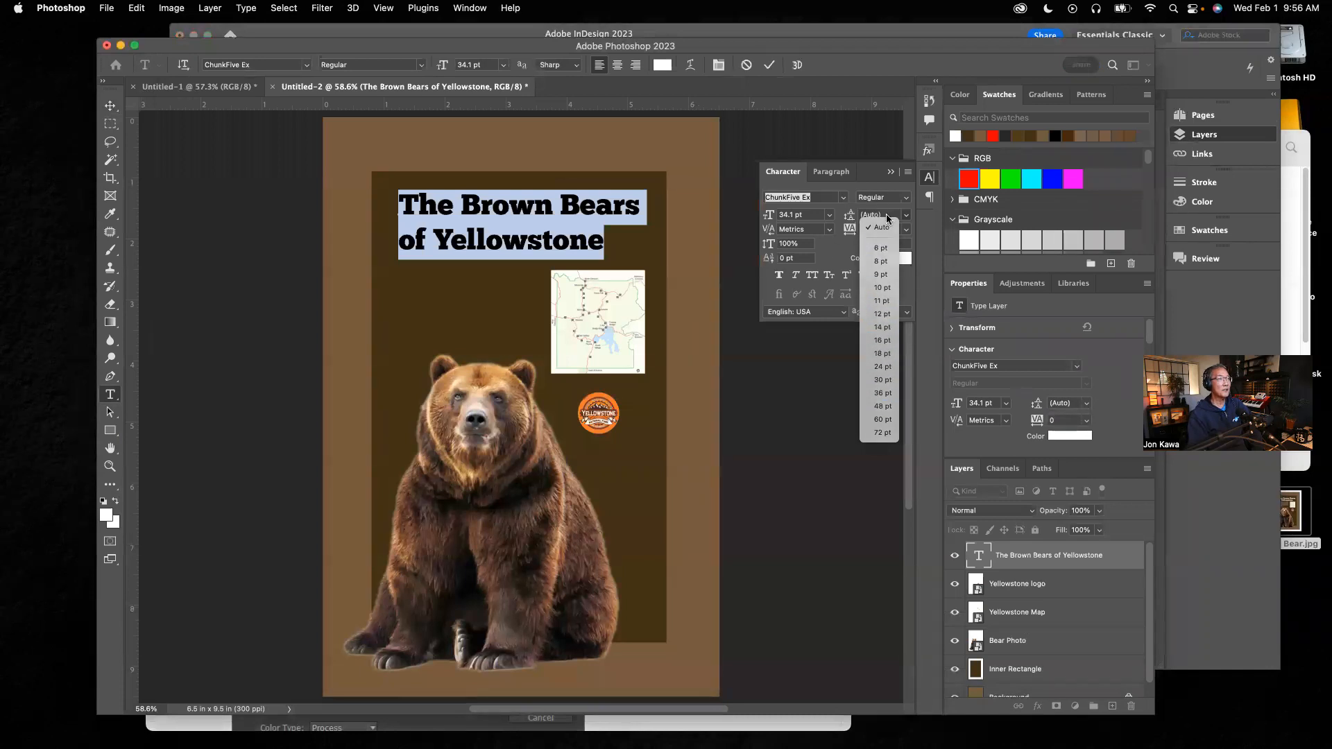
{"action": "left_click", "coordinate": [888, 217]}
{"action": "left_click", "coordinate": [875, 216]}
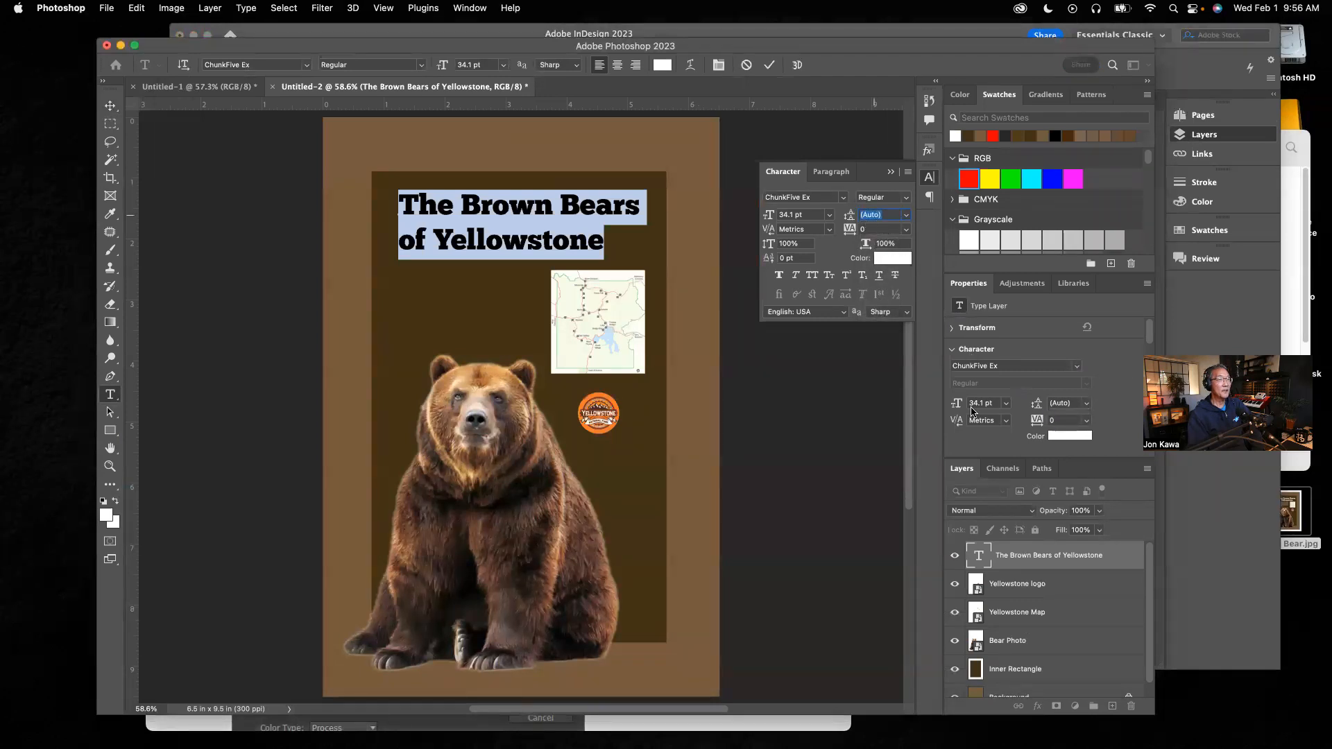
{"action": "left_click", "coordinate": [1068, 404]}
{"action": "left_click", "coordinate": [888, 173]}
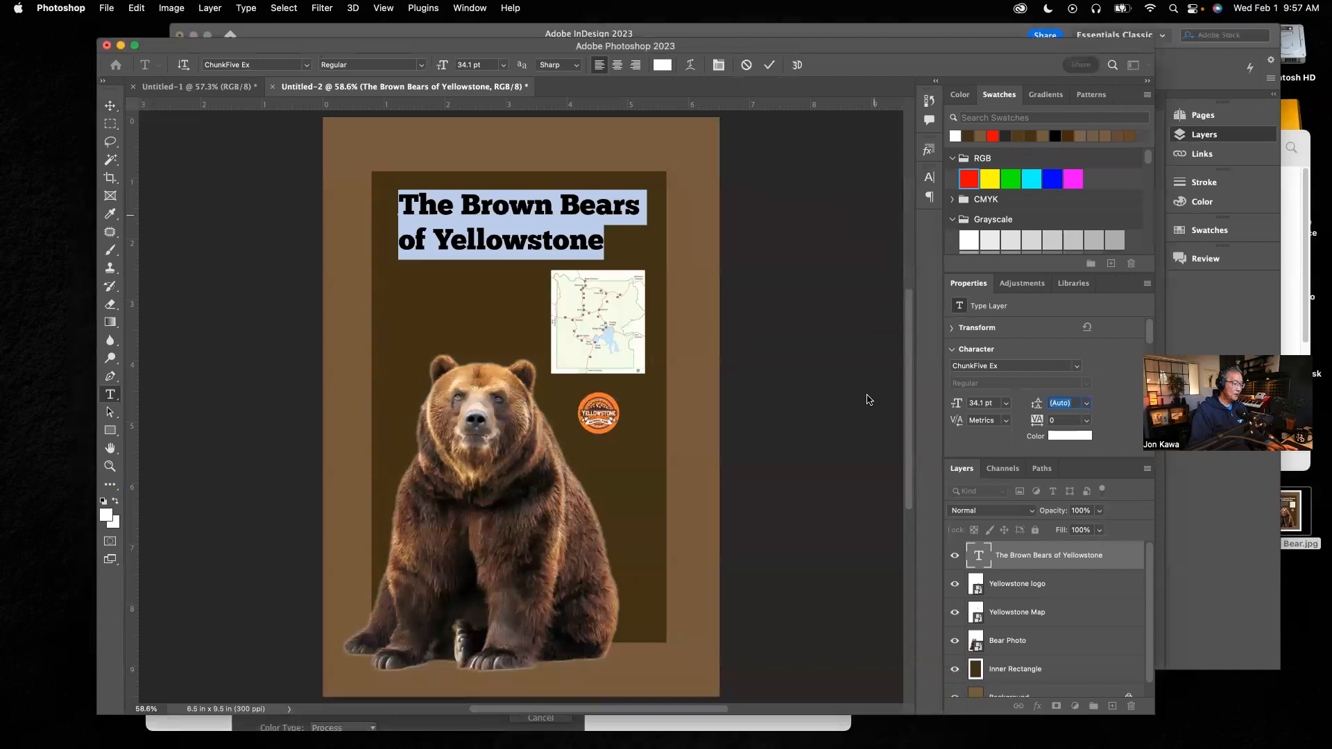
{"action": "key", "text": "super"}
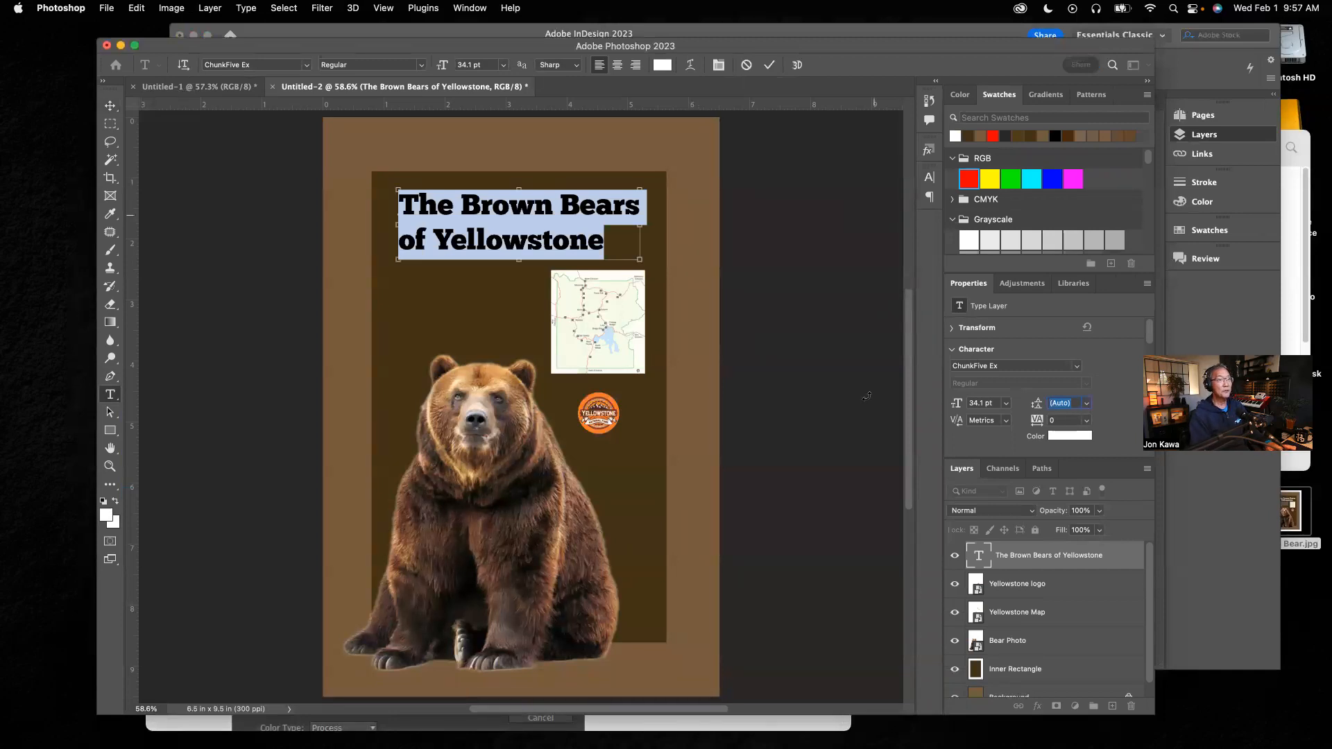
{"action": "key", "text": "Up"}
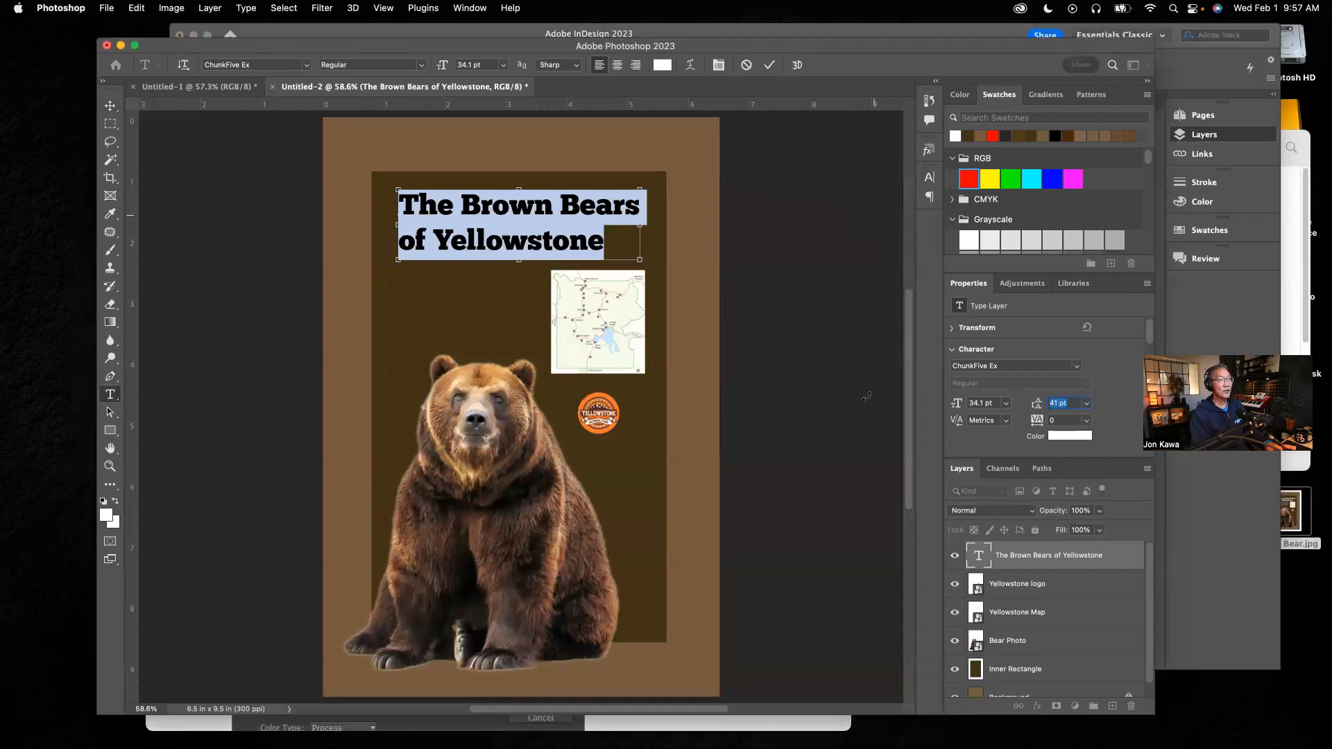
{"action": "key", "text": "Down"}
{"action": "key", "text": "Down"}
{"action": "key", "text": "Down"}
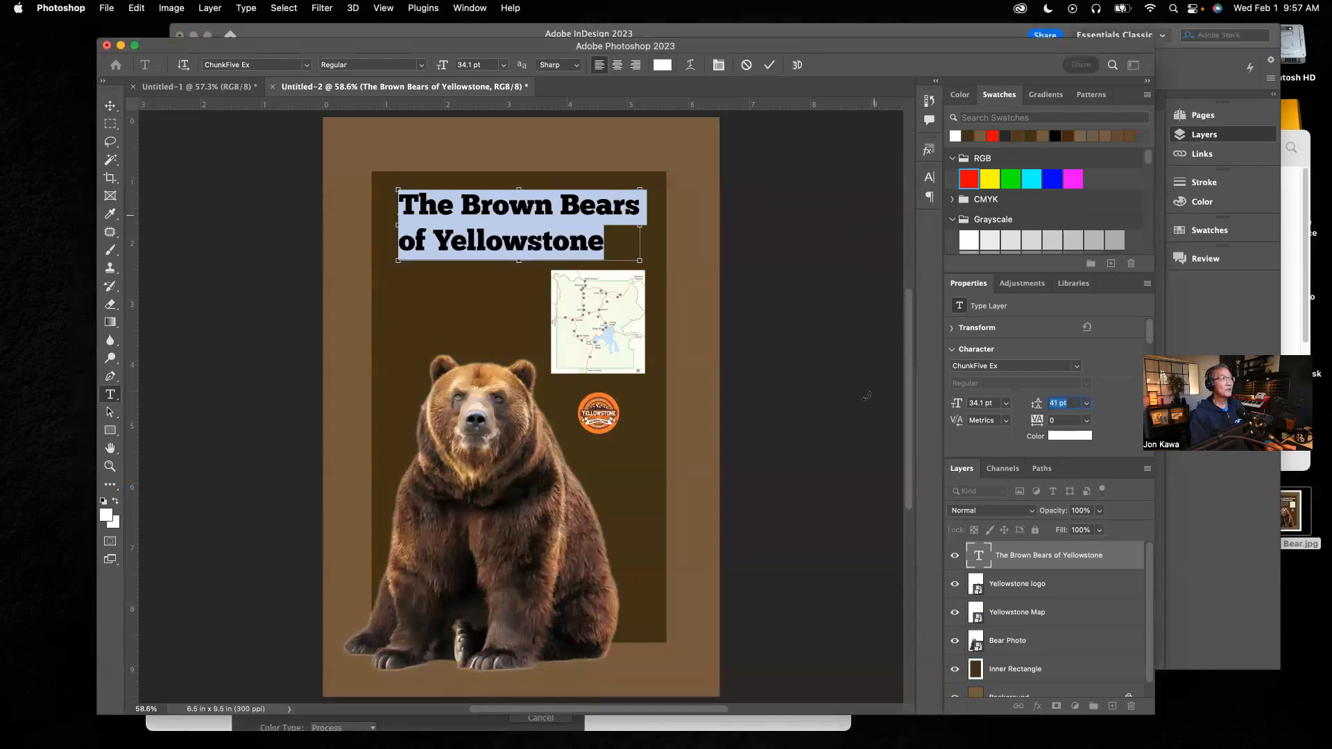
Step: Lower the title's leading to 30 pt and commit the text edit
{"action": "key", "text": "Down"}
{"action": "key", "text": "Down"}
{"action": "key", "text": "Down"}
{"action": "key", "text": "Down"}
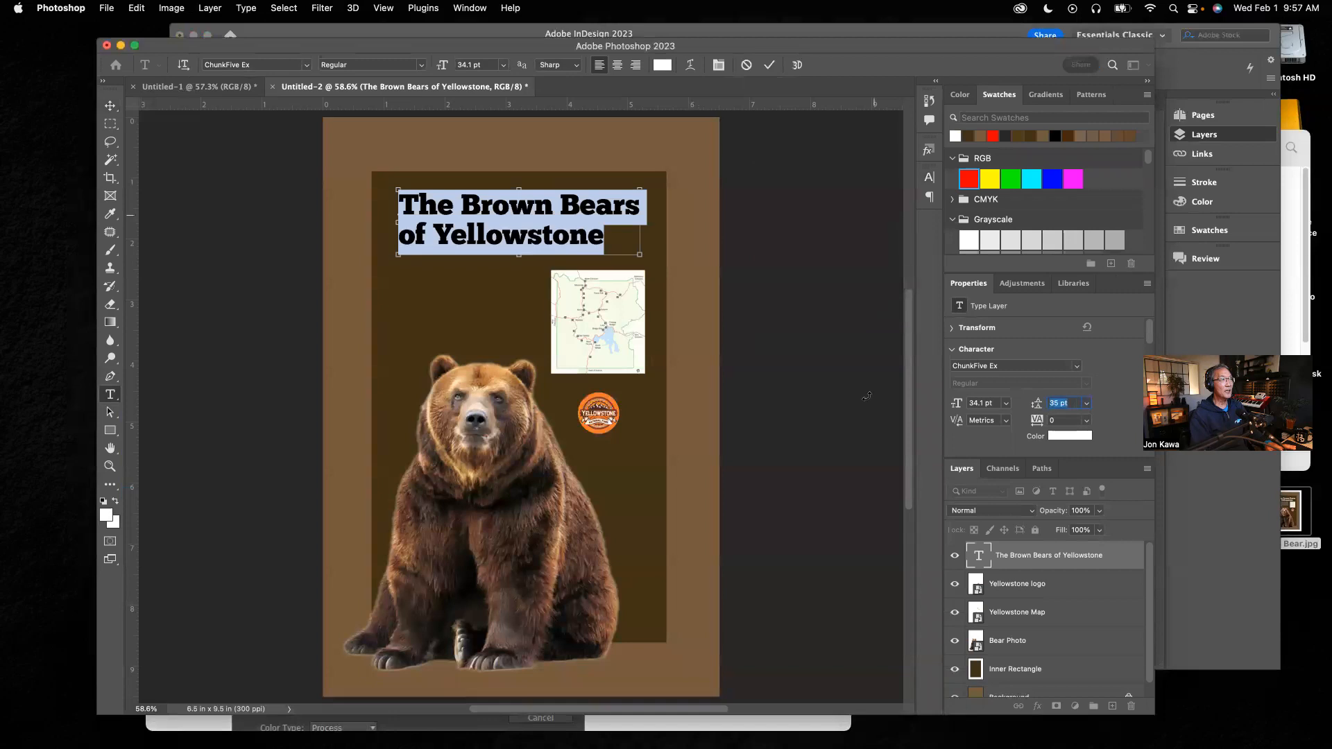
{"action": "key", "text": "Down"}
{"action": "key", "text": "Down"}
{"action": "key", "text": "Down"}
{"action": "key", "text": "Down"}
{"action": "key", "text": "Down"}
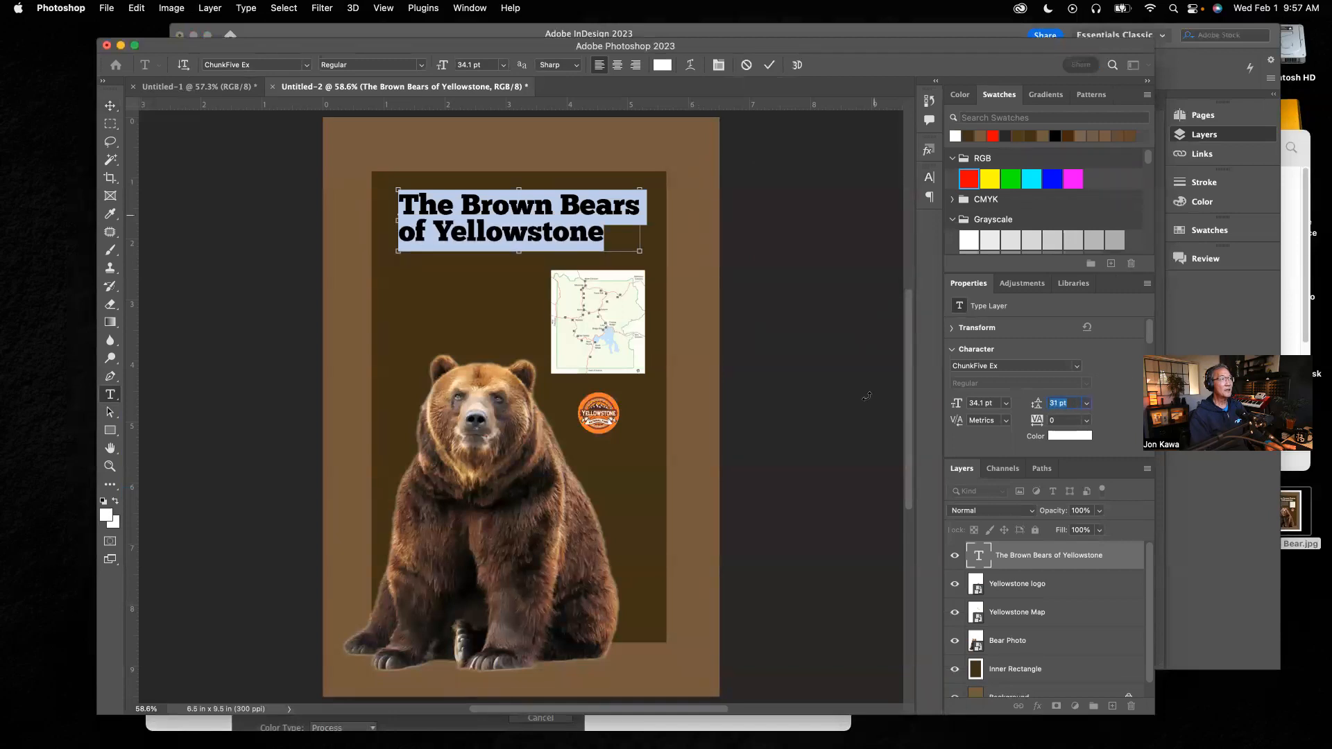
{"action": "key", "text": "Up"}
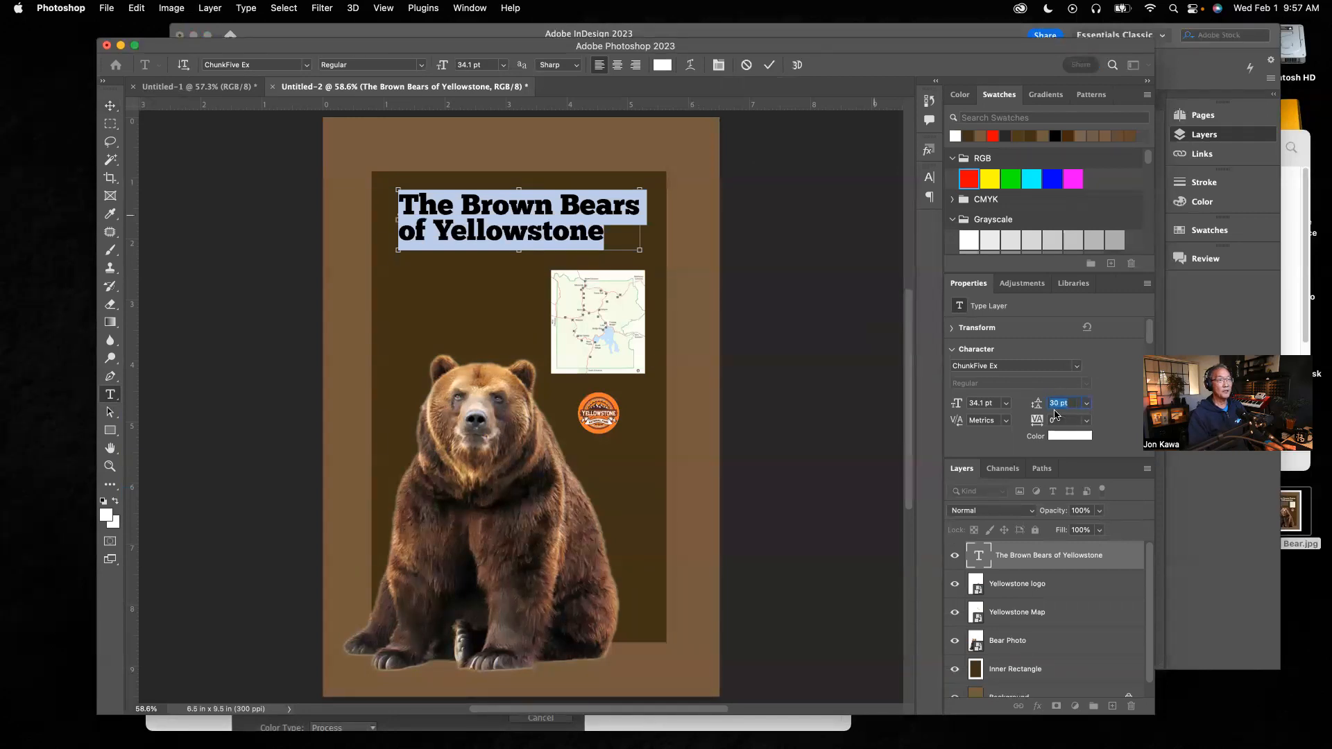
{"action": "key", "text": "Up"}
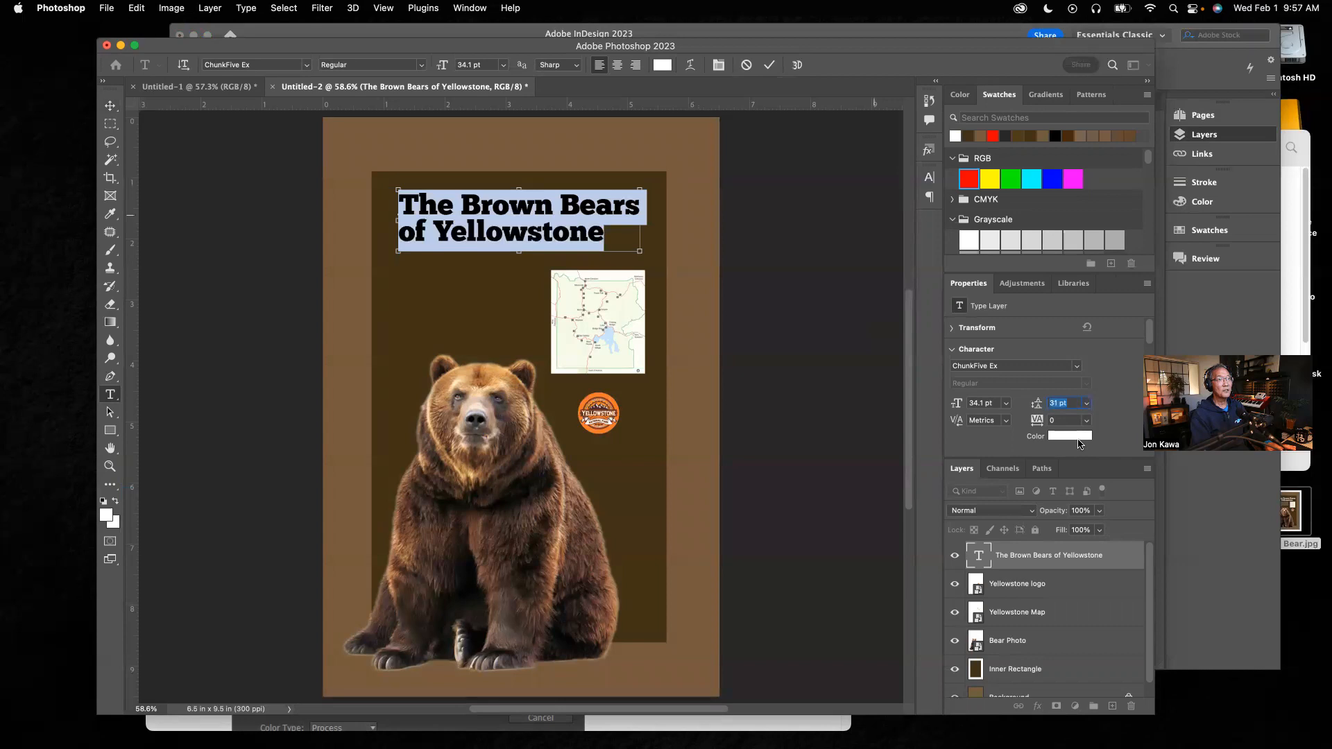
{"action": "key", "text": "Up"}
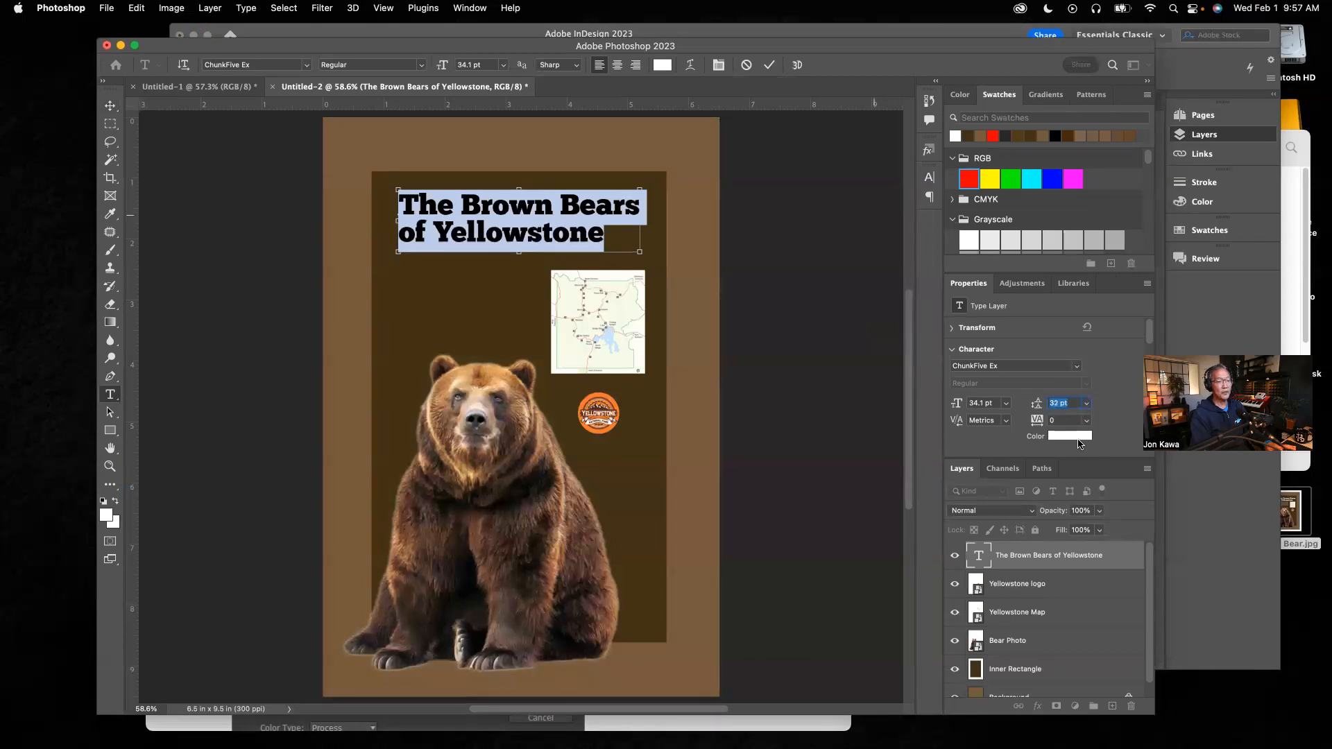
{"action": "key", "text": "Down"}
{"action": "key", "text": "Down"}
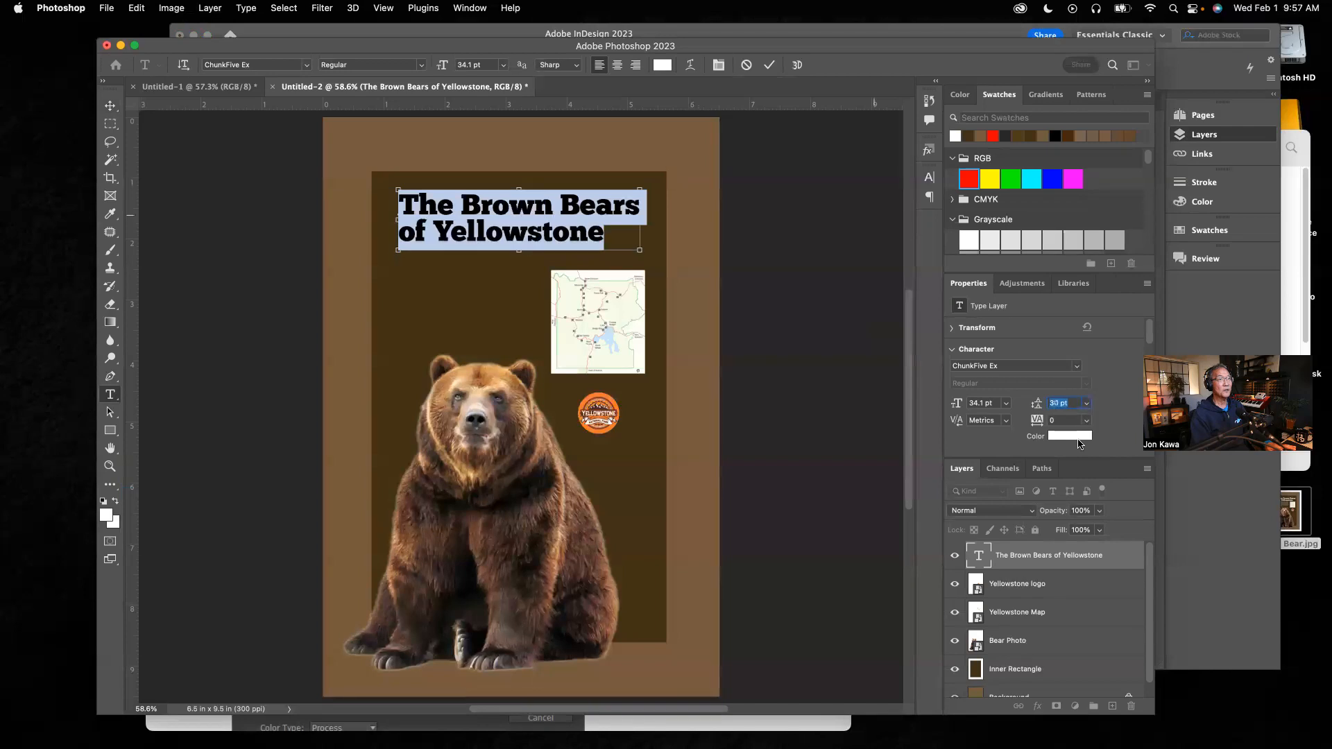
{"action": "key", "text": "Down"}
{"action": "key", "text": "Up"}
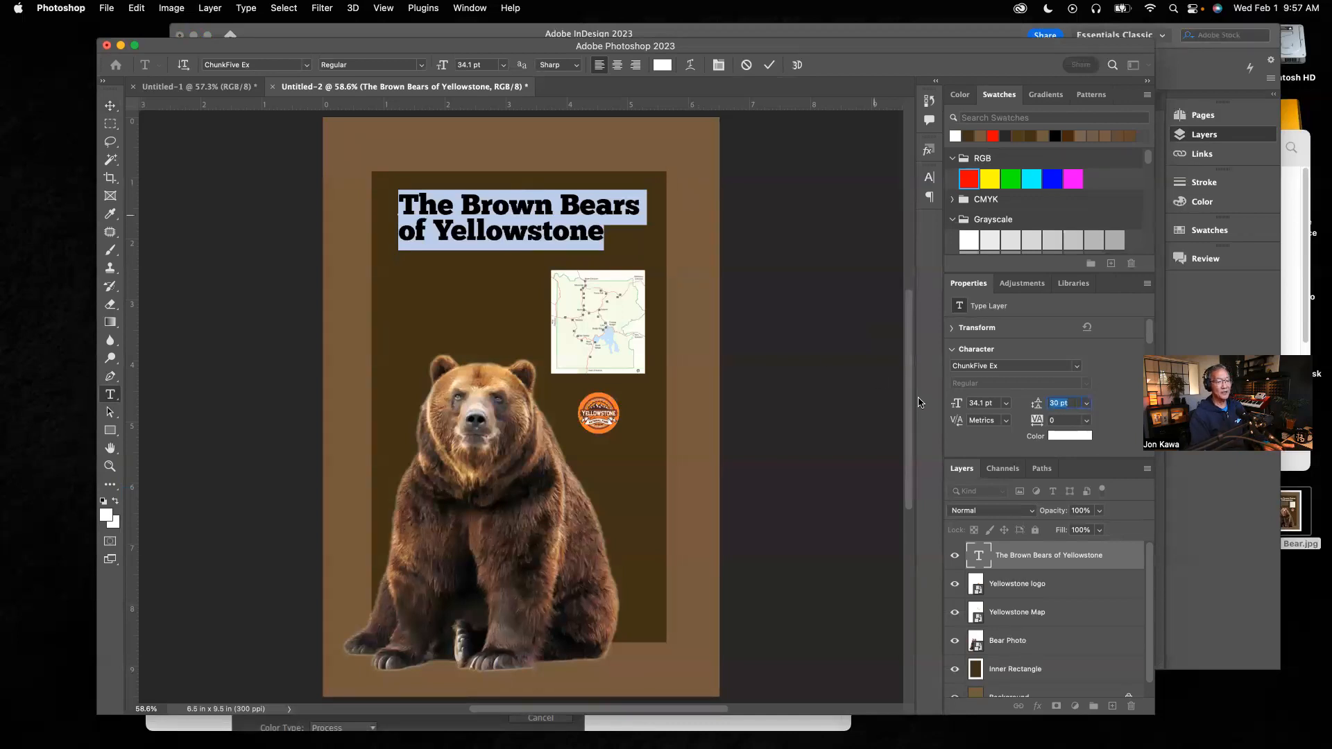
{"action": "left_click", "coordinate": [110, 106]}
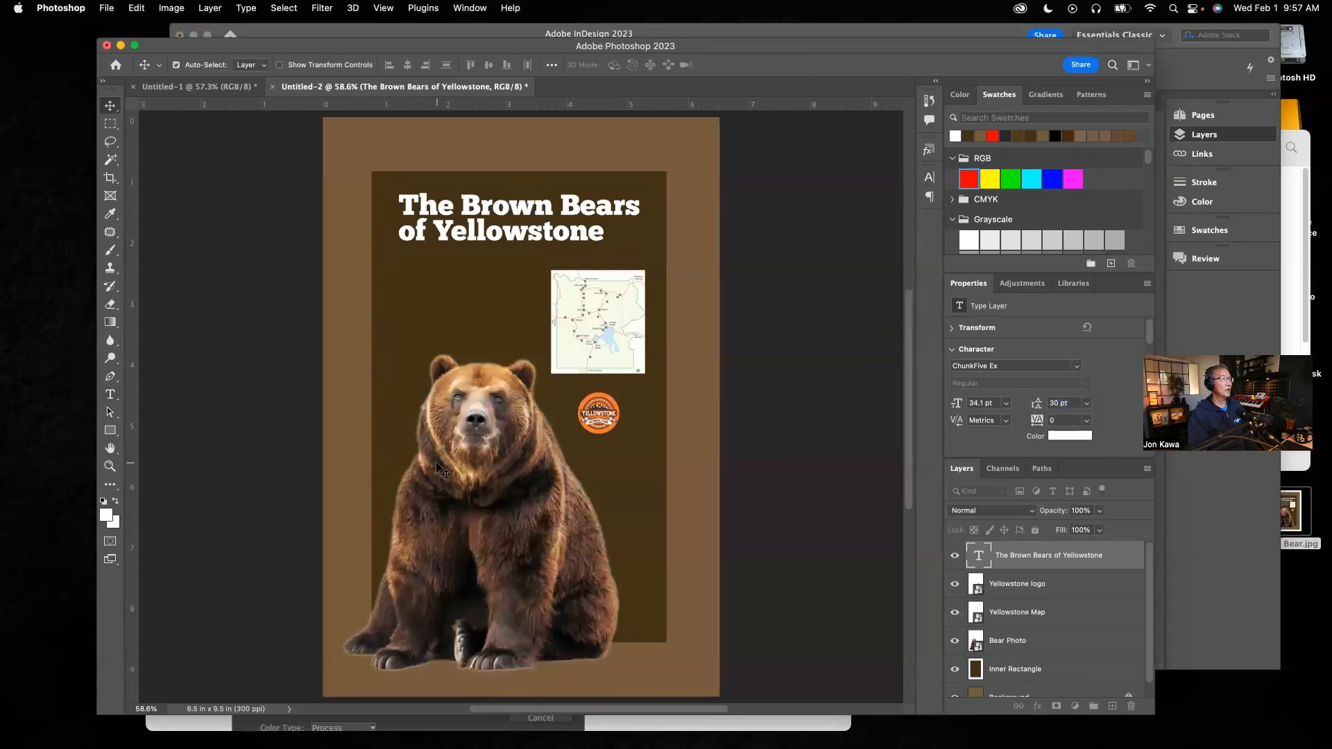
Step: Try setting the title to Minion Pro Regular at 8 pt, then undo both changes
{"action": "left_click", "coordinate": [110, 394]}
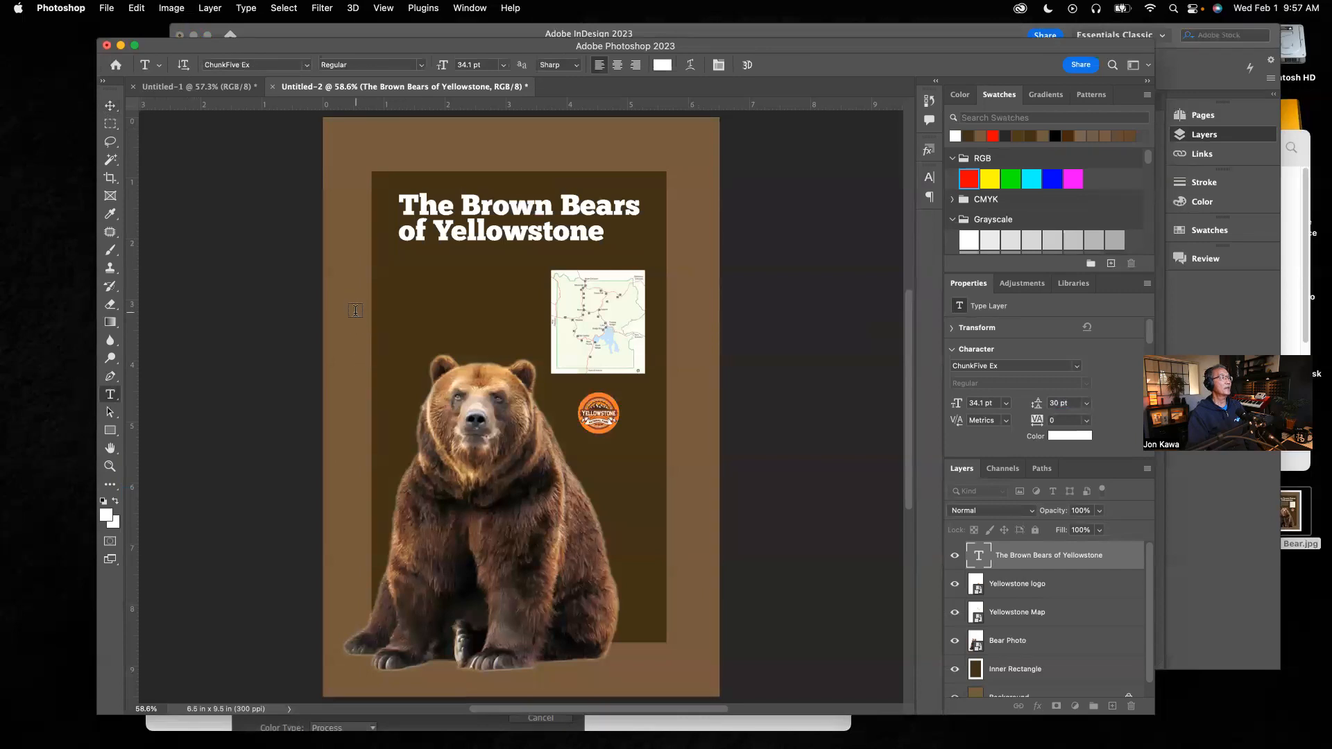
{"action": "left_click", "coordinate": [307, 66]}
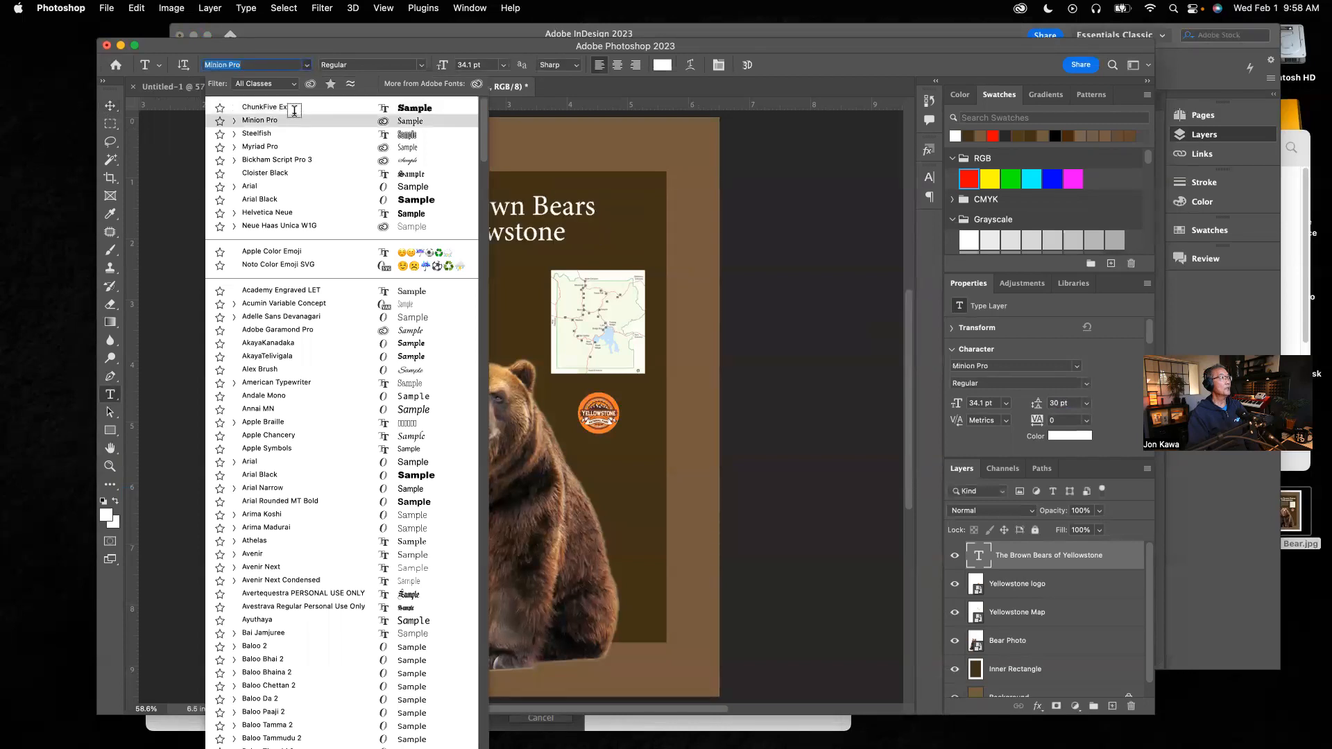
{"action": "left_click", "coordinate": [275, 120]}
{"action": "left_click", "coordinate": [423, 65]}
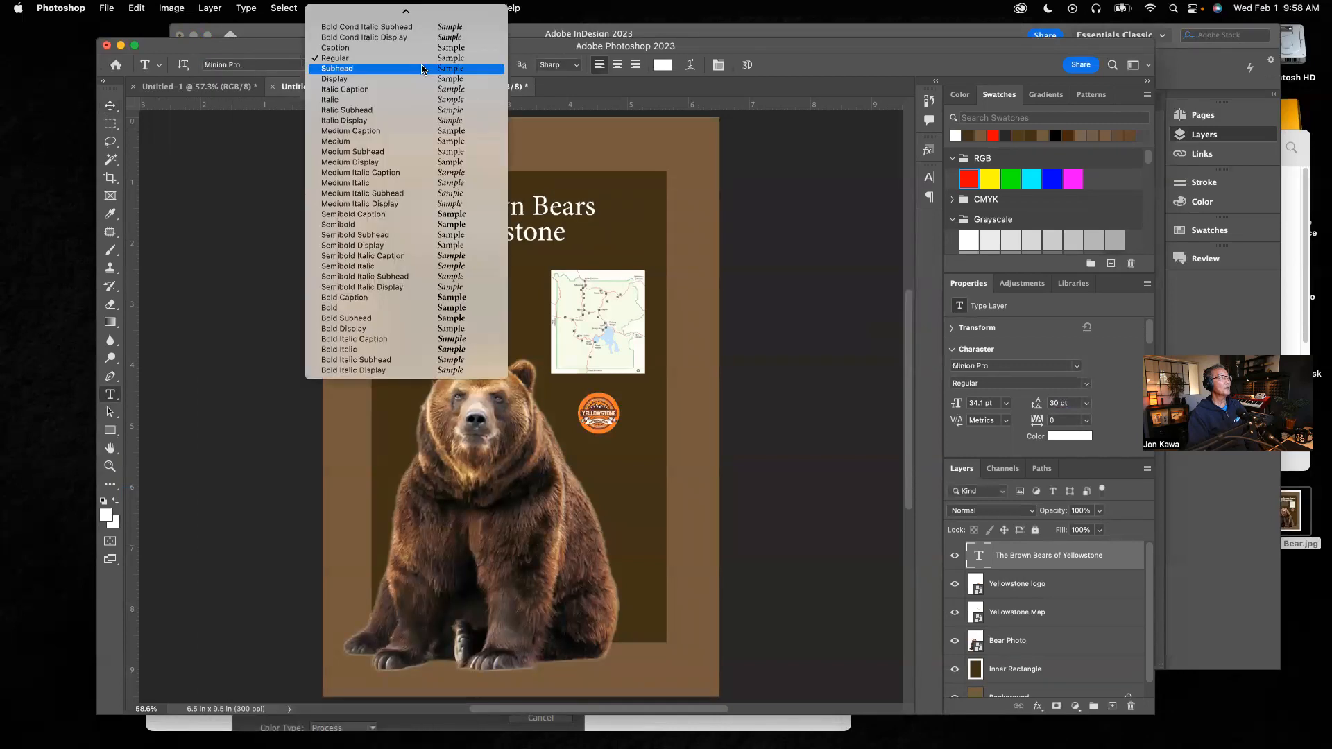
{"action": "left_click", "coordinate": [248, 148]}
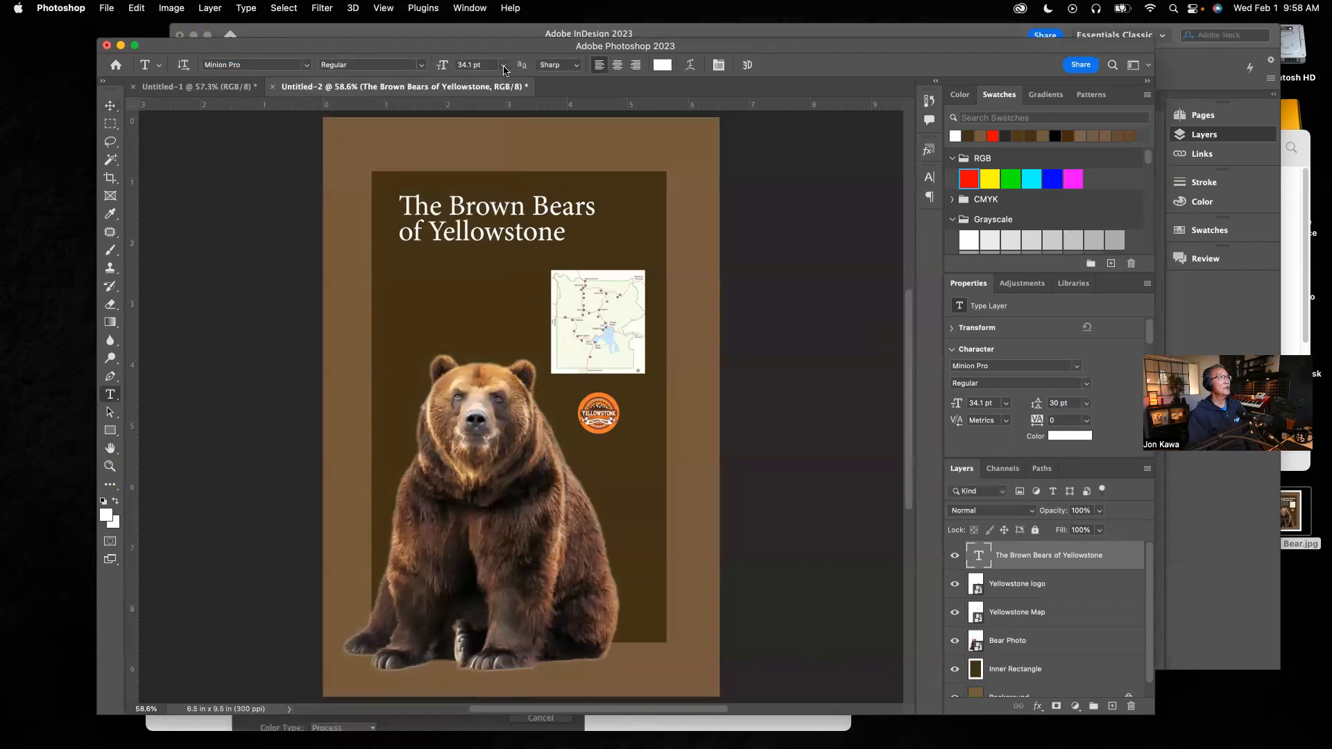
{"action": "left_click", "coordinate": [504, 70]}
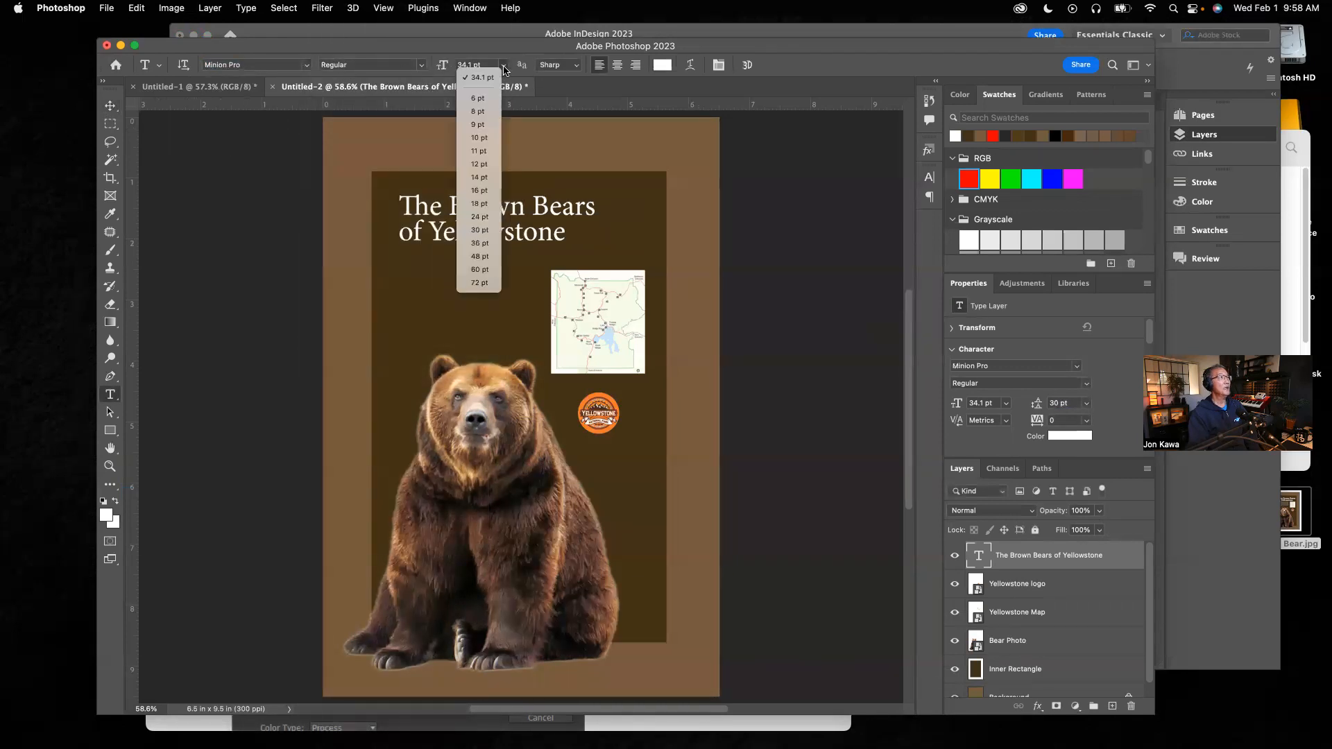
{"action": "left_click", "coordinate": [484, 115]}
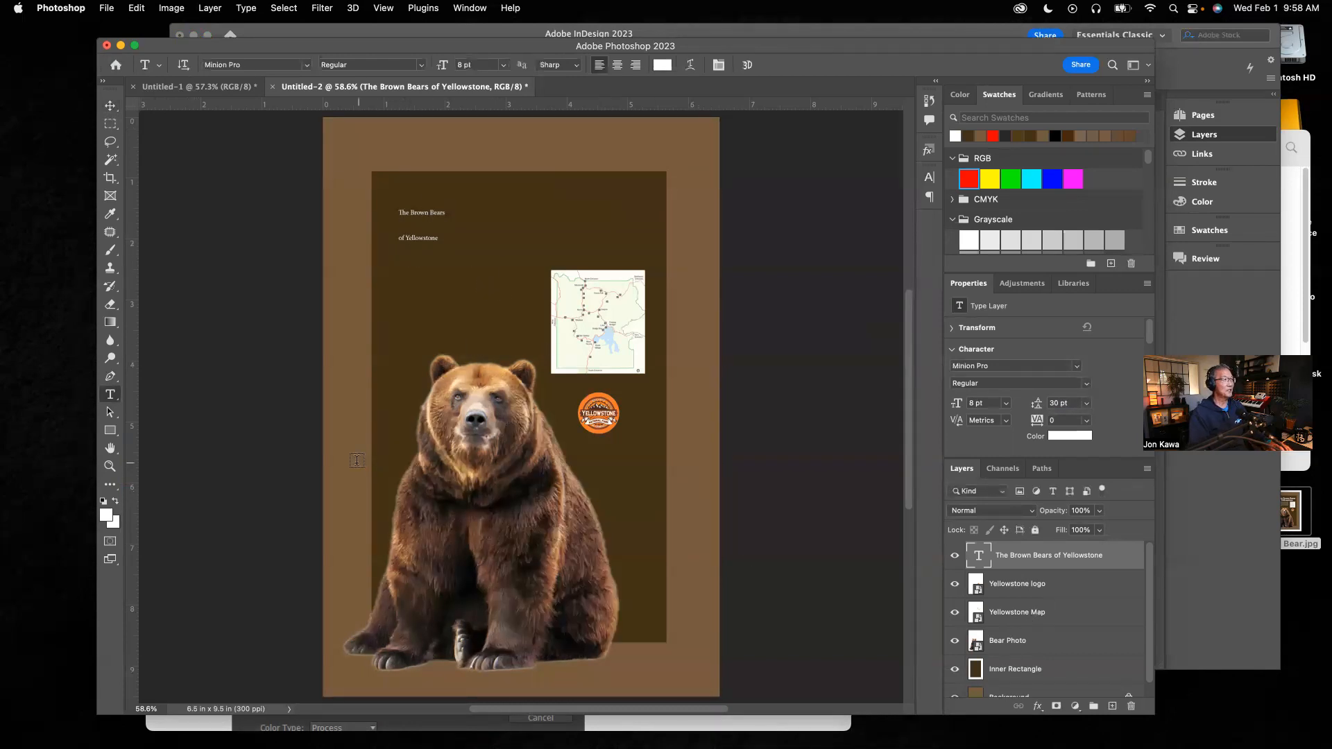
{"action": "key", "text": "super+z"}
{"action": "key", "text": "super+z"}
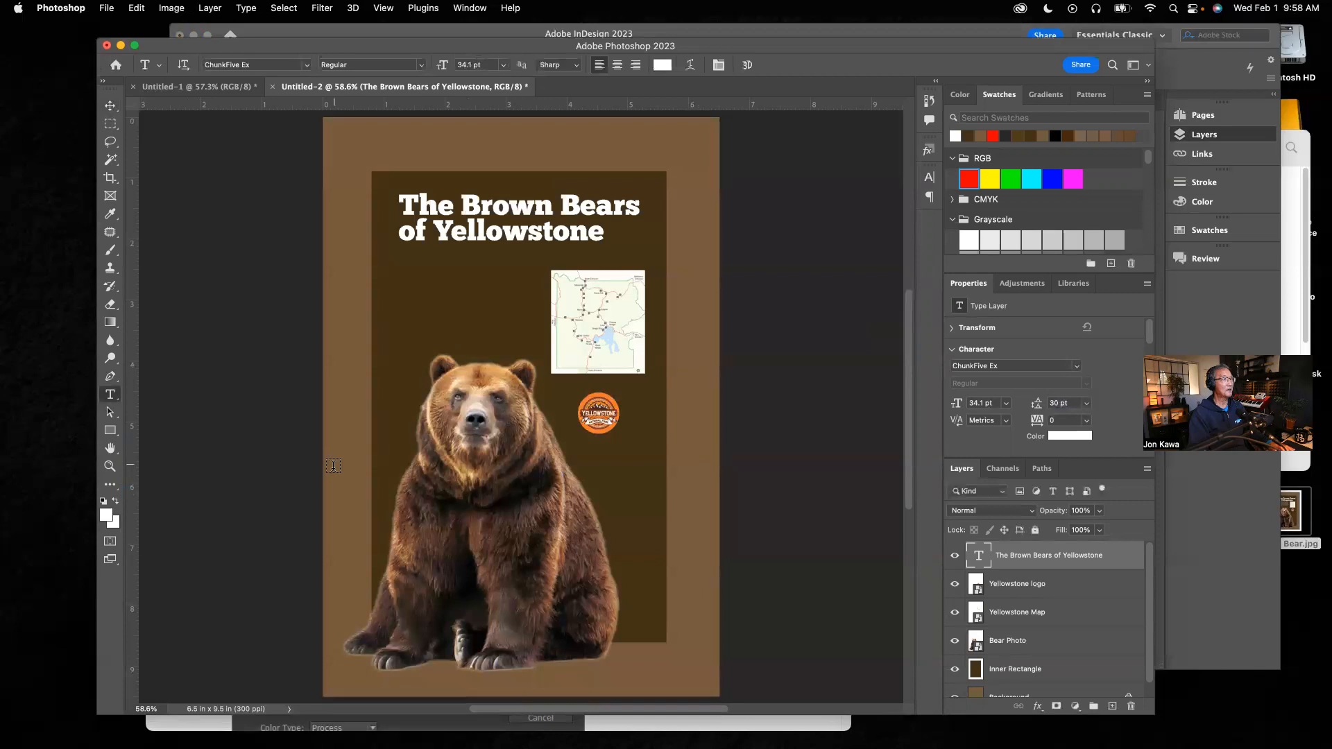
Step: Draw a paragraph text box beside the map with placeholder text and set it to Minion Pro 8 pt
{"action": "scroll", "coordinate": [1152, 695], "scroll_direction": "down", "scroll_amount": 1}
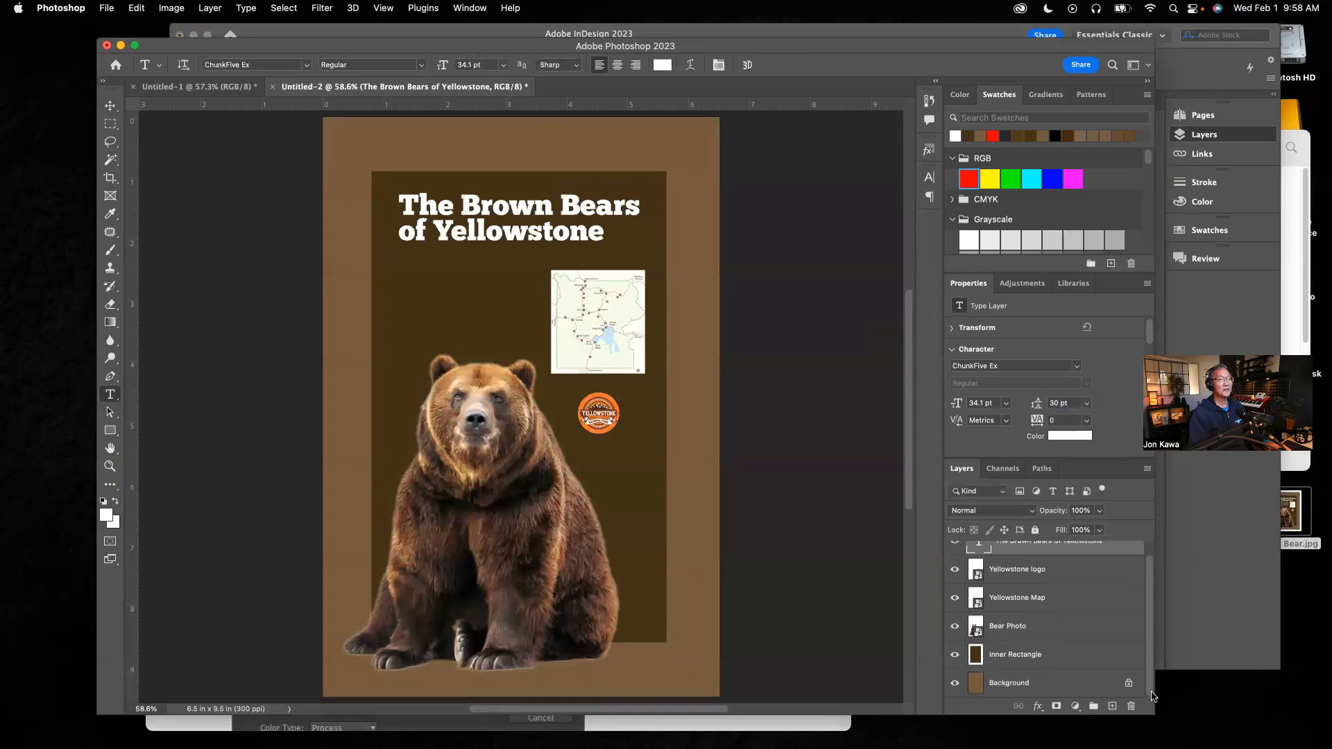
{"action": "scroll", "coordinate": [1149, 627], "scroll_direction": "up", "scroll_amount": 1}
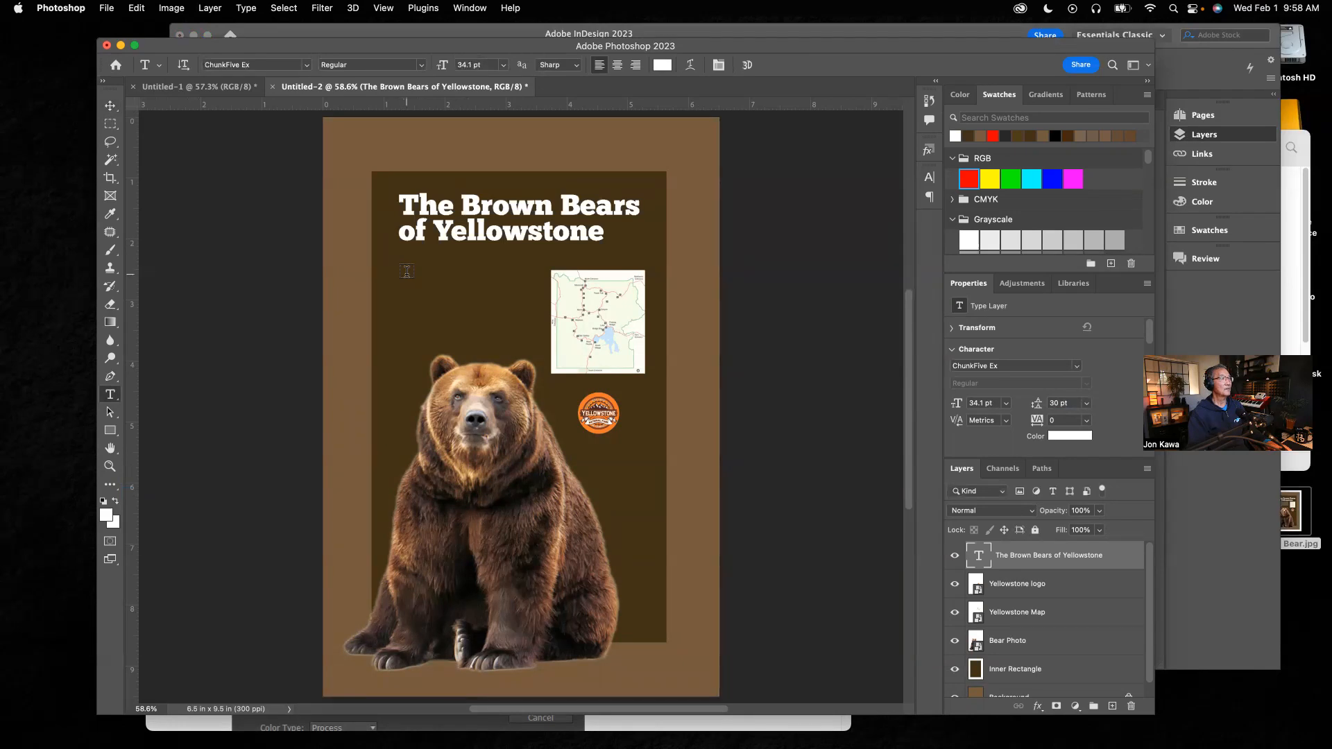
{"action": "left_click_drag", "start_coordinate": [407, 271], "coordinate": [543, 354]}
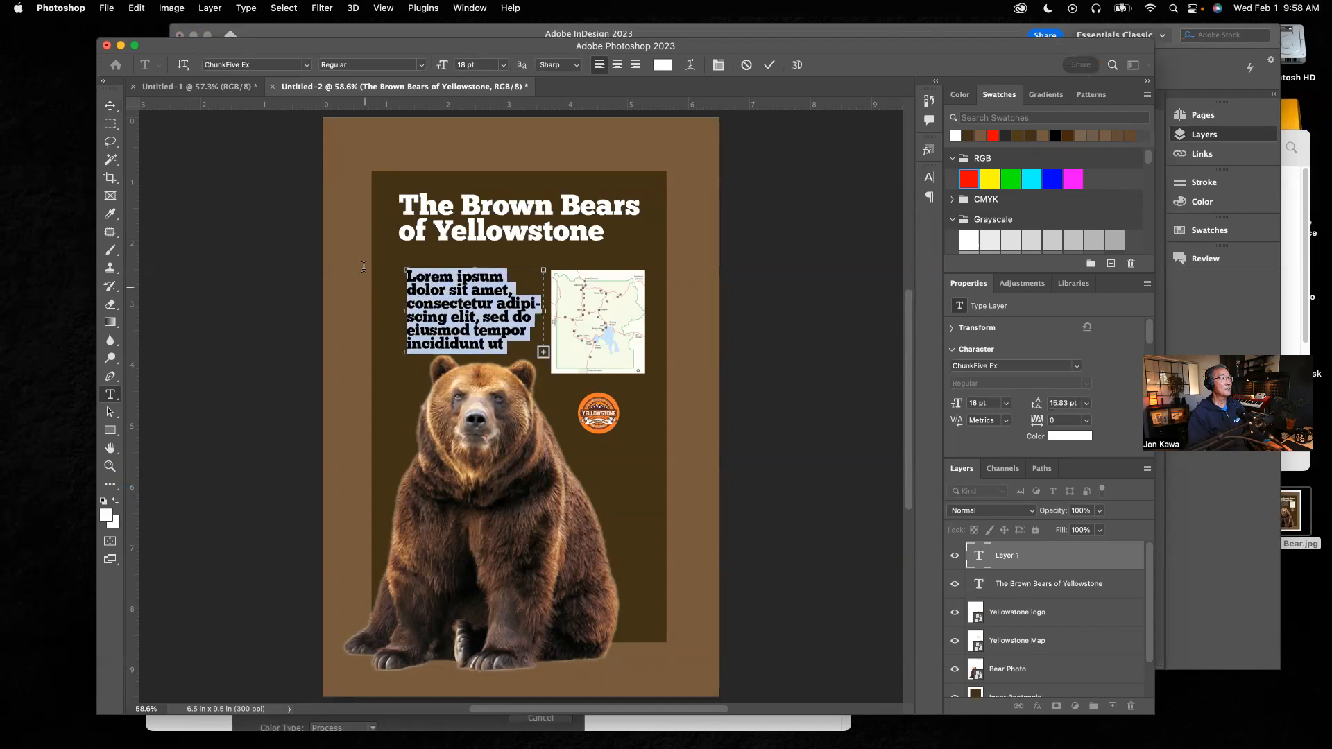
{"action": "left_click", "coordinate": [305, 66]}
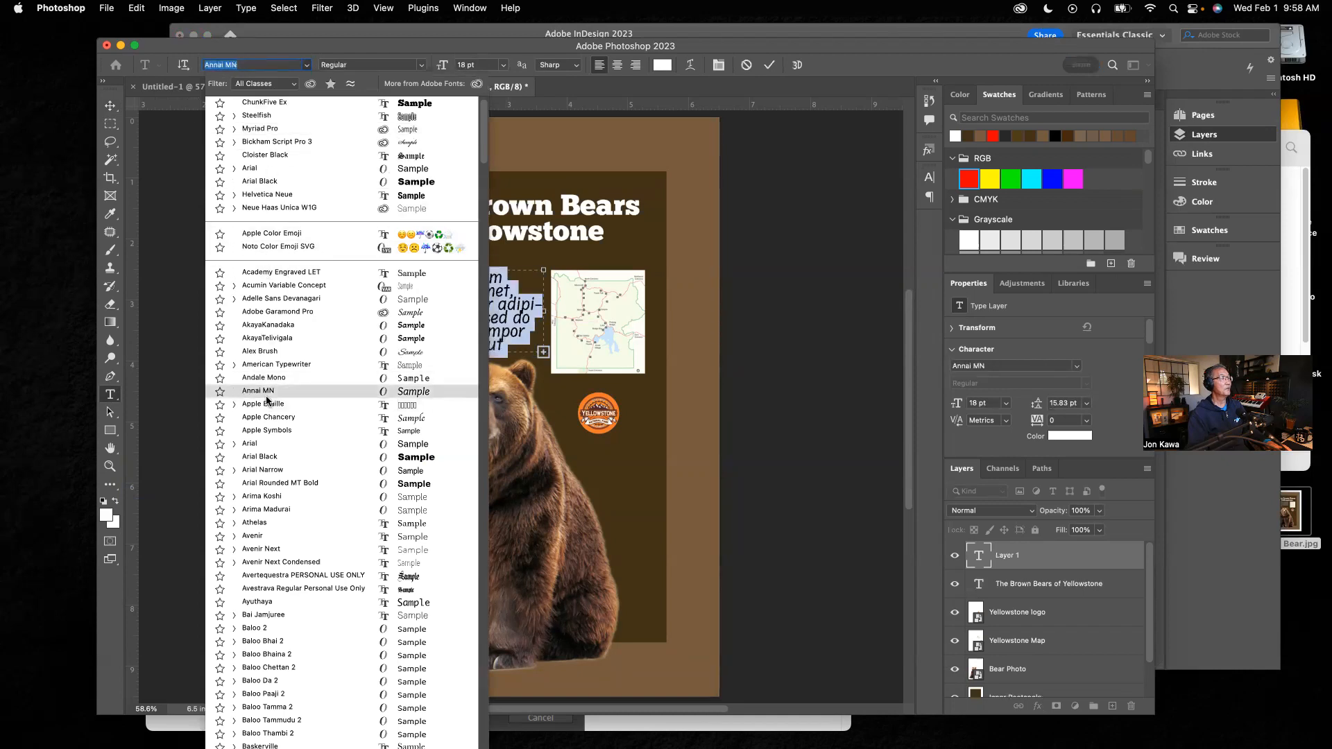
{"action": "scroll", "coordinate": [266, 401], "scroll_direction": "down", "scroll_amount": 20}
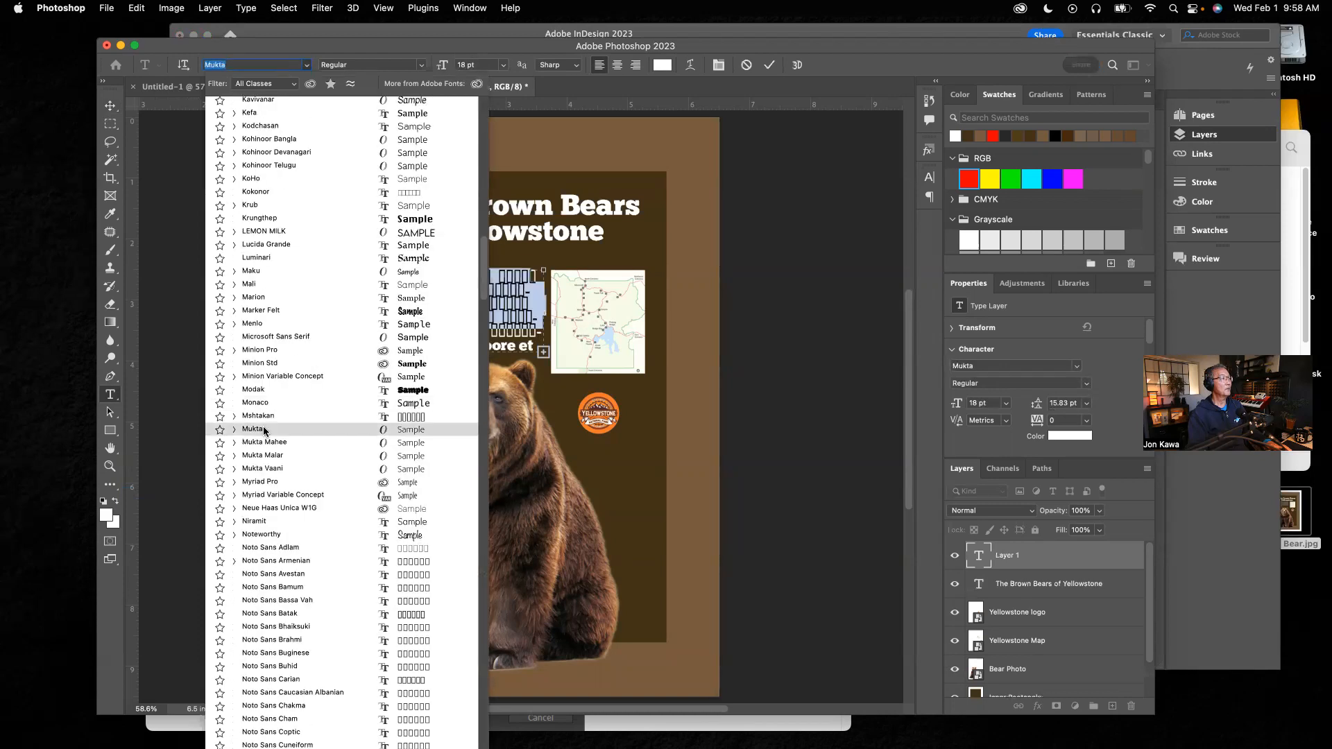
{"action": "left_click", "coordinate": [260, 352]}
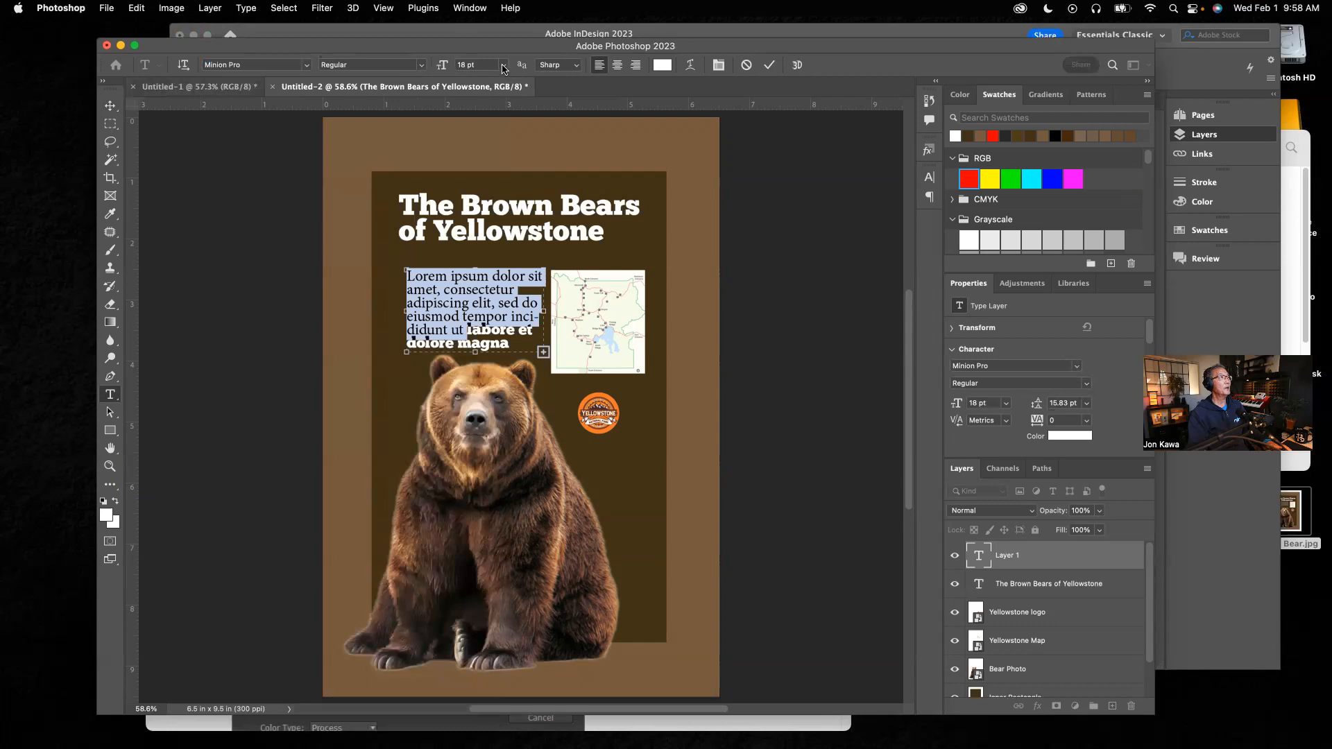
{"action": "left_click", "coordinate": [503, 67]}
{"action": "left_click", "coordinate": [480, 114]}
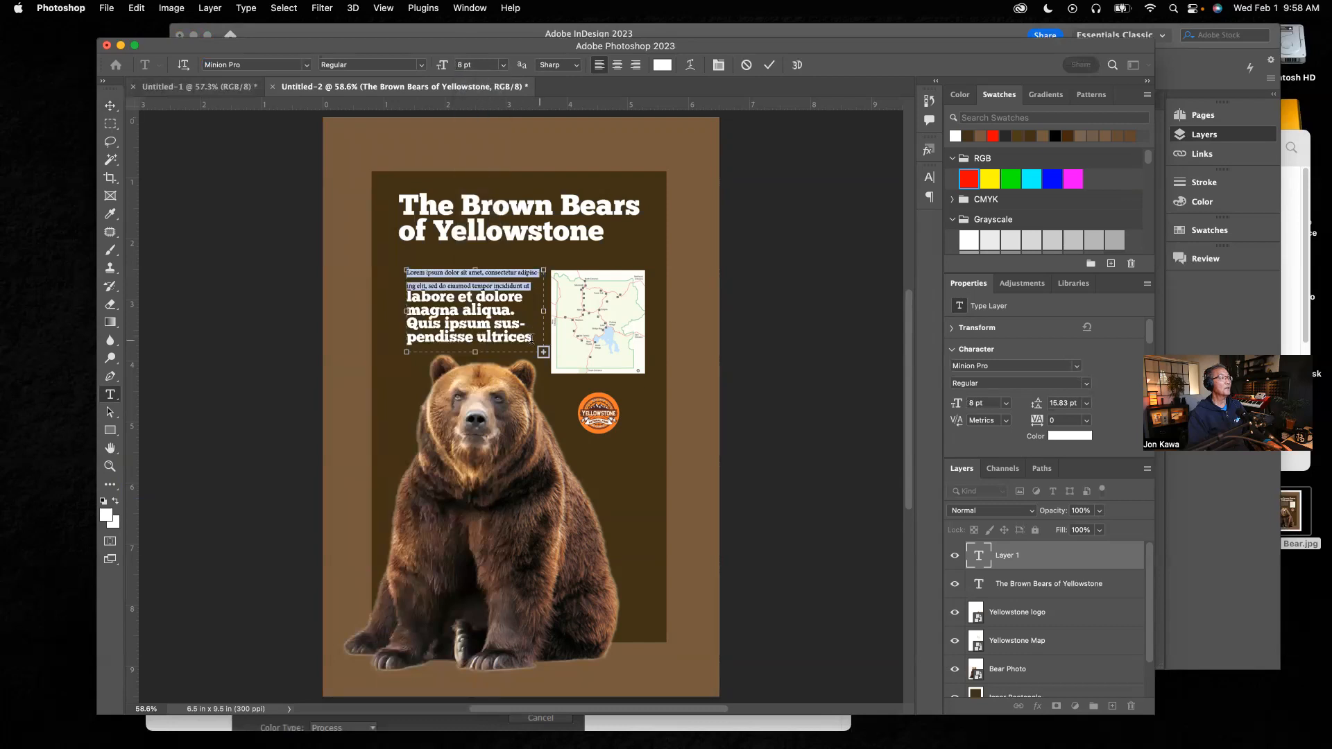
Step: Extend the text box down over the bear, select all its text and set it to Minion Pro 8 pt
{"action": "left_click_drag", "start_coordinate": [475, 353], "coordinate": [476, 524]}
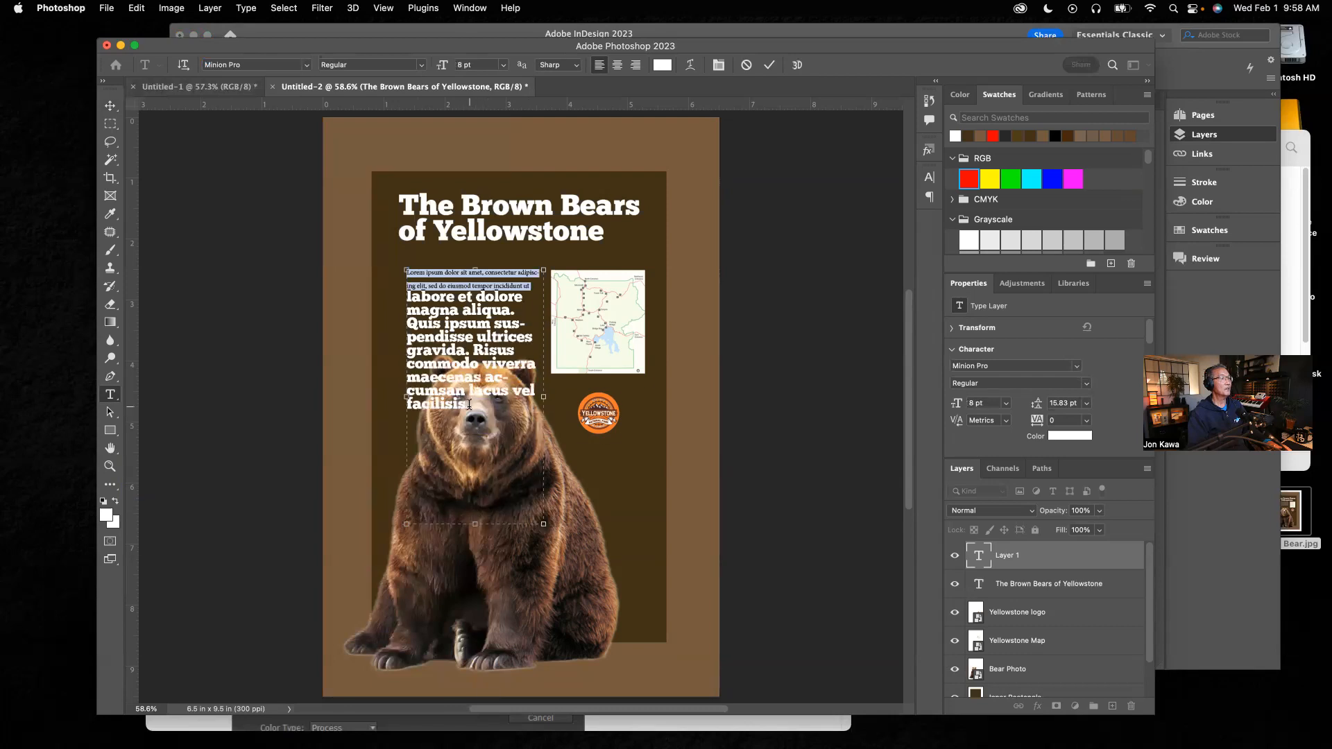
{"action": "left_click", "coordinate": [469, 404], "text": "shift"}
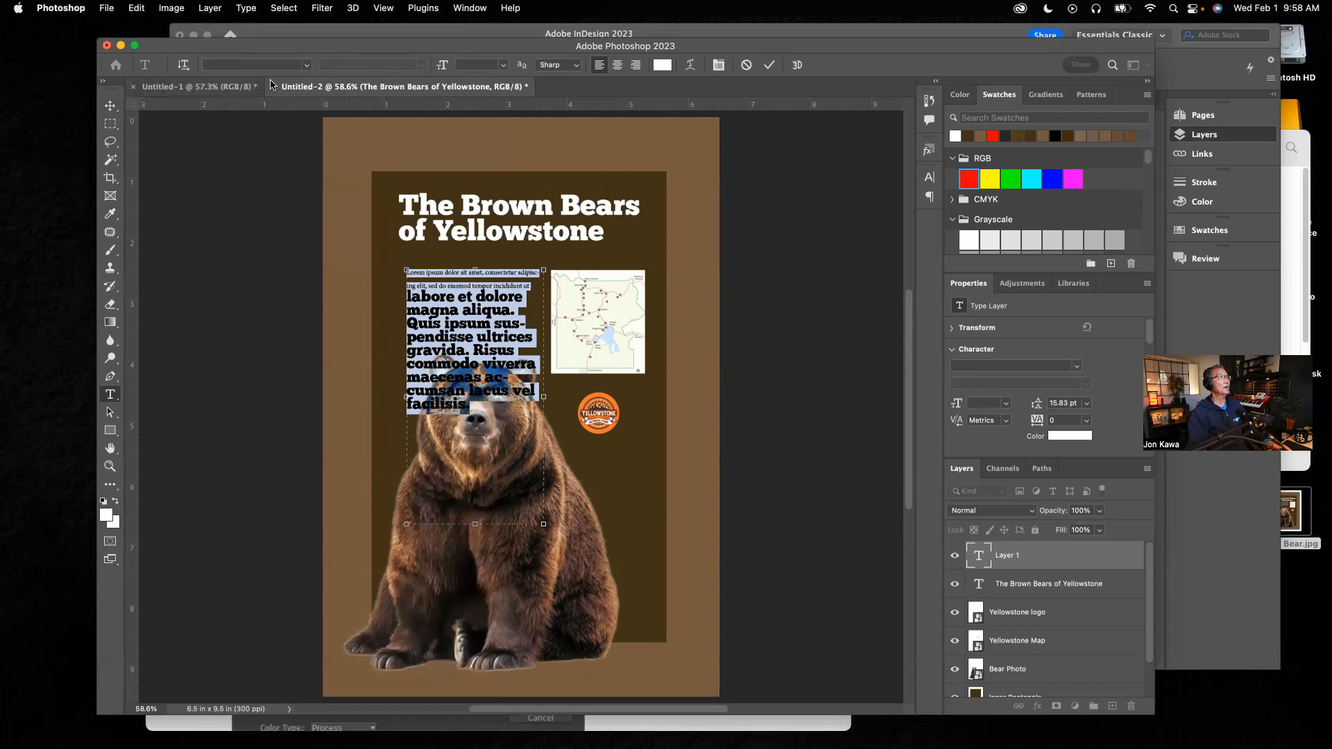
{"action": "left_click", "coordinate": [305, 67]}
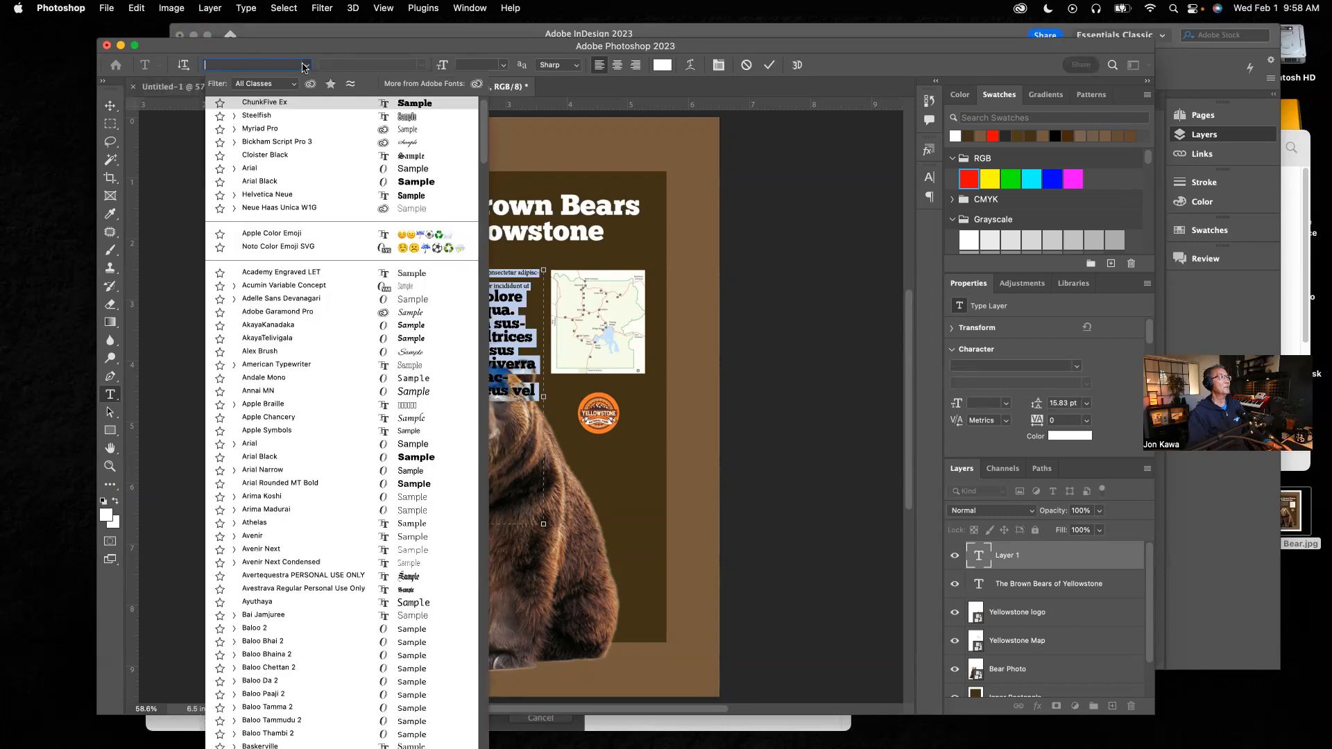
{"action": "left_click", "coordinate": [271, 129]}
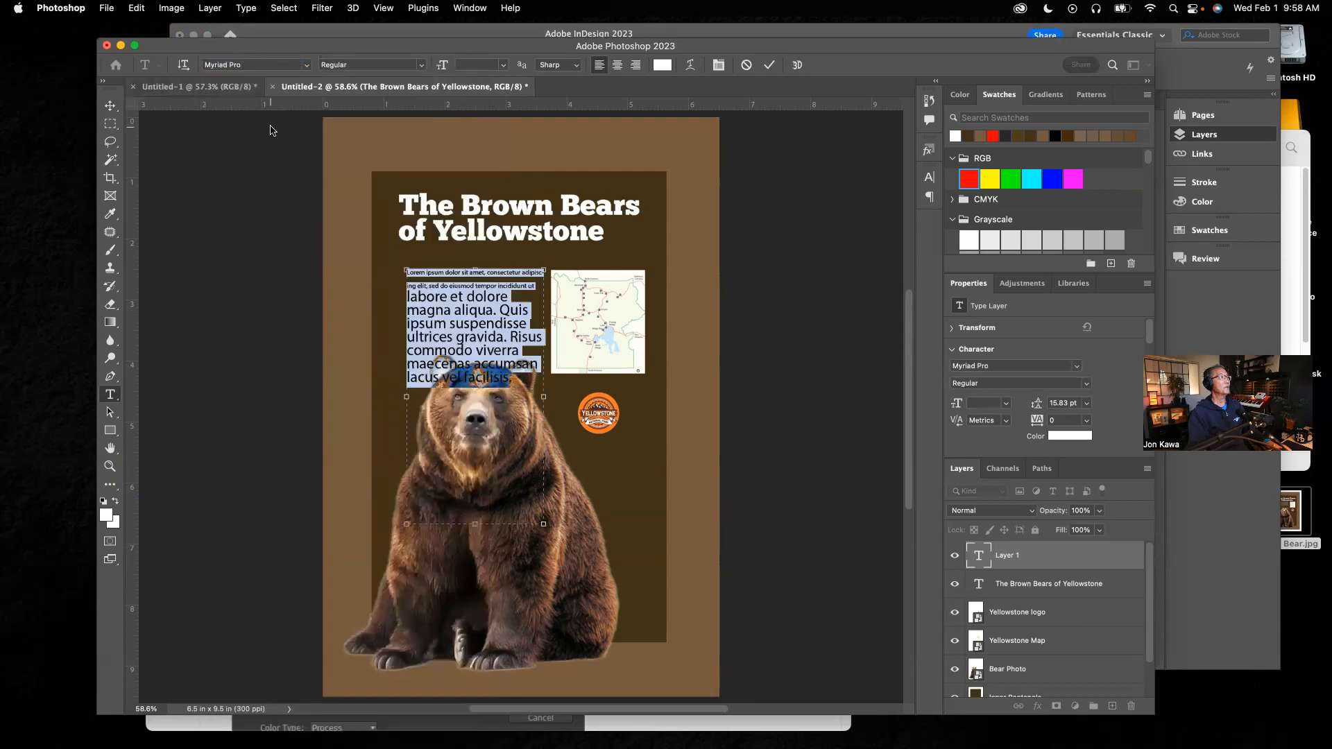
{"action": "left_click", "coordinate": [307, 66]}
{"action": "scroll", "coordinate": [290, 628], "scroll_direction": "down", "scroll_amount": 10}
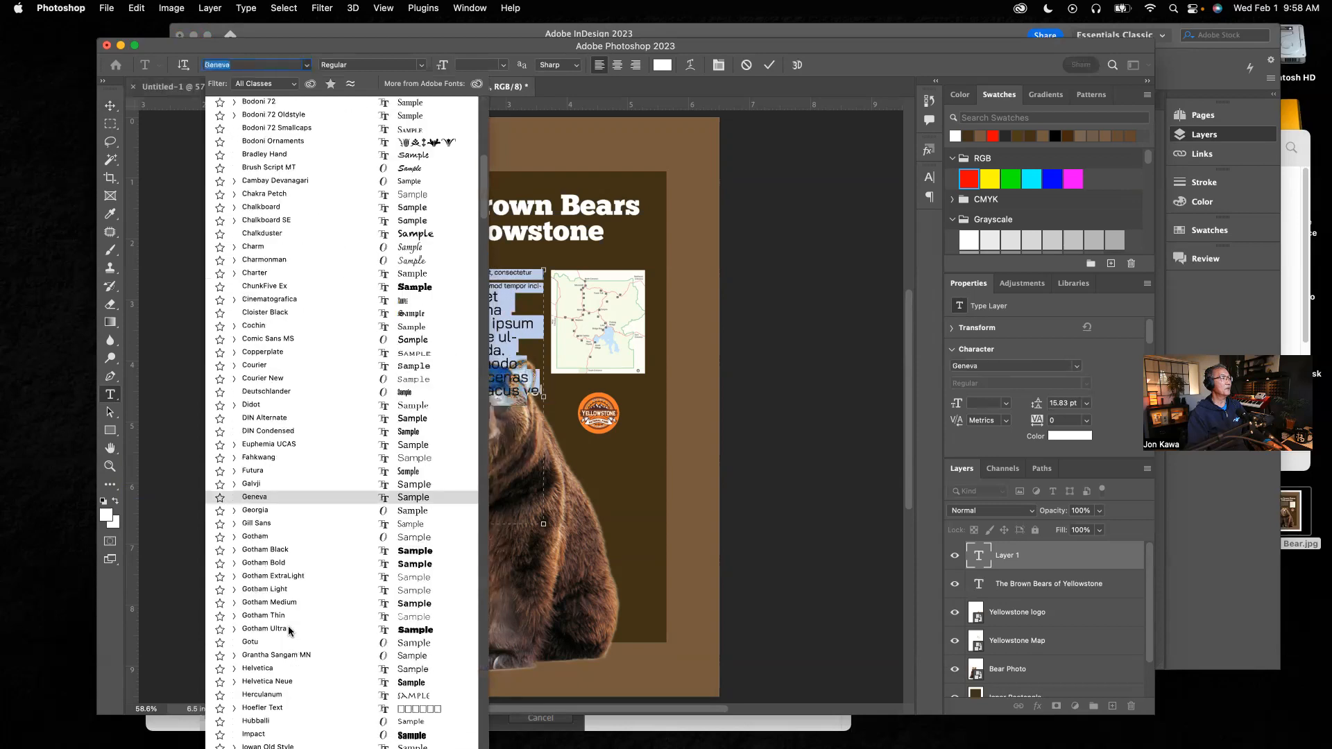
{"action": "scroll", "coordinate": [290, 630], "scroll_direction": "down", "scroll_amount": 4}
{"action": "scroll", "coordinate": [290, 630], "scroll_direction": "down", "scroll_amount": 10}
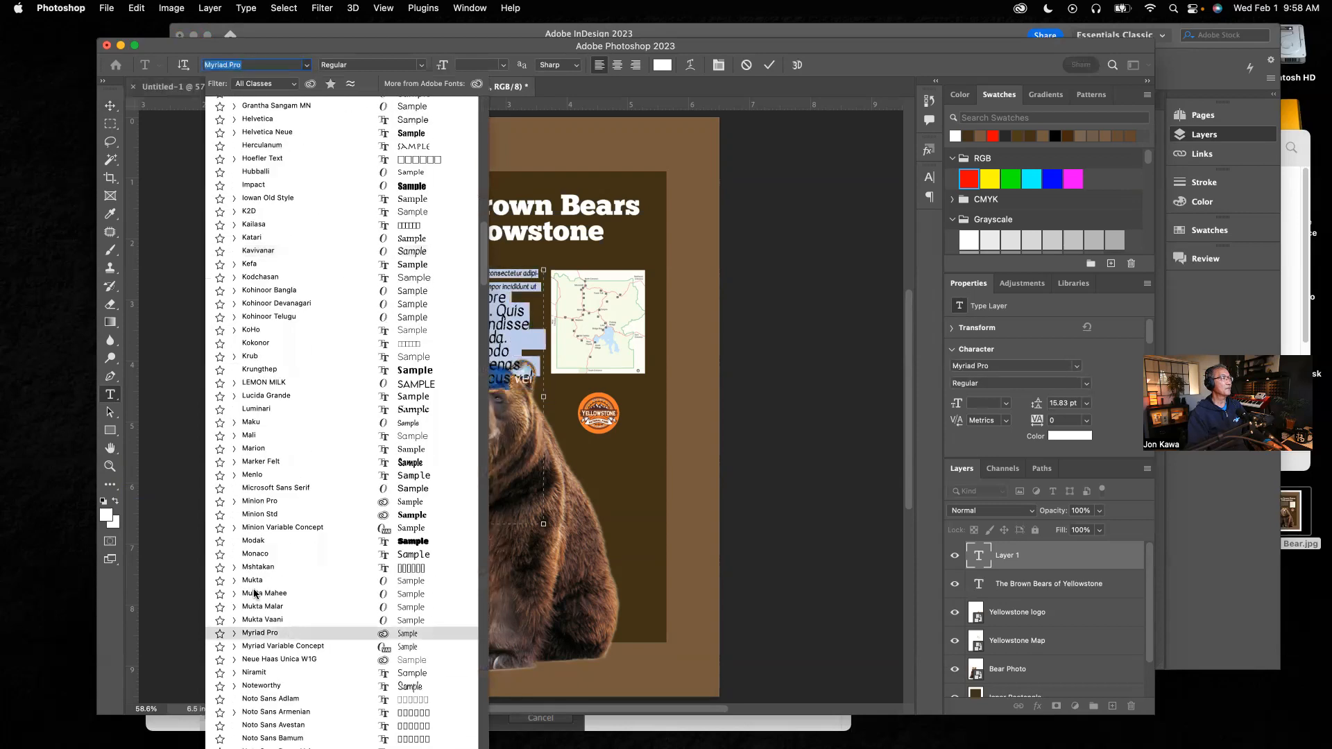
{"action": "left_click", "coordinate": [254, 506]}
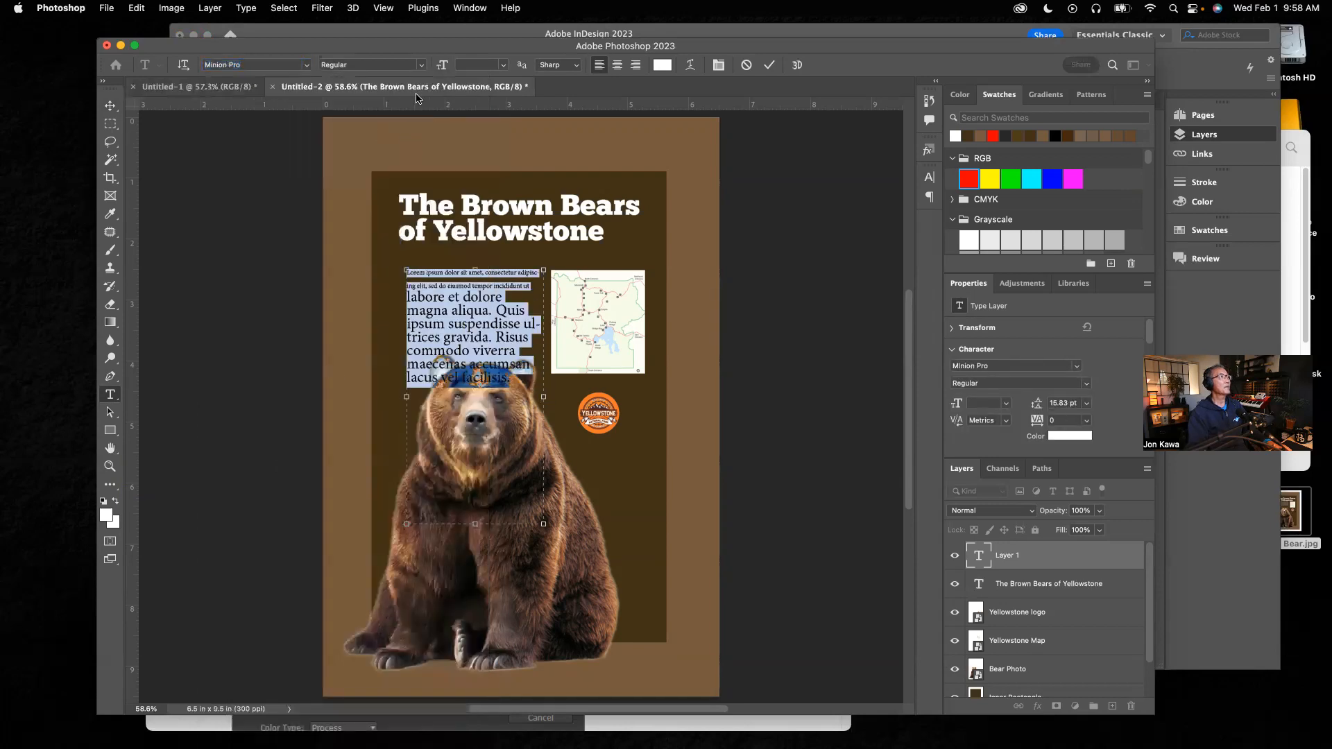
{"action": "left_click", "coordinate": [503, 68]}
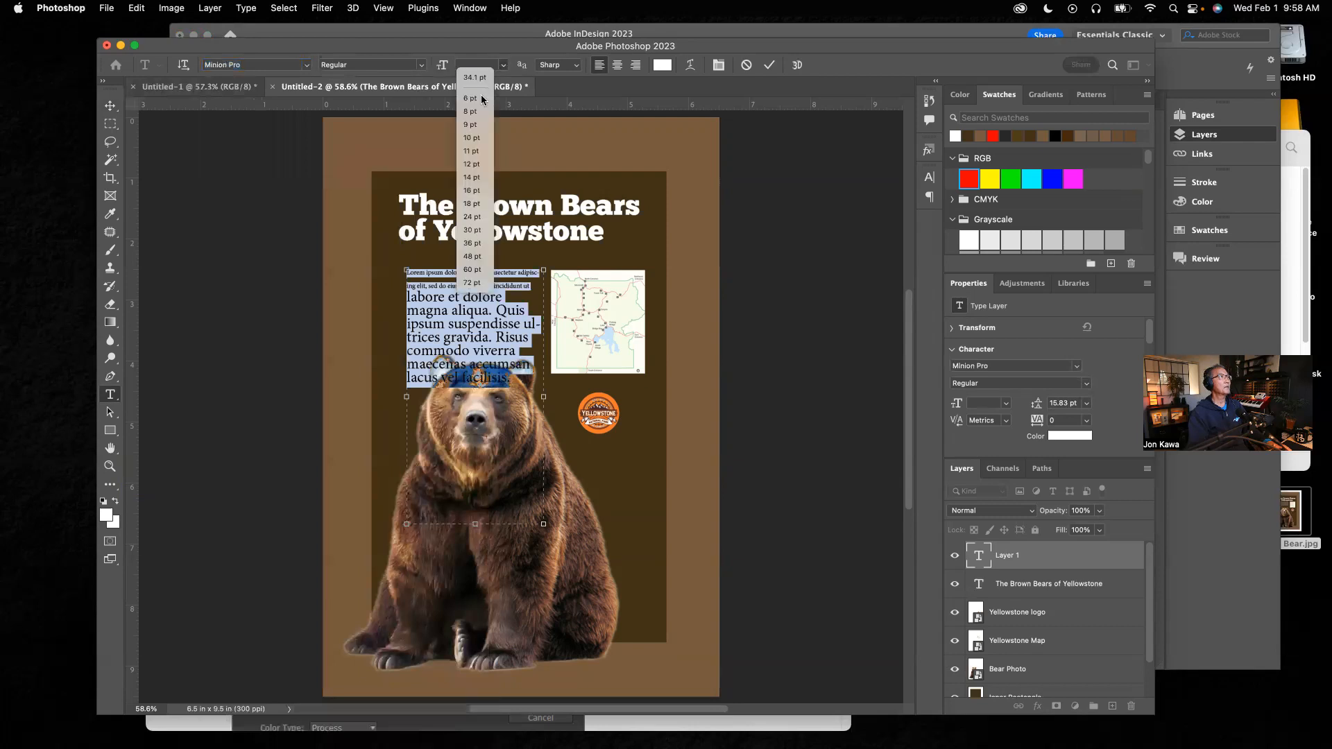
{"action": "left_click", "coordinate": [472, 112]}
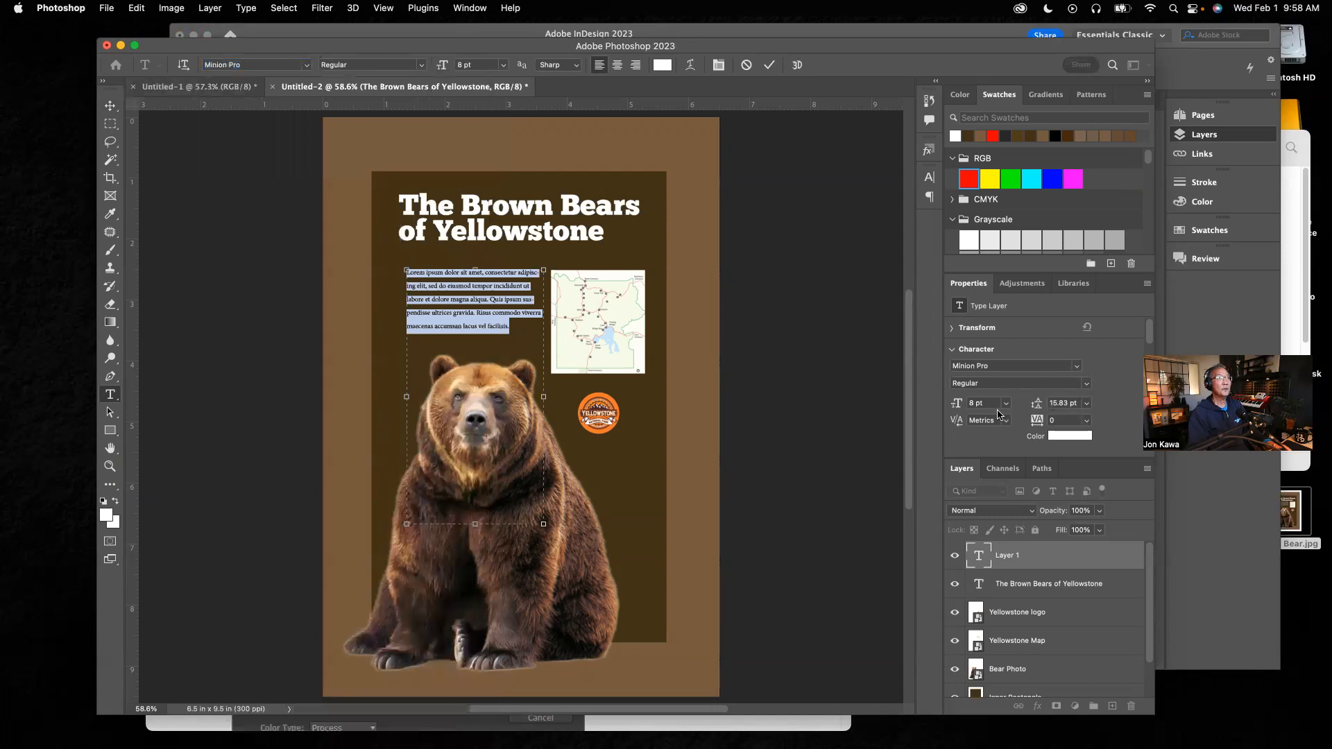
Step: Set the body text's leading to Auto, reapply 8 pt size to the selection, and commit the text
{"action": "left_click", "coordinate": [1085, 410]}
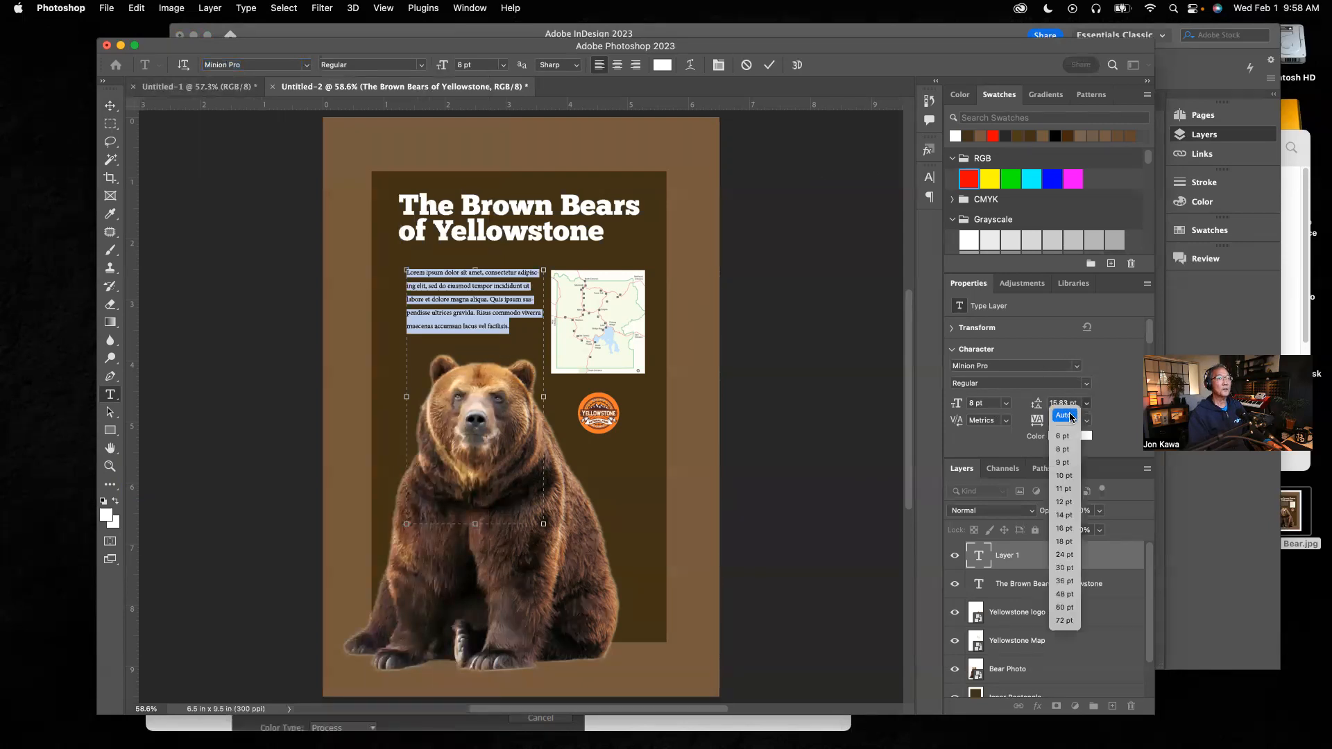
{"action": "left_click", "coordinate": [1069, 416]}
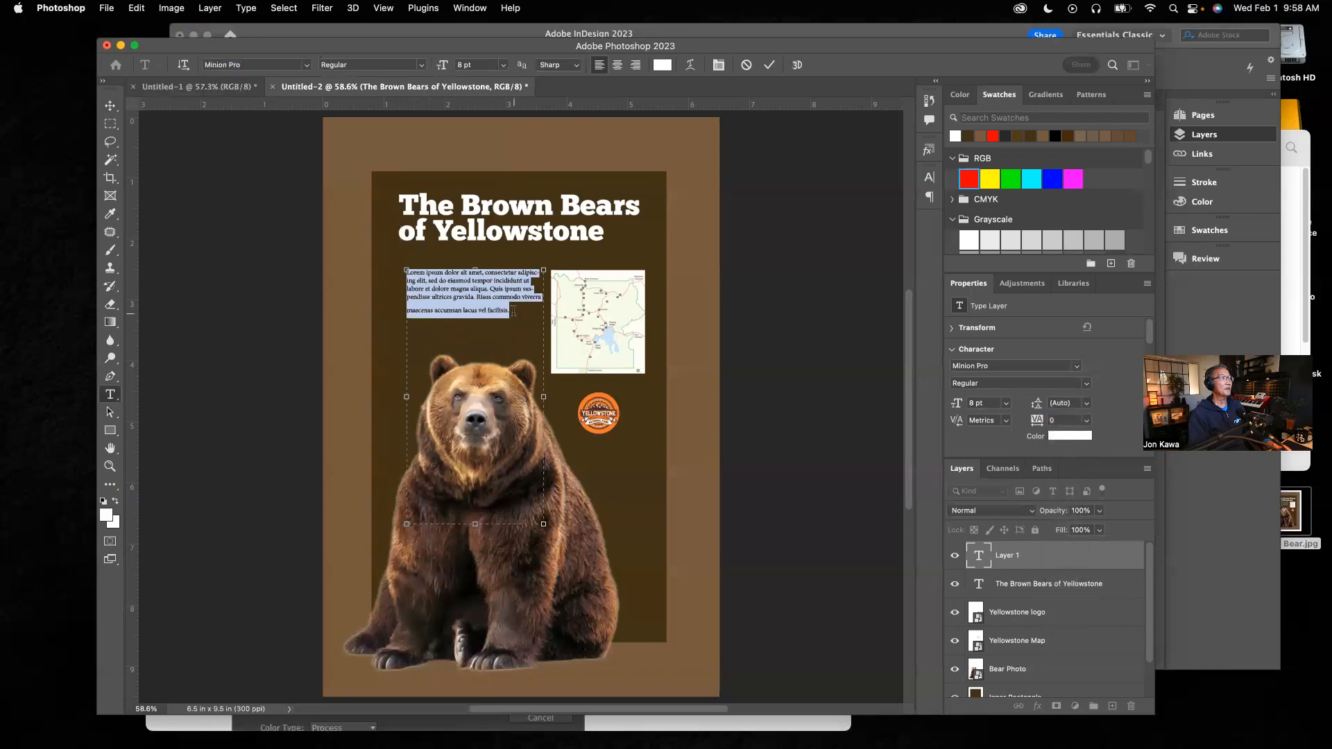
{"action": "left_click", "coordinate": [514, 311]}
{"action": "left_click_drag", "start_coordinate": [514, 311], "coordinate": [384, 279]}
{"action": "left_click", "coordinate": [1087, 410]}
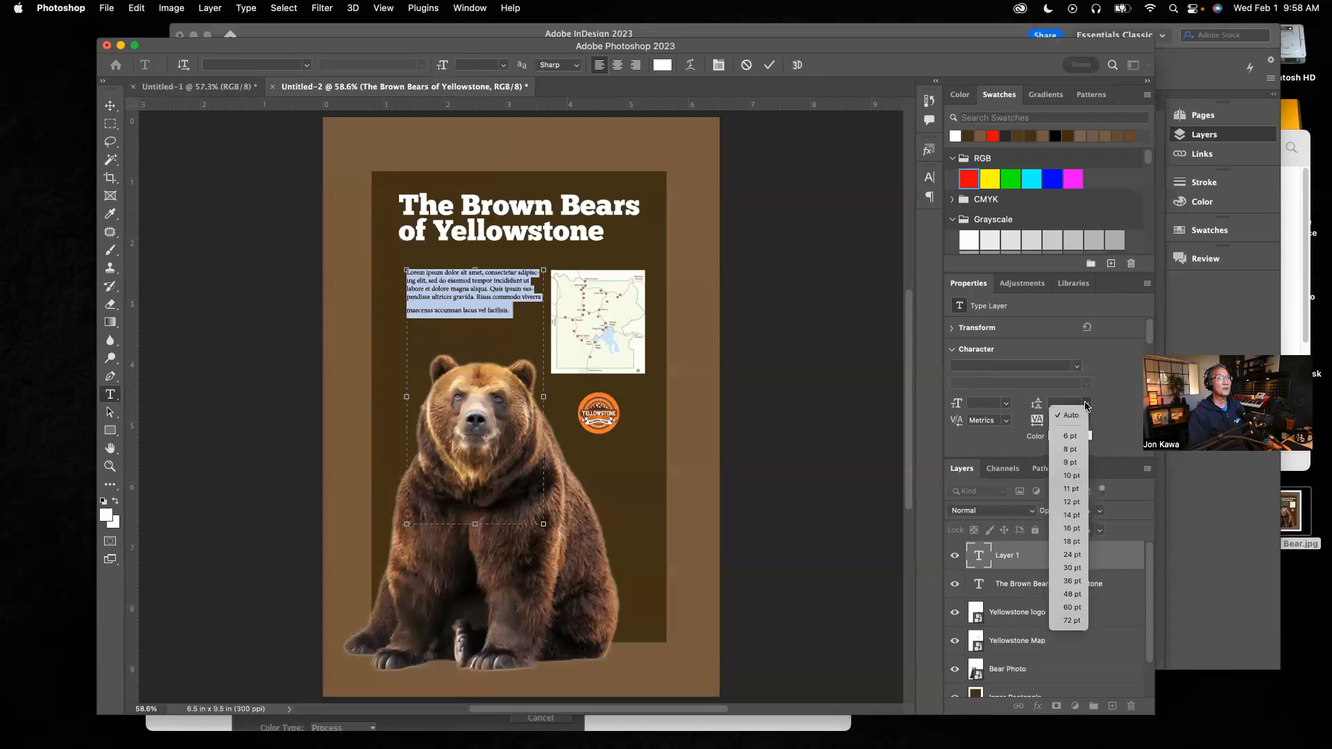
{"action": "left_click", "coordinate": [1074, 417]}
{"action": "left_click", "coordinate": [1006, 404]}
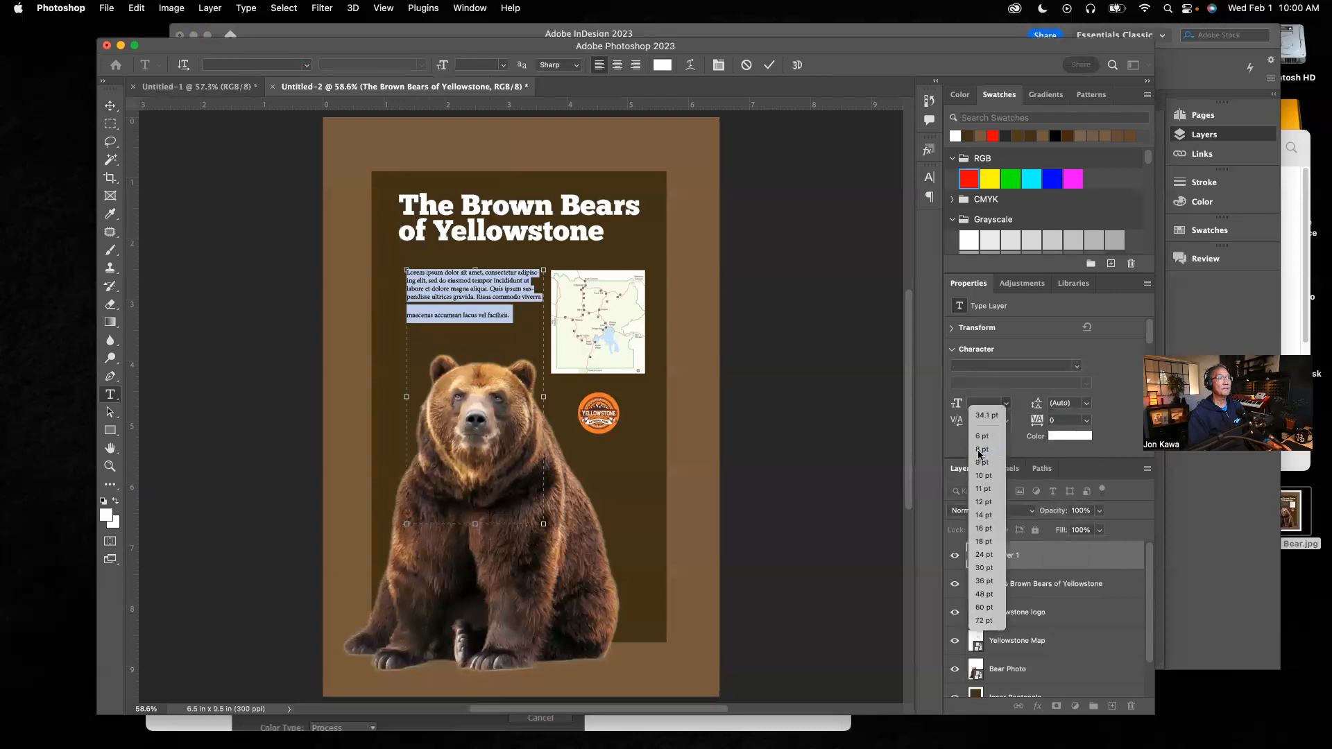
{"action": "left_click", "coordinate": [981, 450]}
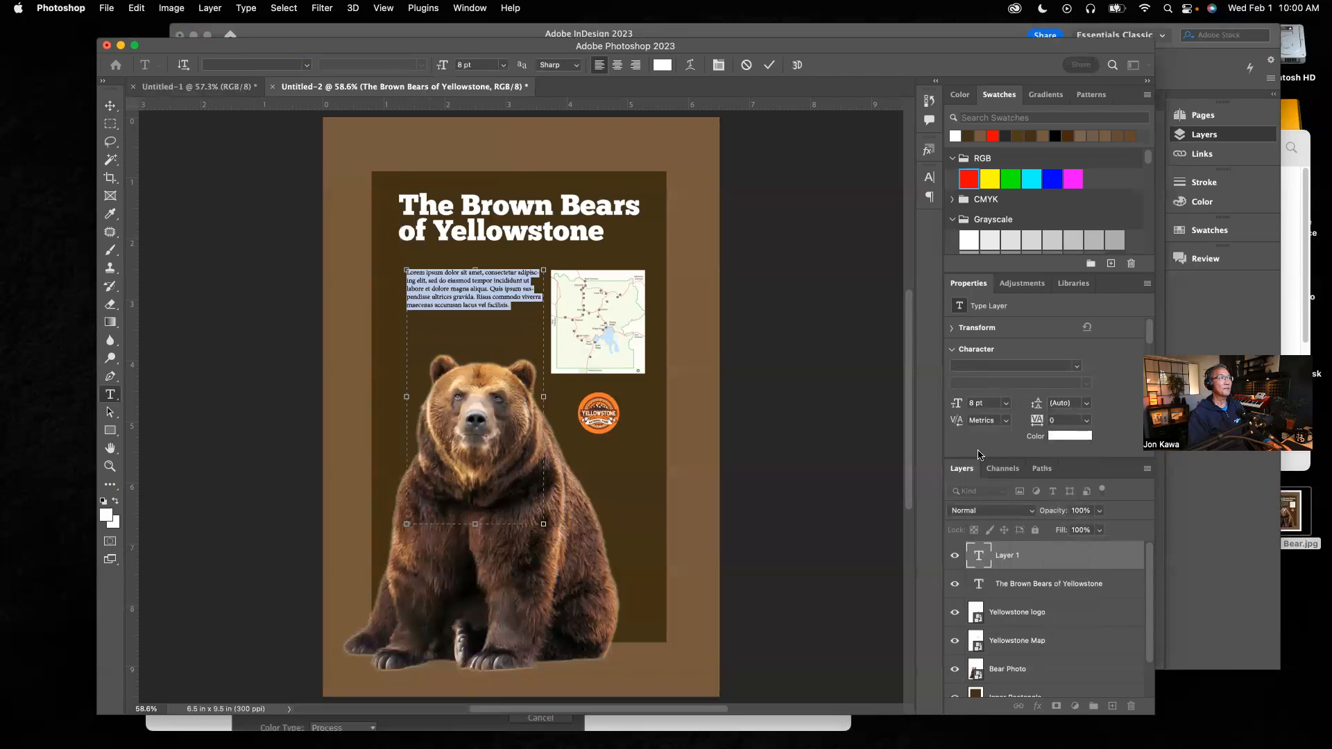
{"action": "left_click", "coordinate": [203, 172]}
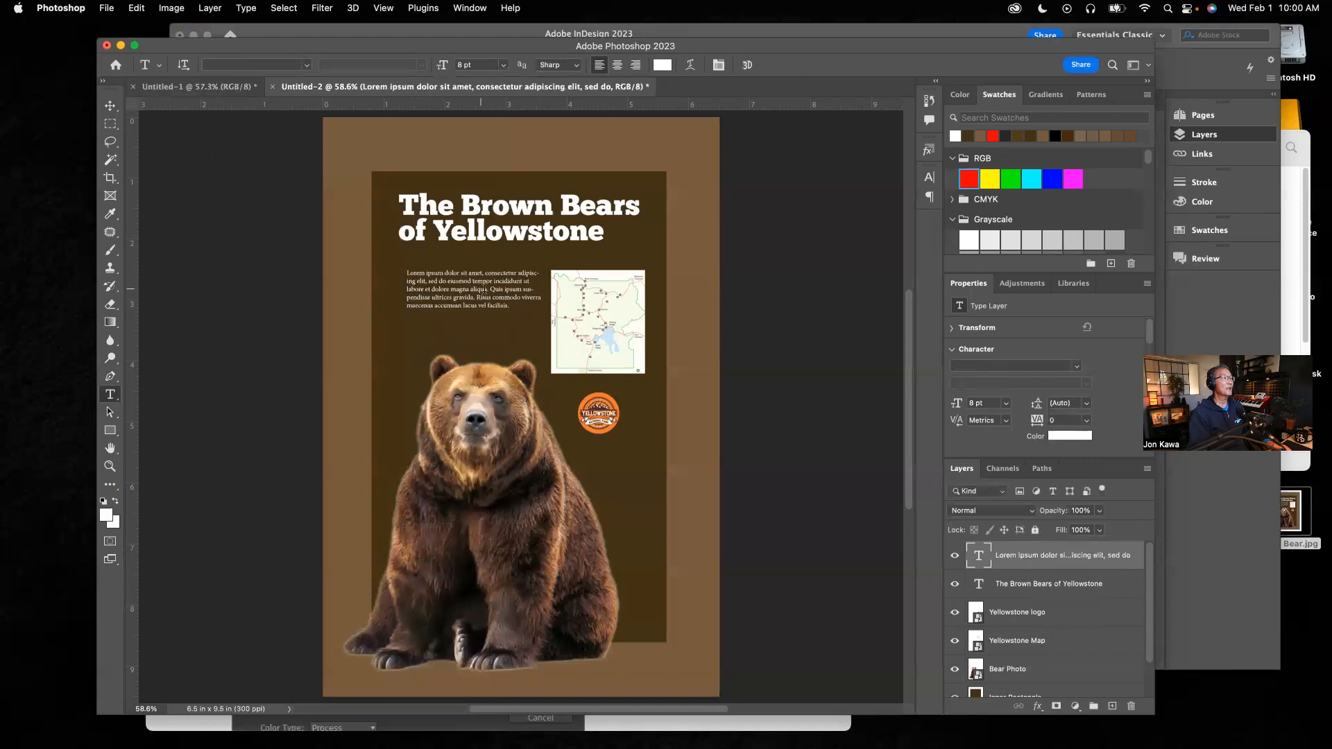
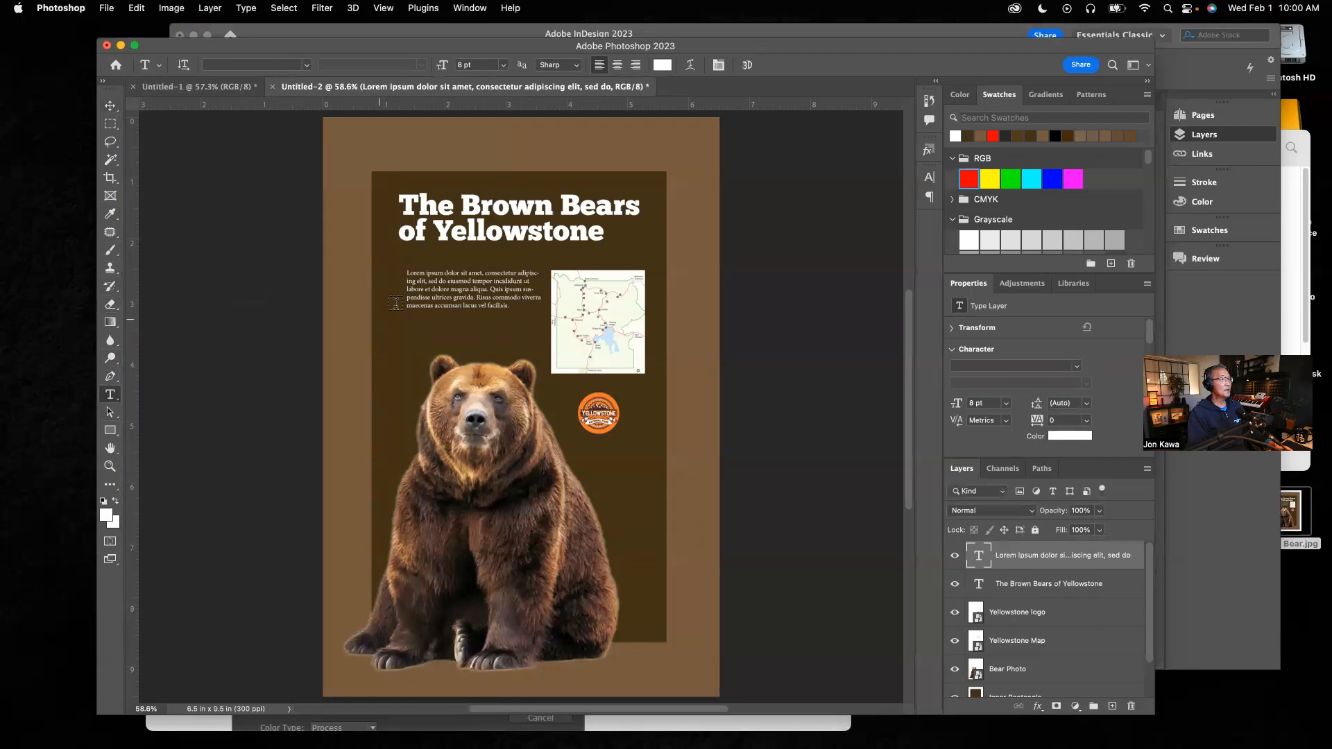
Step: Shorten the body text box to end beside the map and paste additional placeholder text at the end of the paragraph
{"action": "left_click", "coordinate": [474, 281]}
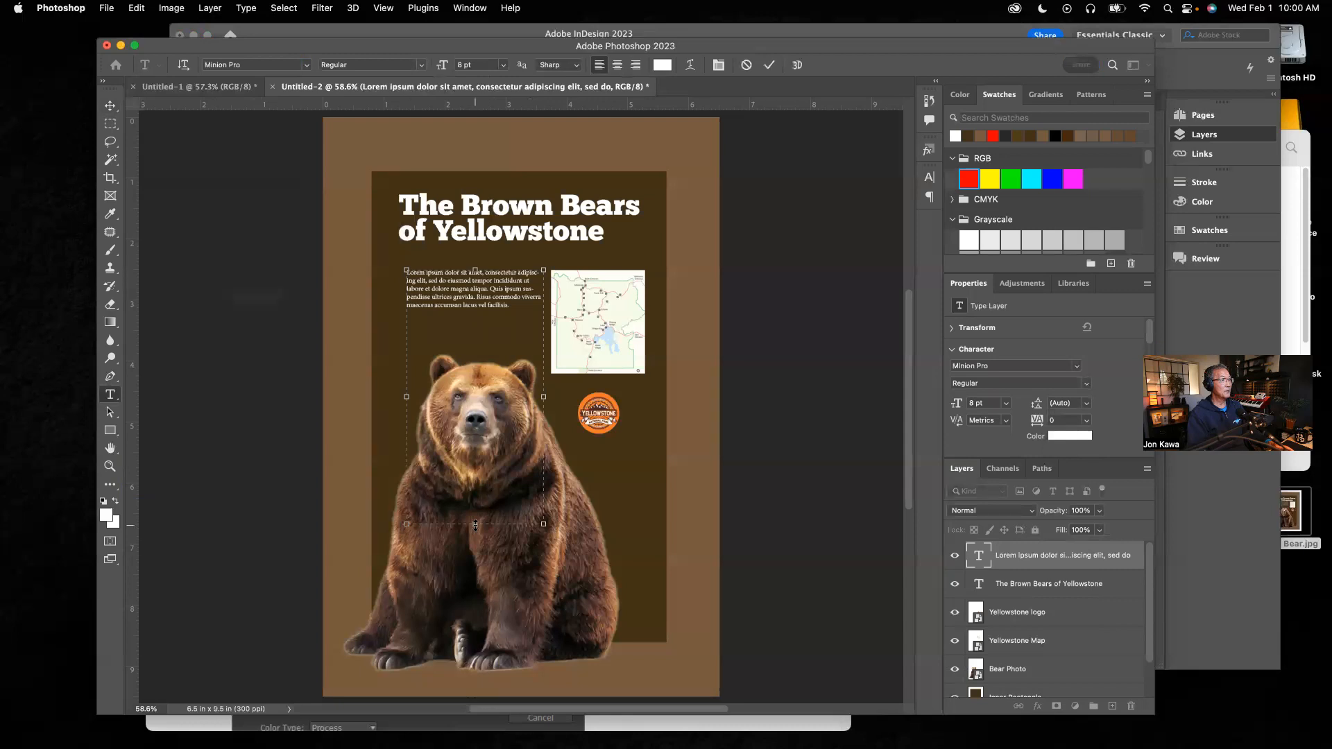
{"action": "left_click_drag", "start_coordinate": [475, 524], "coordinate": [472, 343]}
{"action": "left_click_drag", "start_coordinate": [516, 307], "coordinate": [391, 273]}
{"action": "key", "text": "super+c"}
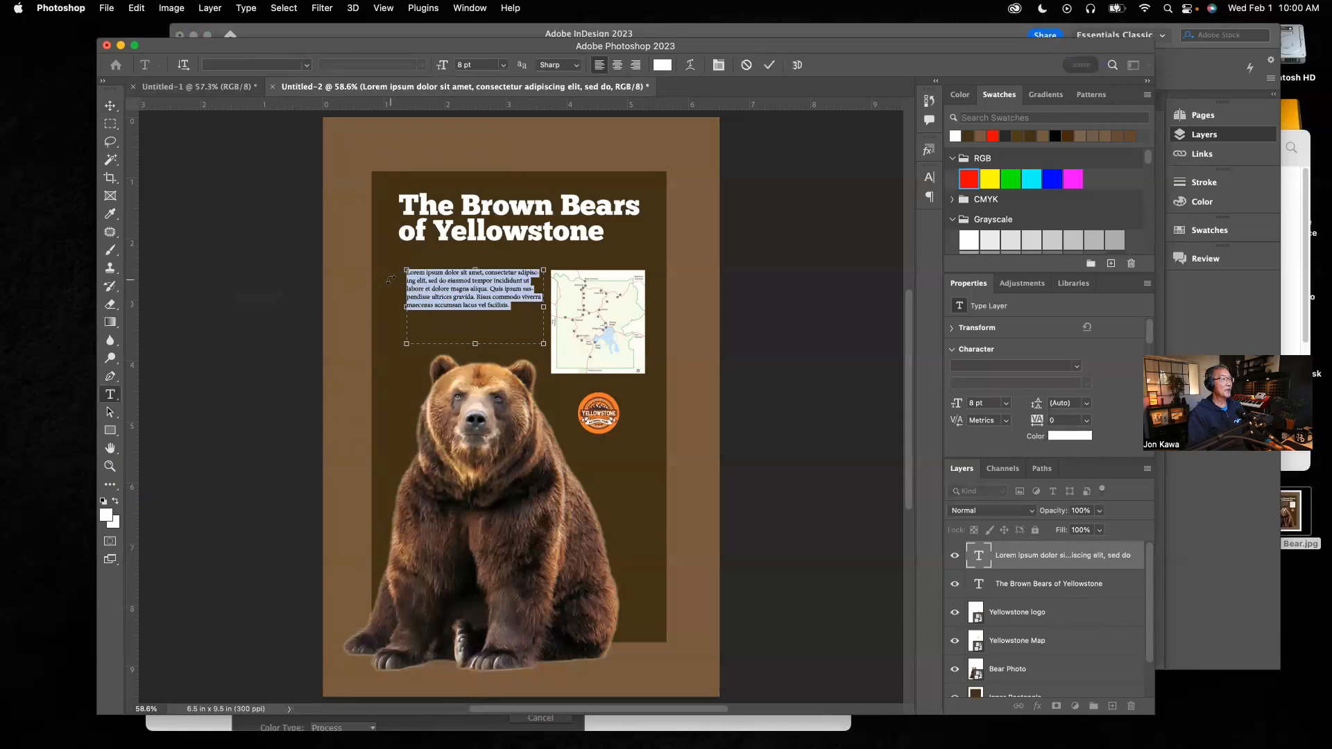
{"action": "left_click", "coordinate": [520, 308]}
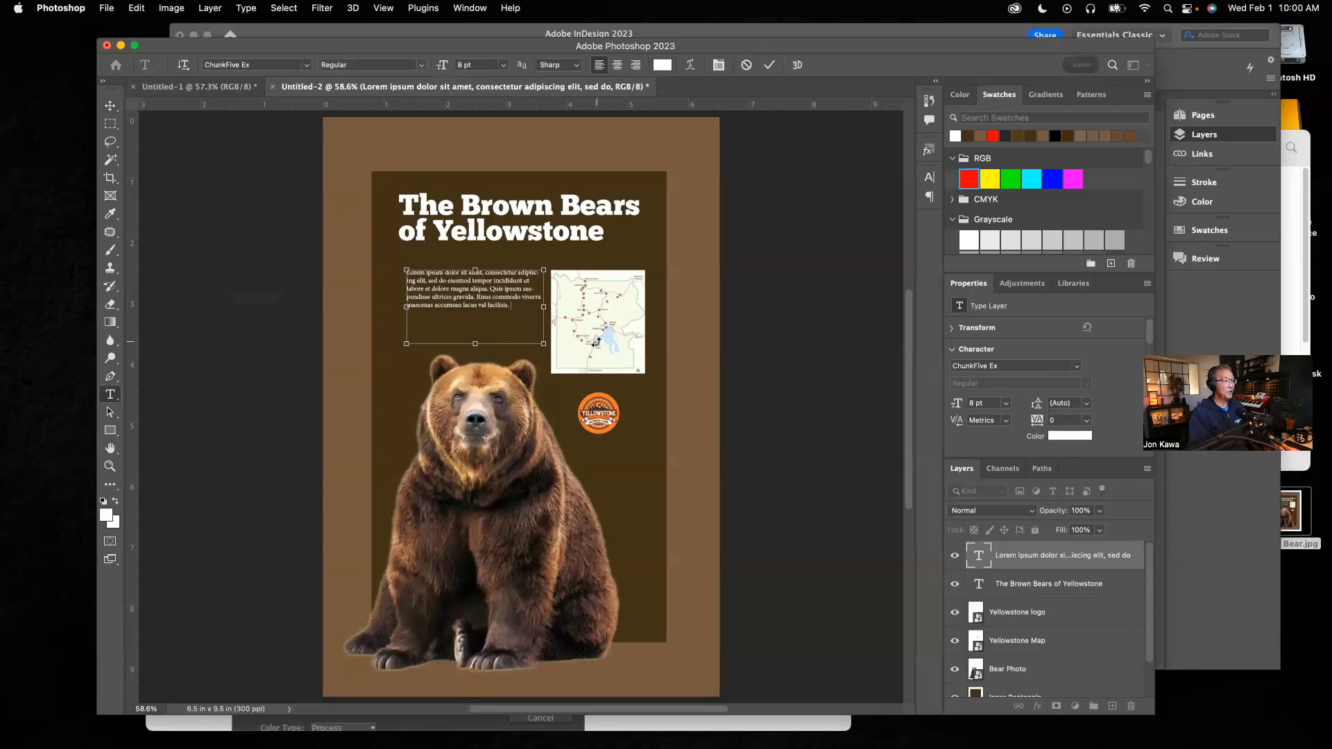
{"action": "key", "text": "super+v"}
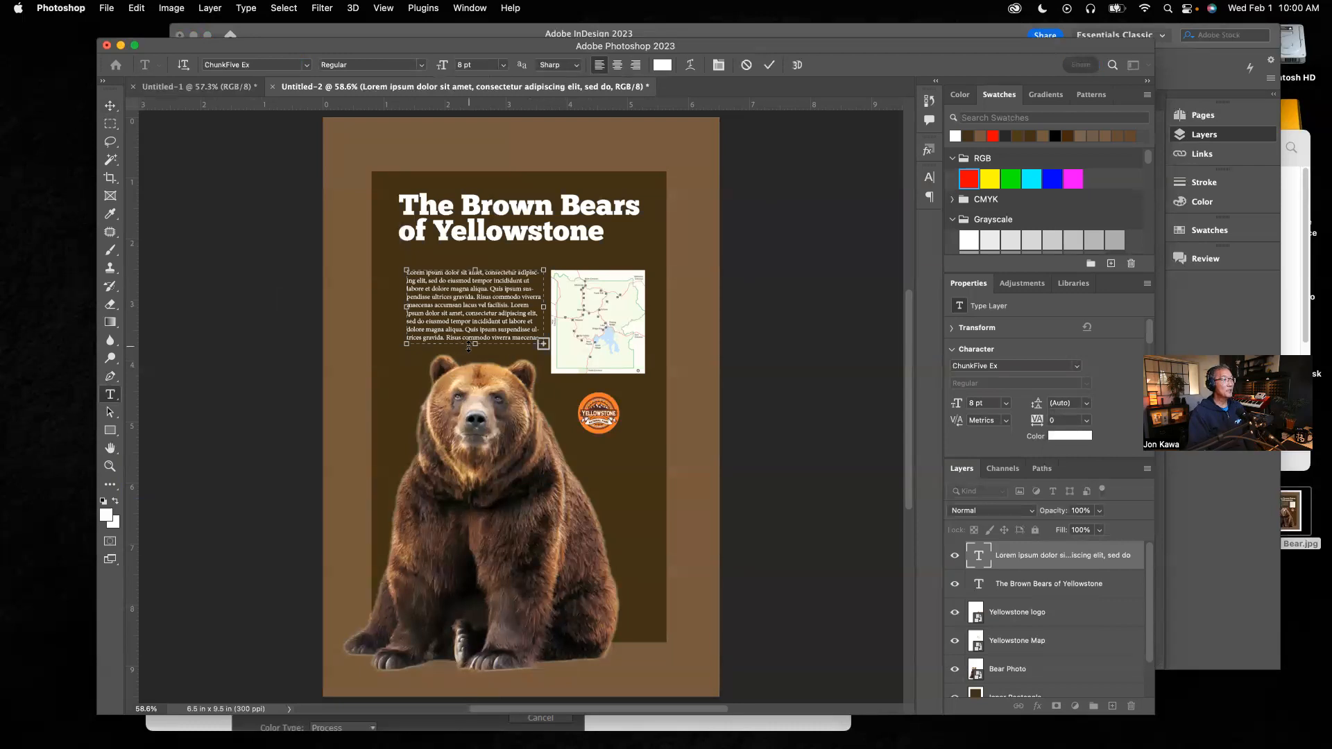
Step: Lengthen the text box to fit all the text, commit it, and nudge the text block up under the title
{"action": "left_click_drag", "start_coordinate": [475, 345], "coordinate": [476, 373]}
{"action": "left_click", "coordinate": [109, 105]}
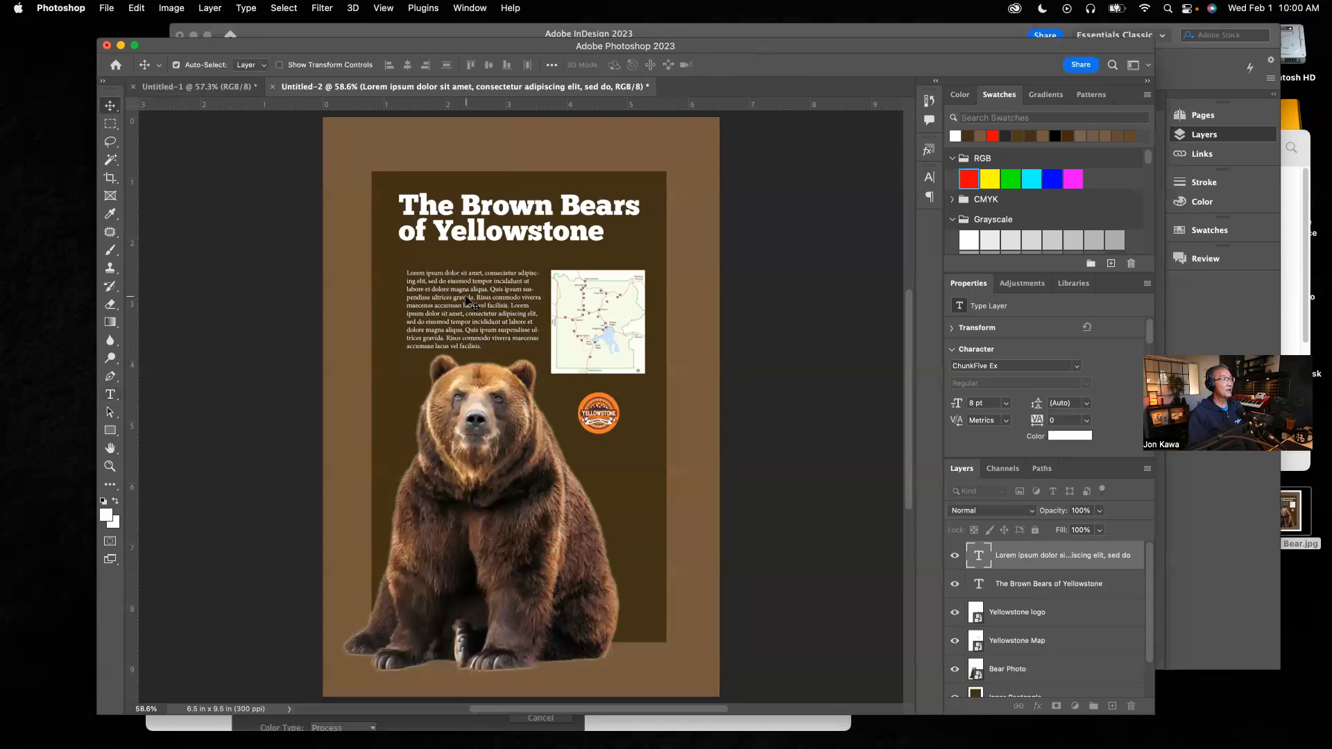
{"action": "left_click_drag", "start_coordinate": [469, 302], "coordinate": [460, 288]}
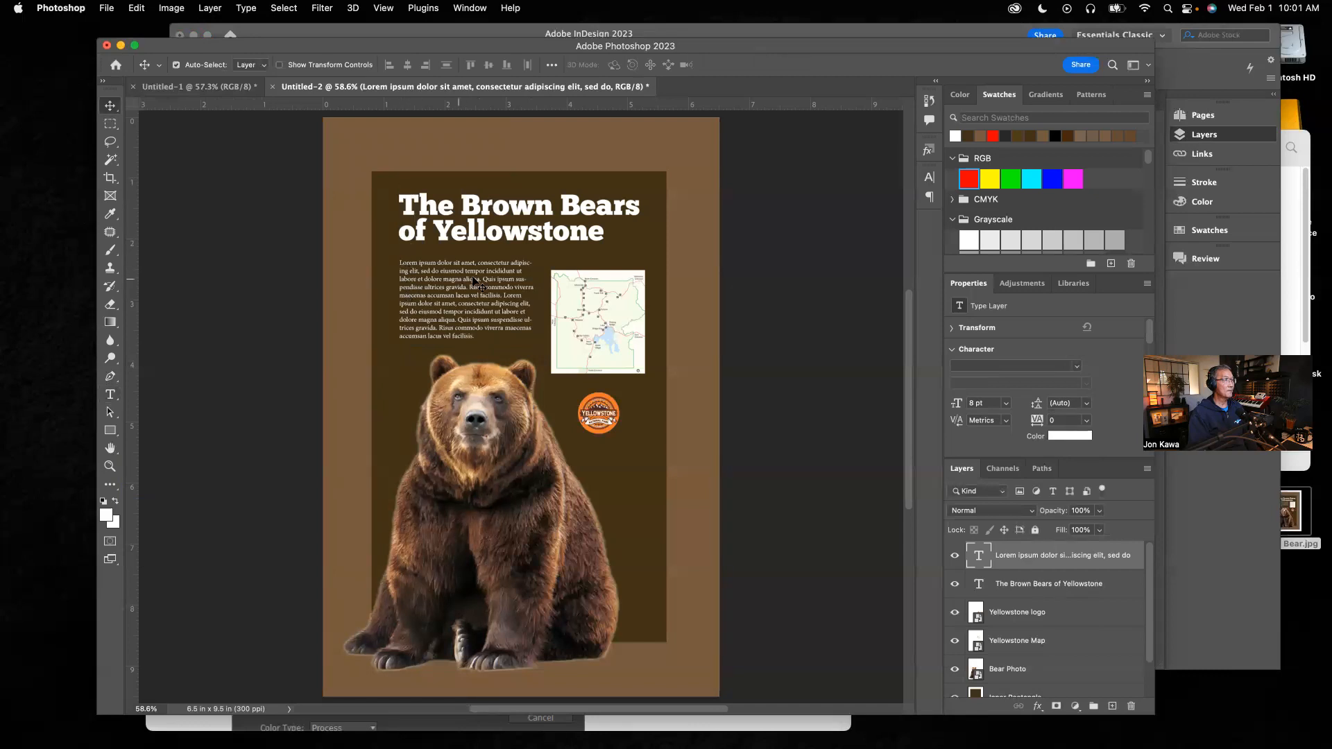
Step: Move the map up to align with the text and scale it down slightly to about 18.6%
{"action": "left_click", "coordinate": [602, 299]}
{"action": "left_click_drag", "start_coordinate": [602, 299], "coordinate": [600, 290]}
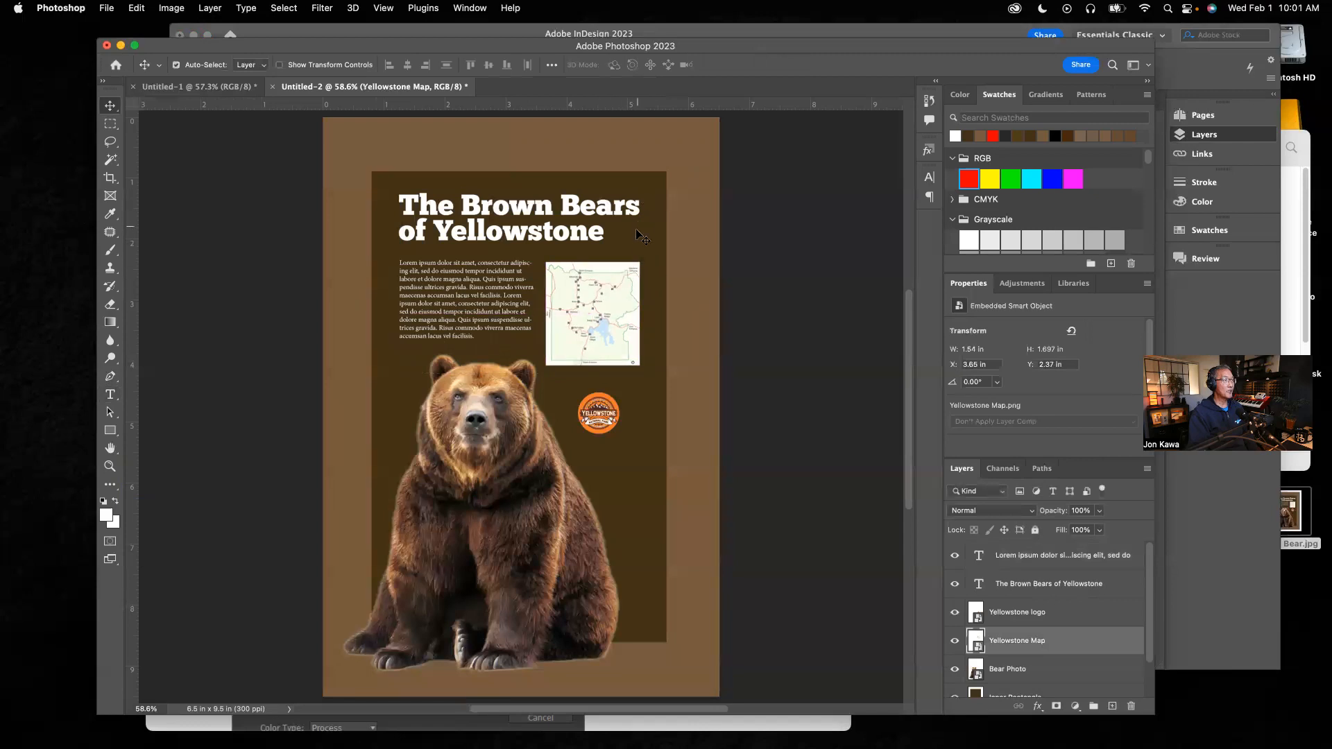
{"action": "left_click_drag", "start_coordinate": [619, 278], "coordinate": [618, 276]}
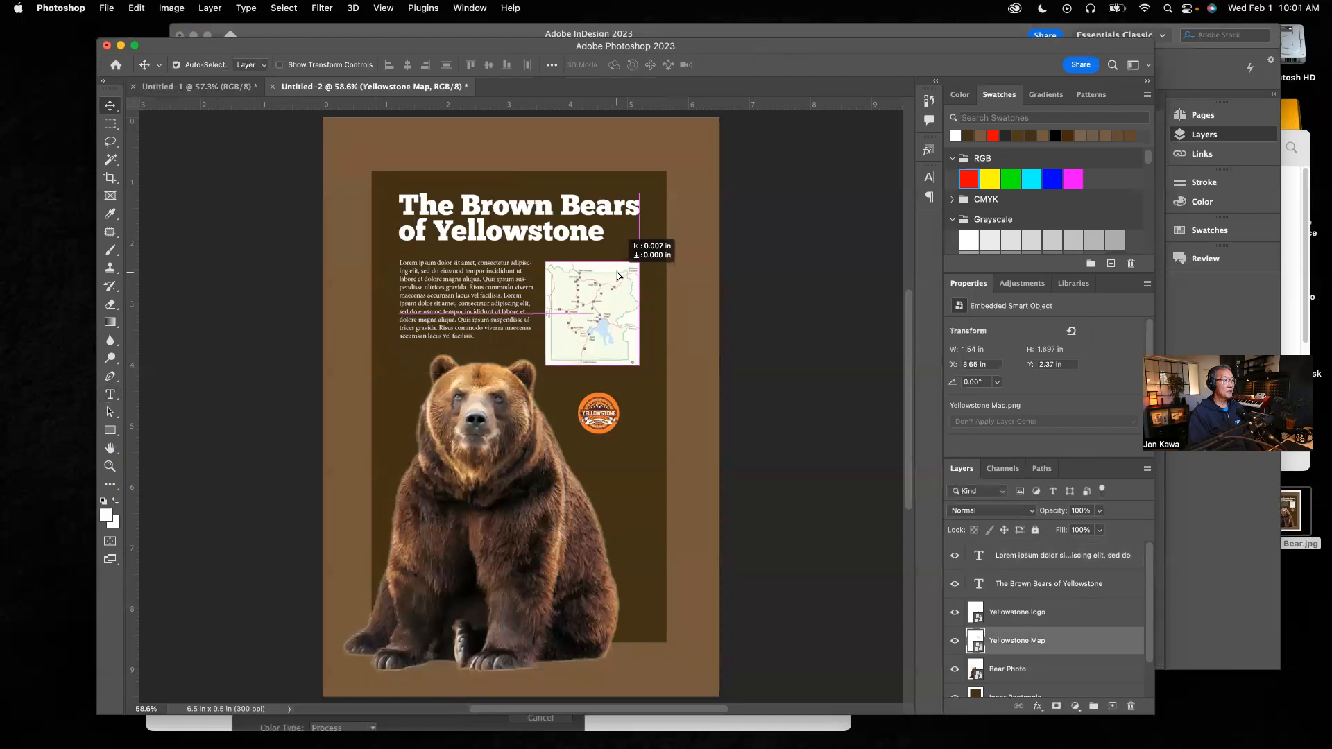
{"action": "left_click_drag", "start_coordinate": [617, 275], "coordinate": [616, 275]}
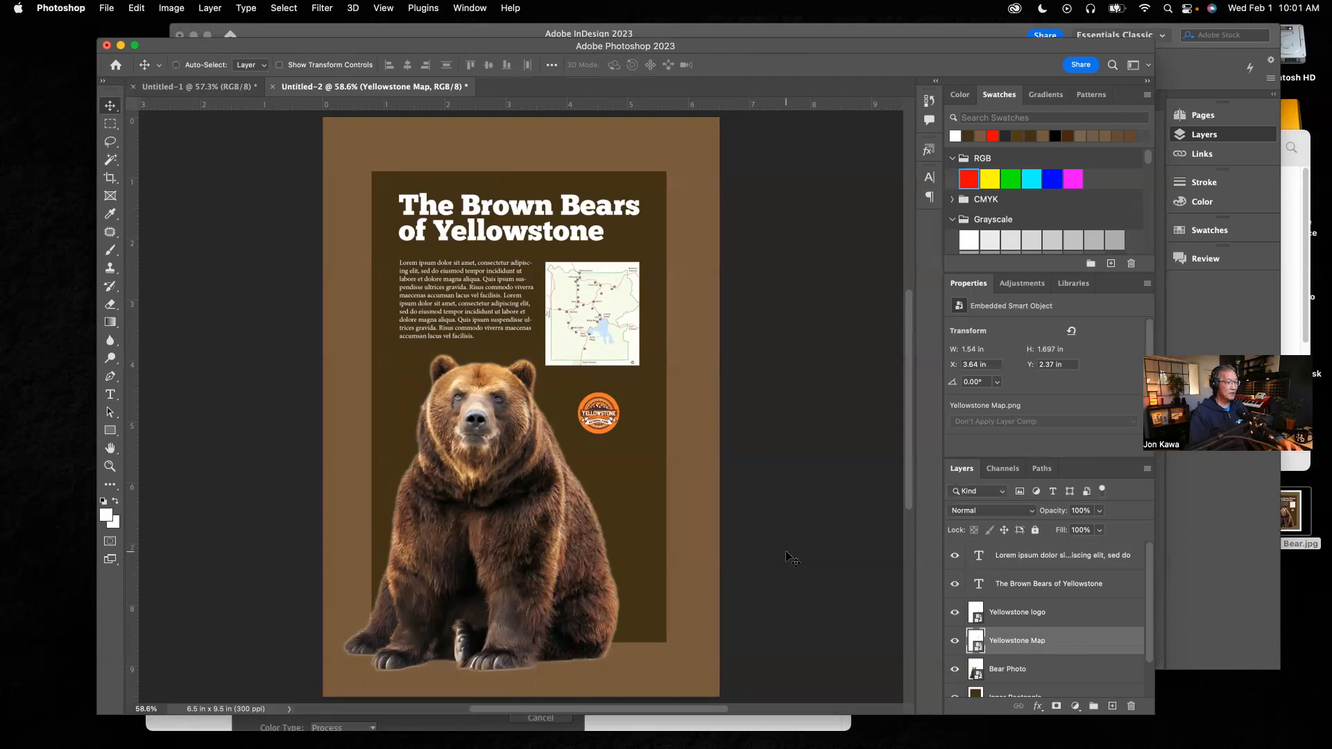
{"action": "key", "text": "super+t"}
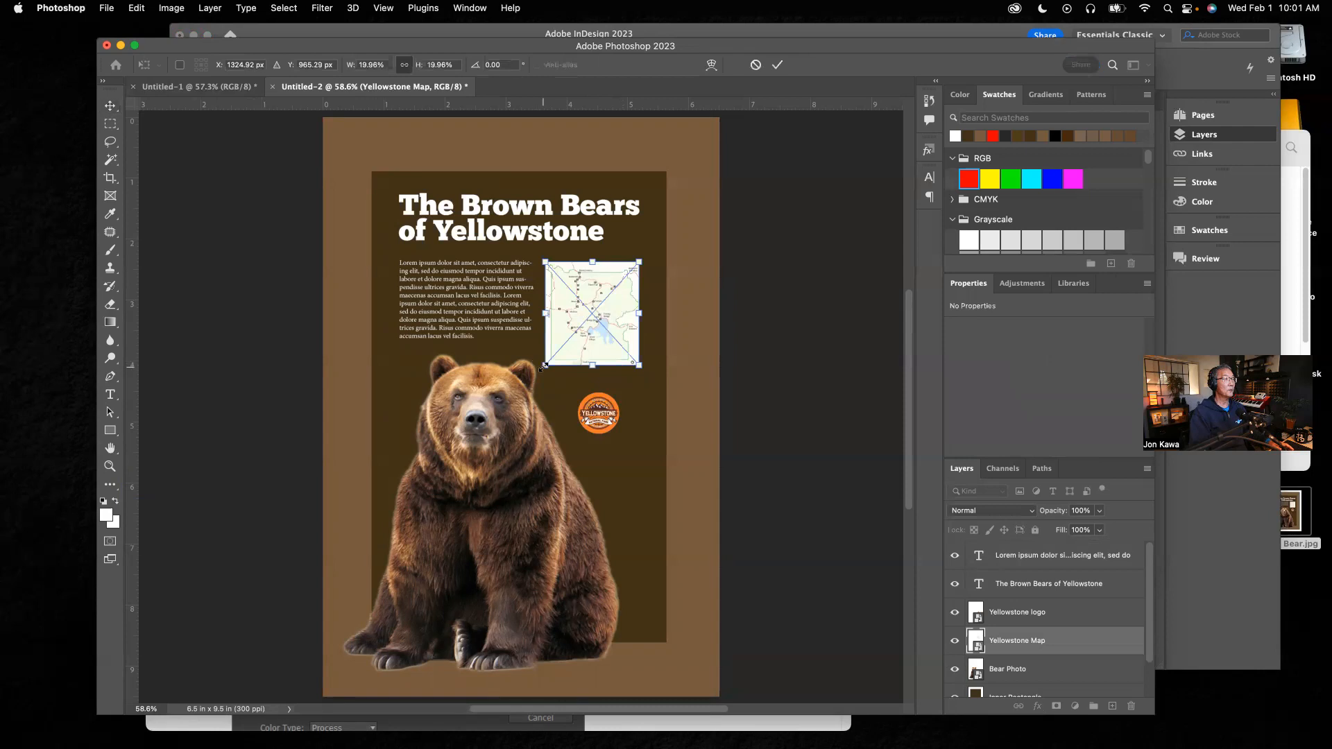
{"action": "left_click_drag", "start_coordinate": [543, 367], "coordinate": [547, 357]}
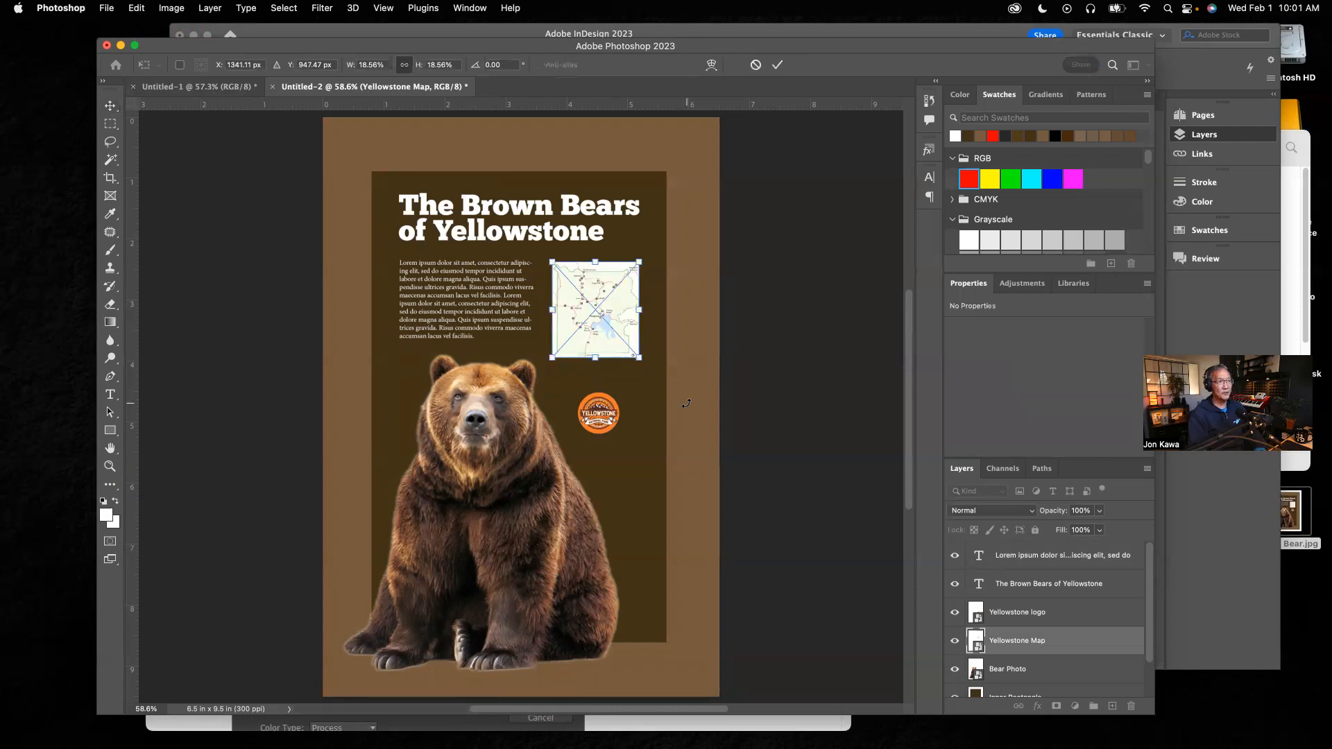
{"action": "key", "text": "Return"}
Step: Move the Yellowstone logo up closer to the map
{"action": "left_click", "coordinate": [608, 421]}
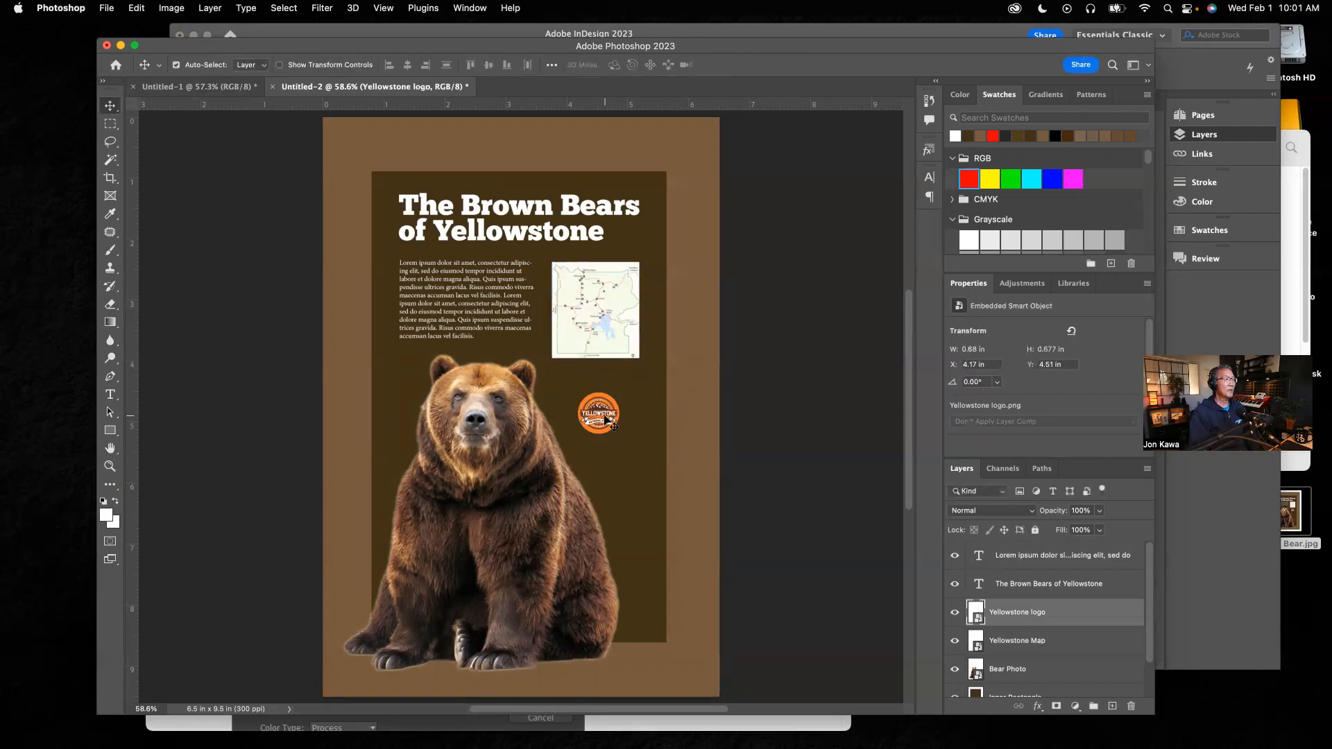
{"action": "left_click_drag", "start_coordinate": [610, 420], "coordinate": [607, 401]}
{"action": "left_click", "coordinate": [709, 431]}
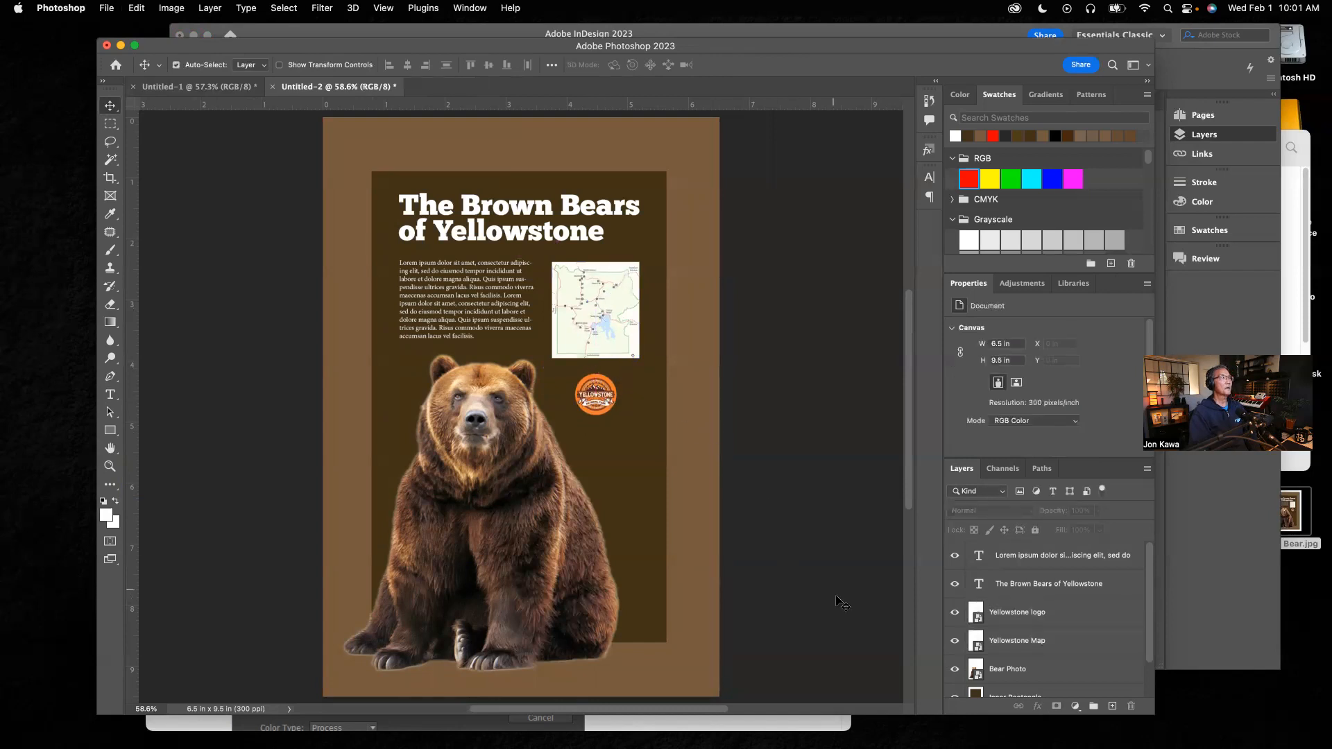
Step: Nudge the title text down slightly
{"action": "left_click", "coordinate": [530, 208]}
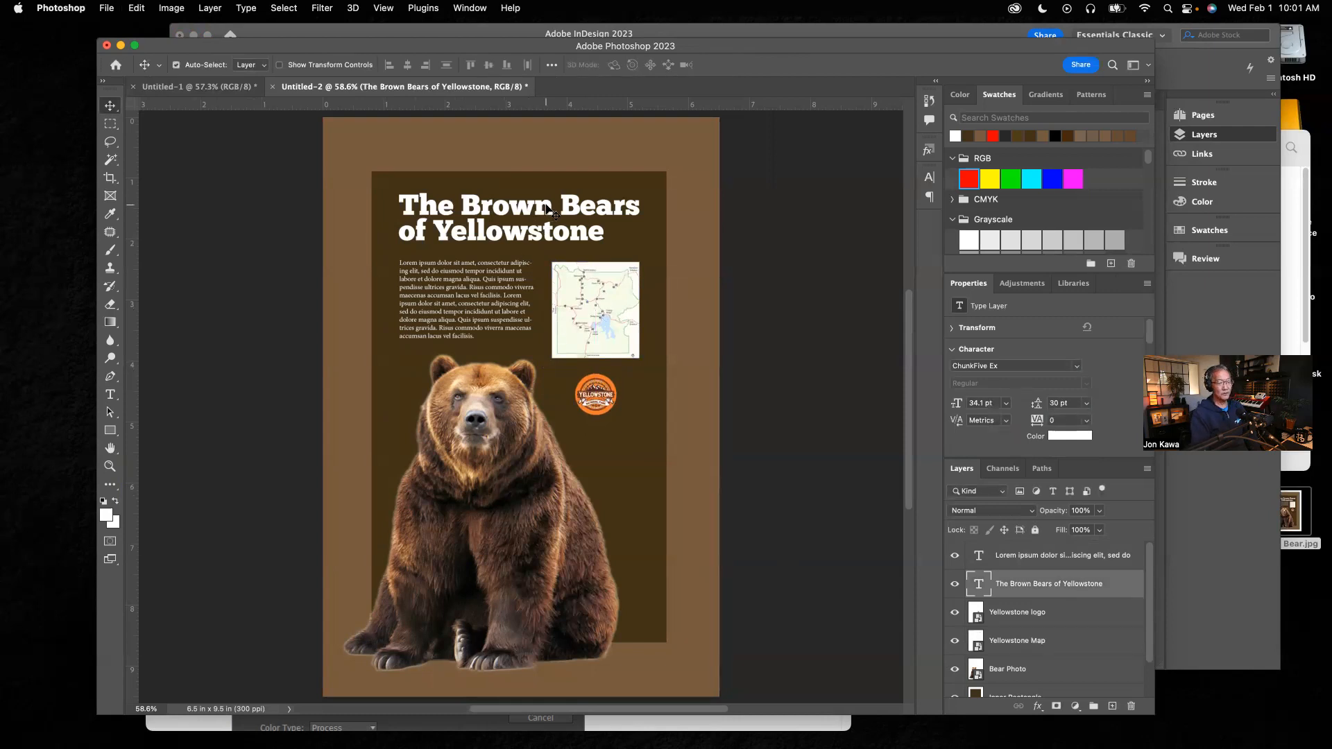
{"action": "left_click_drag", "start_coordinate": [546, 206], "coordinate": [548, 210]}
{"action": "key", "text": "Down"}
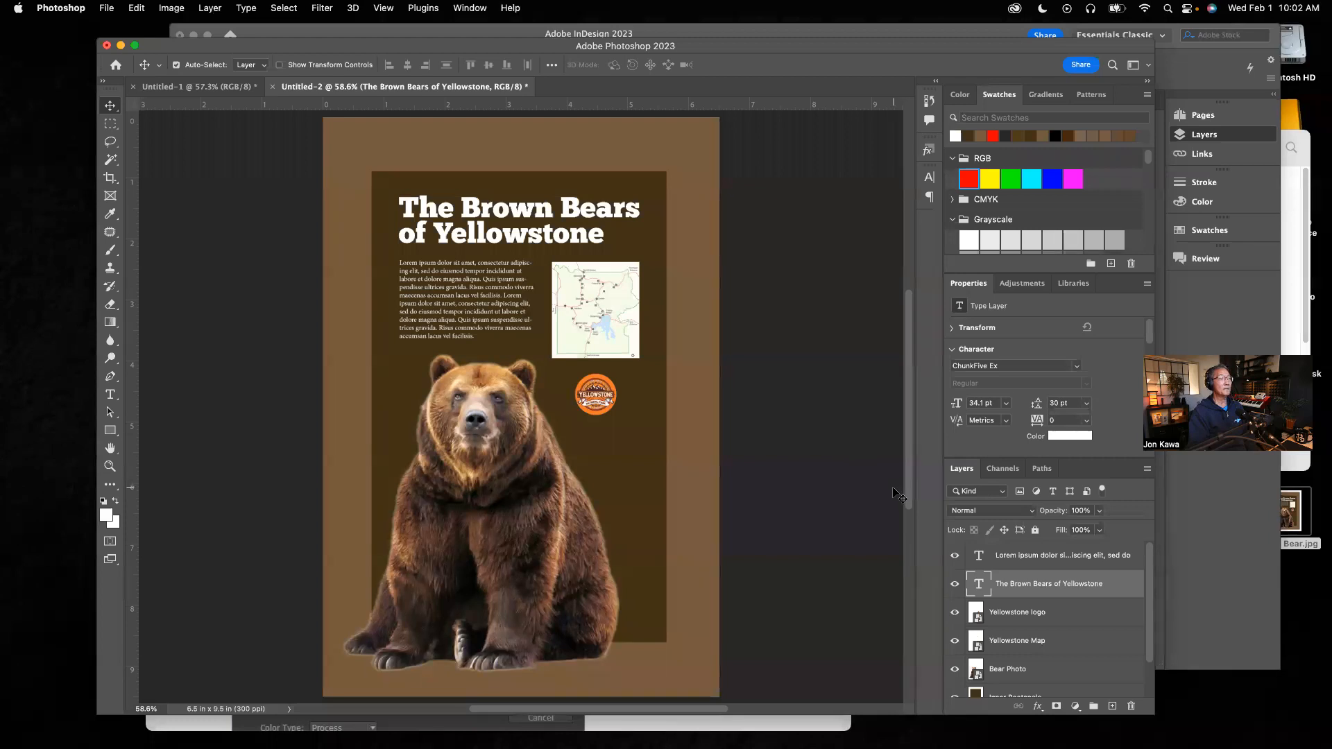
Step: Add a new layer above the body text layer and name it Red Dot
{"action": "left_click", "coordinate": [1037, 558]}
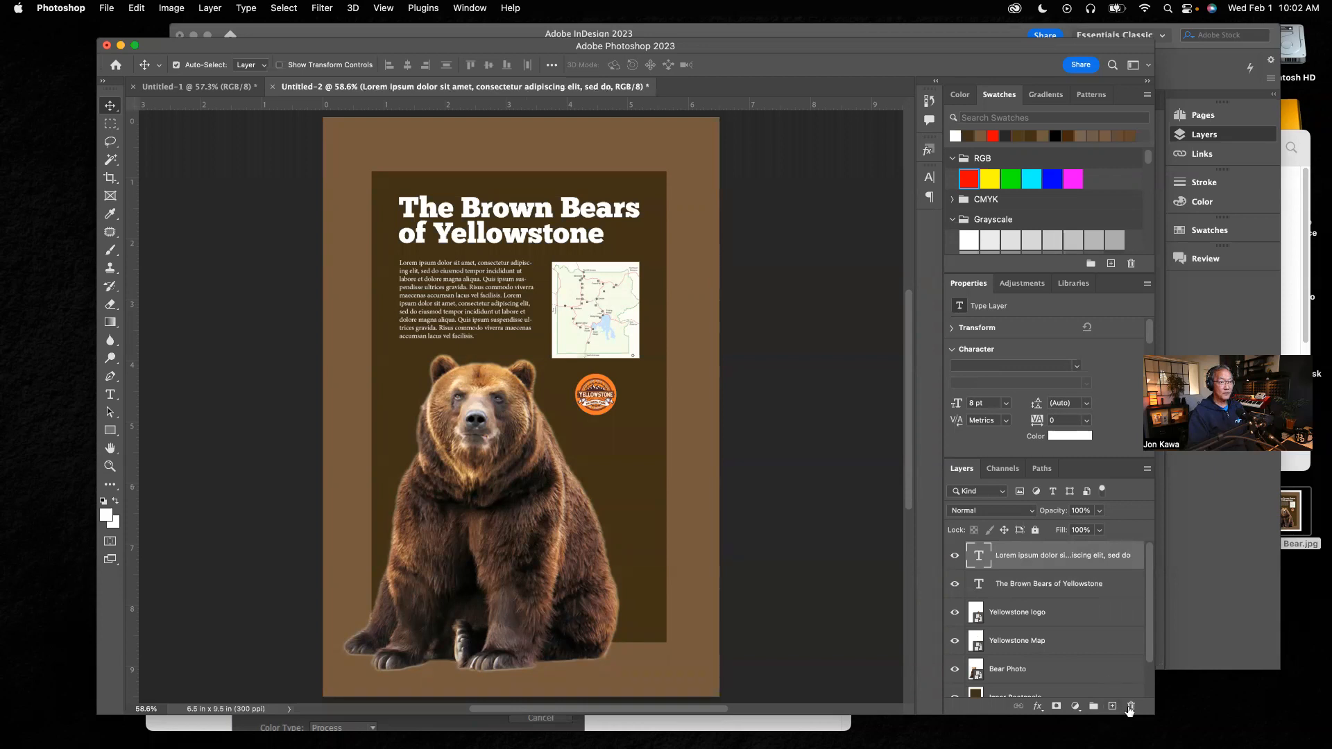
{"action": "left_click", "coordinate": [1112, 706]}
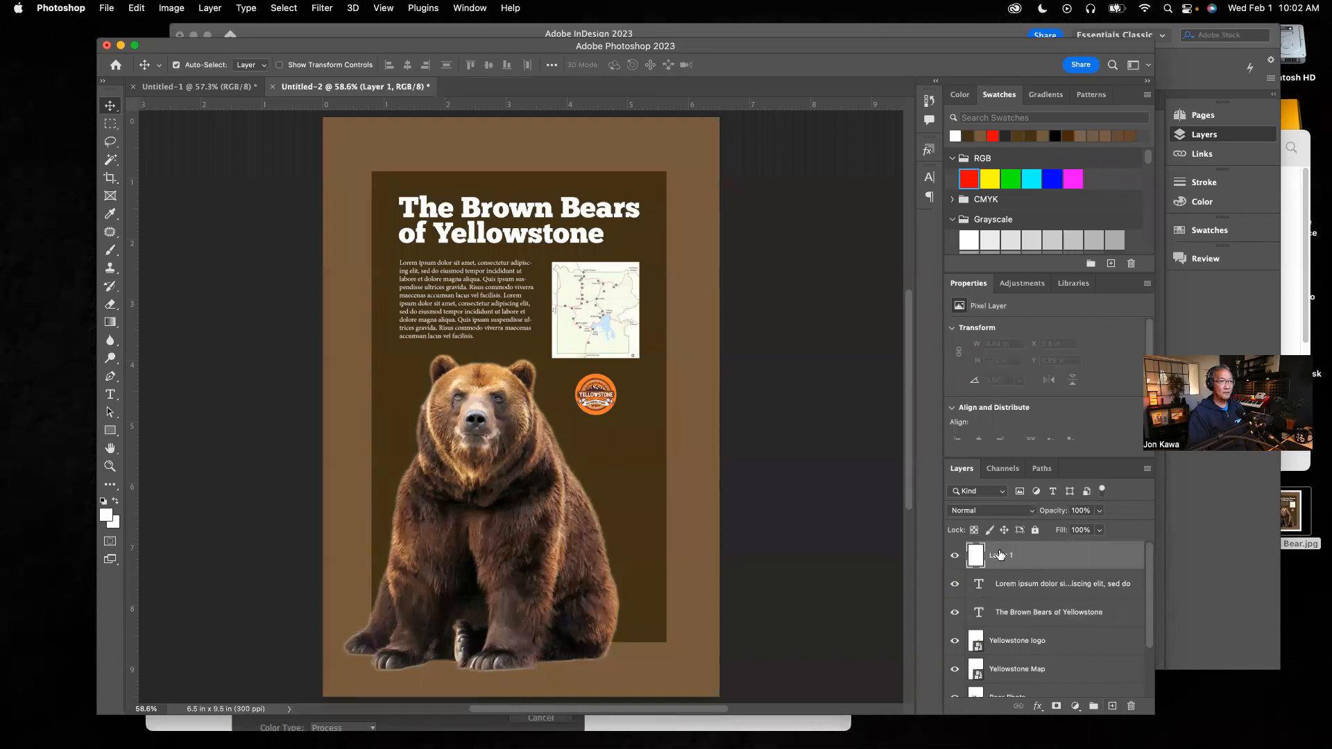
{"action": "double_click", "coordinate": [999, 557]}
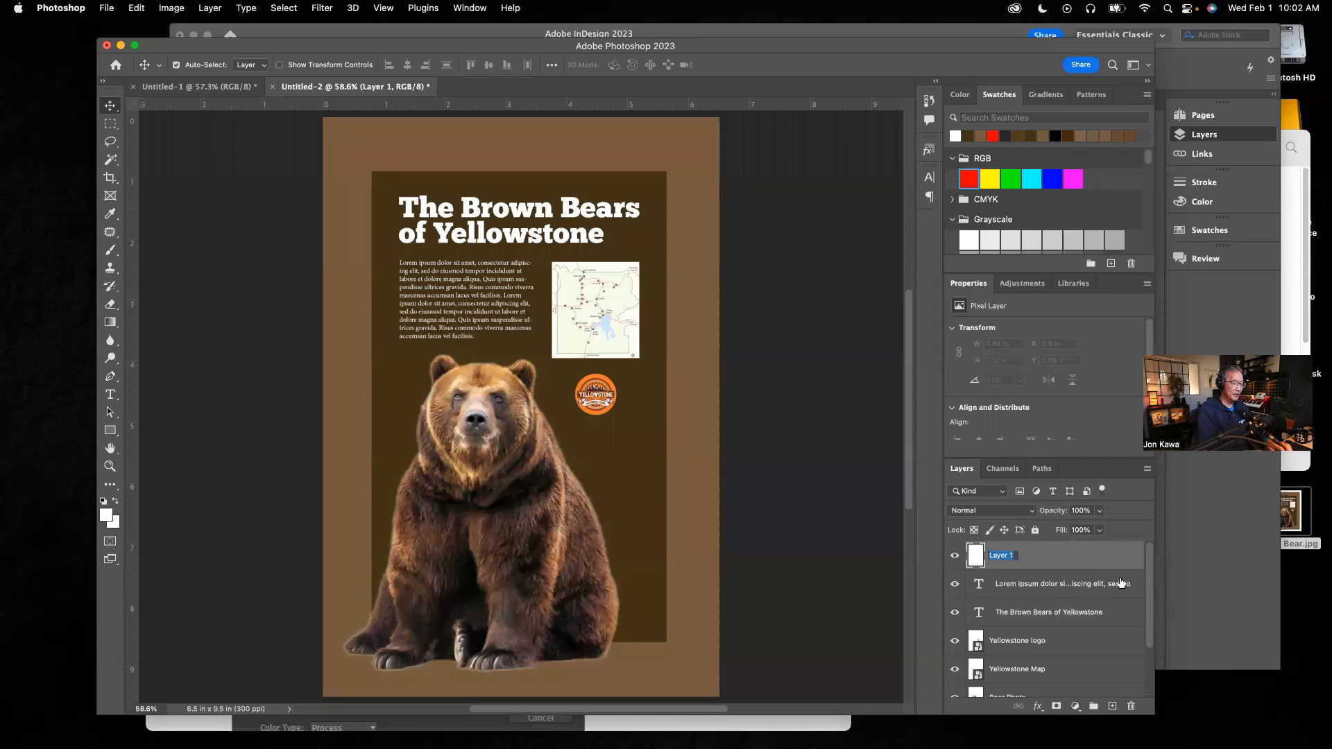
{"action": "type", "text": "Red"}
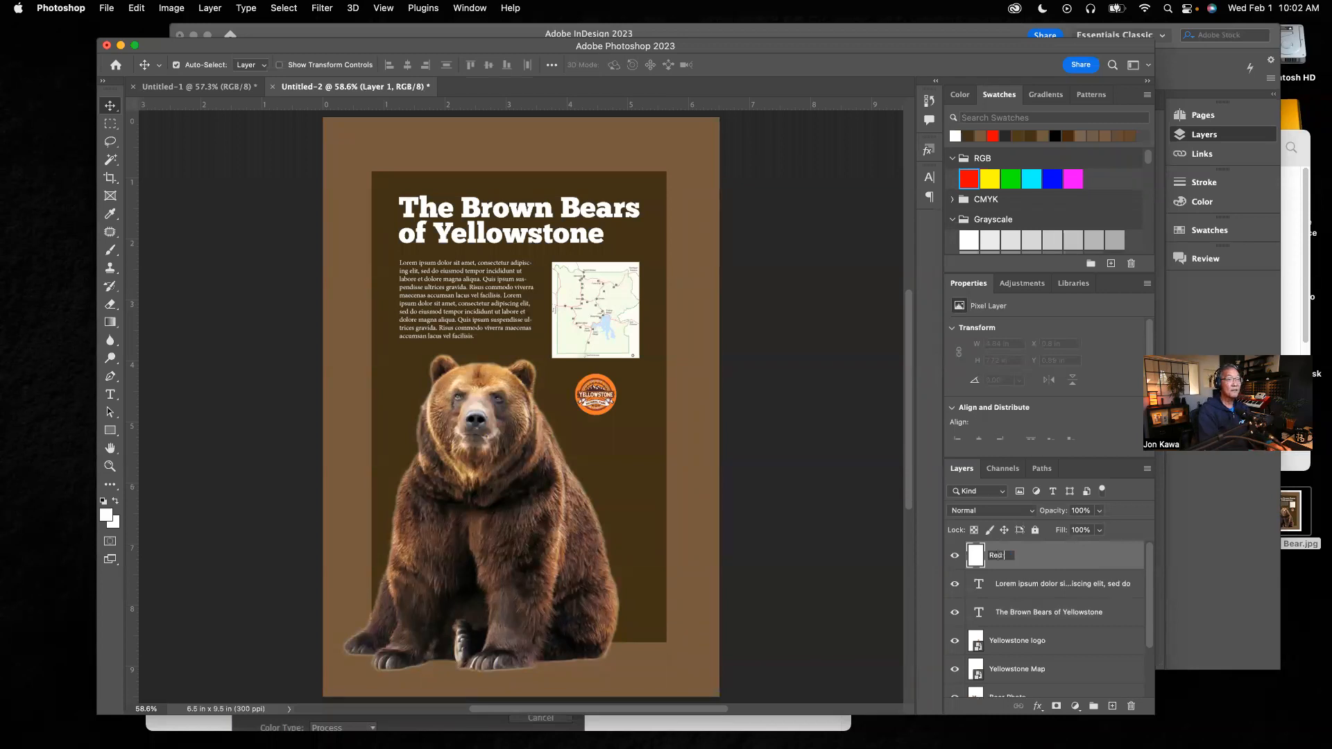
{"action": "type", "text": " Dot"}
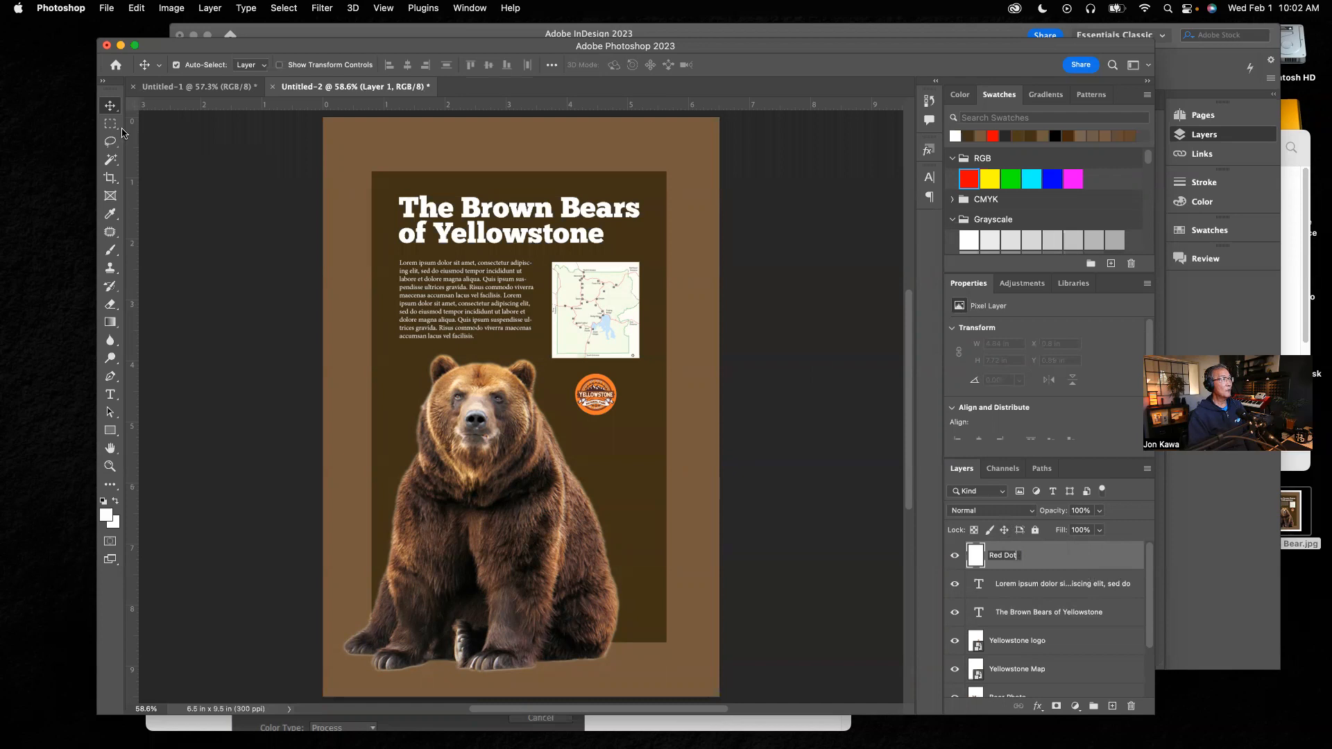
{"action": "key", "text": "Return"}
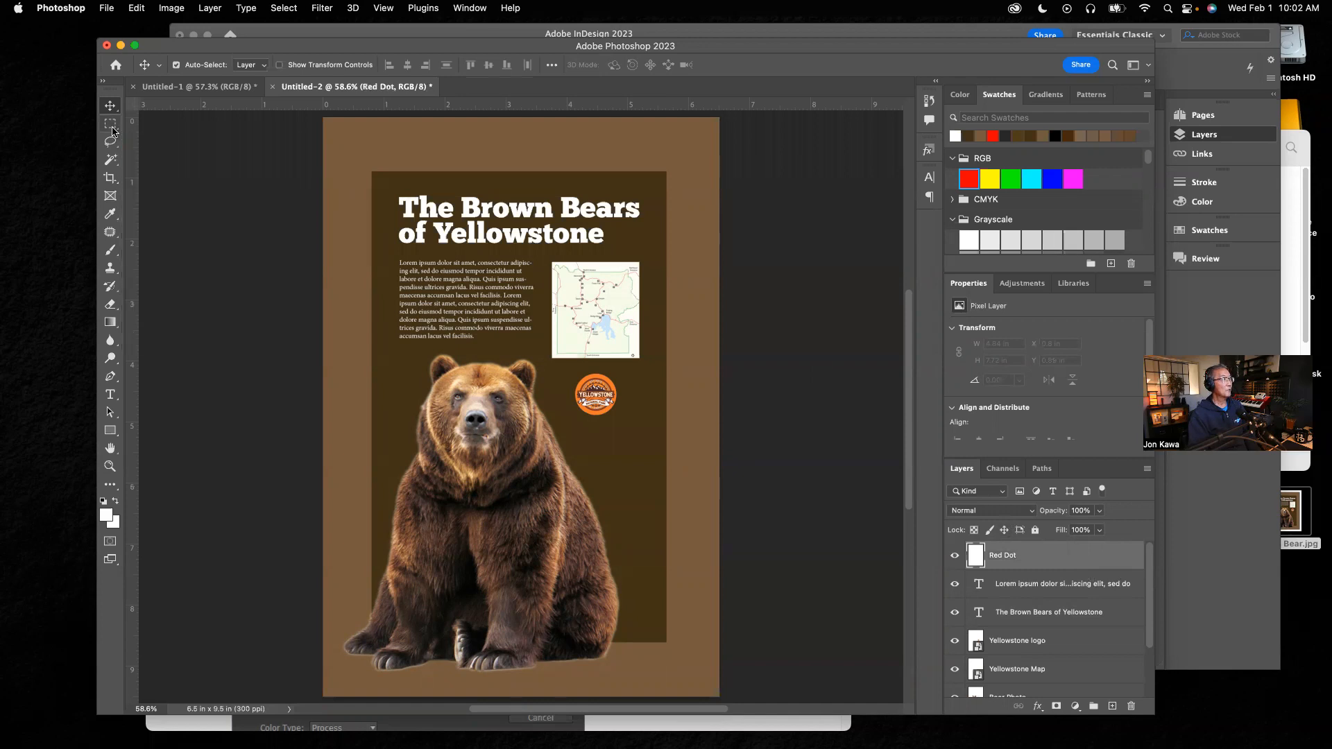
Step: Draw a circular selection about 0.25 in wide over Norris on the zoomed map and fill it with RGB red
{"action": "left_click", "coordinate": [112, 126]}
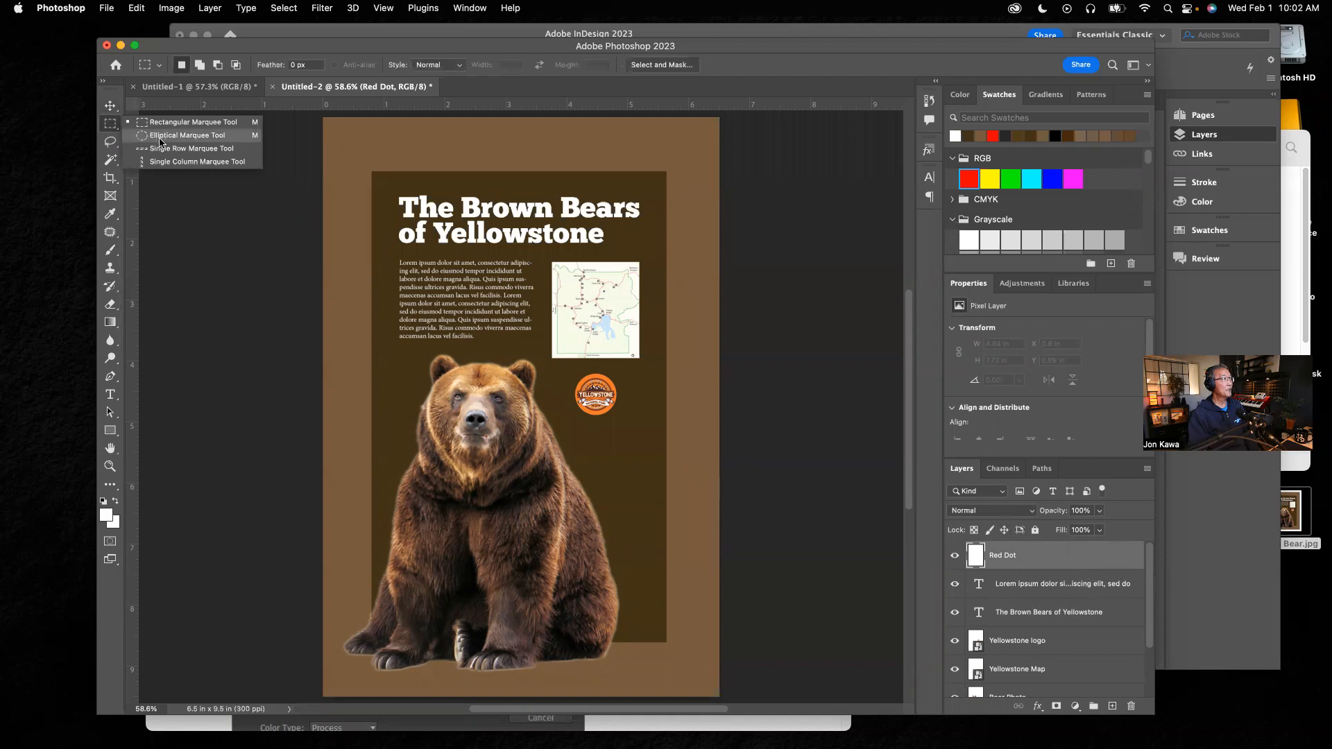
{"action": "left_click", "coordinate": [184, 136]}
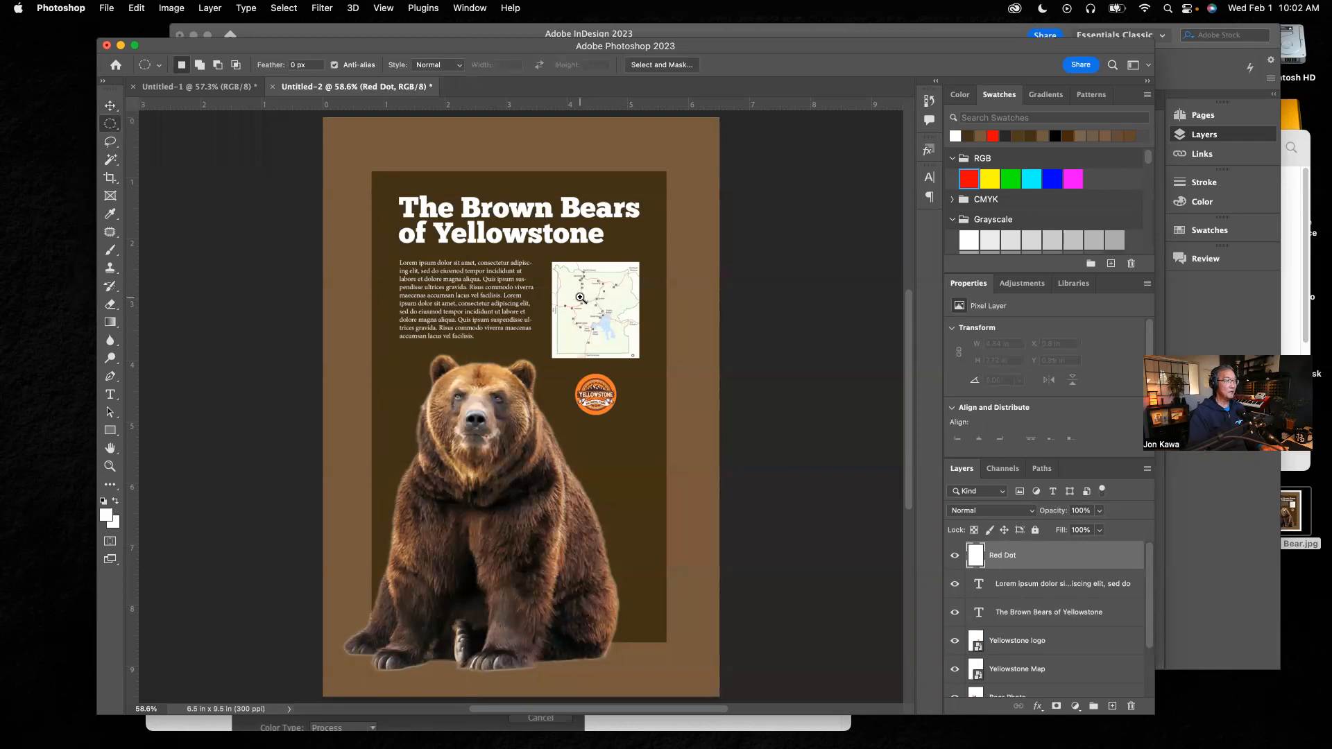
{"action": "left_click_drag", "start_coordinate": [582, 300], "coordinate": [620, 298]}
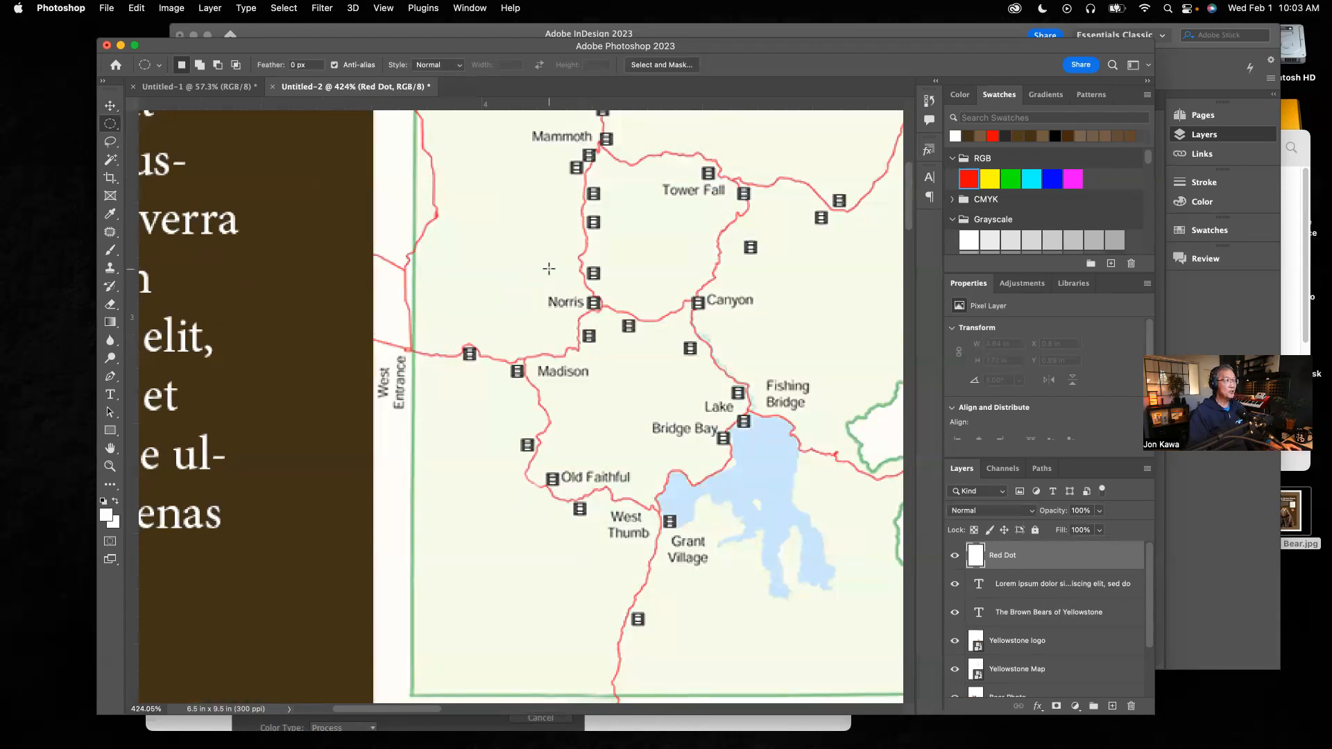
{"action": "left_click_drag", "start_coordinate": [537, 259], "coordinate": [688, 369]}
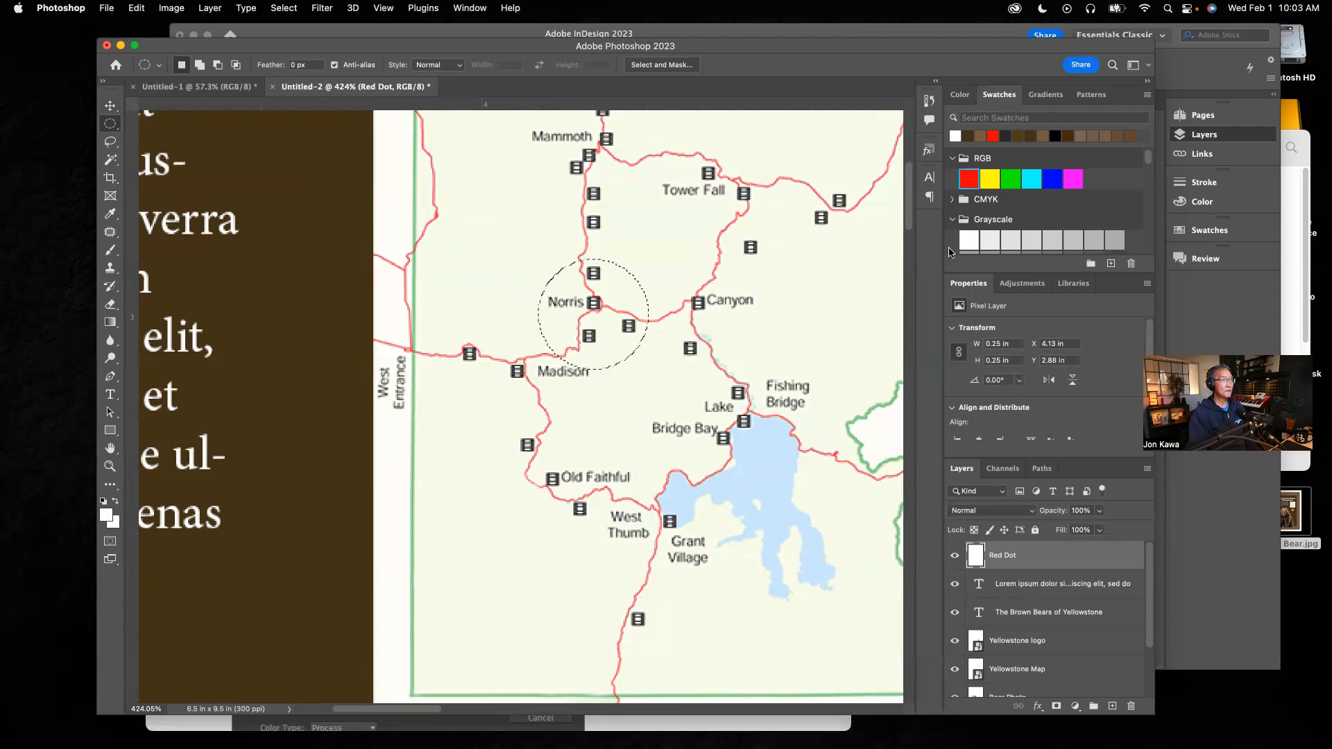
{"action": "left_click", "coordinate": [970, 178]}
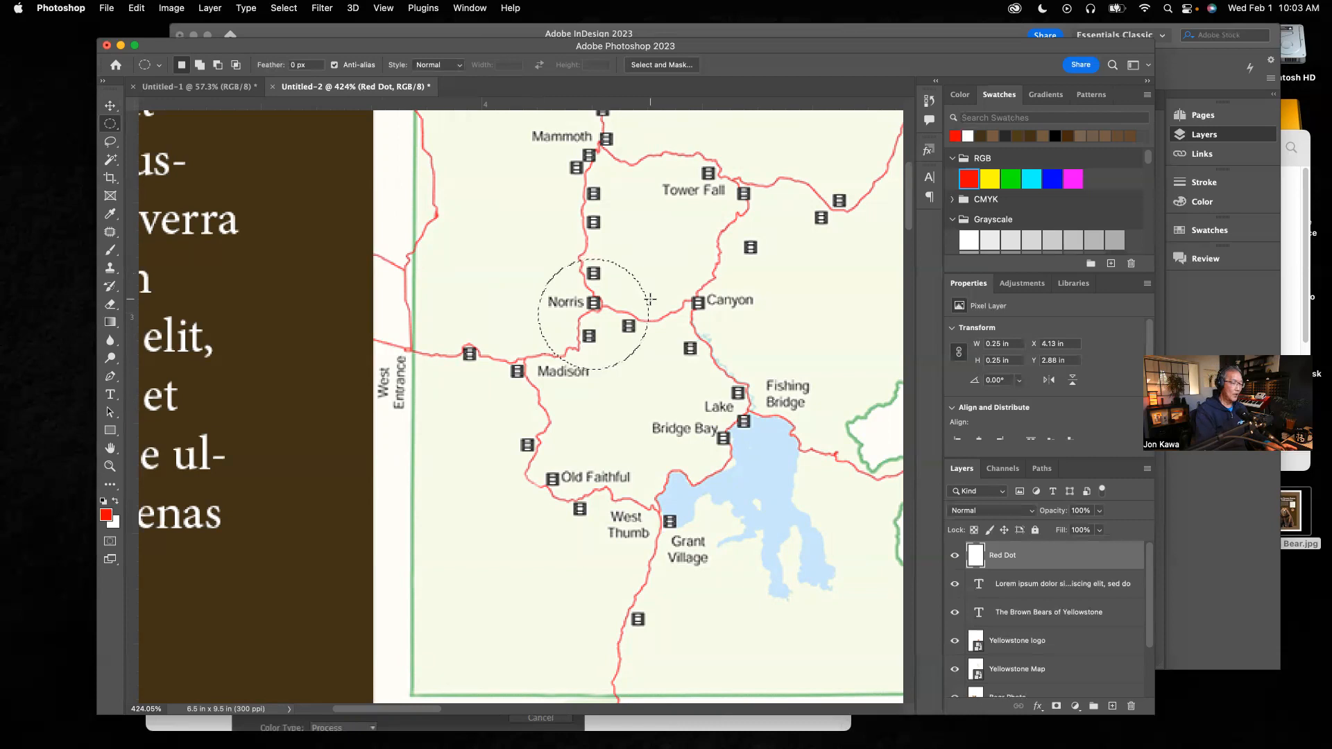
{"action": "key", "text": "alt"}
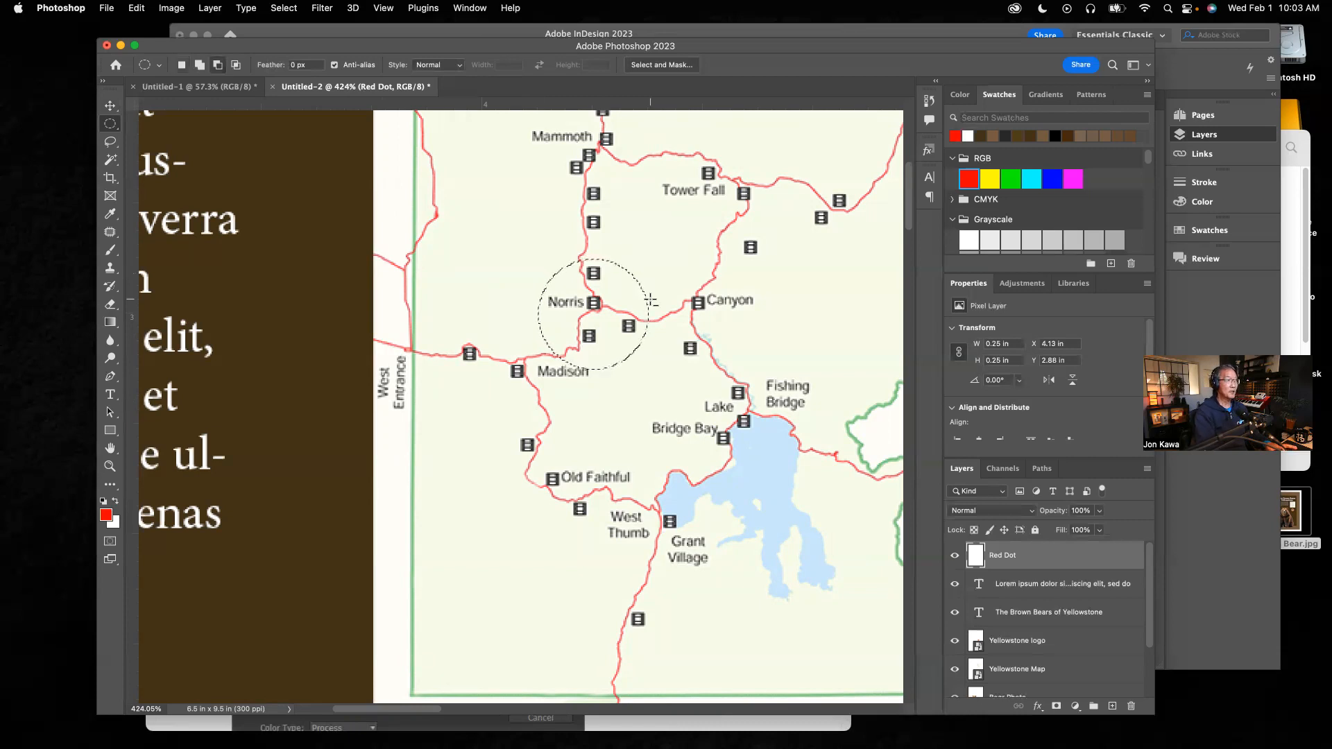
{"action": "key", "text": "alt+BackSpace"}
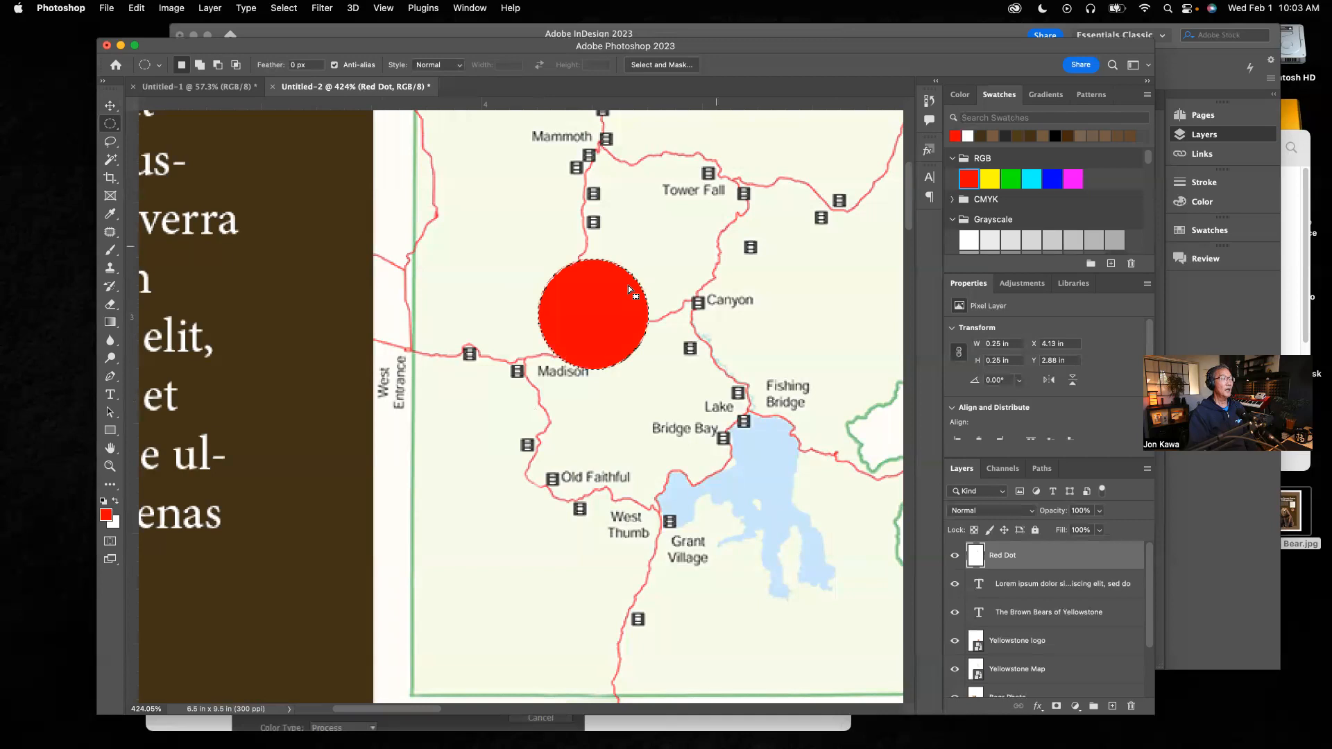
Step: Refill the circle with green, then refill it with RGB red again
{"action": "left_click", "coordinate": [1013, 177]}
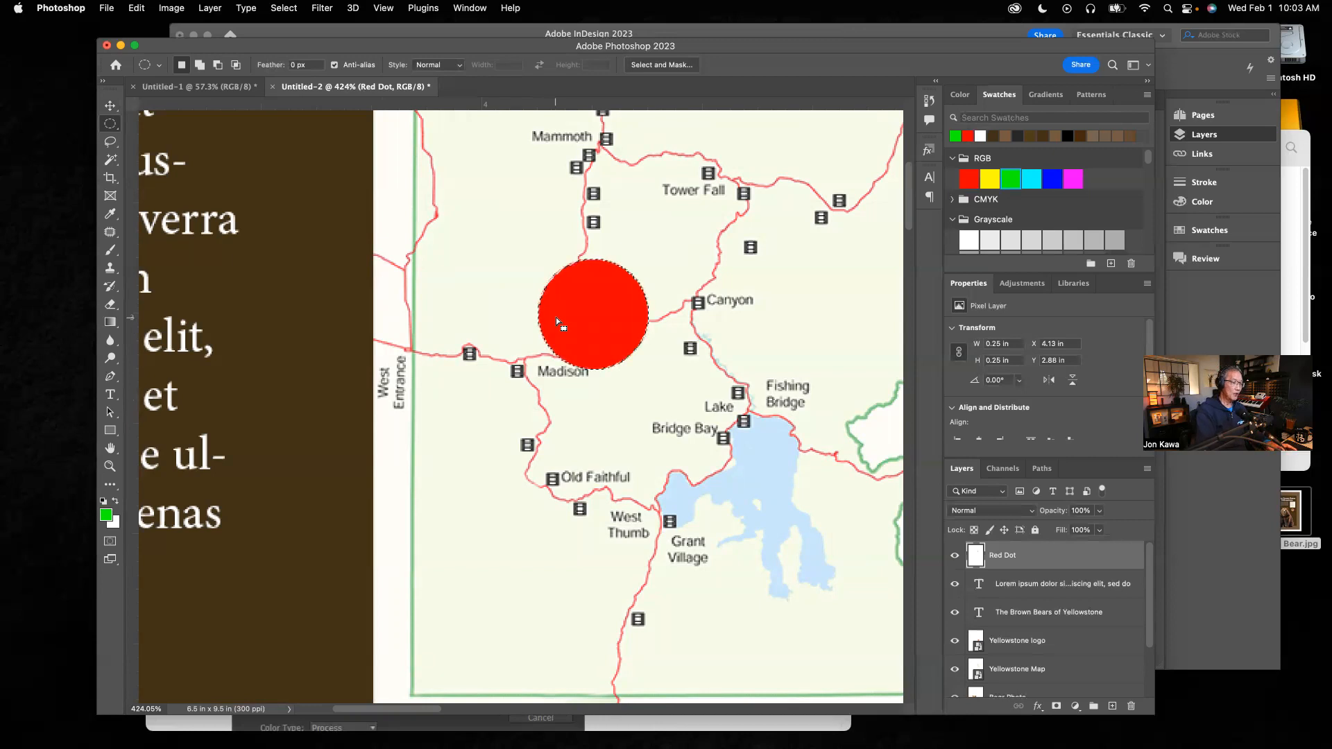
{"action": "key", "text": "alt+BackSpace"}
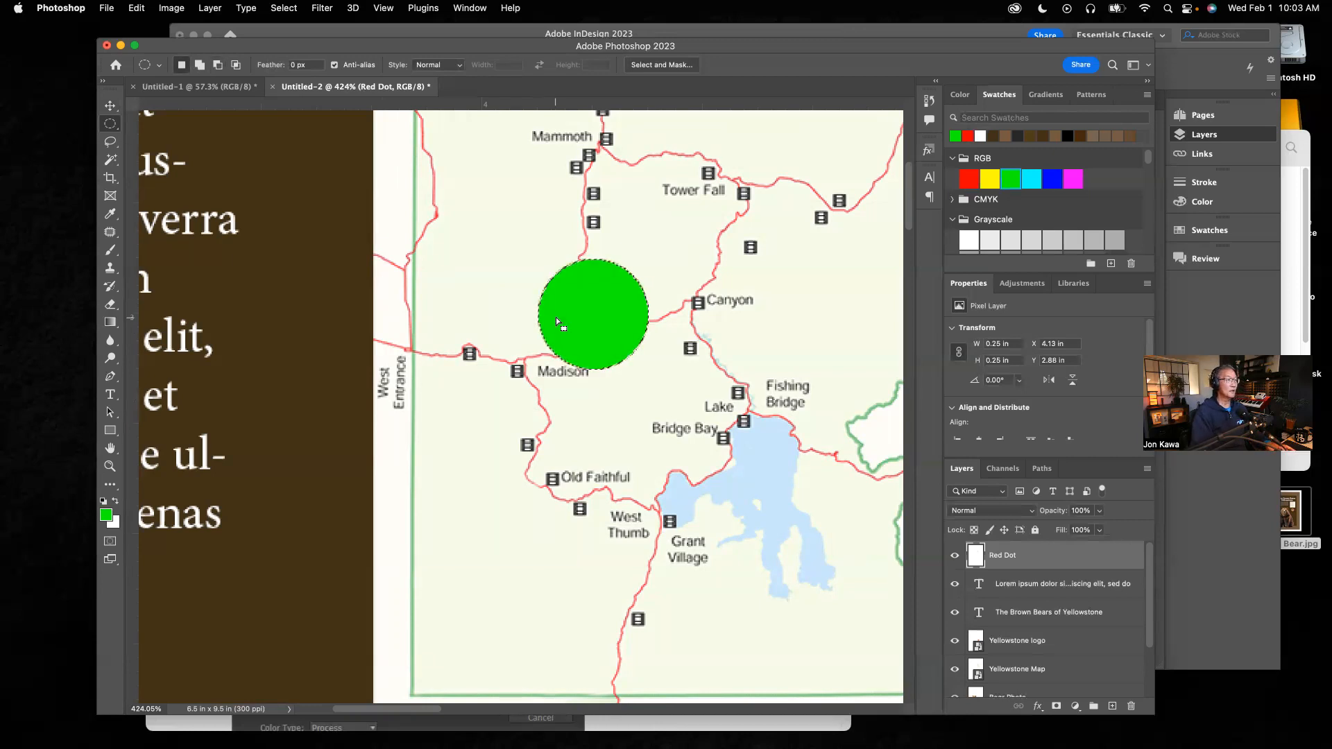
{"action": "left_click", "coordinate": [968, 179]}
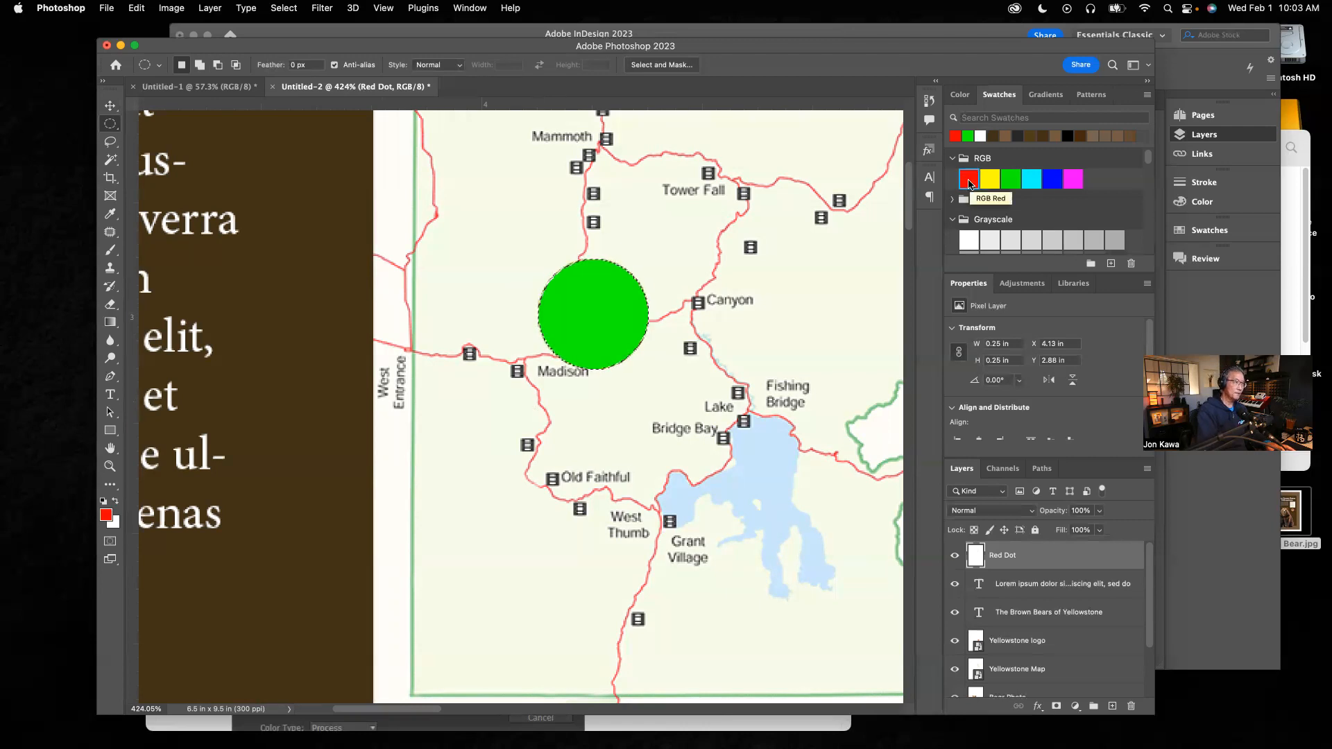
{"action": "key", "text": "alt+BackSpace"}
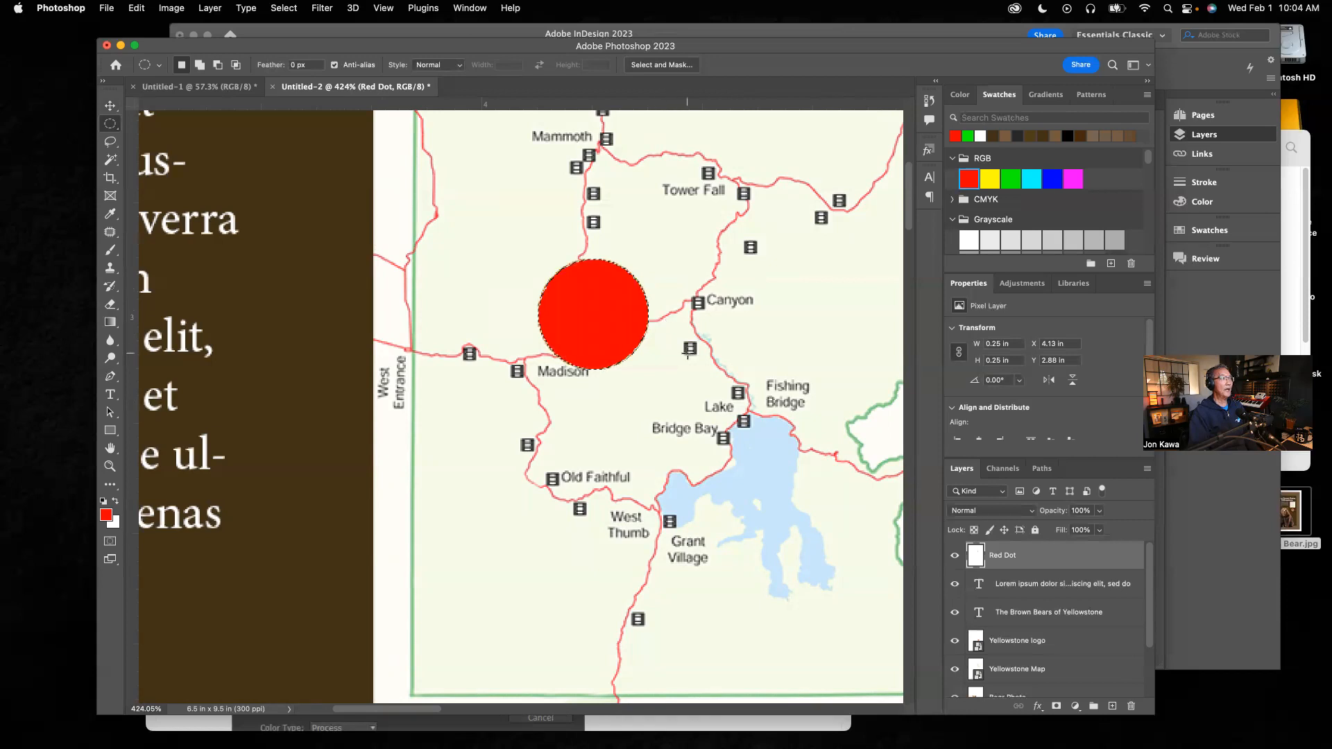
Step: Lower the Red Dot layer's opacity to 43%
{"action": "left_click", "coordinate": [111, 106]}
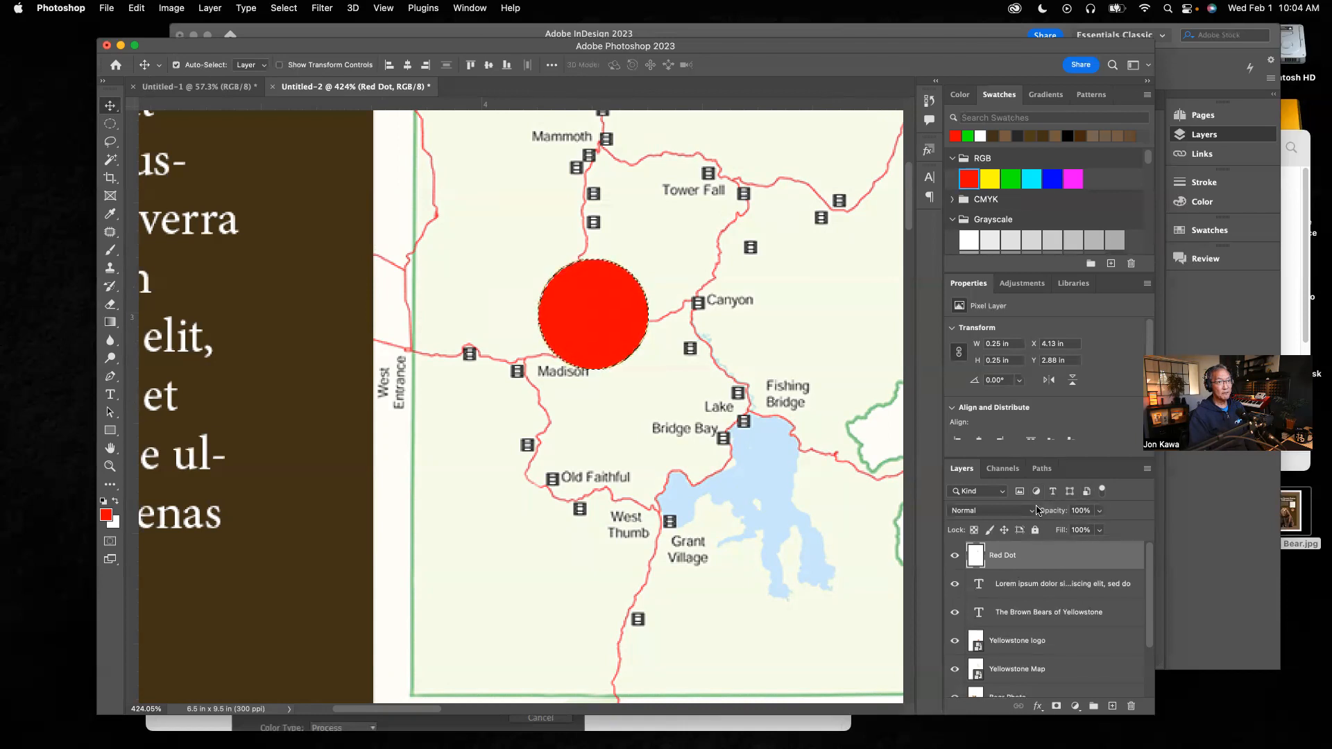
{"action": "left_click", "coordinate": [1099, 511]}
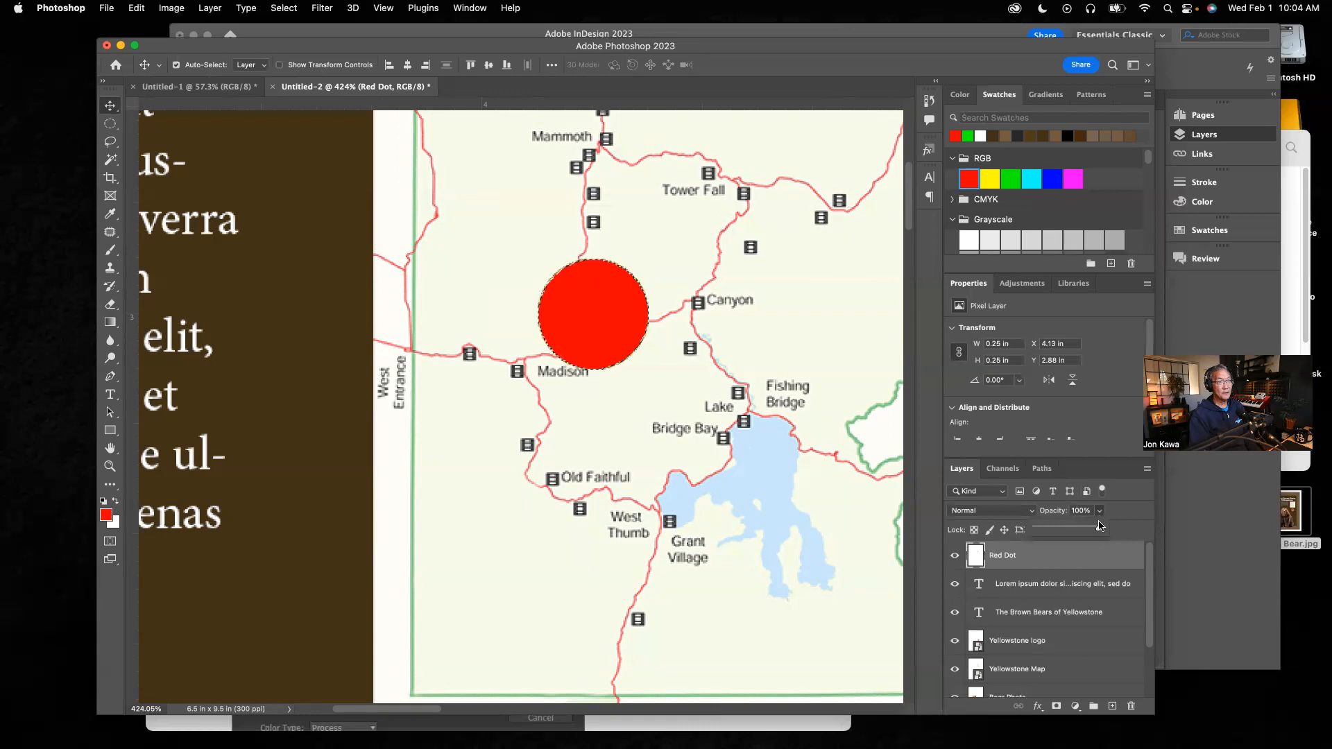
{"action": "left_click_drag", "start_coordinate": [1099, 530], "coordinate": [1064, 531]}
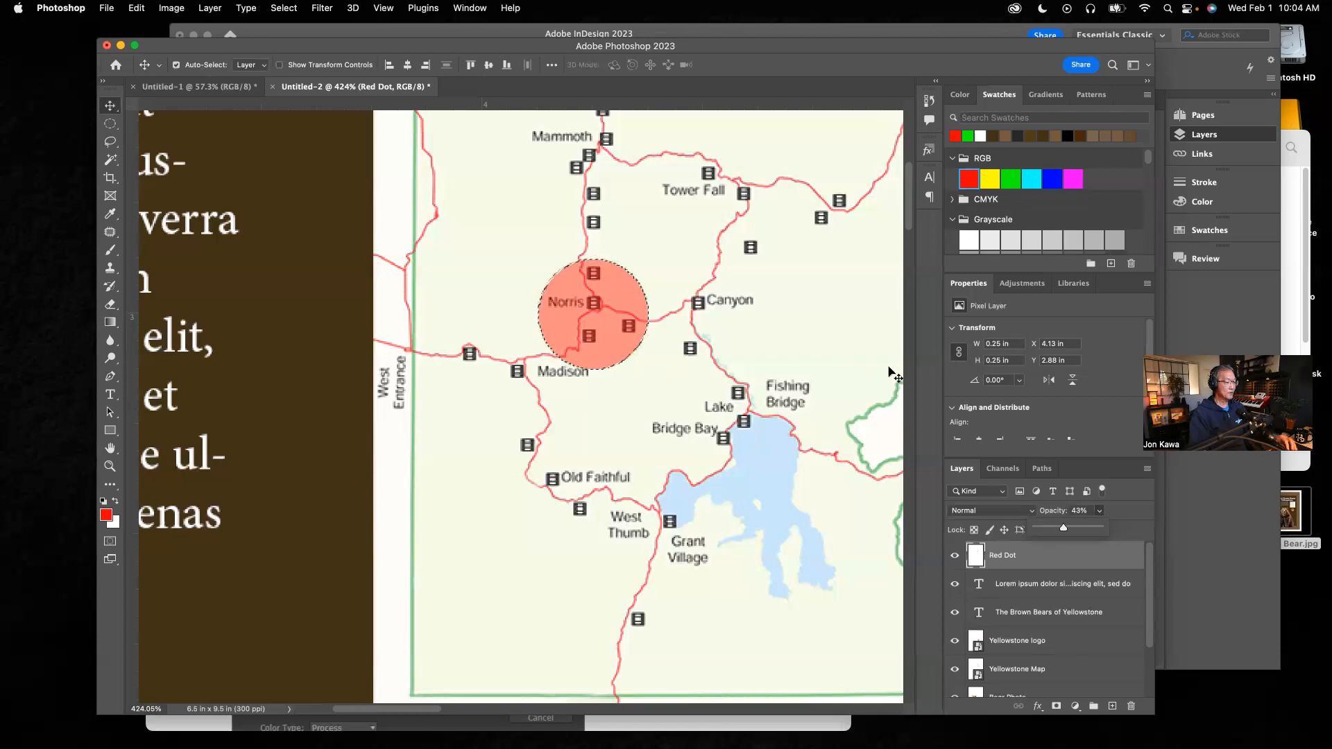
Step: Deselect the dot, fit the whole poster on screen, and compare it against the InDesign original
{"action": "key", "text": "super+d"}
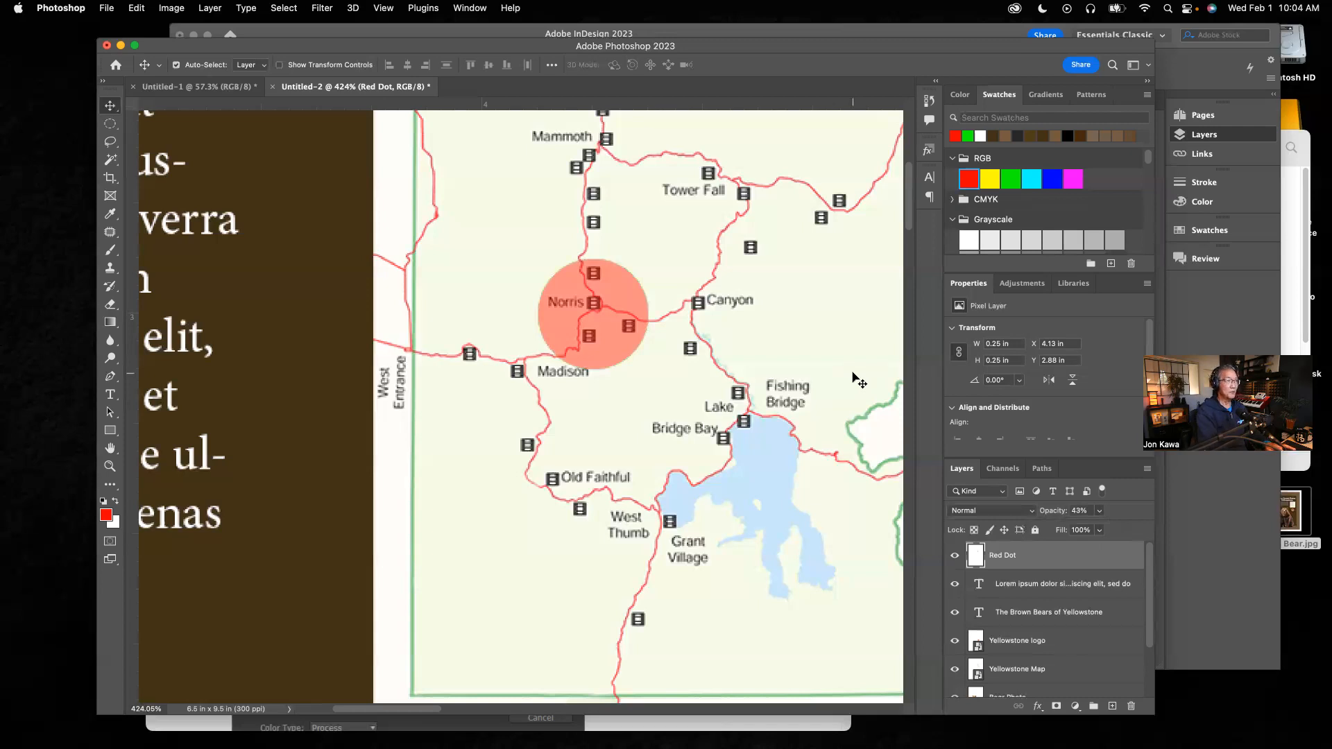
{"action": "key", "text": "super+0"}
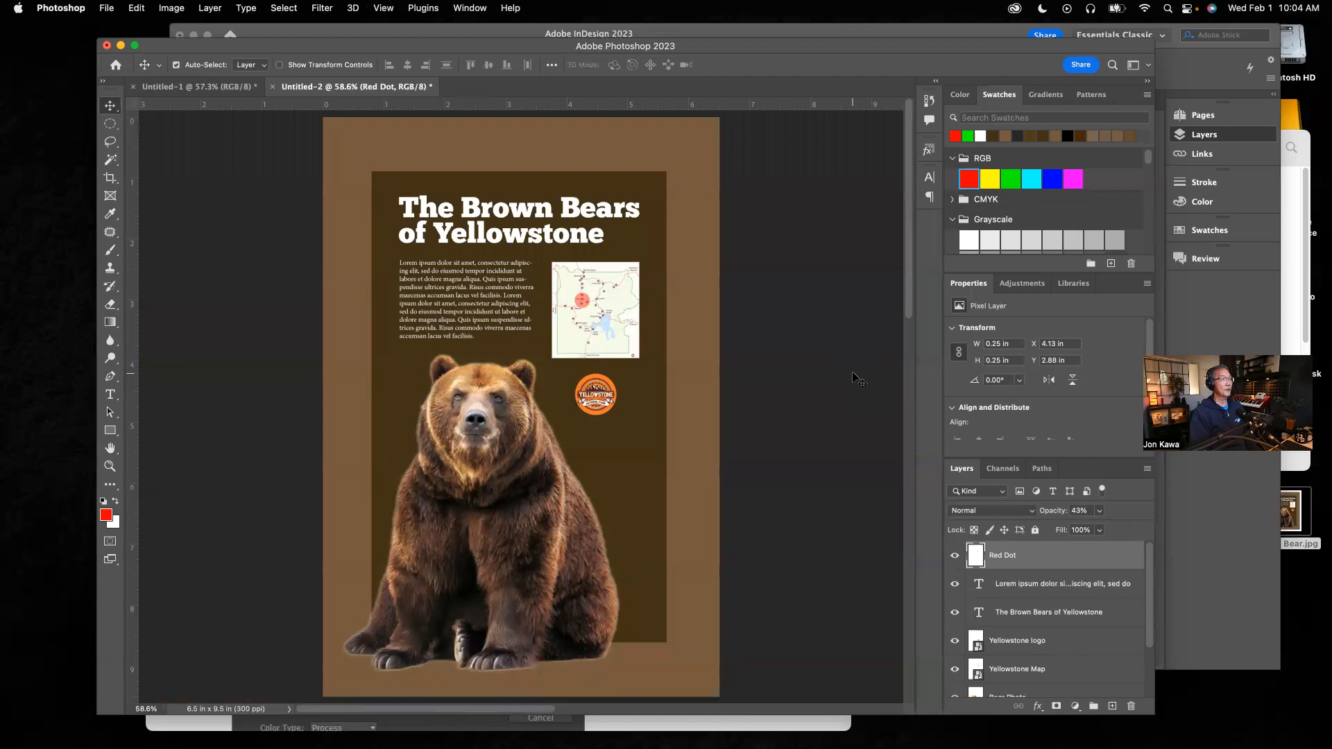
{"action": "left_click", "coordinate": [1222, 581]}
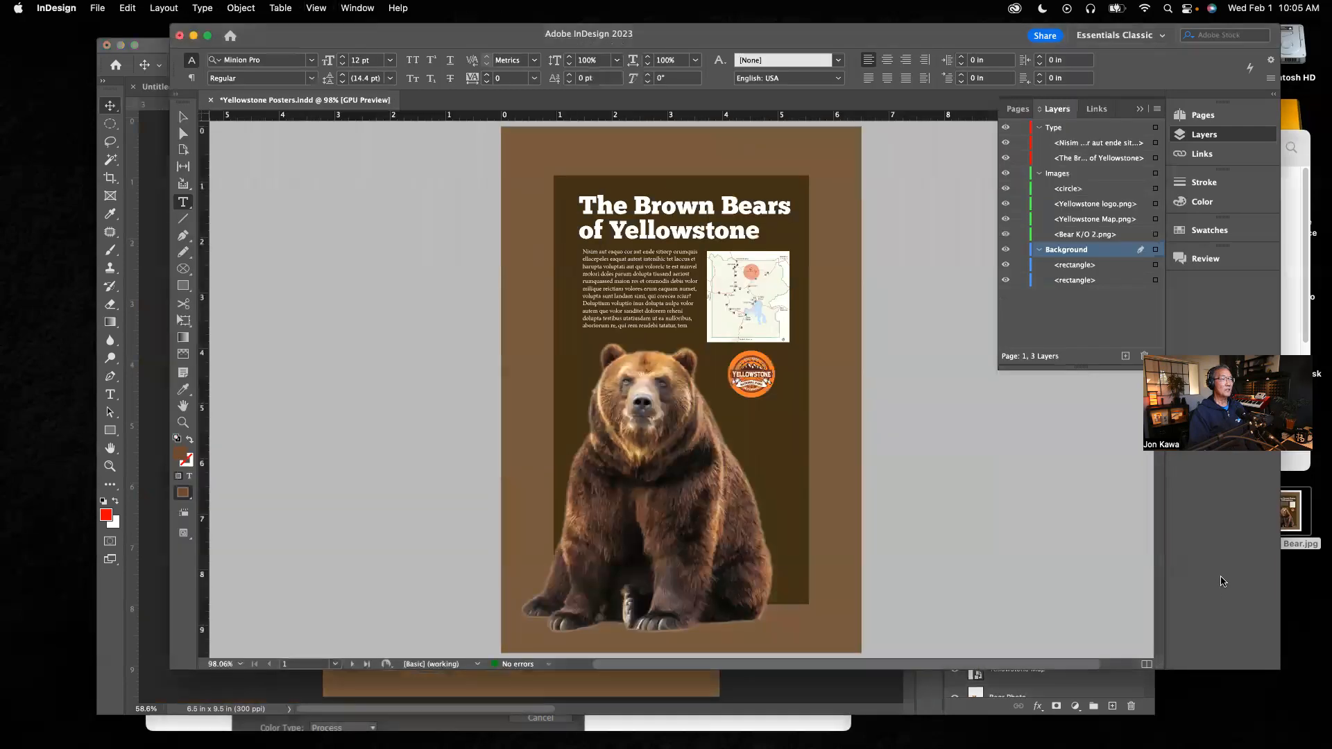
{"action": "left_click", "coordinate": [847, 688]}
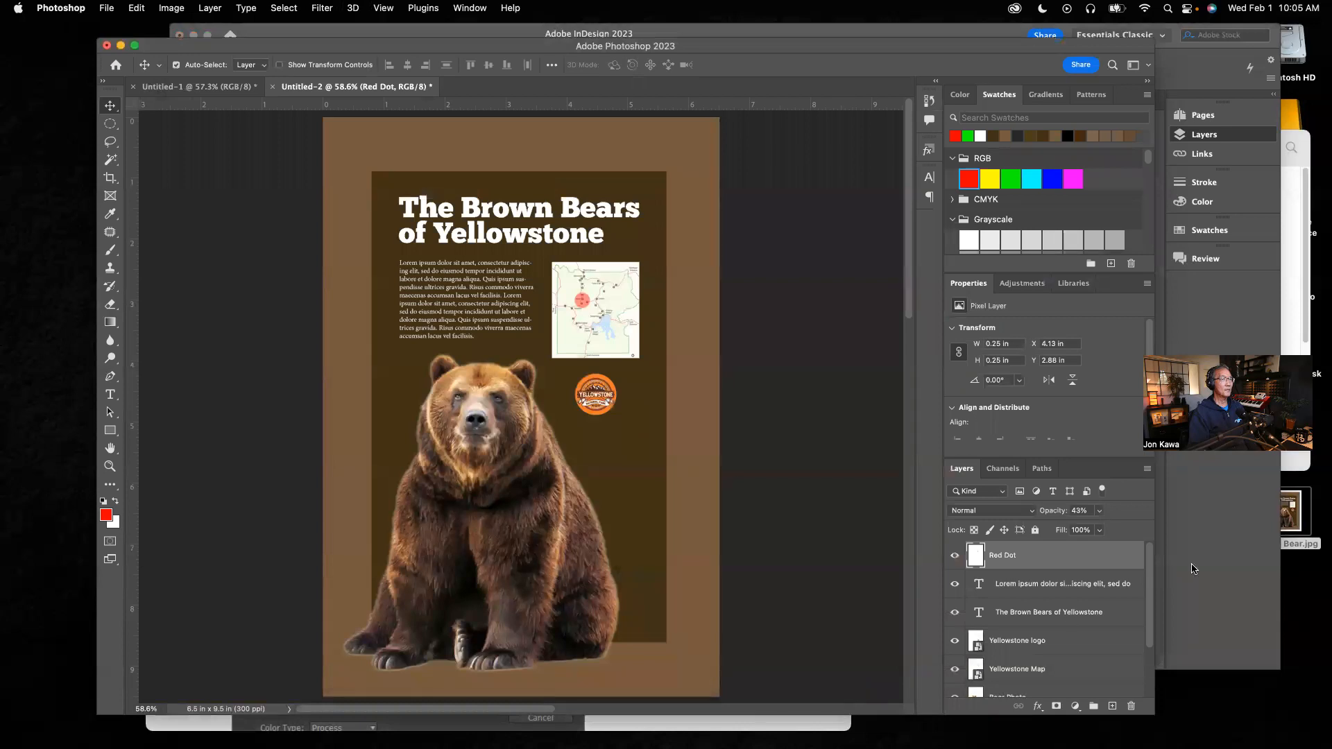
{"action": "left_click", "coordinate": [1237, 553]}
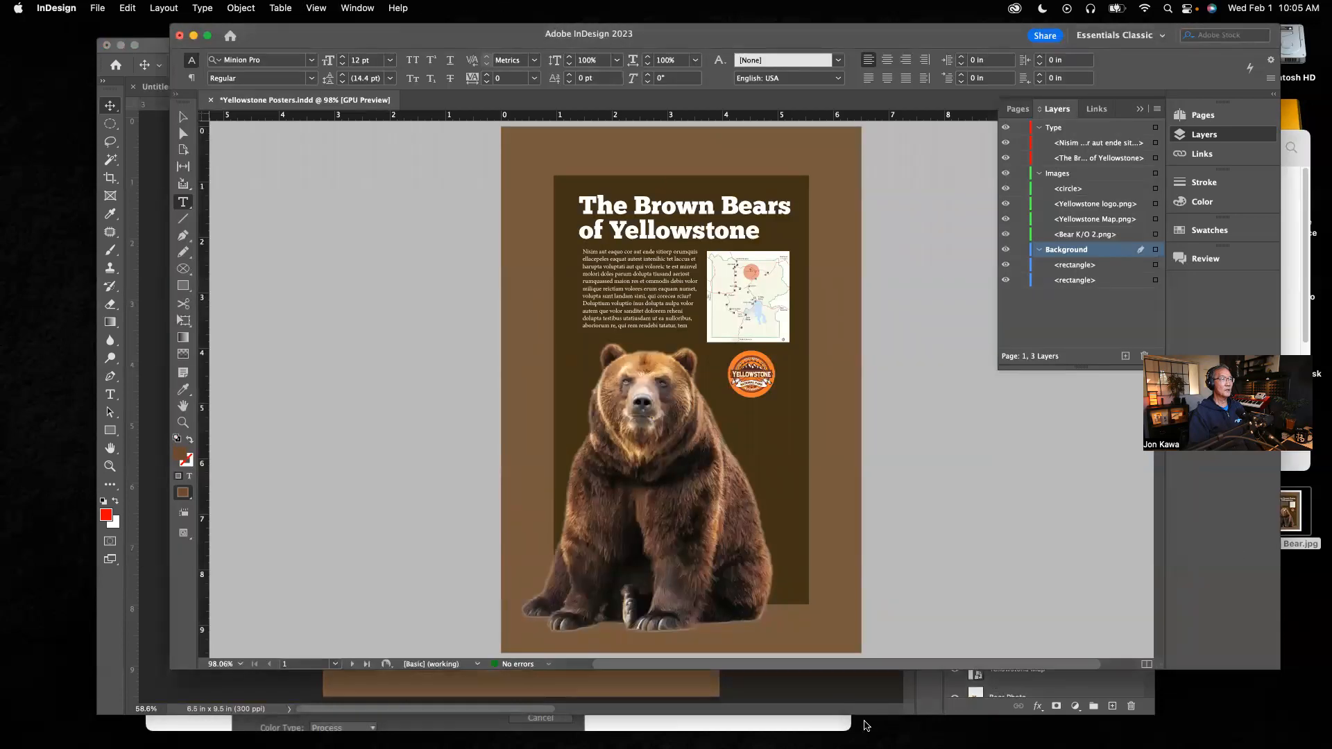
{"action": "left_click", "coordinate": [848, 696]}
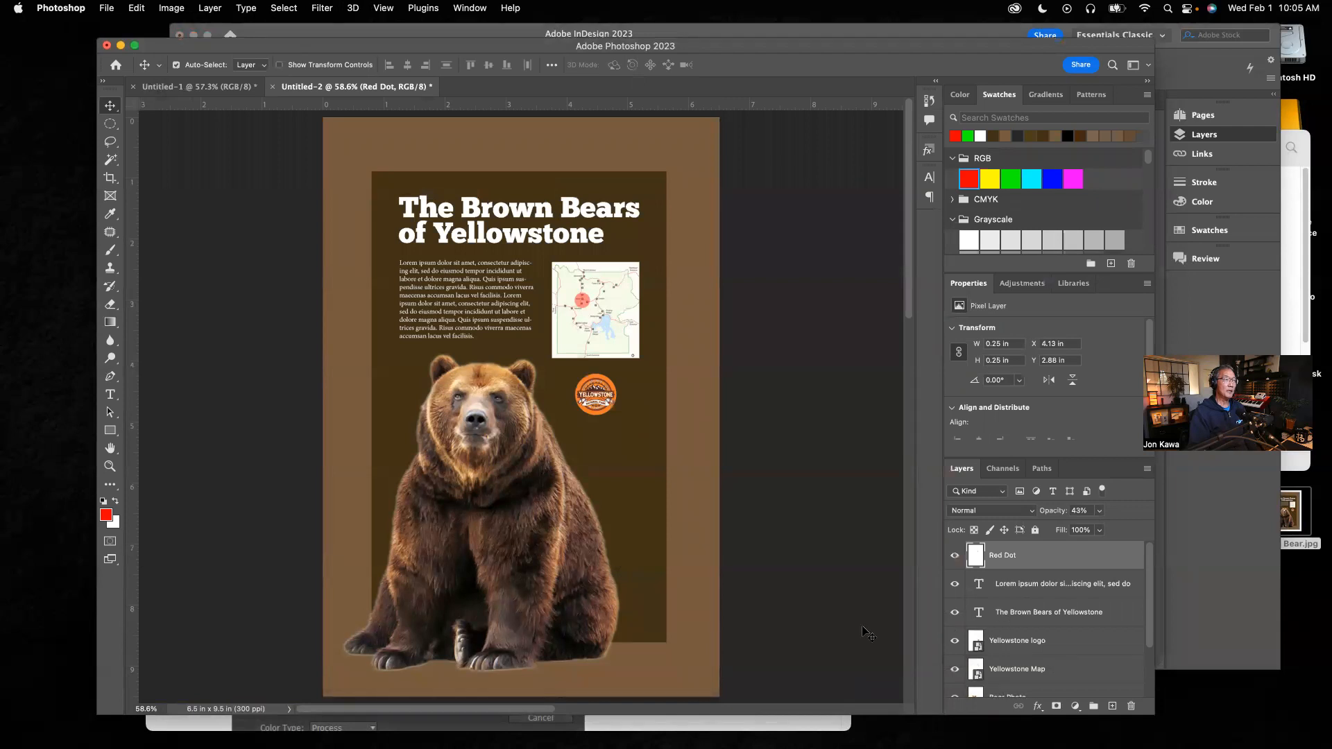
Step: Arrange the InDesign and Photoshop windows side by side to compare the two posters
{"action": "left_click_drag", "start_coordinate": [716, 51], "coordinate": [1060, 68]}
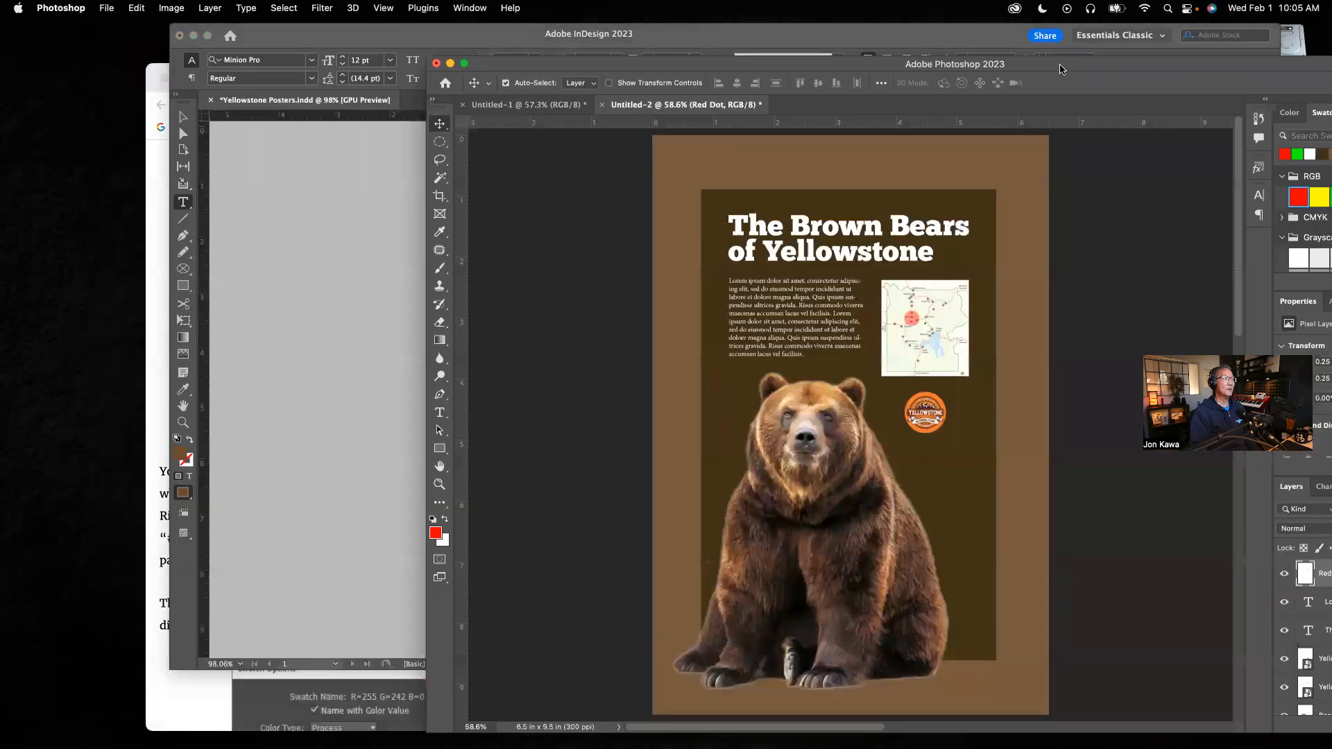
{"action": "left_click", "coordinate": [527, 39]}
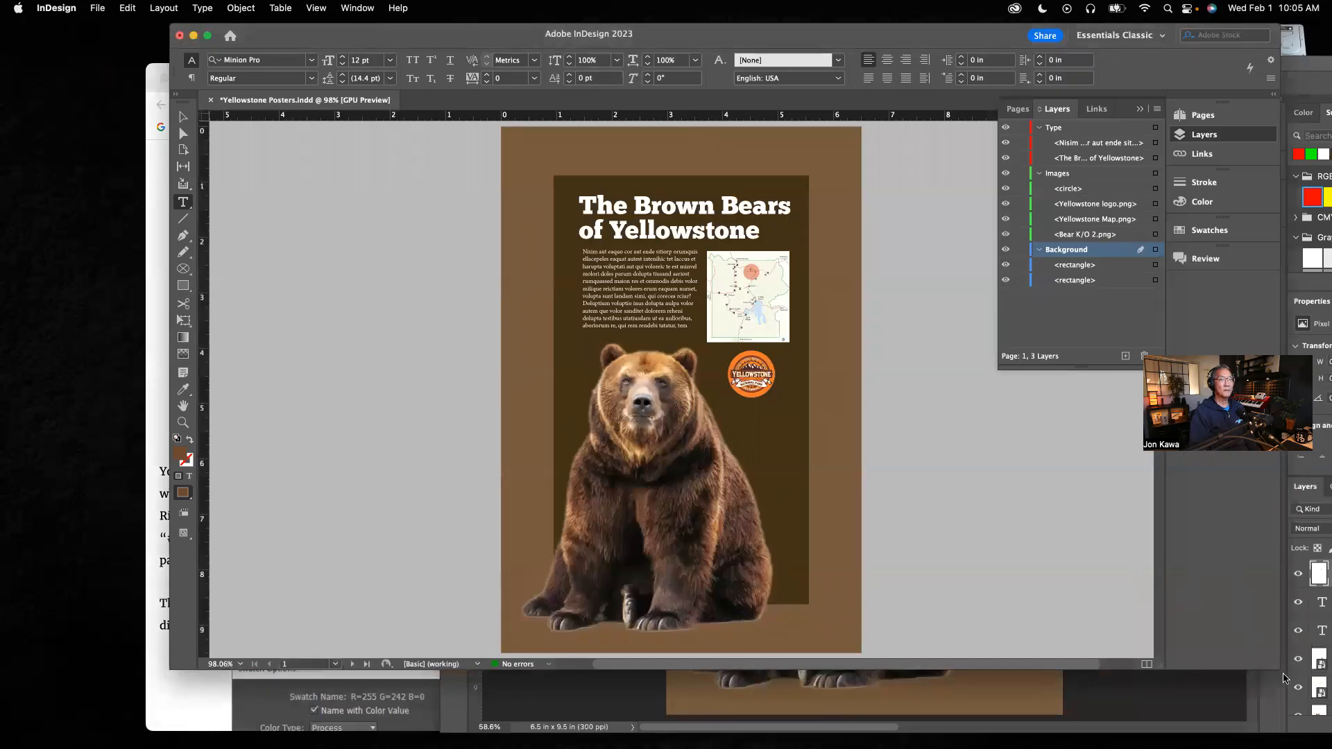
{"action": "left_click_drag", "start_coordinate": [1275, 666], "coordinate": [774, 646]}
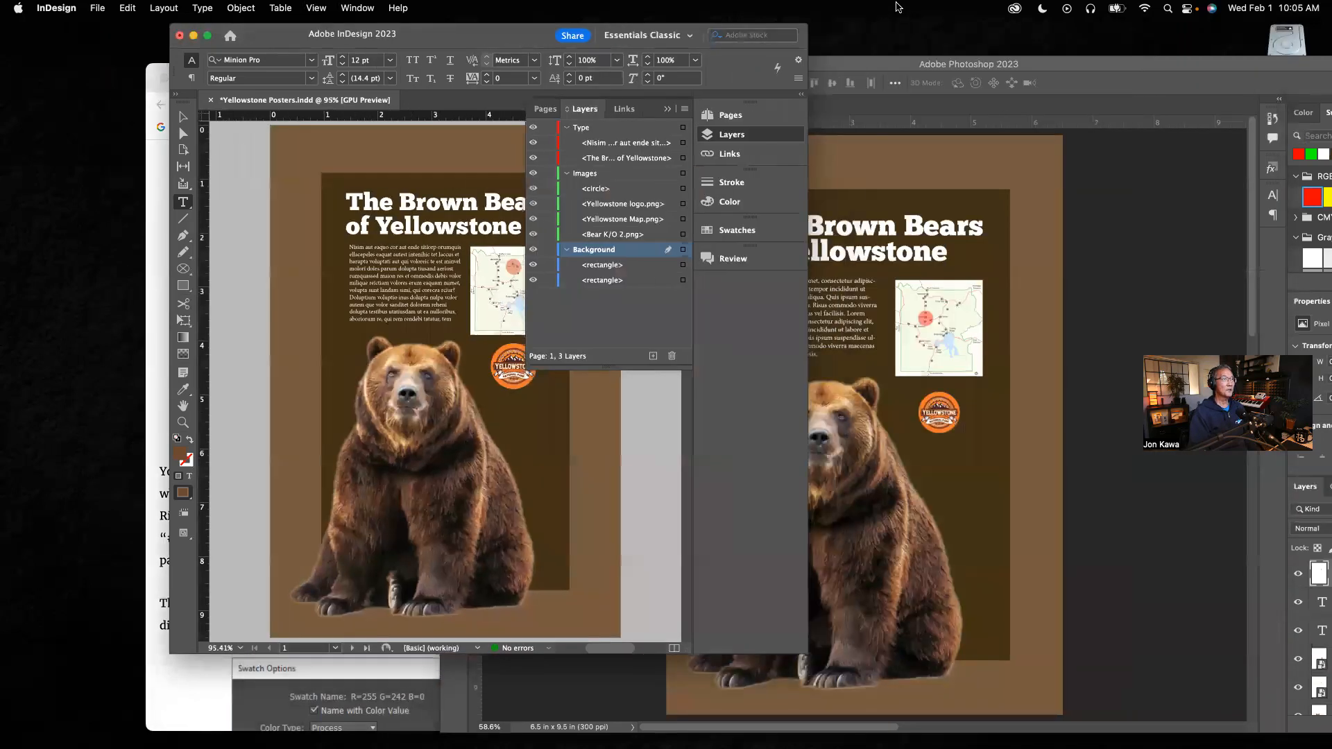
{"action": "left_click", "coordinate": [668, 110]}
{"action": "left_click_drag", "start_coordinate": [543, 38], "coordinate": [533, 92]}
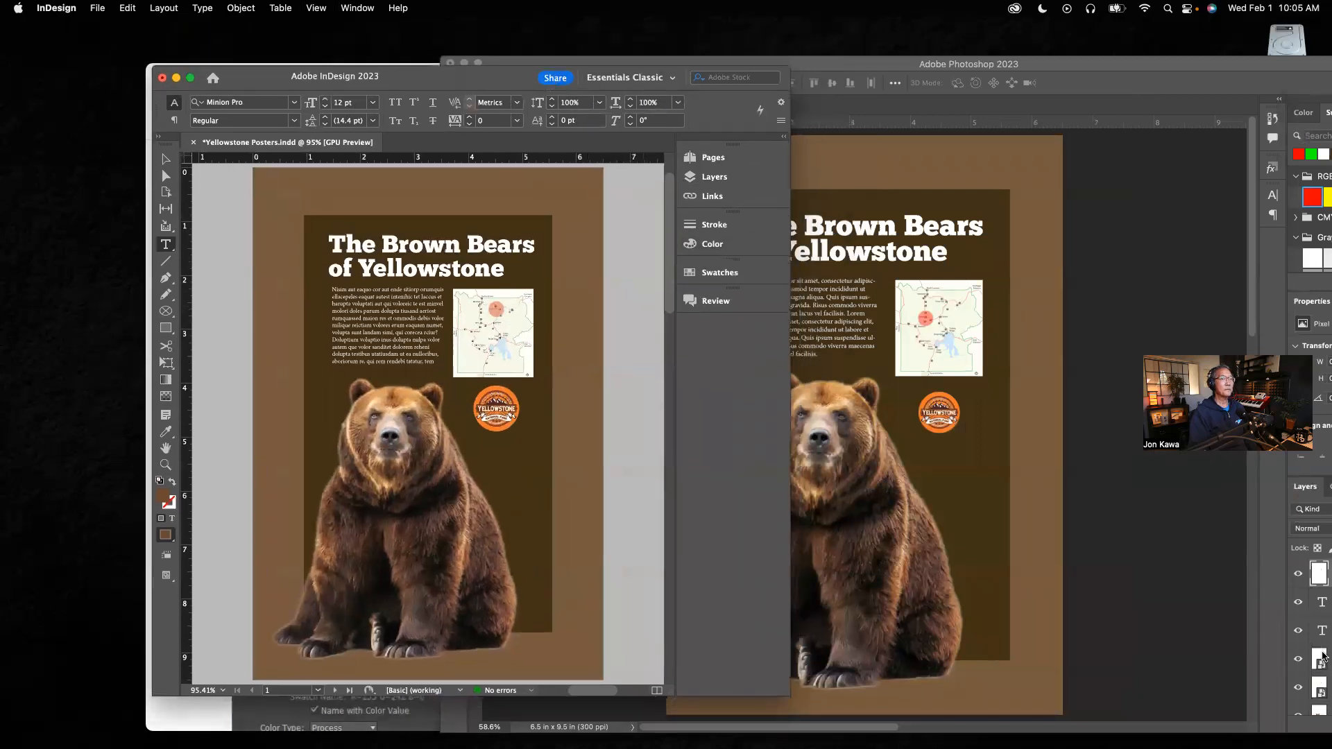
{"action": "left_click", "coordinate": [1043, 71]}
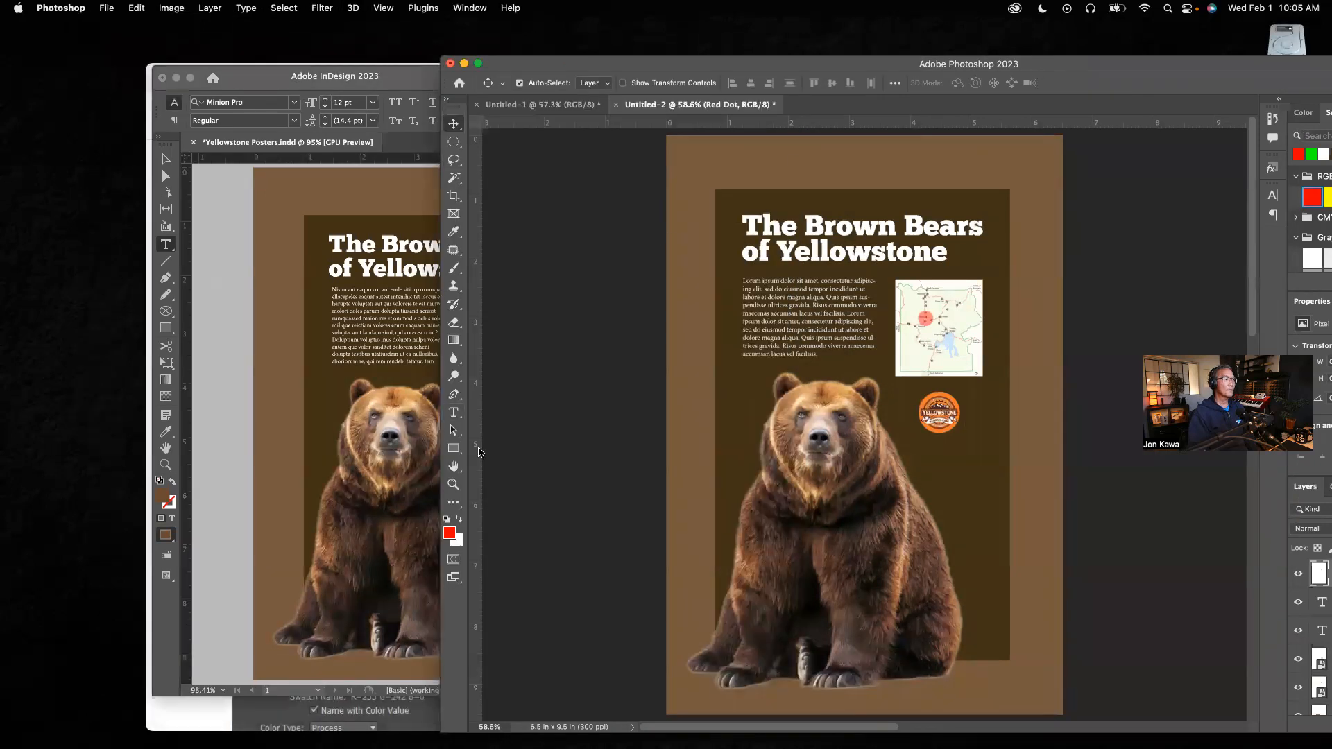
{"action": "left_click_drag", "start_coordinate": [439, 56], "coordinate": [668, 225]}
{"action": "left_click_drag", "start_coordinate": [868, 237], "coordinate": [760, 86]}
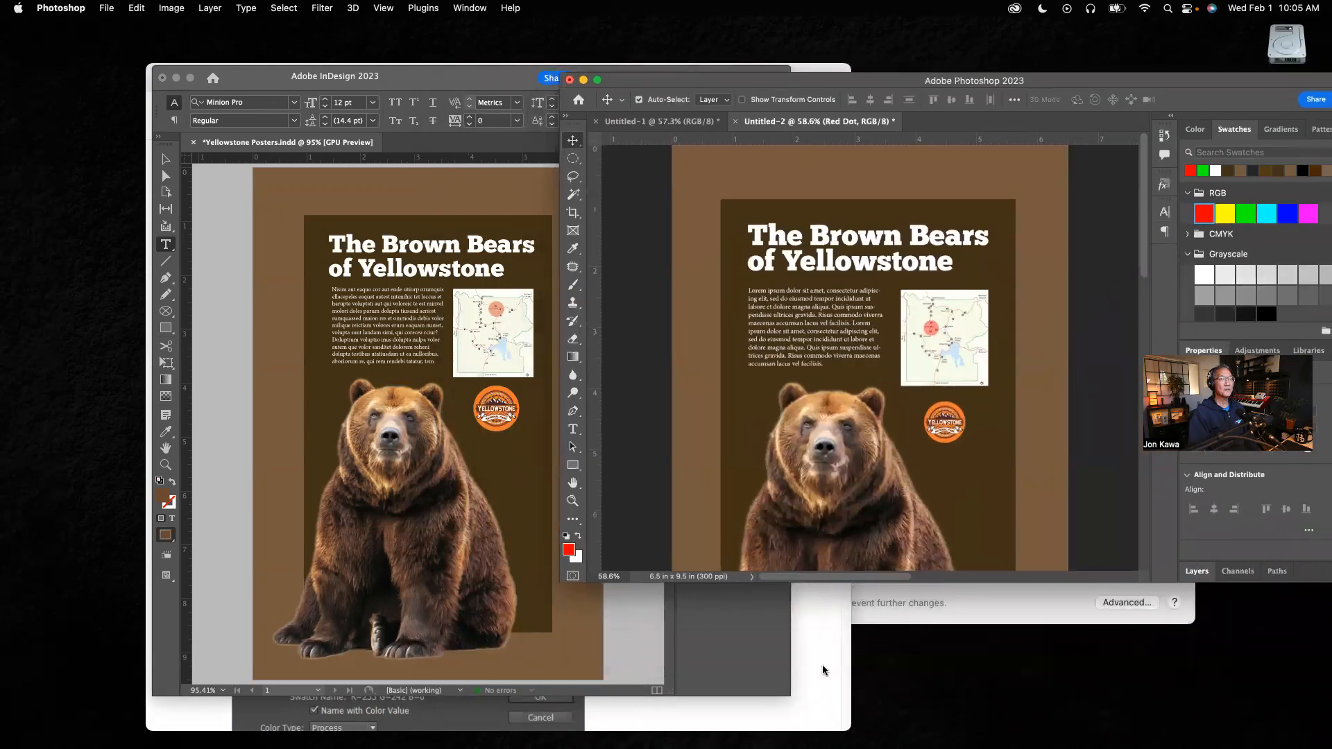
{"action": "left_click_drag", "start_coordinate": [1324, 582], "coordinate": [1314, 694]}
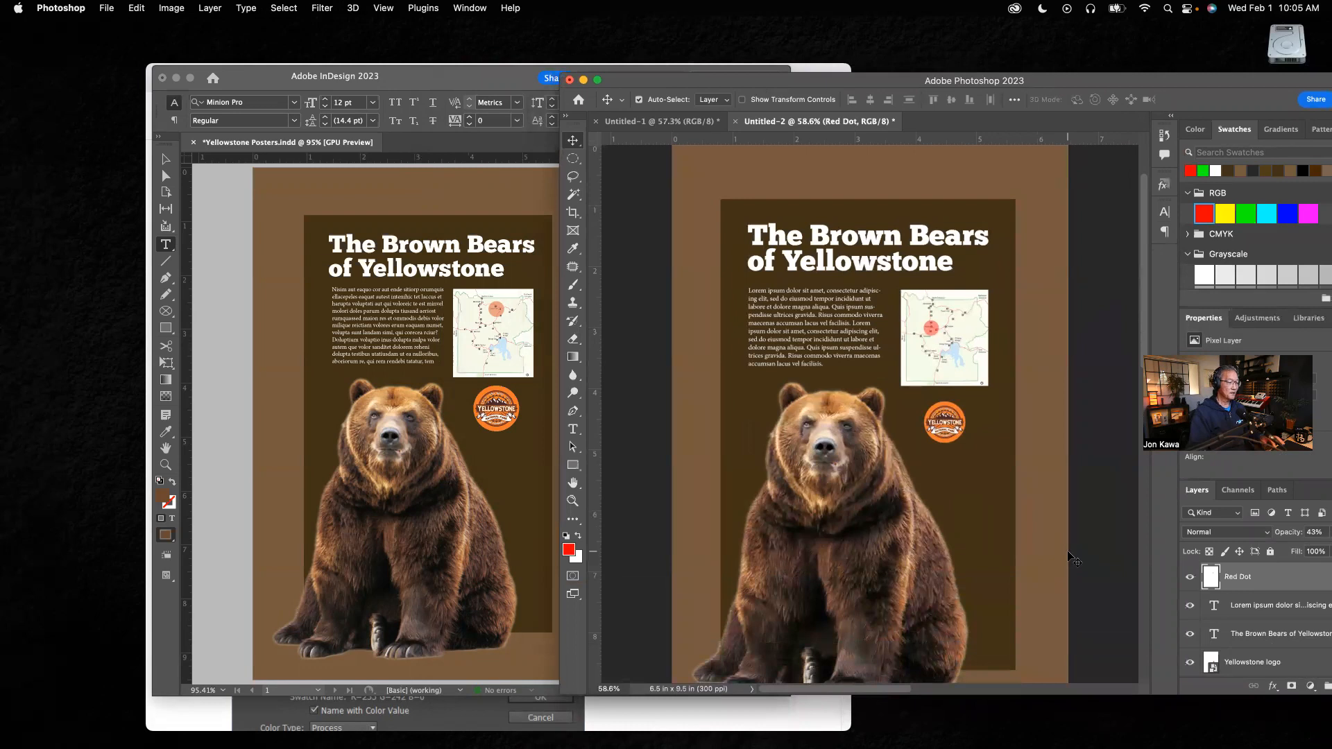
{"action": "key", "text": "super+0"}
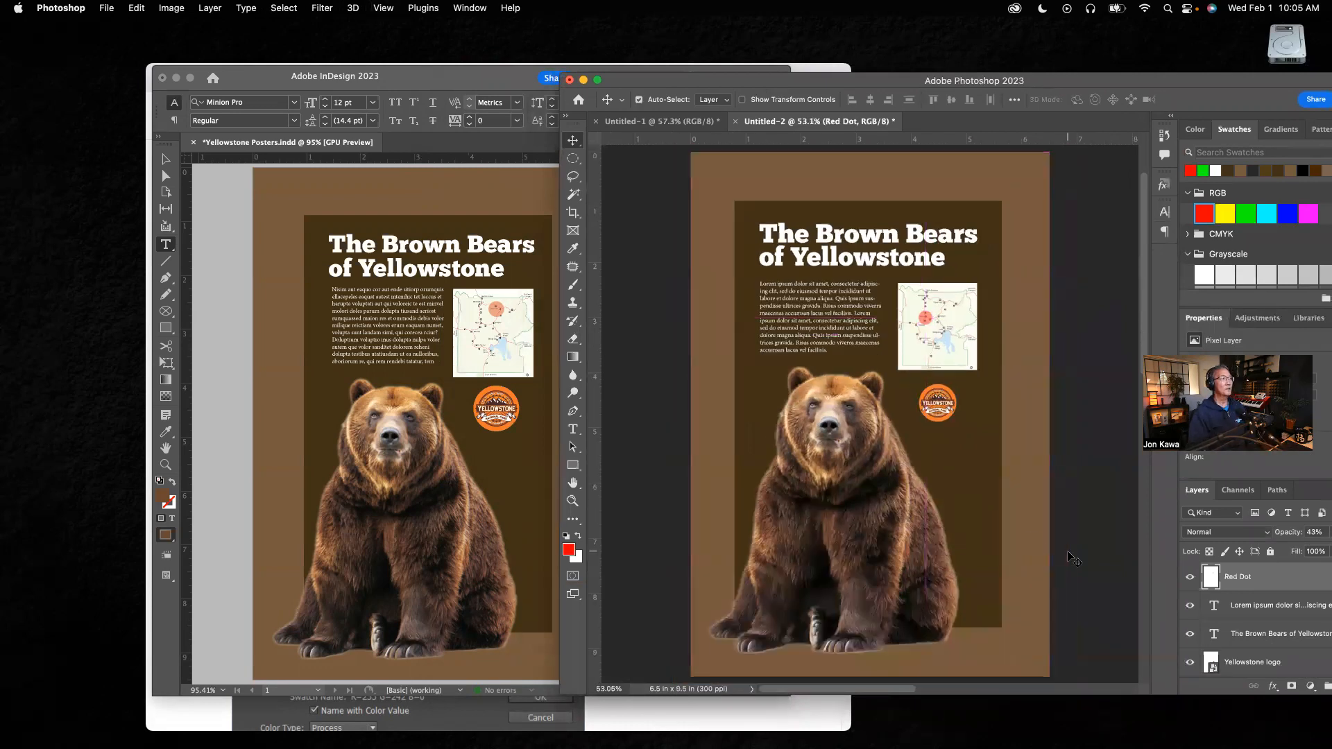
{"action": "left_click_drag", "start_coordinate": [835, 86], "coordinate": [892, 96]}
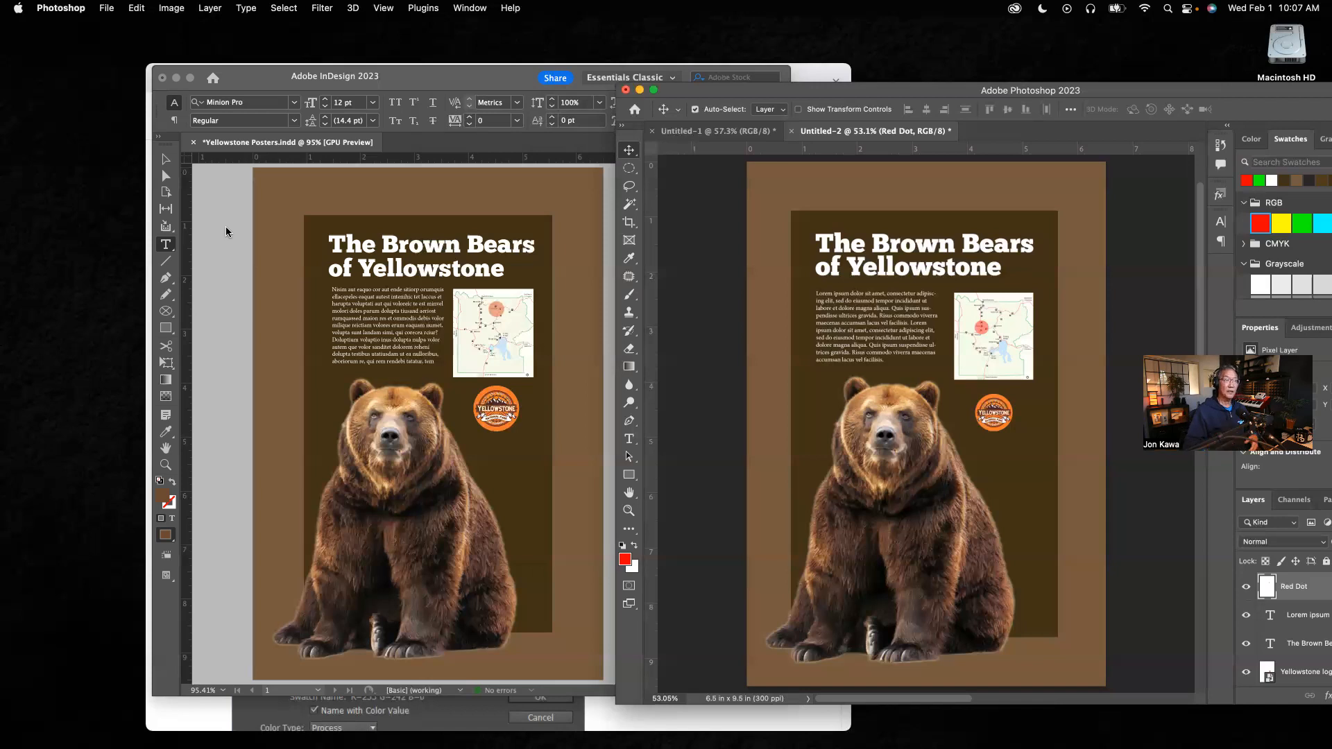
{"action": "left_click_drag", "start_coordinate": [741, 94], "coordinate": [422, 82]}
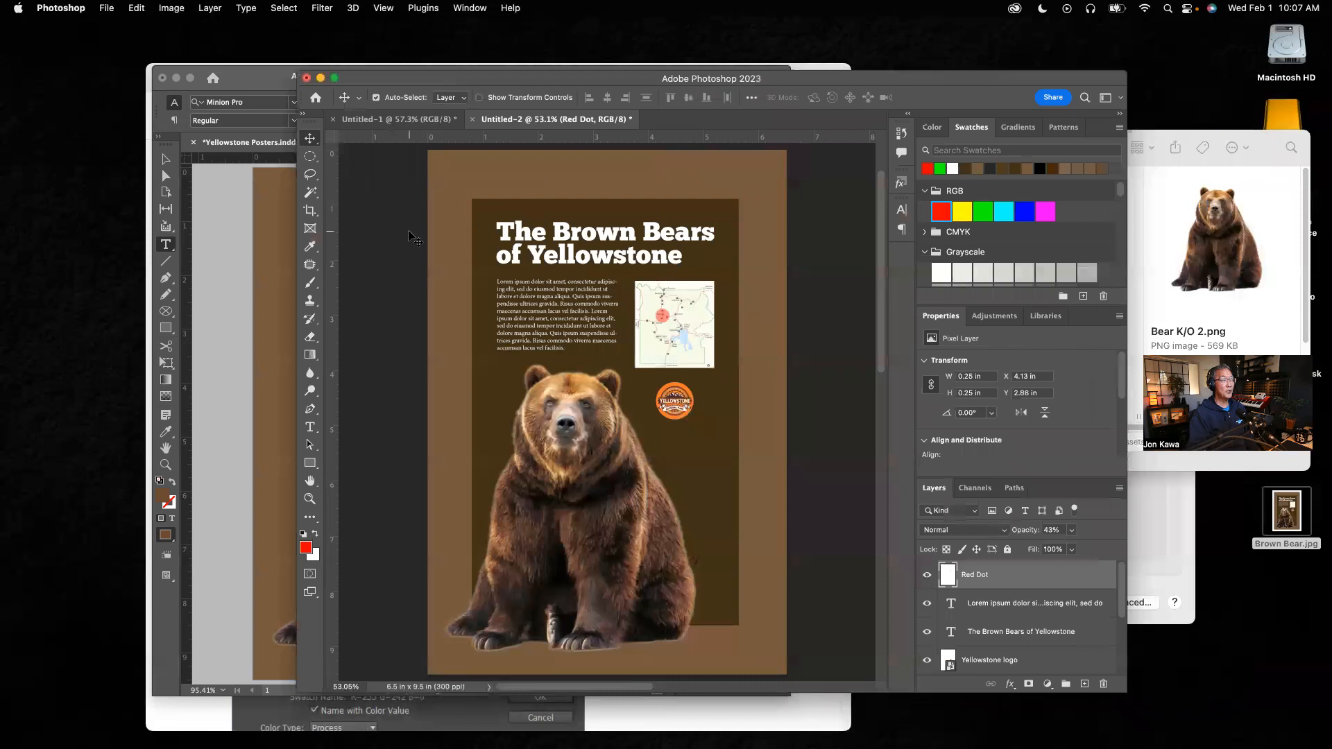
{"action": "left_click_drag", "start_coordinate": [533, 86], "coordinate": [390, 70]}
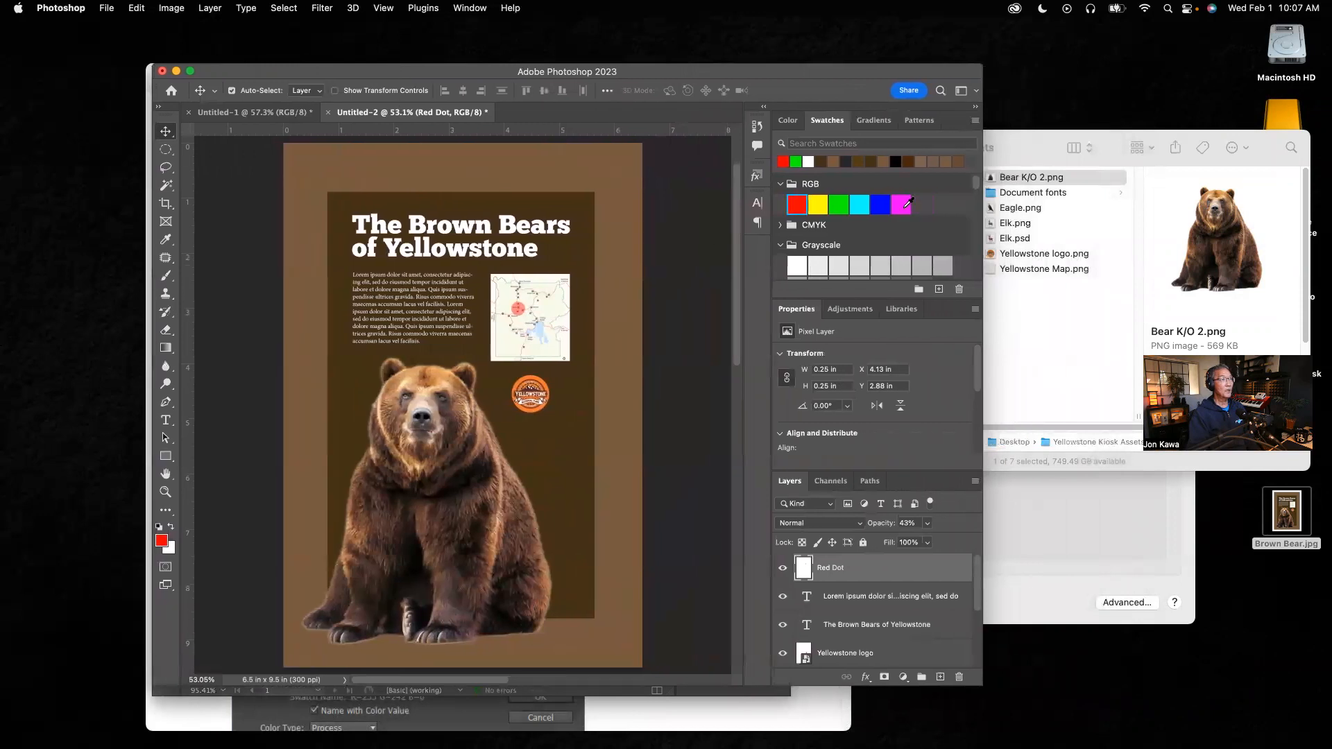
{"action": "left_click", "coordinate": [1041, 150]}
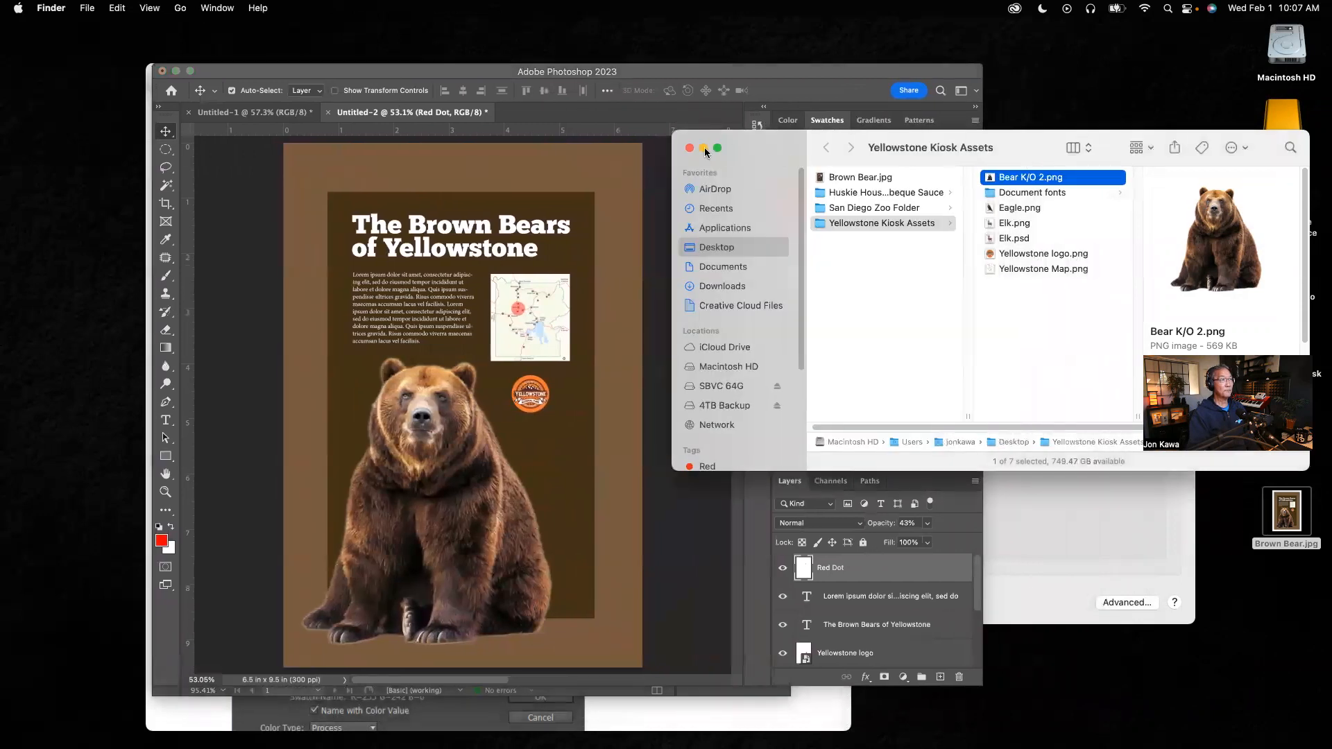
{"action": "left_click", "coordinate": [704, 148]}
{"action": "left_click", "coordinate": [1052, 247]}
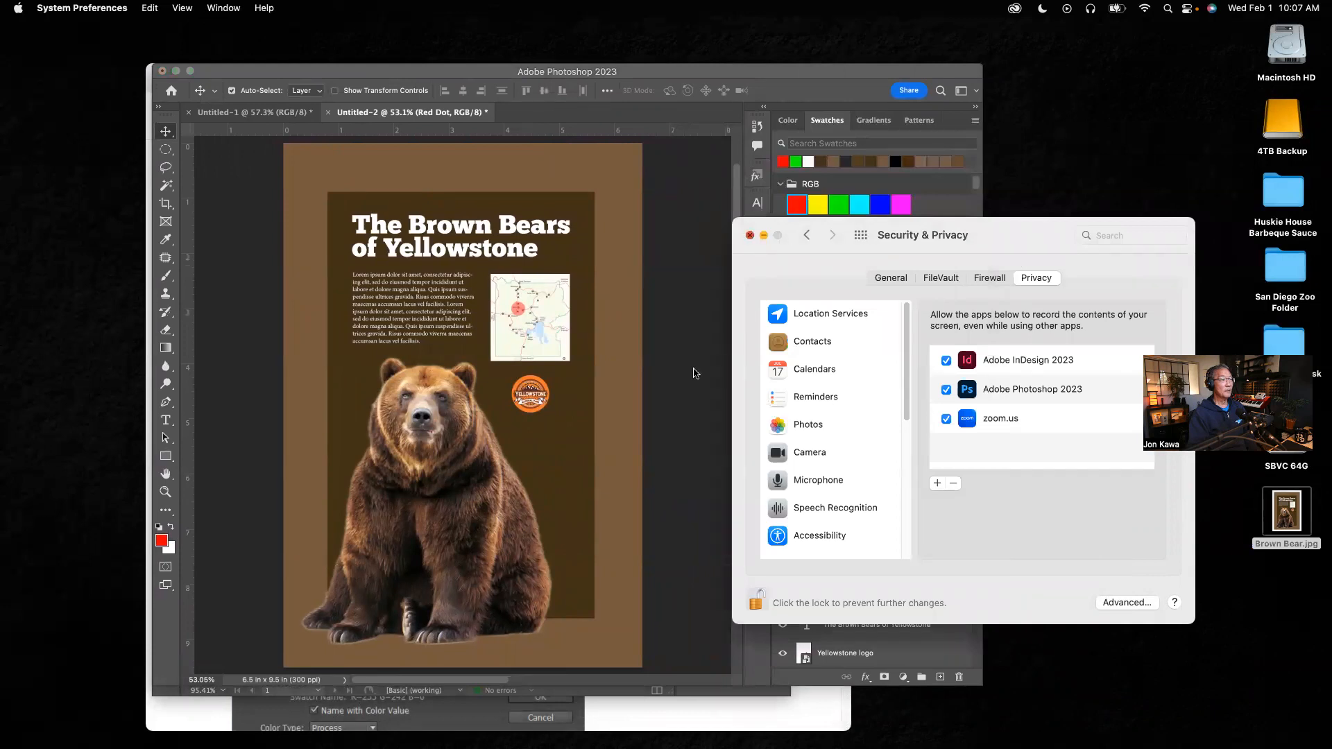
{"action": "key", "text": "super+q"}
{"action": "left_click_drag", "start_coordinate": [655, 76], "coordinate": [640, 78]}
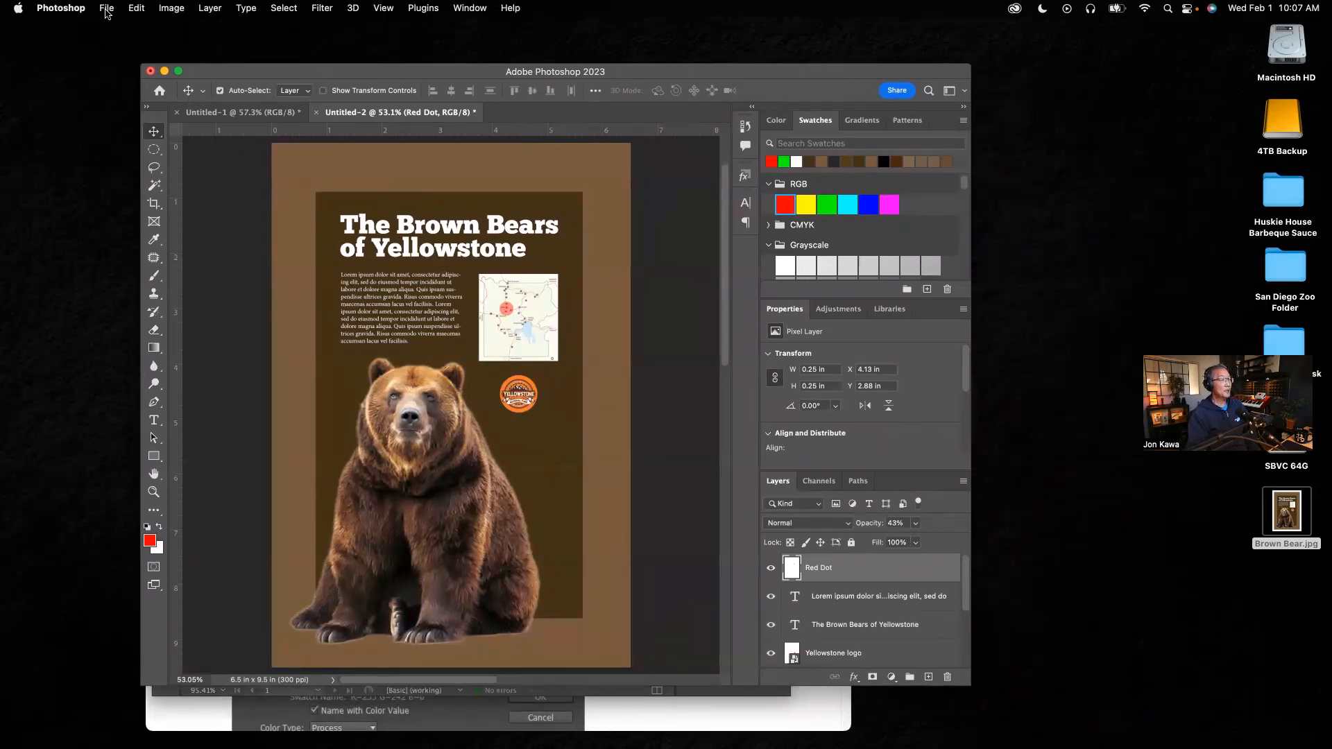
{"action": "left_click_drag", "start_coordinate": [970, 685], "coordinate": [1083, 706]}
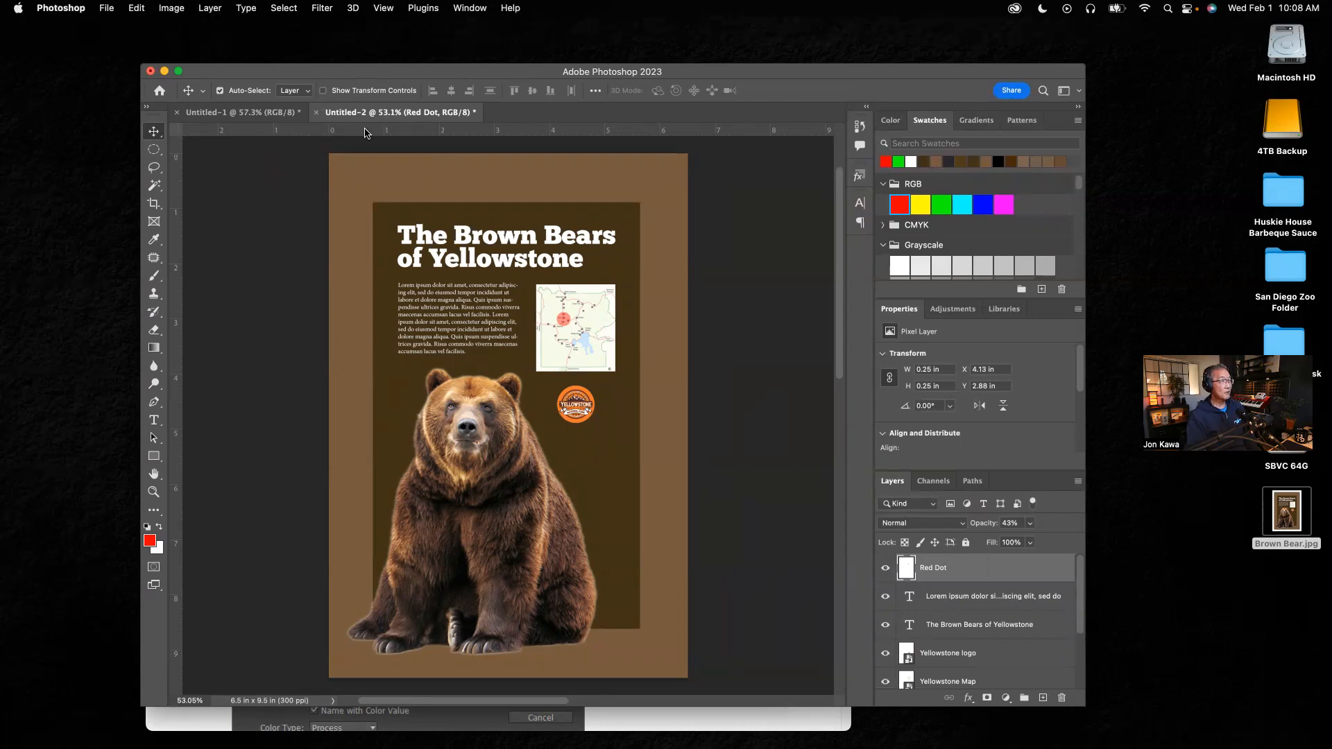
Step: Save the document to the computer's Desktop as Brown Bear Poster.psd with Maximize Compatibility kept on
{"action": "left_click", "coordinate": [108, 10]}
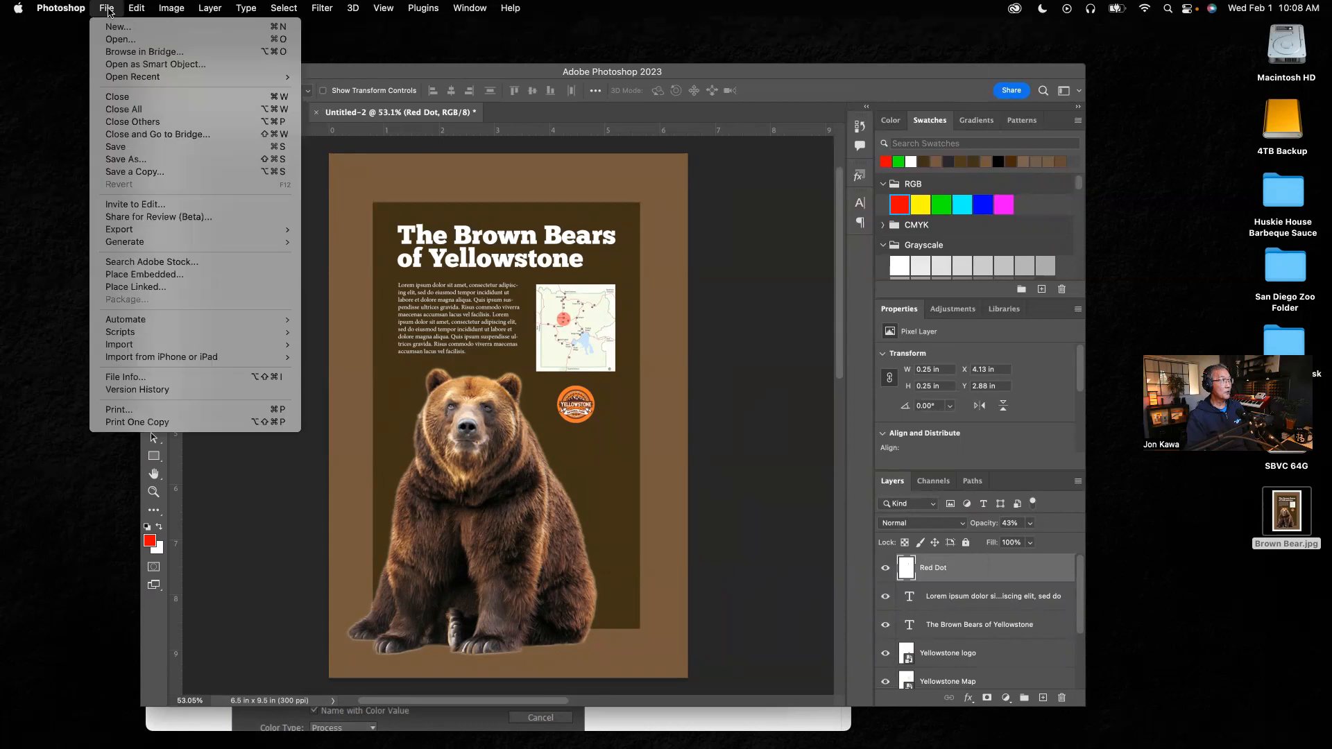
{"action": "left_click", "coordinate": [137, 148]}
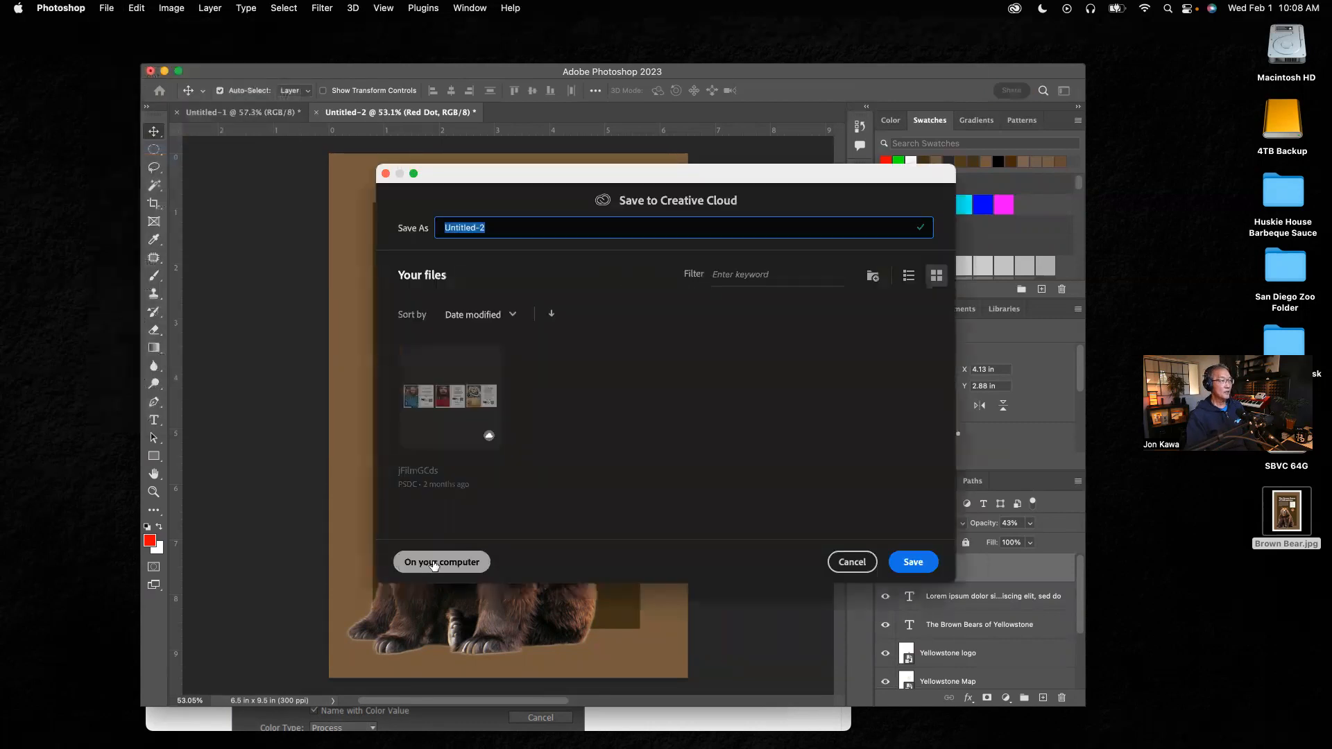
{"action": "left_click", "coordinate": [437, 563]}
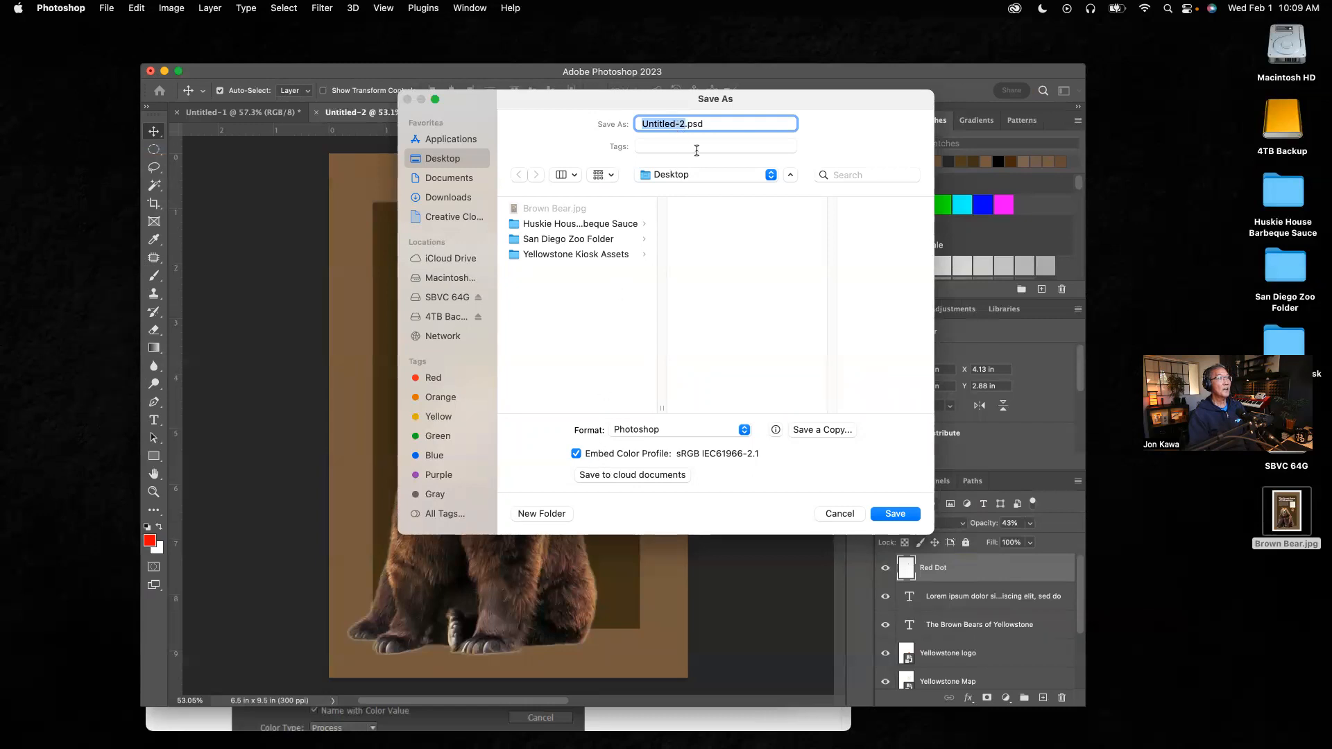
{"action": "type", "text": "Brown Be"}
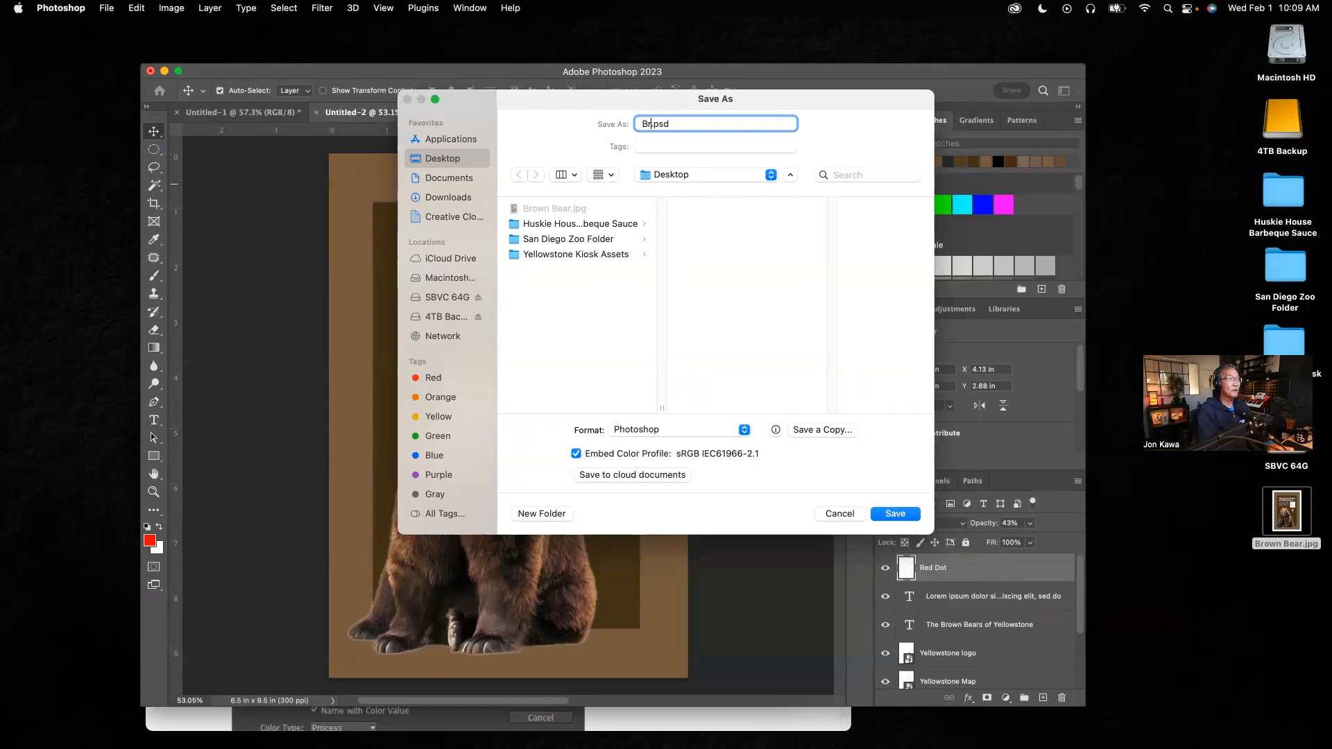
{"action": "type", "text": "ar P"}
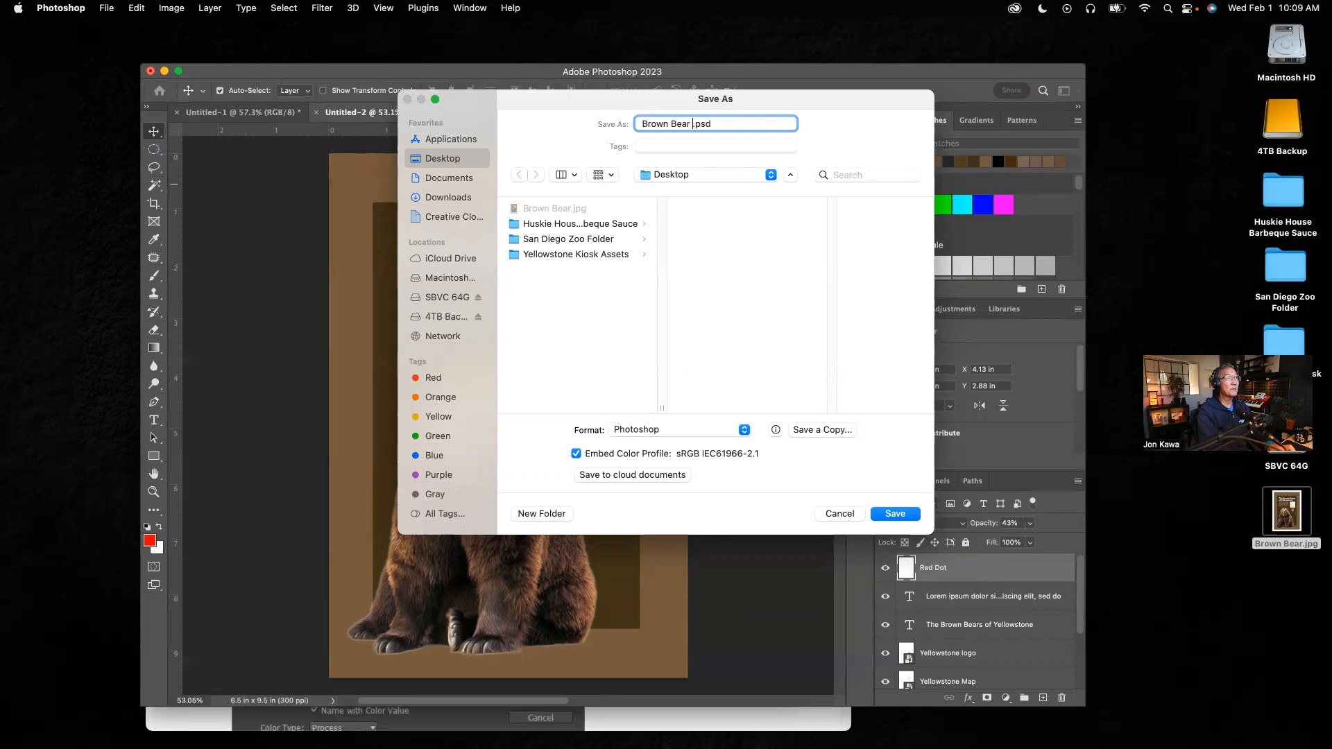
{"action": "type", "text": "oster"}
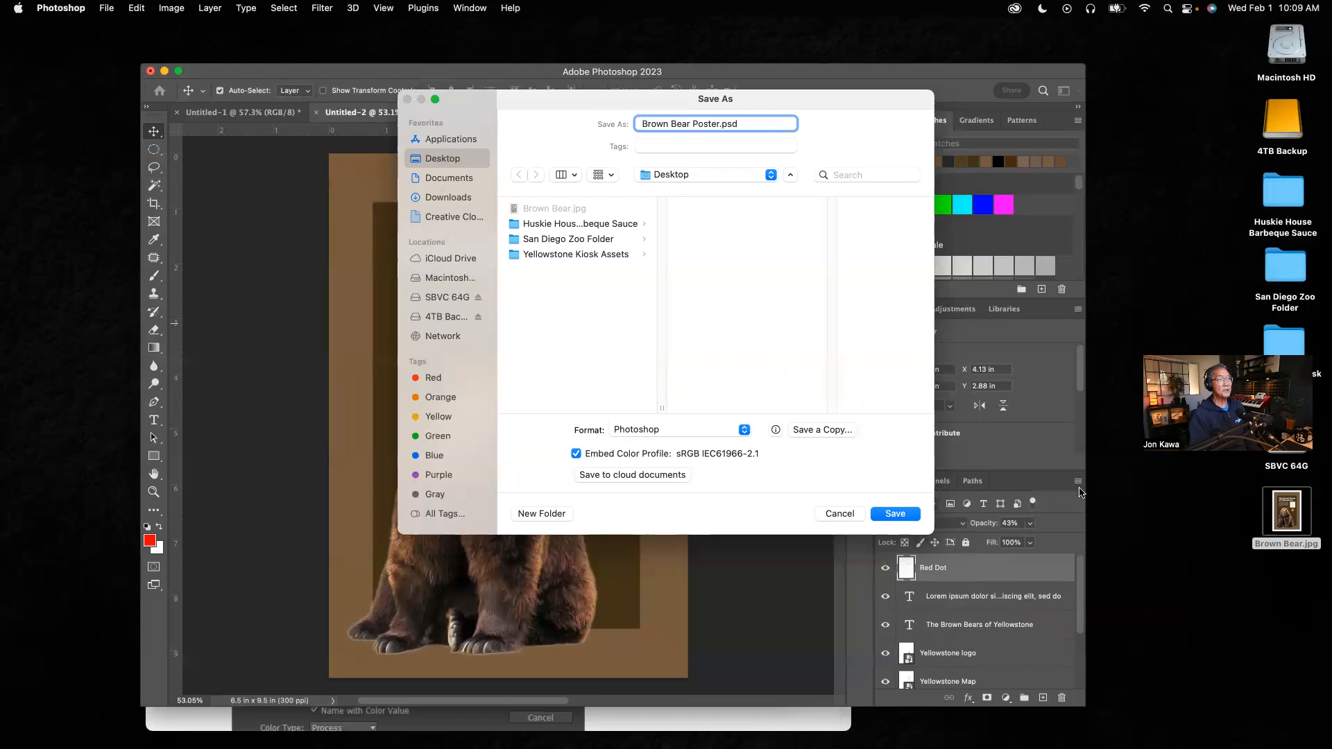
{"action": "left_click", "coordinate": [905, 517]}
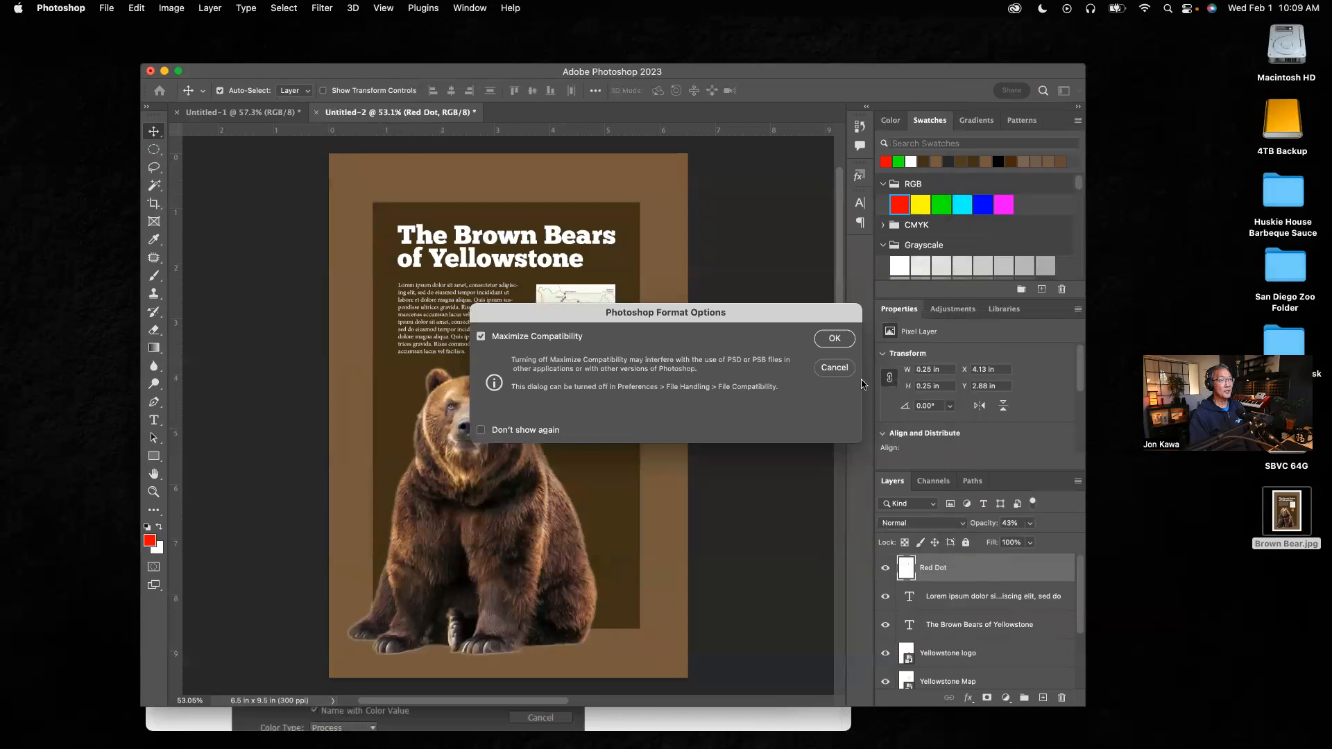
{"action": "left_click", "coordinate": [835, 340]}
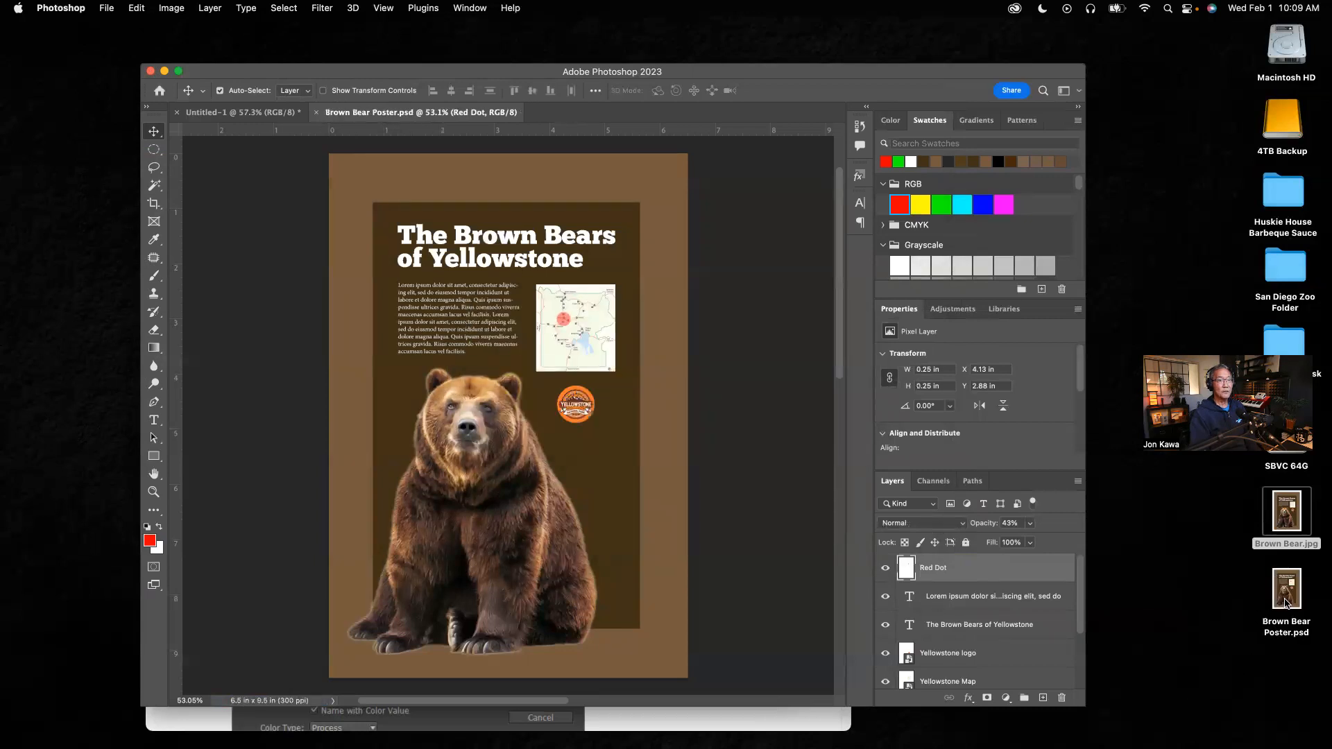
{"action": "left_click_drag", "start_coordinate": [1287, 602], "coordinate": [1280, 621]}
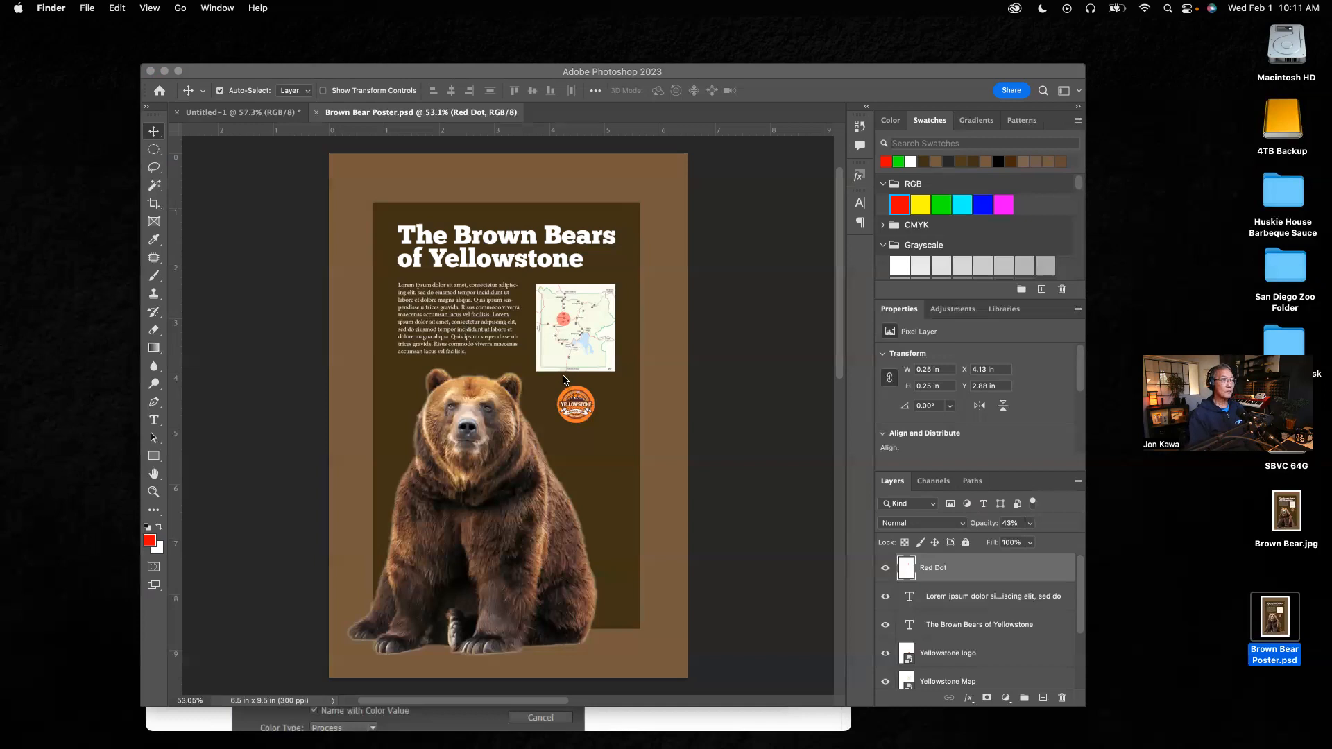
{"action": "left_click_drag", "start_coordinate": [683, 70], "coordinate": [671, 71]}
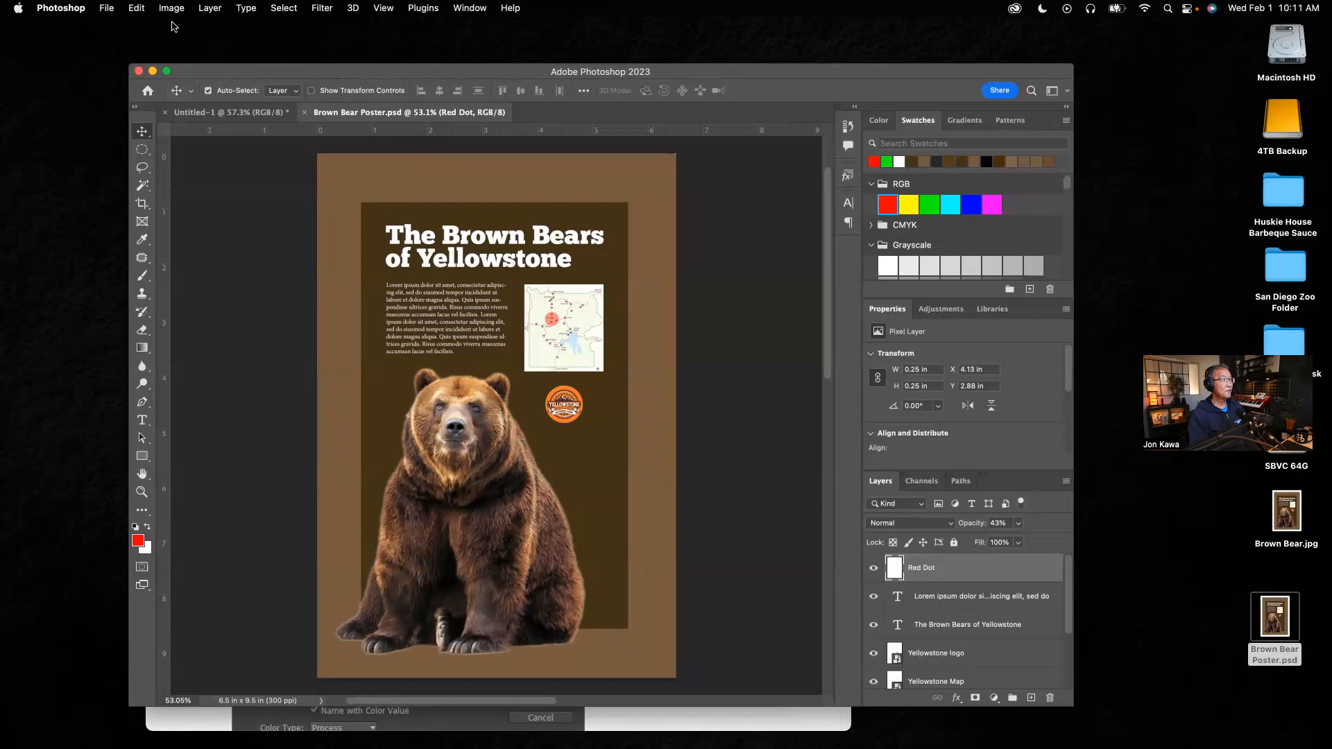
Step: Save a copy of the poster to the Desktop as Brown Bear Poster copy.jpg in JPEG format at quality 12, Maximum
{"action": "left_click", "coordinate": [108, 8]}
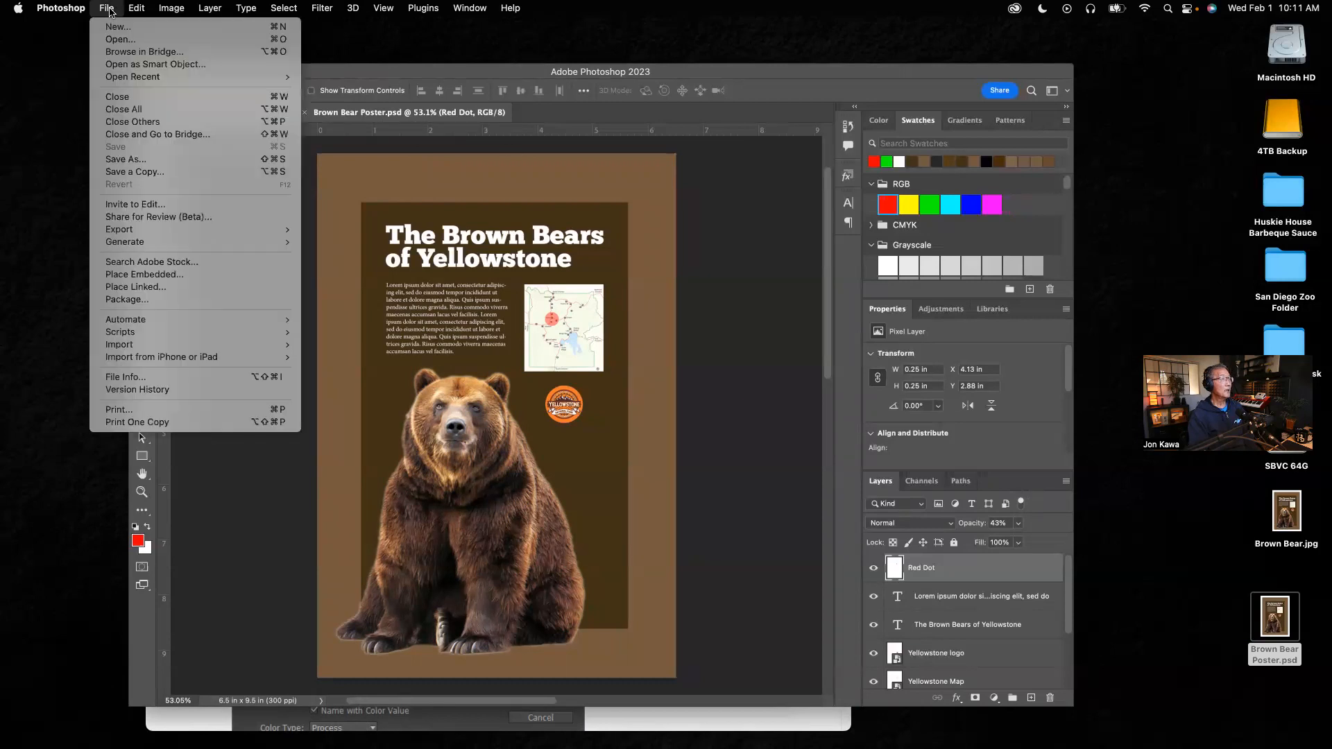
{"action": "mouse_move", "coordinate": [122, 230]}
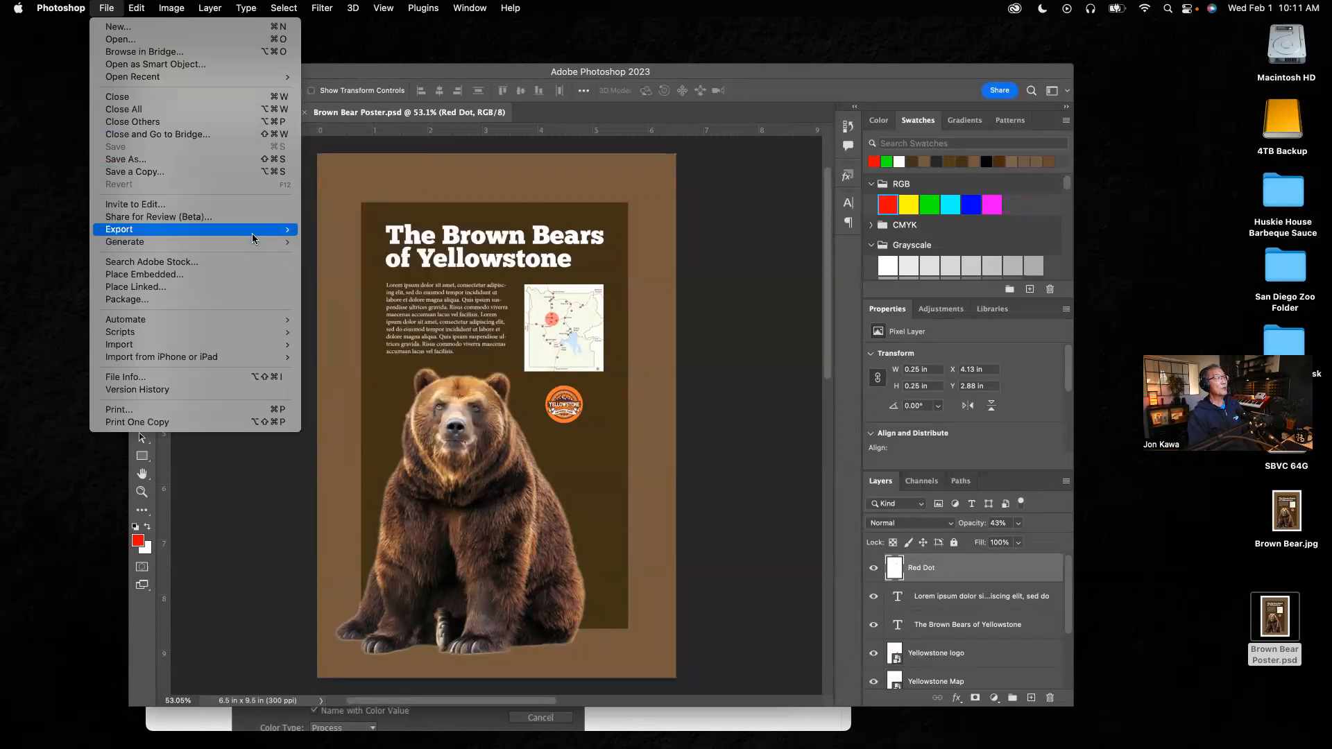
{"action": "mouse_move", "coordinate": [254, 235]}
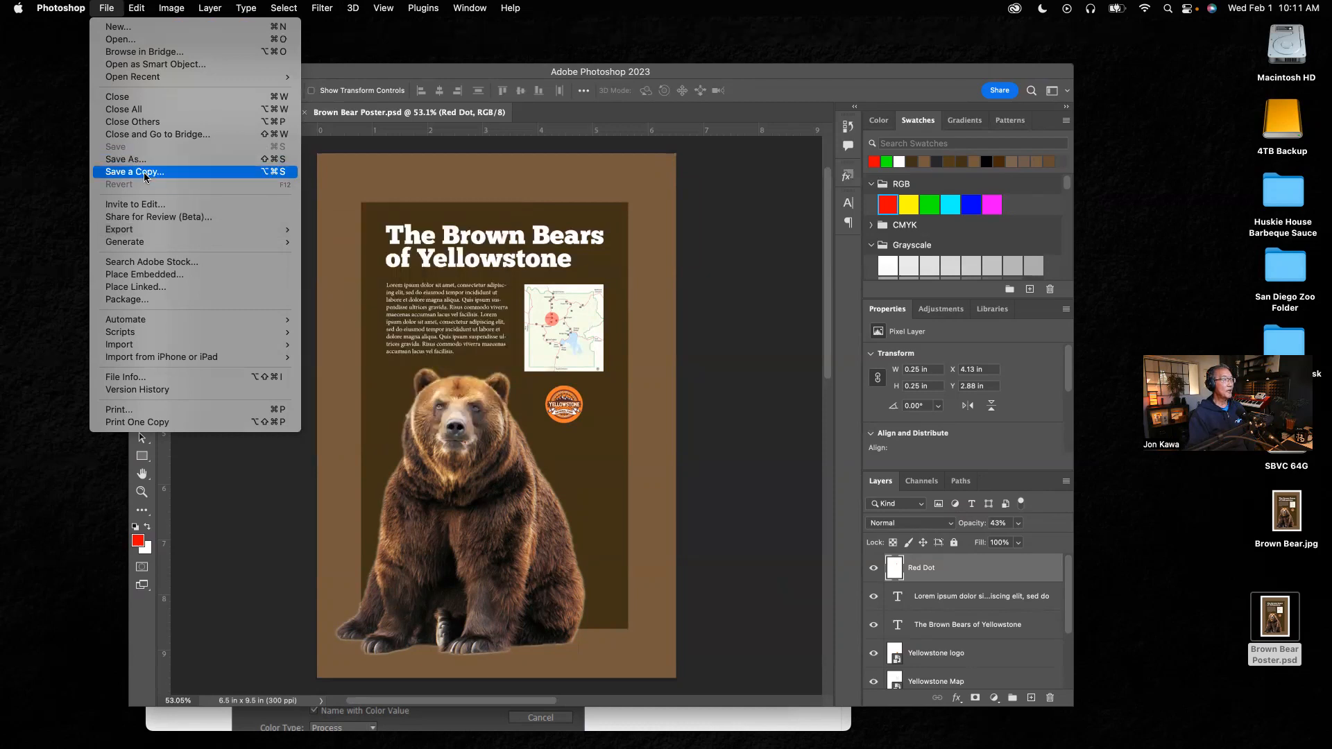
{"action": "left_click", "coordinate": [145, 172]}
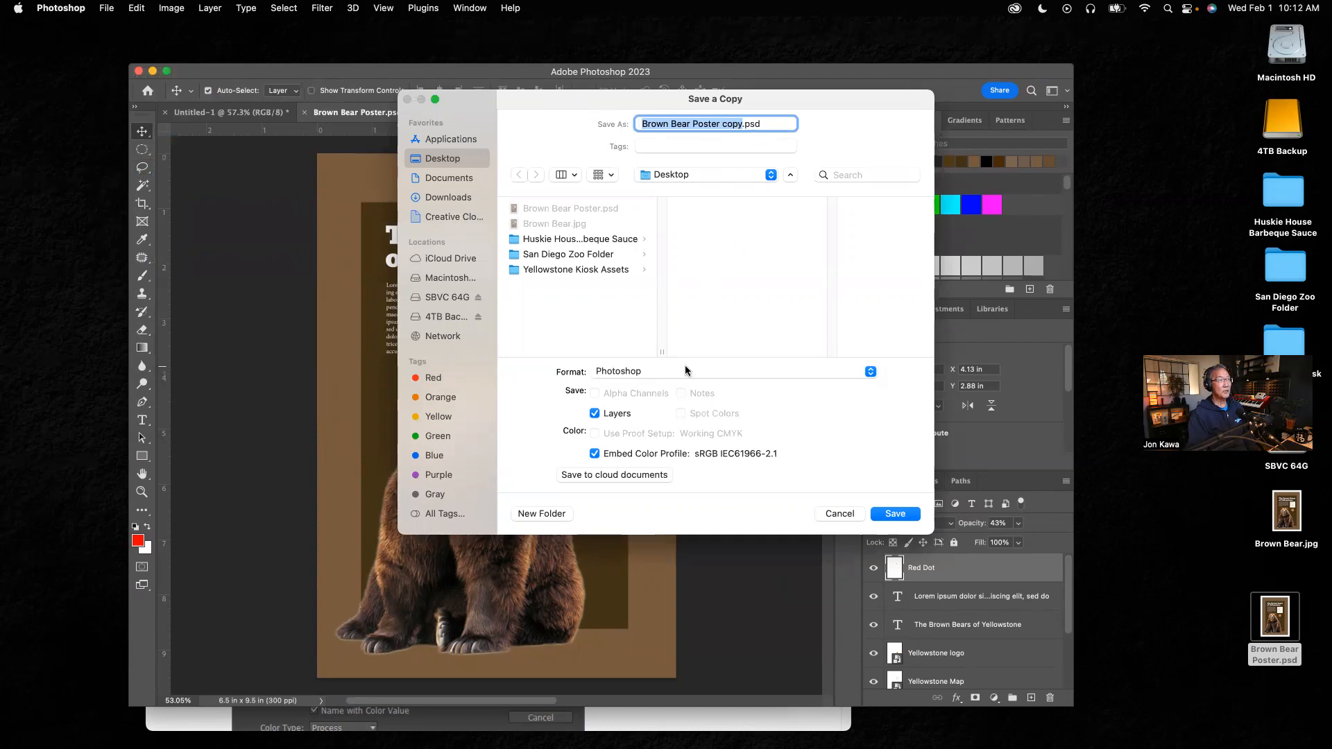
{"action": "left_click", "coordinate": [870, 372]}
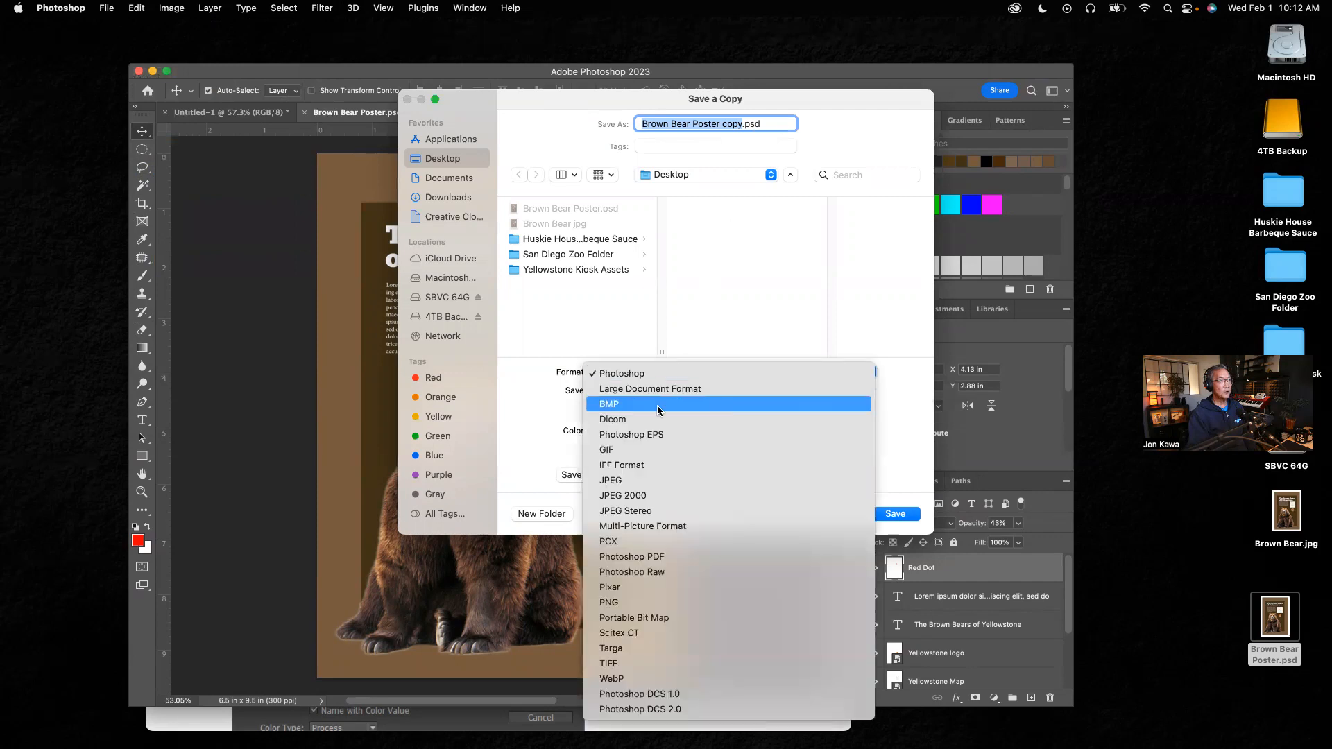
{"action": "left_click", "coordinate": [612, 481]}
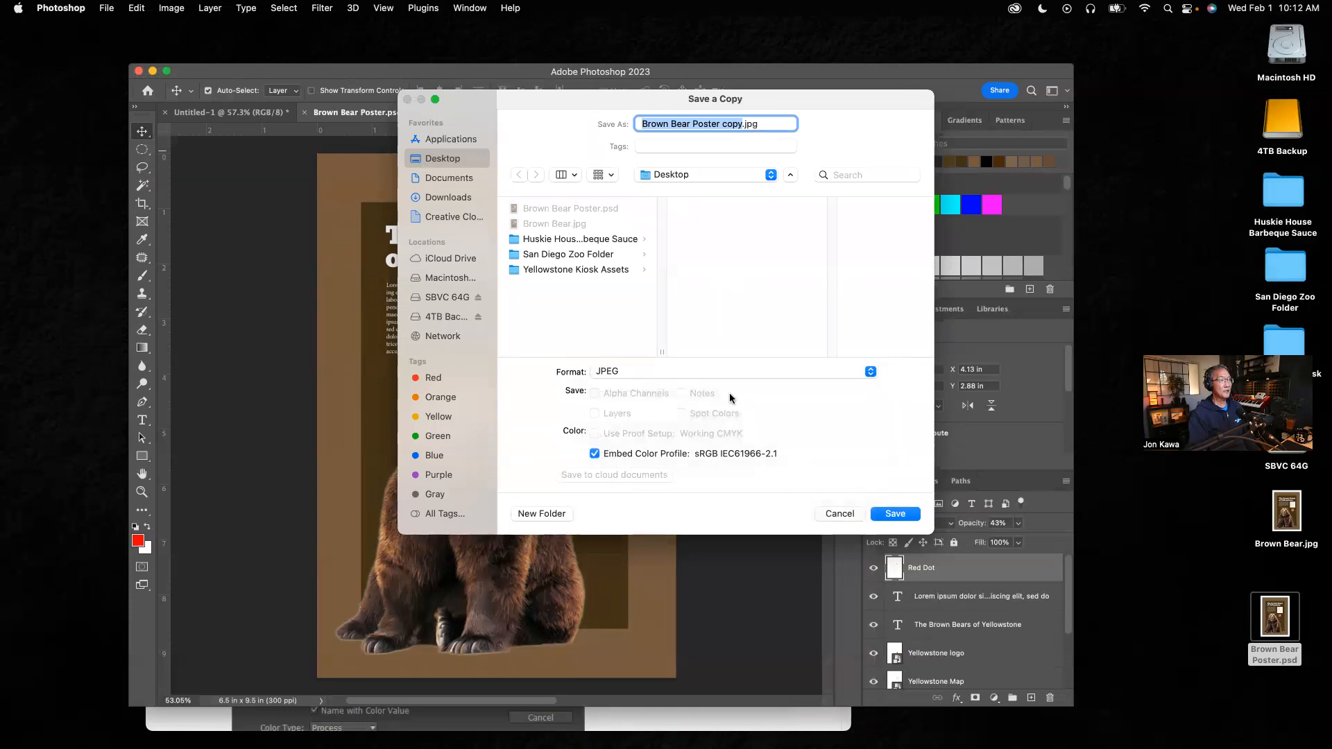
{"action": "left_click", "coordinate": [889, 514]}
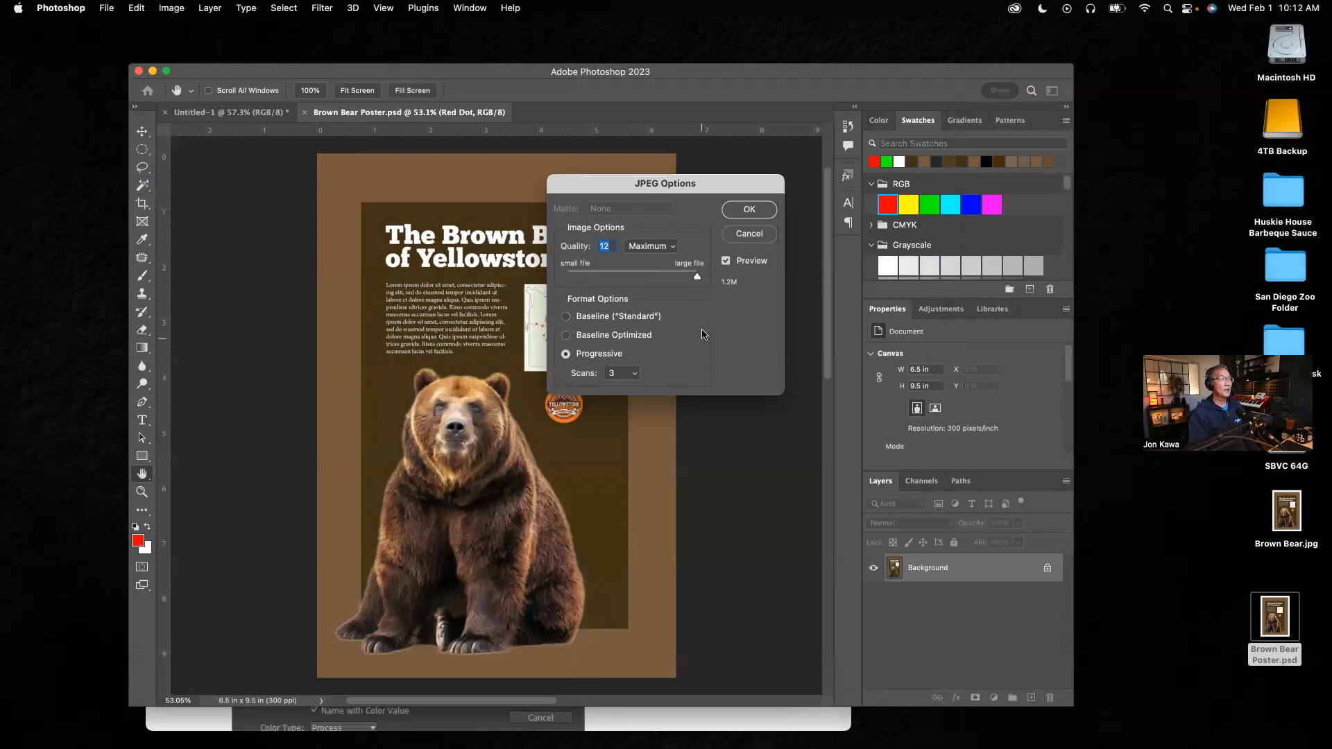
{"action": "left_click", "coordinate": [751, 211]}
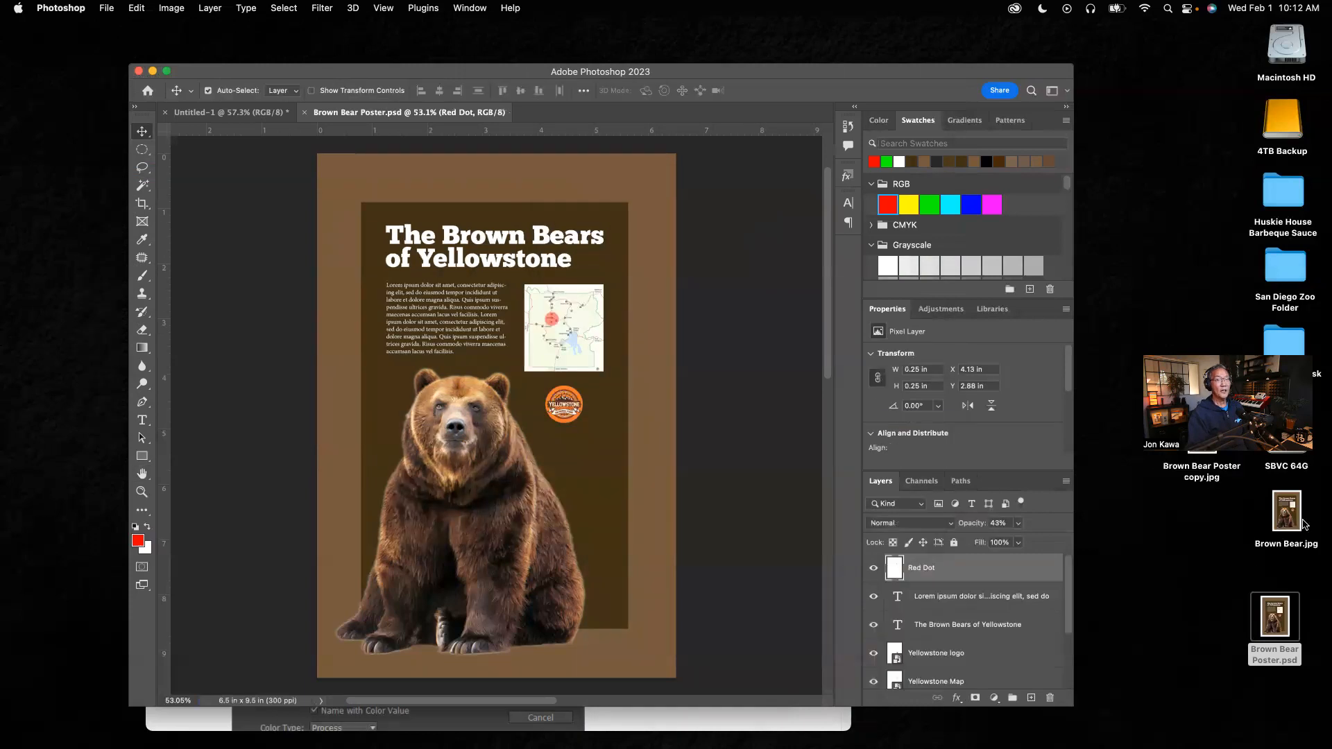
Step: Open the Desktop file Brown Bear.jpg, try moving its locked Background layer, then return to the Brown Bear Poster.psd document
{"action": "left_click_drag", "start_coordinate": [1290, 518], "coordinate": [1214, 631]}
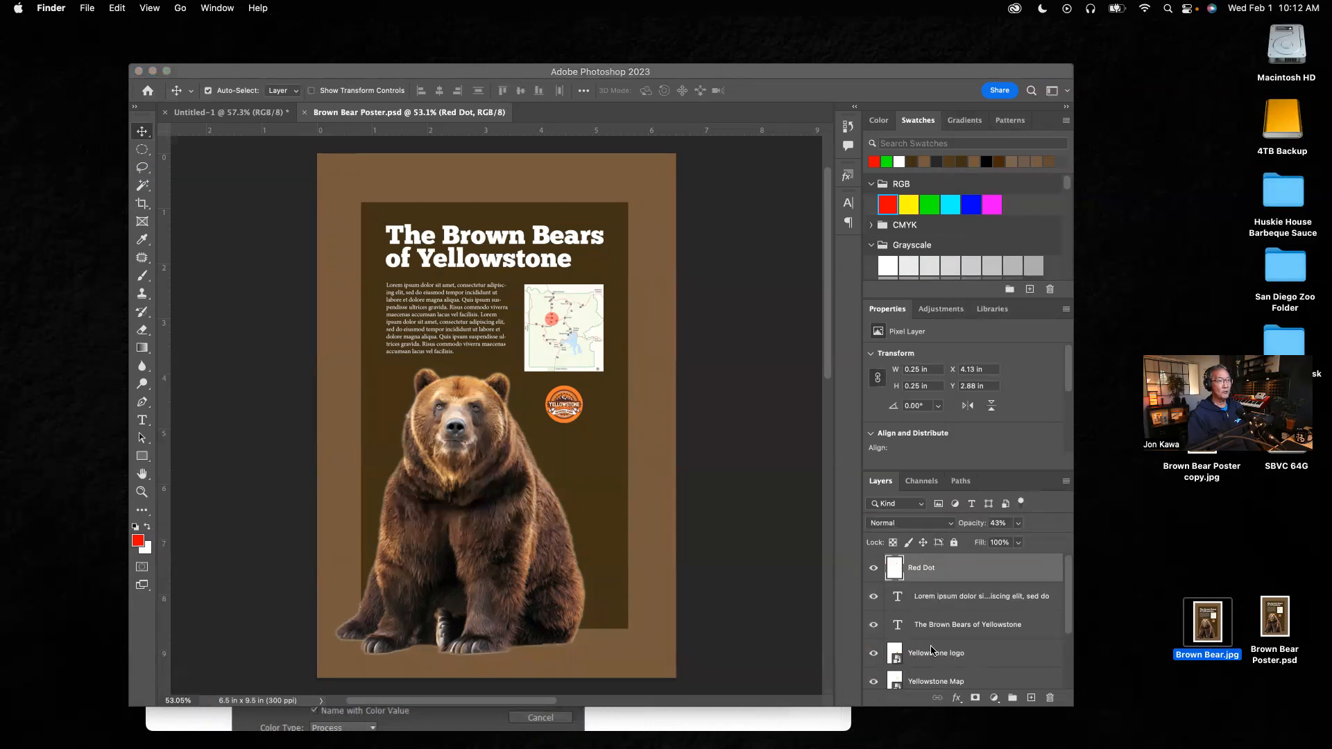
{"action": "left_click_drag", "start_coordinate": [1207, 622], "coordinate": [465, 732]}
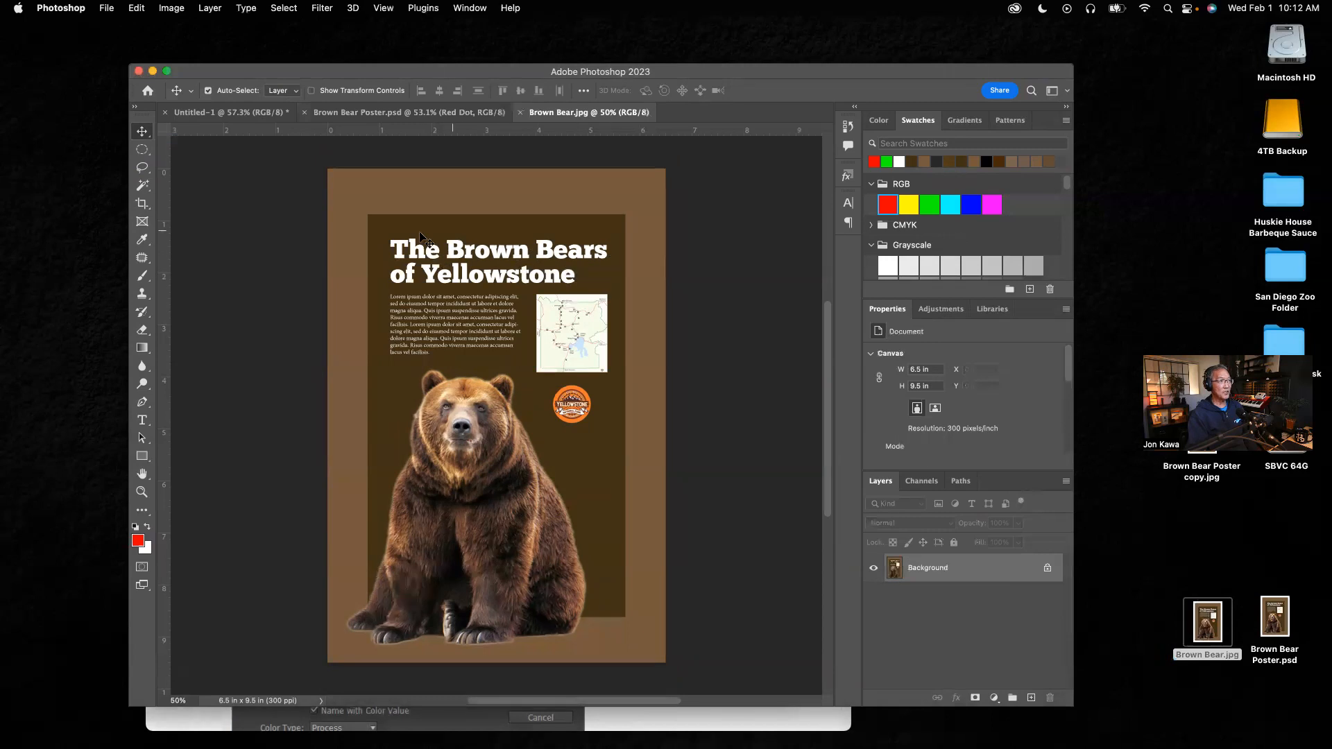
{"action": "left_click_drag", "start_coordinate": [566, 328], "coordinate": [582, 424]}
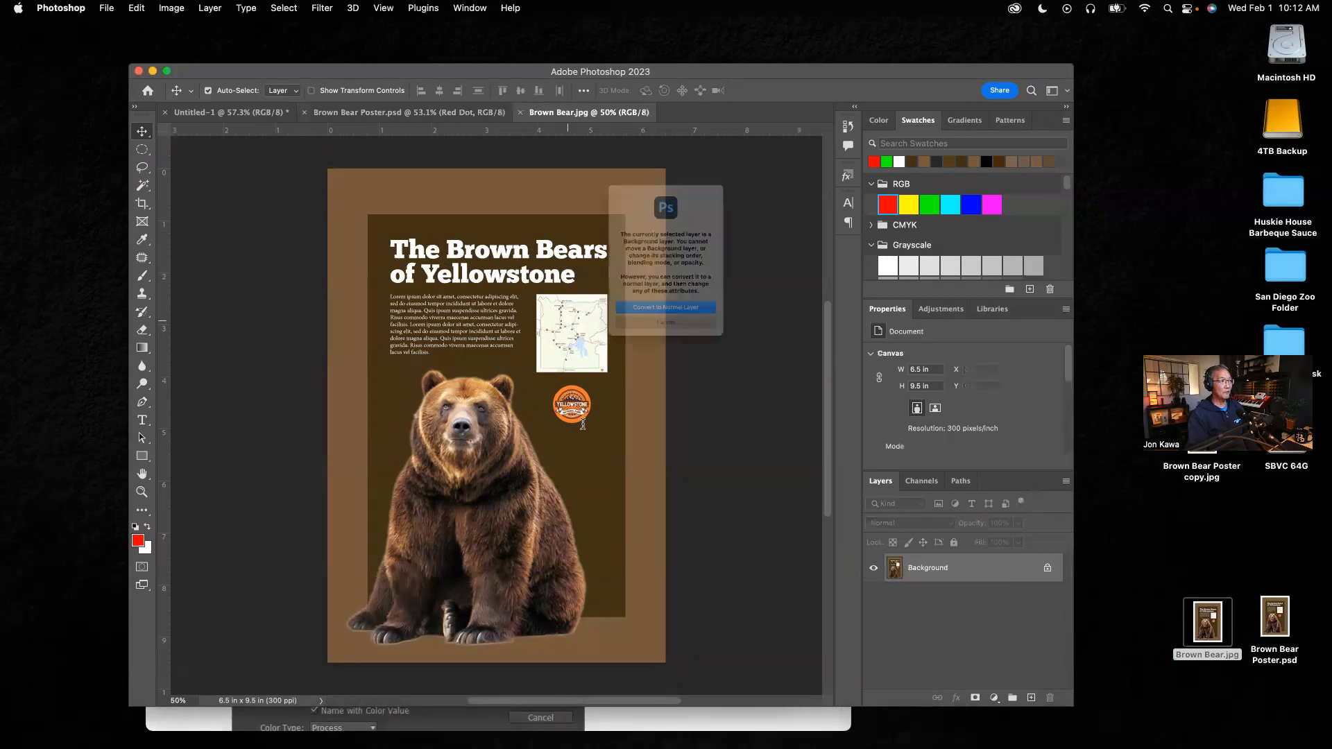
{"action": "left_click", "coordinate": [668, 354]}
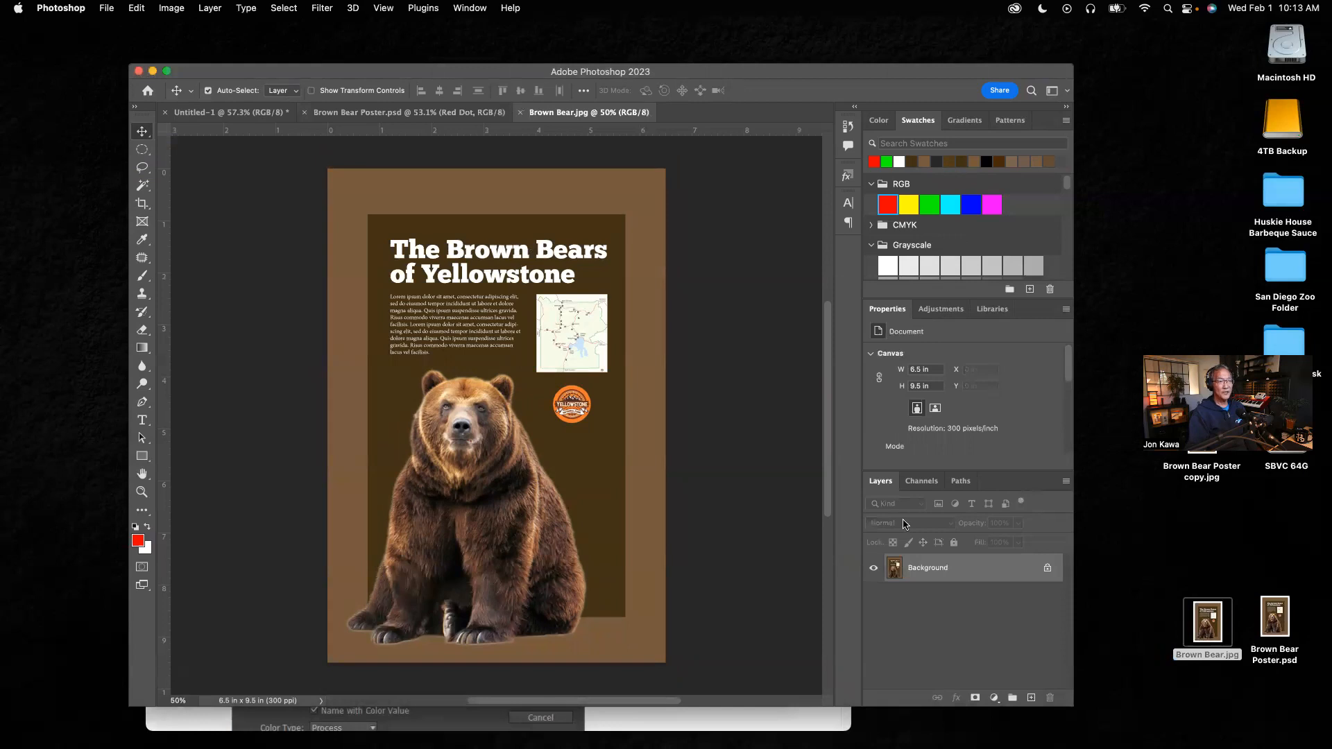
{"action": "key", "text": "ctrl+shift+Tab"}
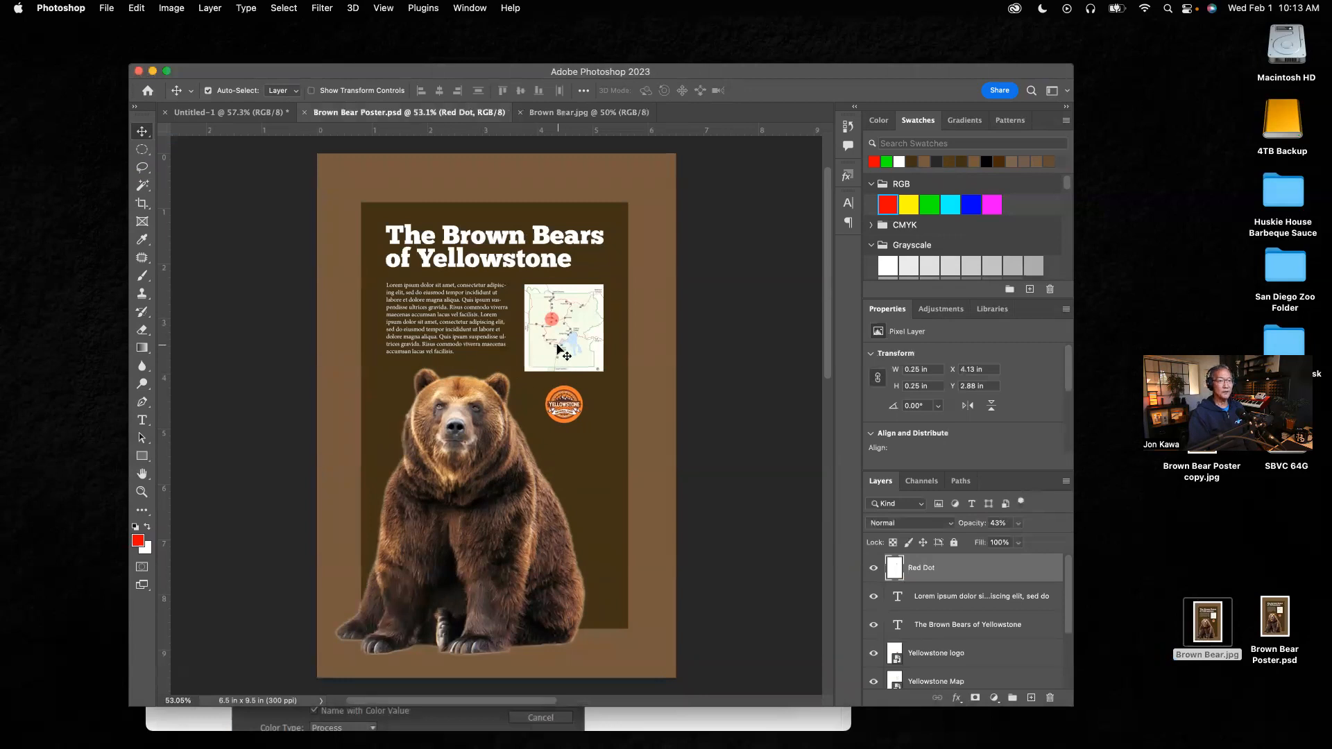
{"action": "left_click_drag", "start_coordinate": [355, 71], "coordinate": [346, 47]}
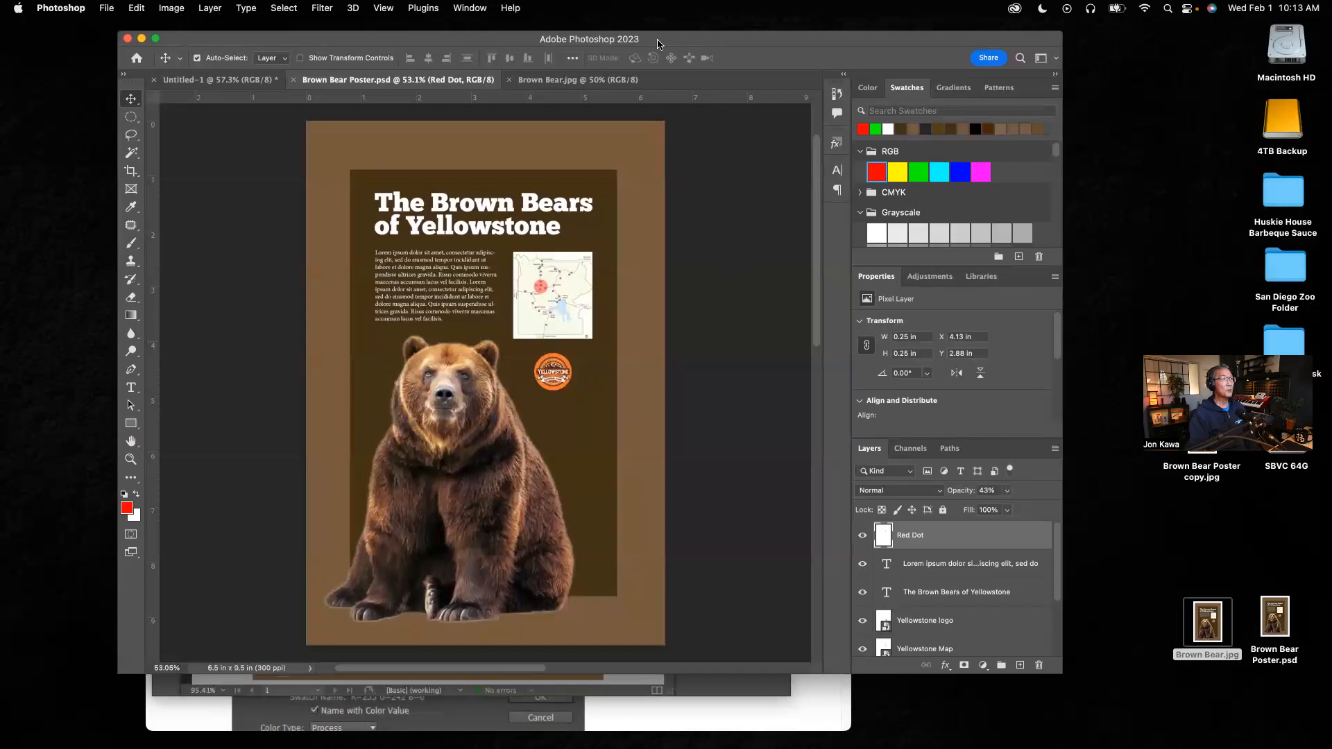
{"action": "left_click_drag", "start_coordinate": [659, 45], "coordinate": [718, 154]}
{"action": "left_click_drag", "start_coordinate": [951, 425], "coordinate": [670, 79]}
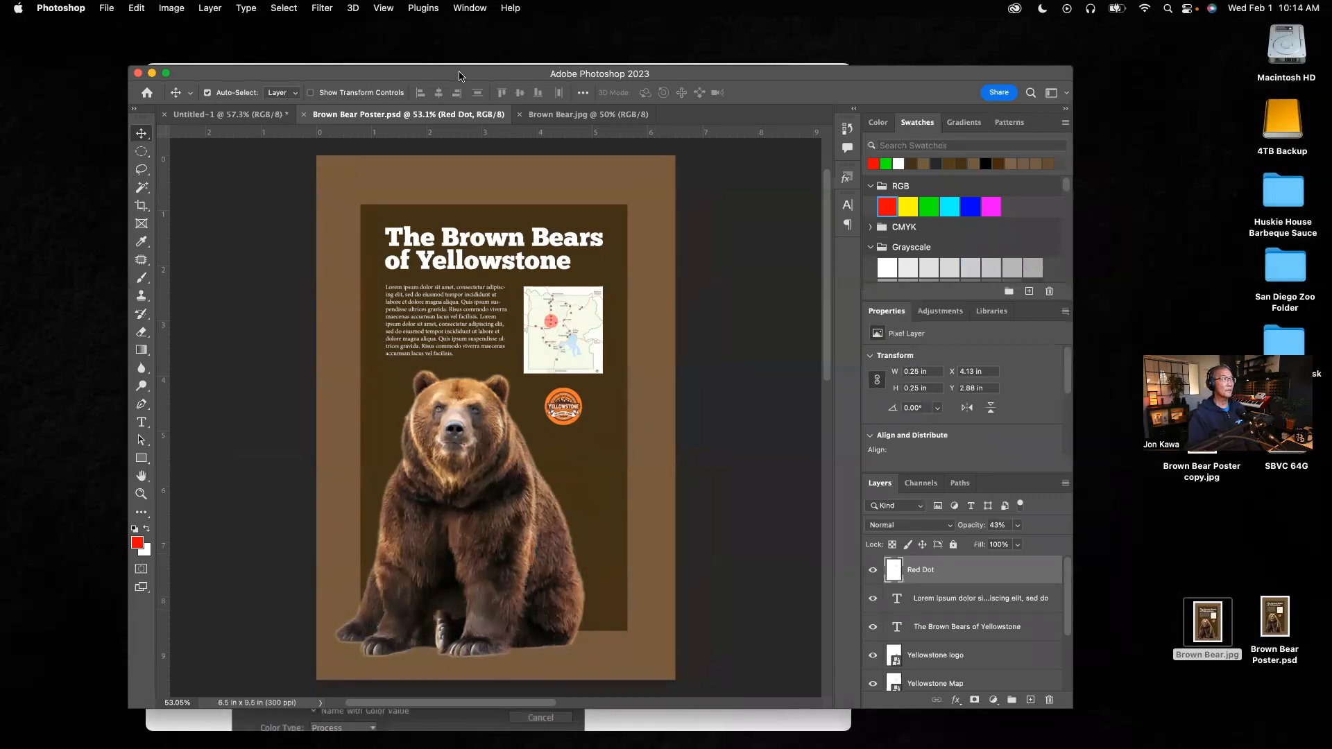
{"action": "left_click_drag", "start_coordinate": [458, 73], "coordinate": [466, 72]}
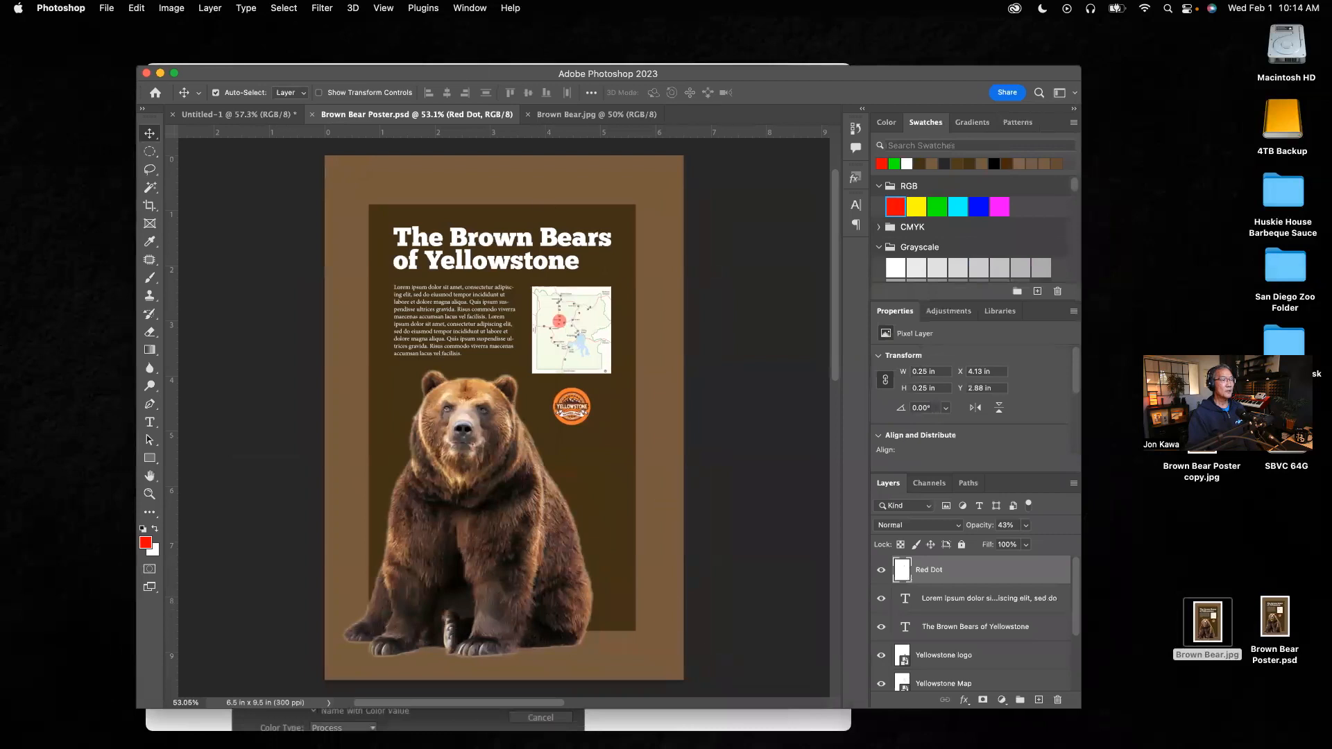